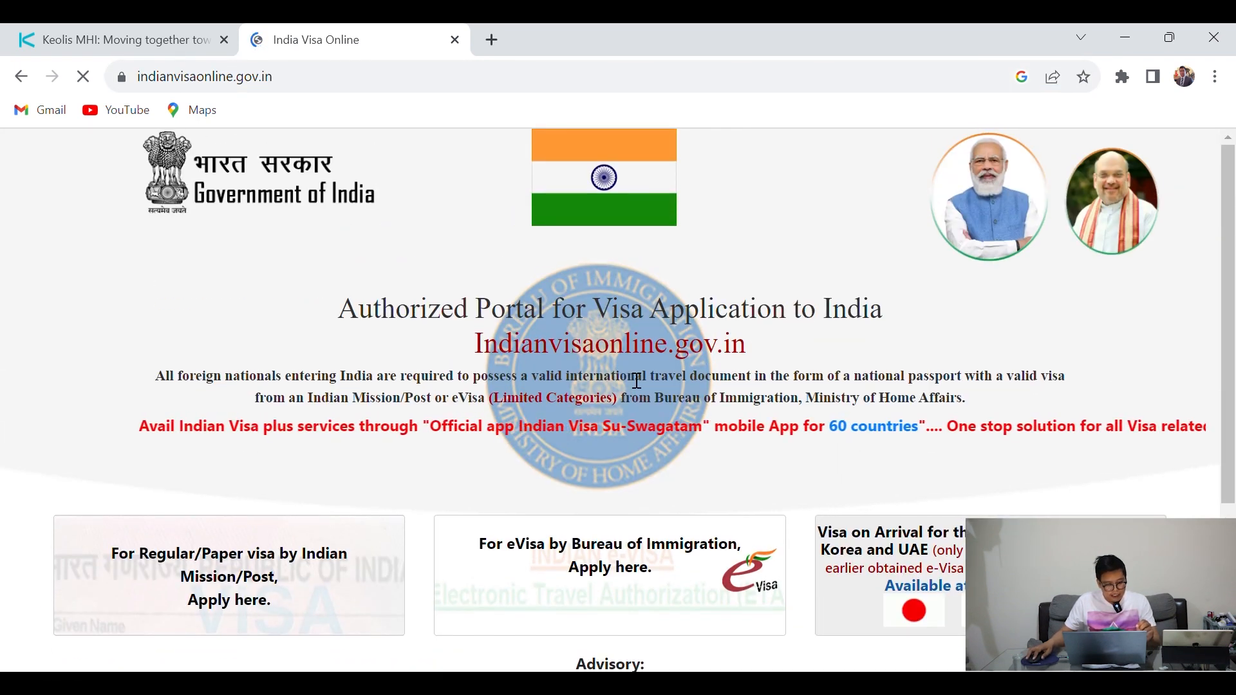
Open the eVisa application section from the portal's home page
left_click_drag(298, 90, 125, 94)
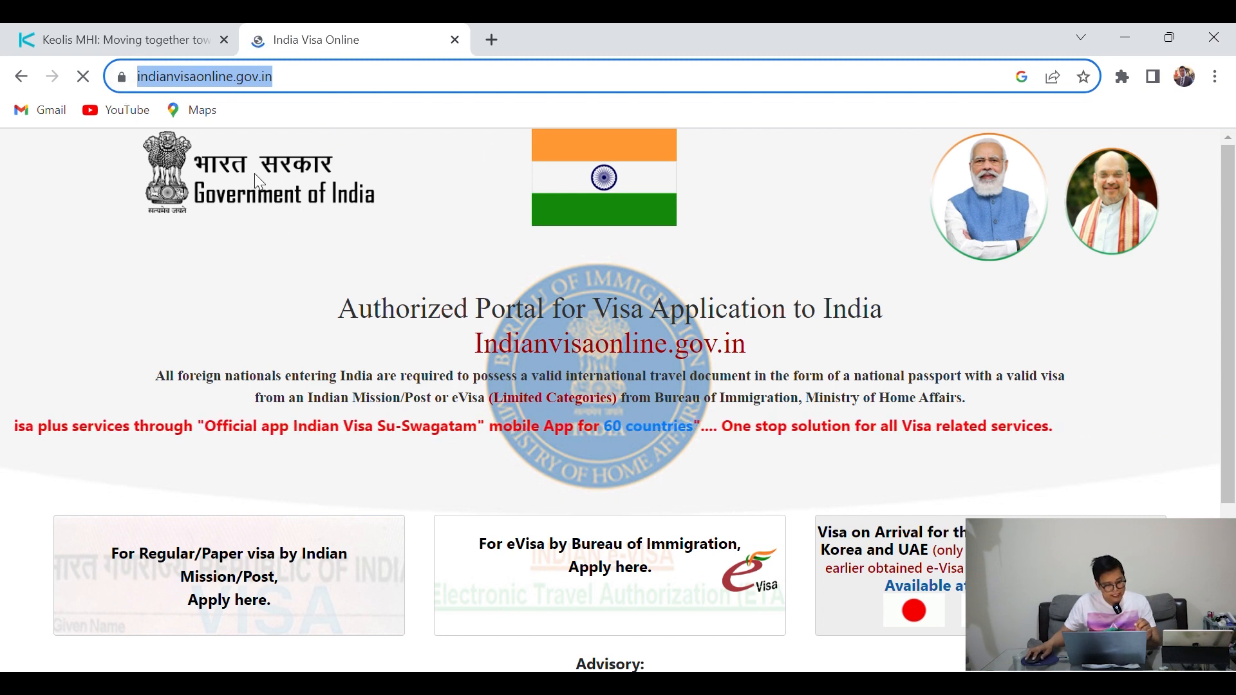
left_click(271, 298)
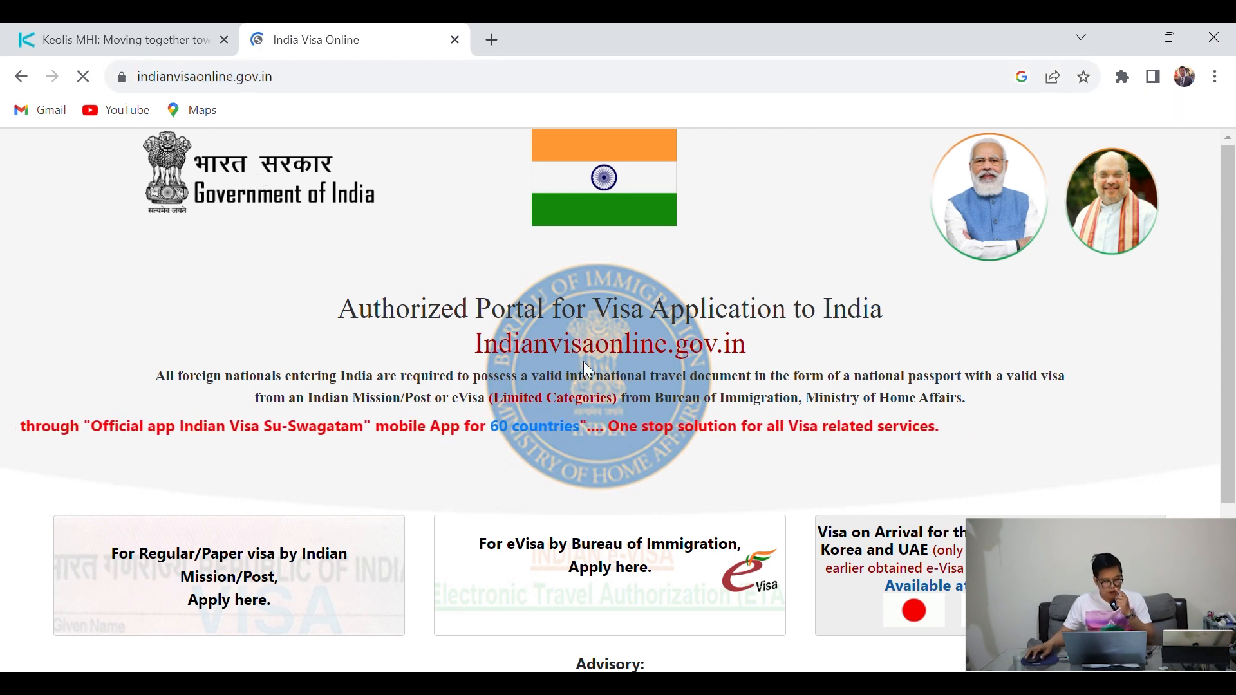
scroll(363, 283, "down", 1)
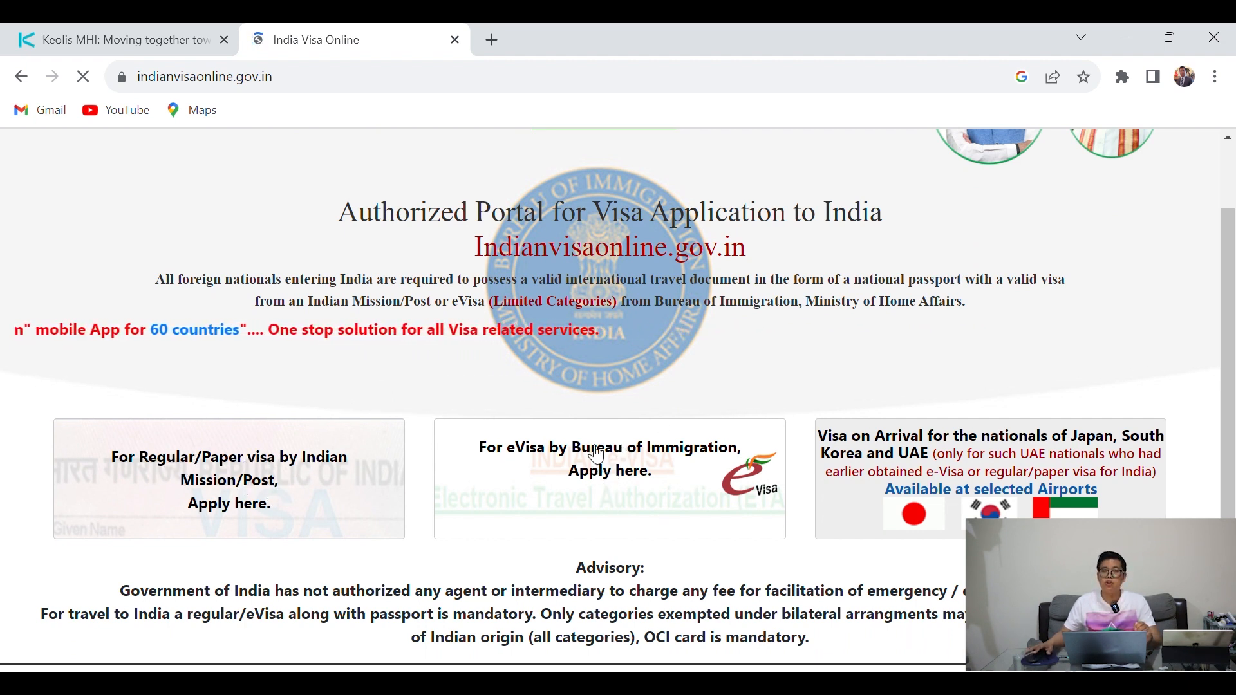
left_click(626, 471)
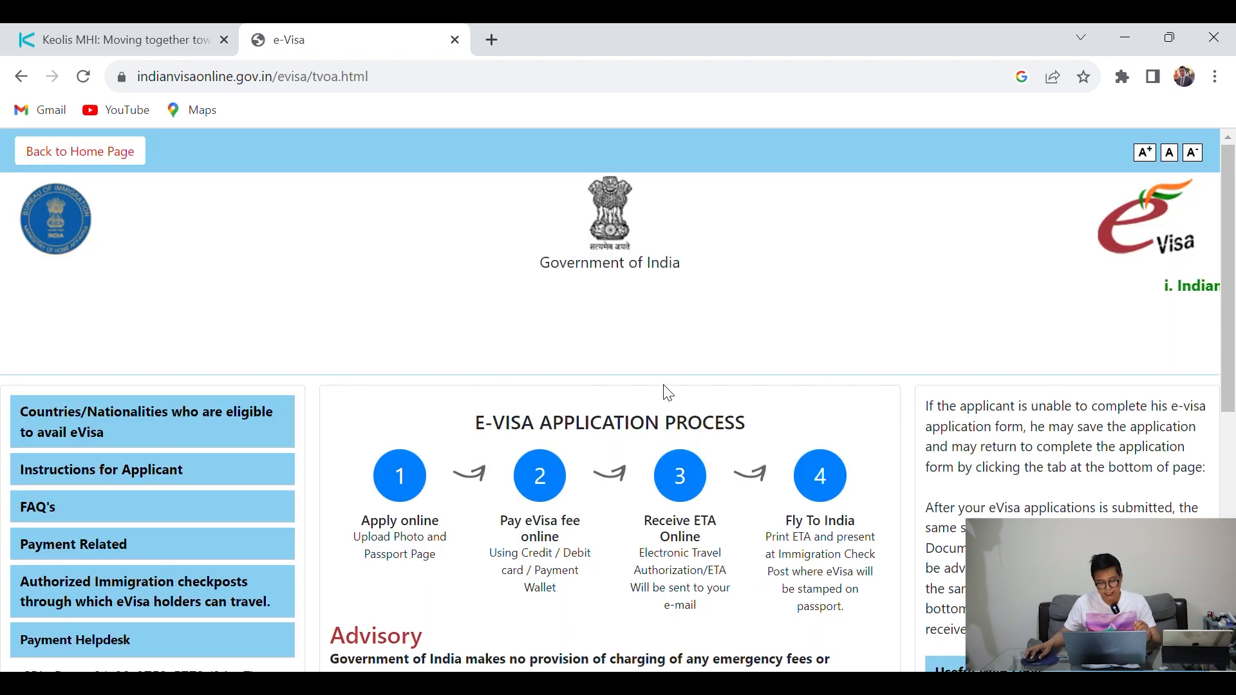
Review the e-Visa page's four application steps and its eligible-countries and FAQ links
scroll(682, 418, "down", 1)
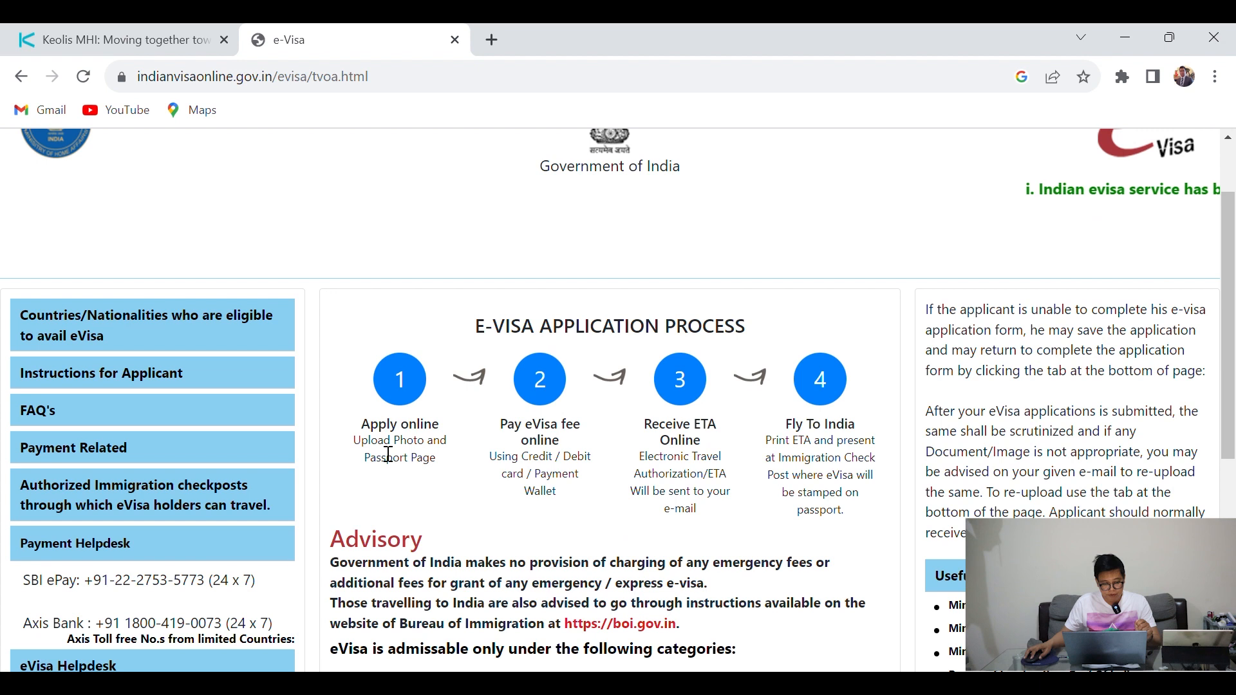
left_click_drag(372, 427, 569, 430)
left_click_drag(644, 425, 837, 443)
left_click(724, 454)
left_click(851, 447)
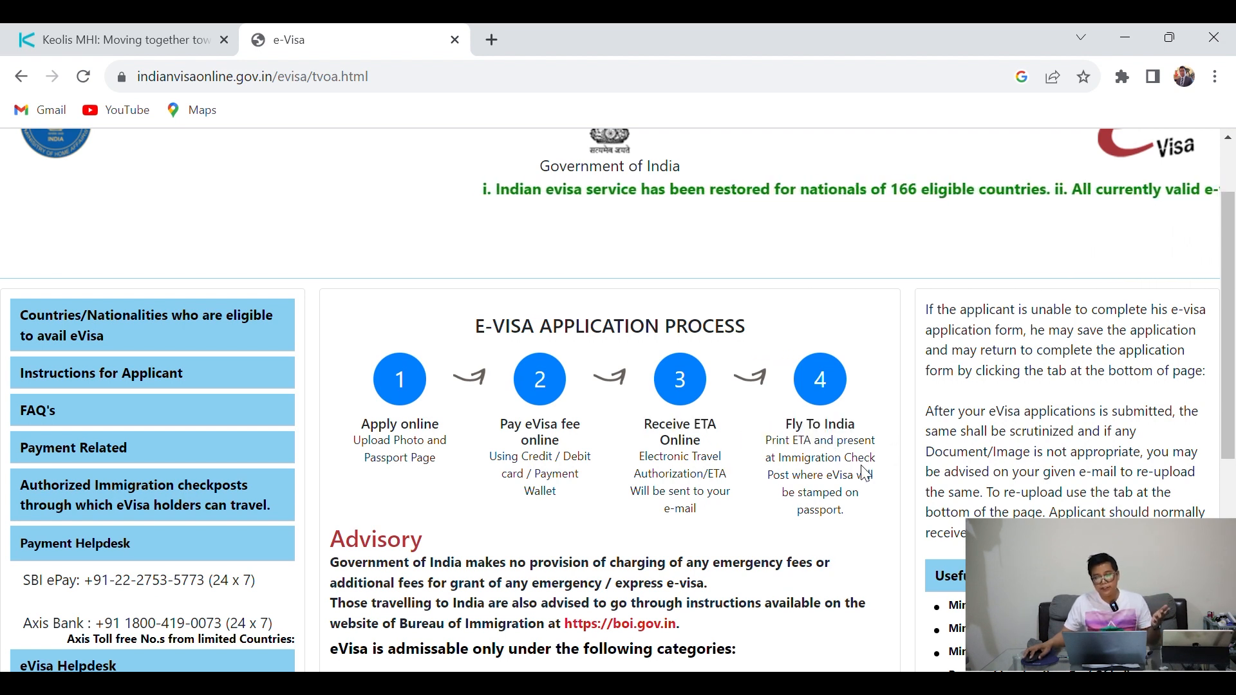
scroll(711, 447, "down", 3)
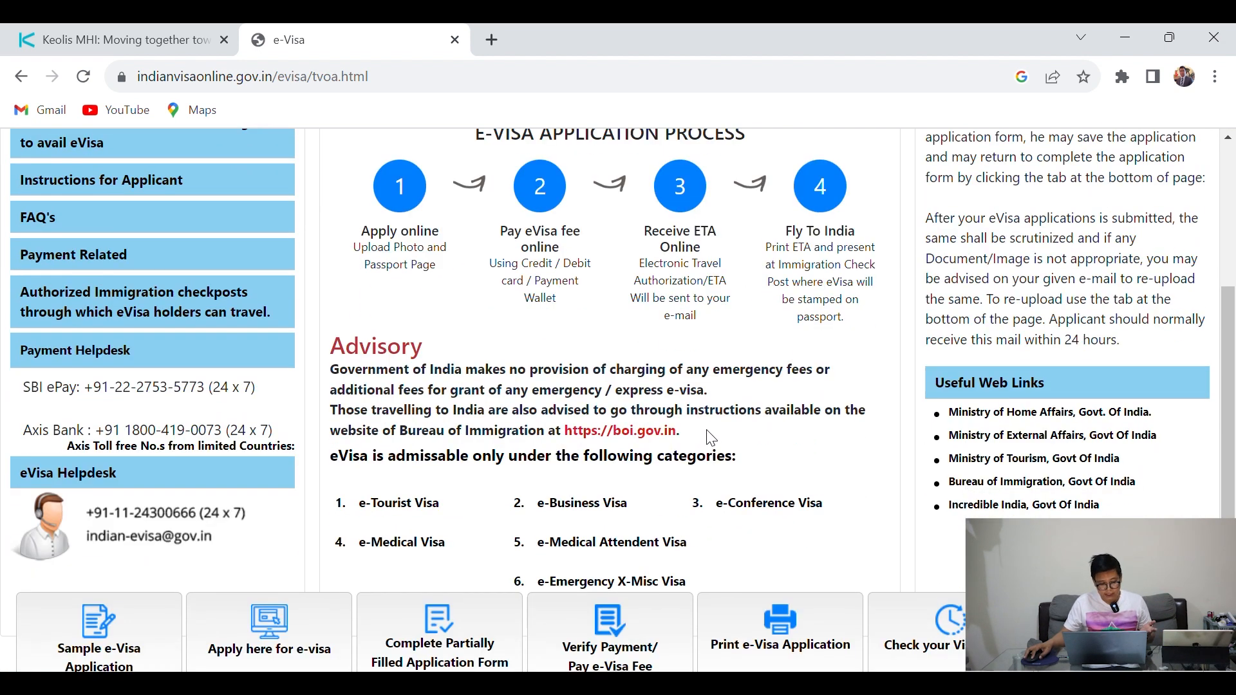
scroll(655, 415, "down", 2)
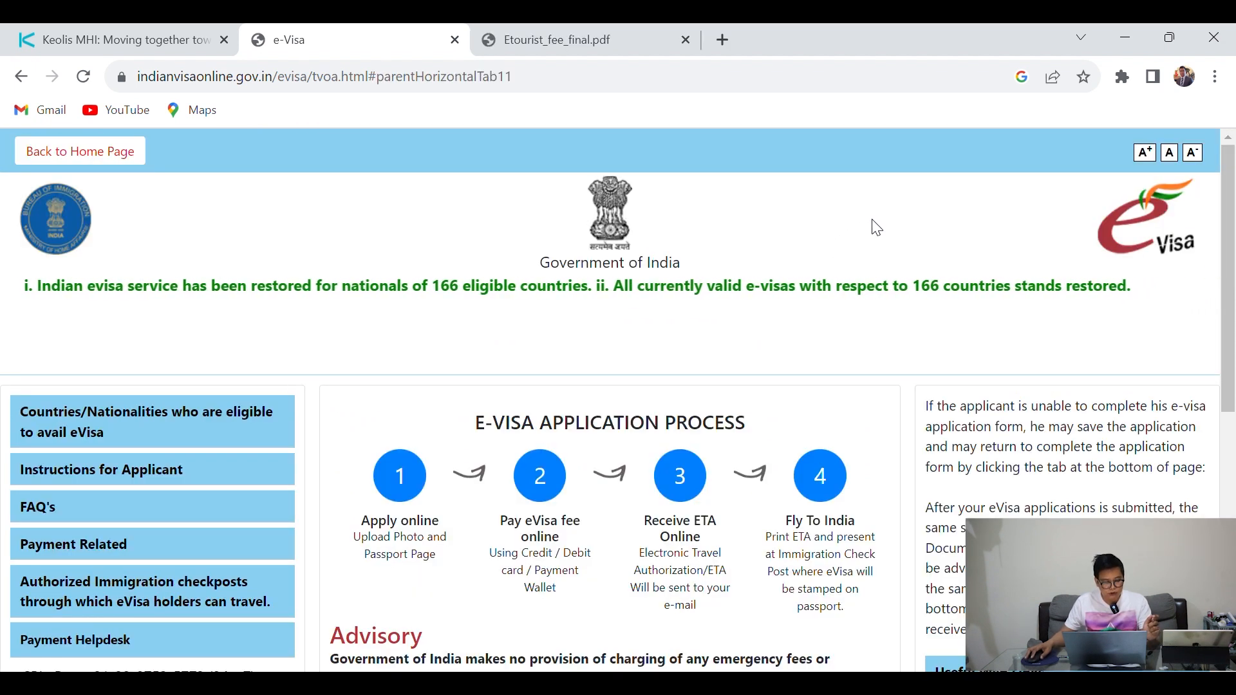
scroll(872, 225, "down", 1)
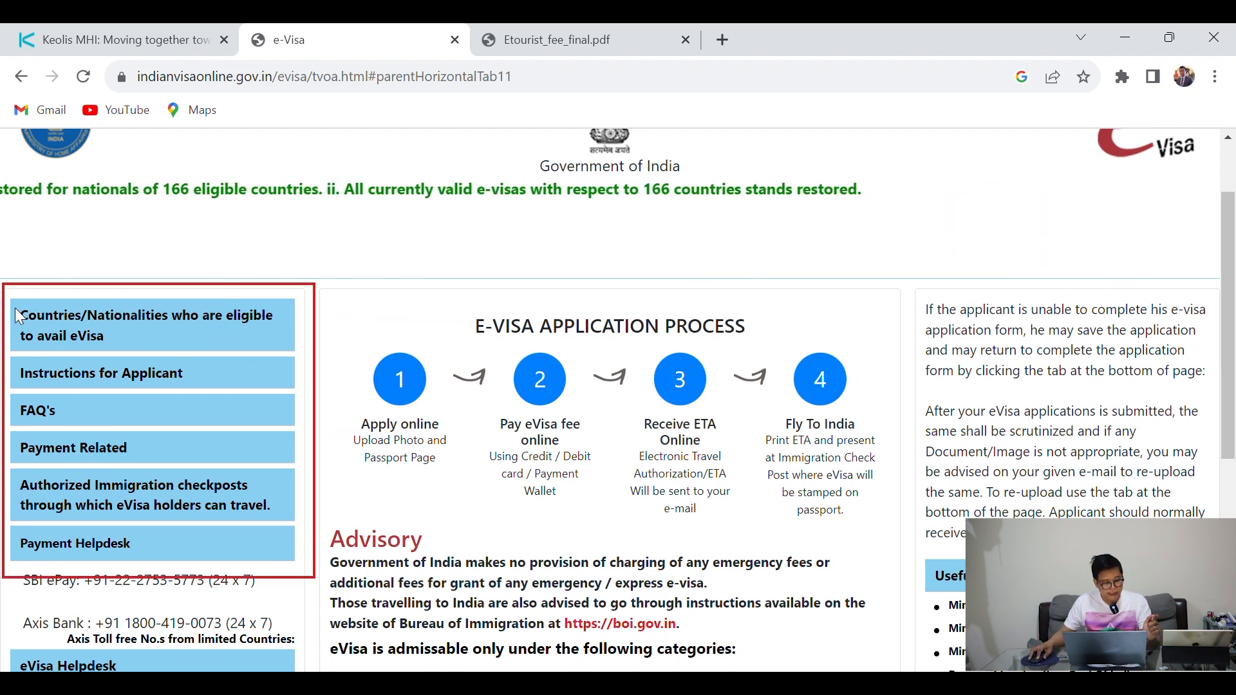
left_click_drag(20, 315, 163, 352)
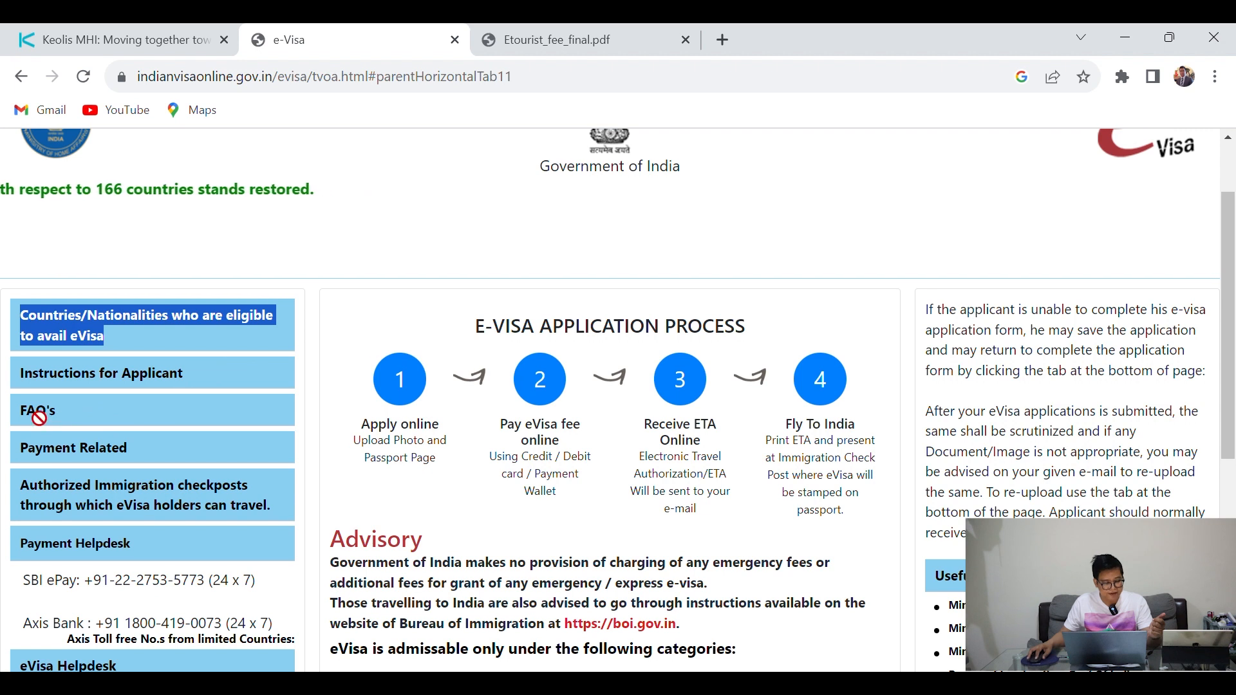
left_click_drag(21, 418, 77, 428)
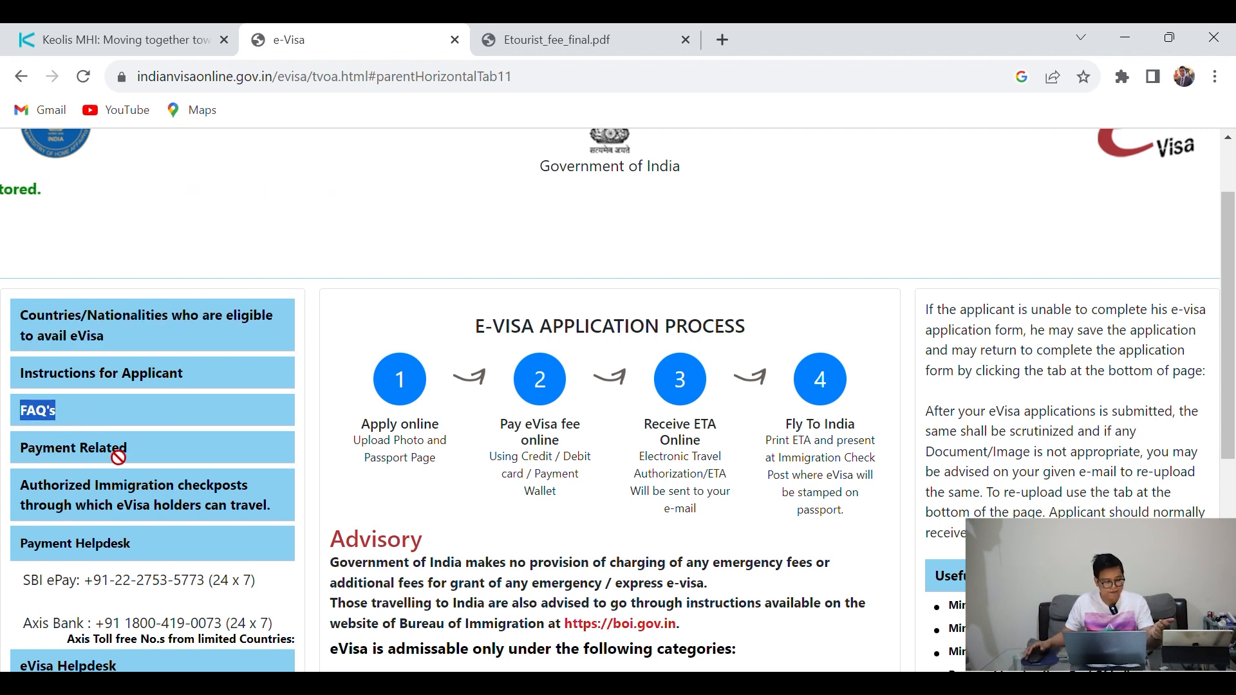
Open the eligible-countries list and scroll through the nationalities down past Haiti
left_click(135, 332)
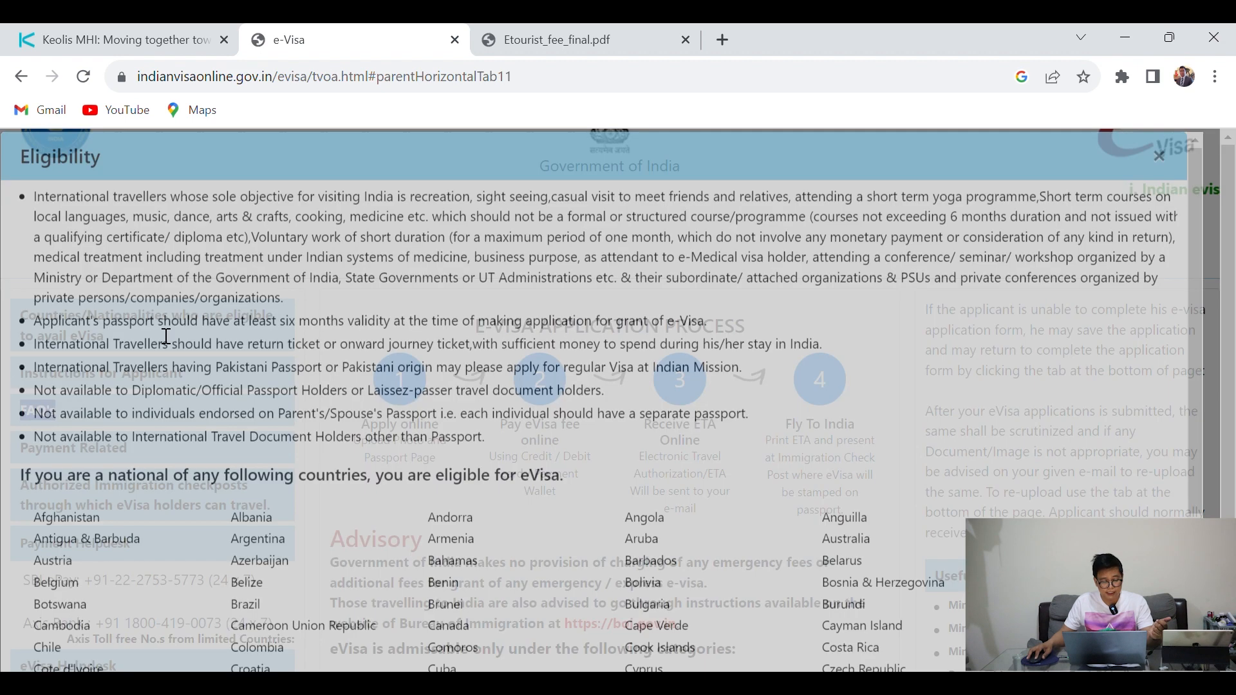
scroll(444, 351, "down", 3)
scroll(444, 351, "up", 3)
scroll(444, 351, "down", 5)
left_click_drag(32, 211, 737, 529)
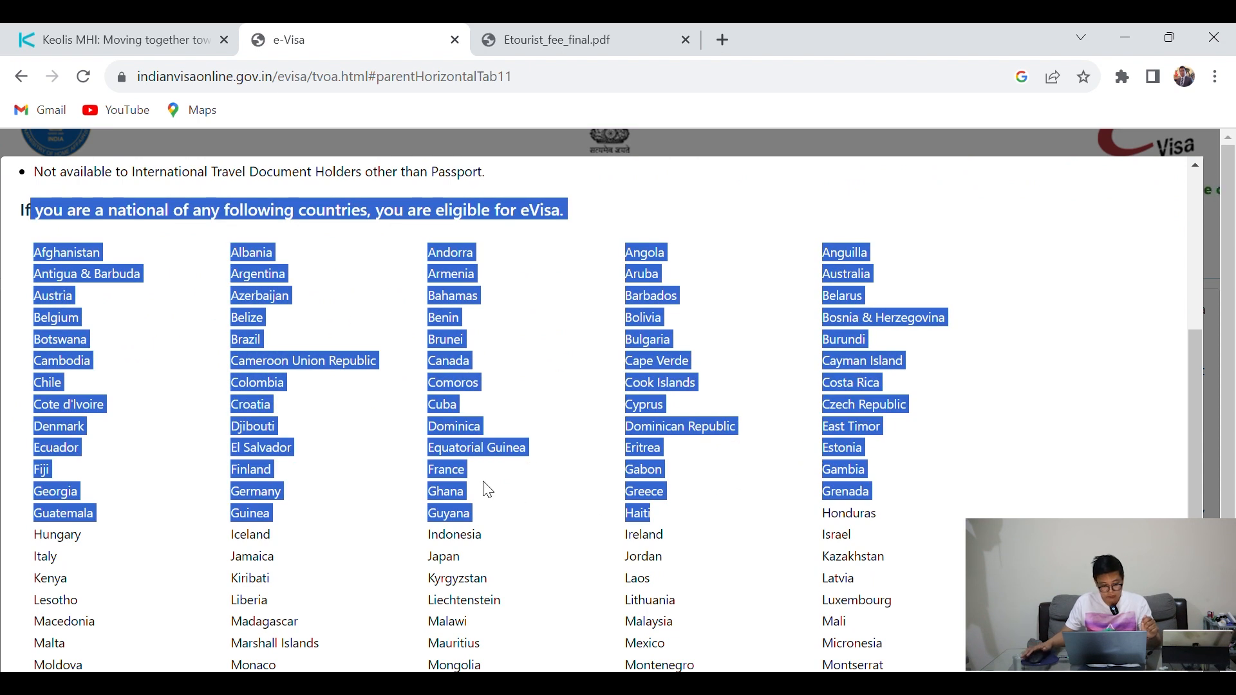
left_click(494, 496)
scroll(493, 442, "down", 4)
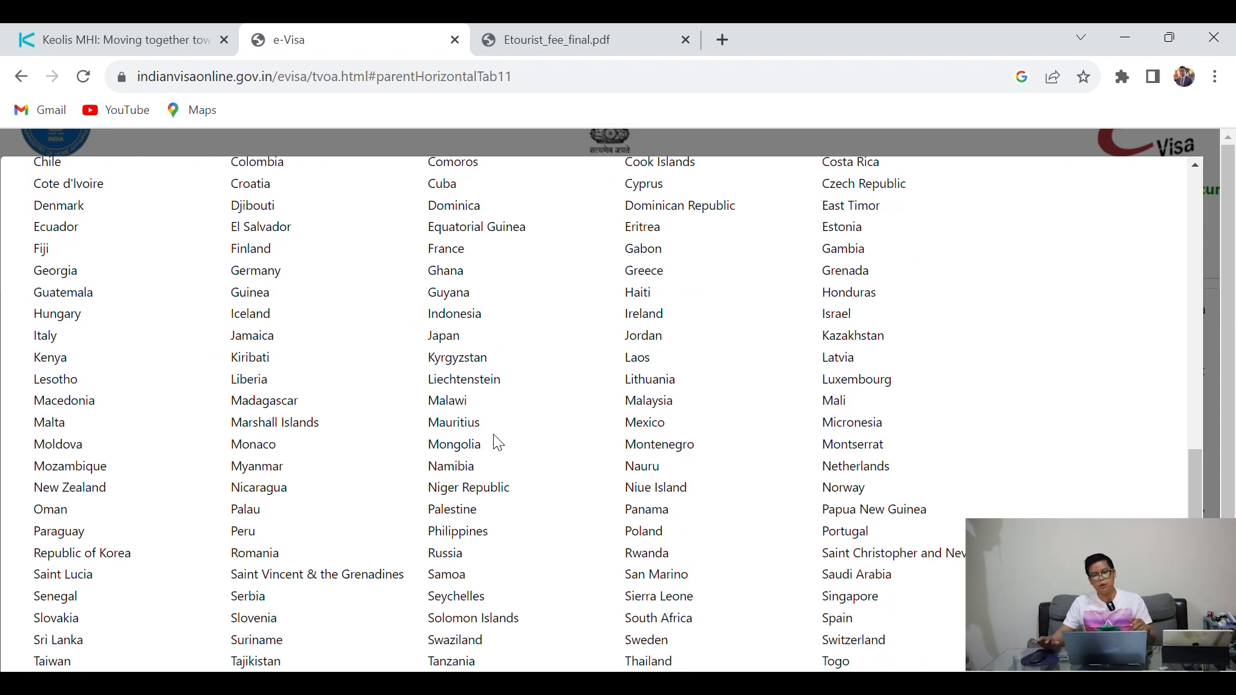
scroll(498, 443, "up", 10)
scroll(524, 421, "down", 6)
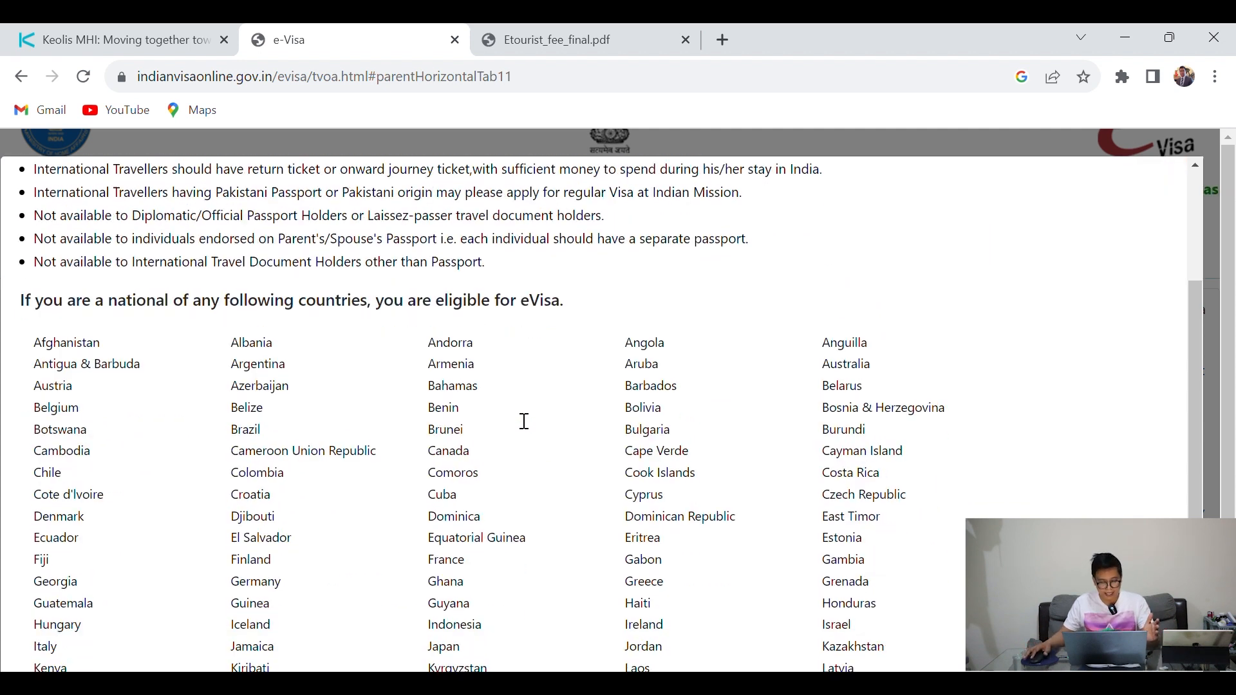
scroll(519, 420, "down", 2)
scroll(515, 412, "up", 8)
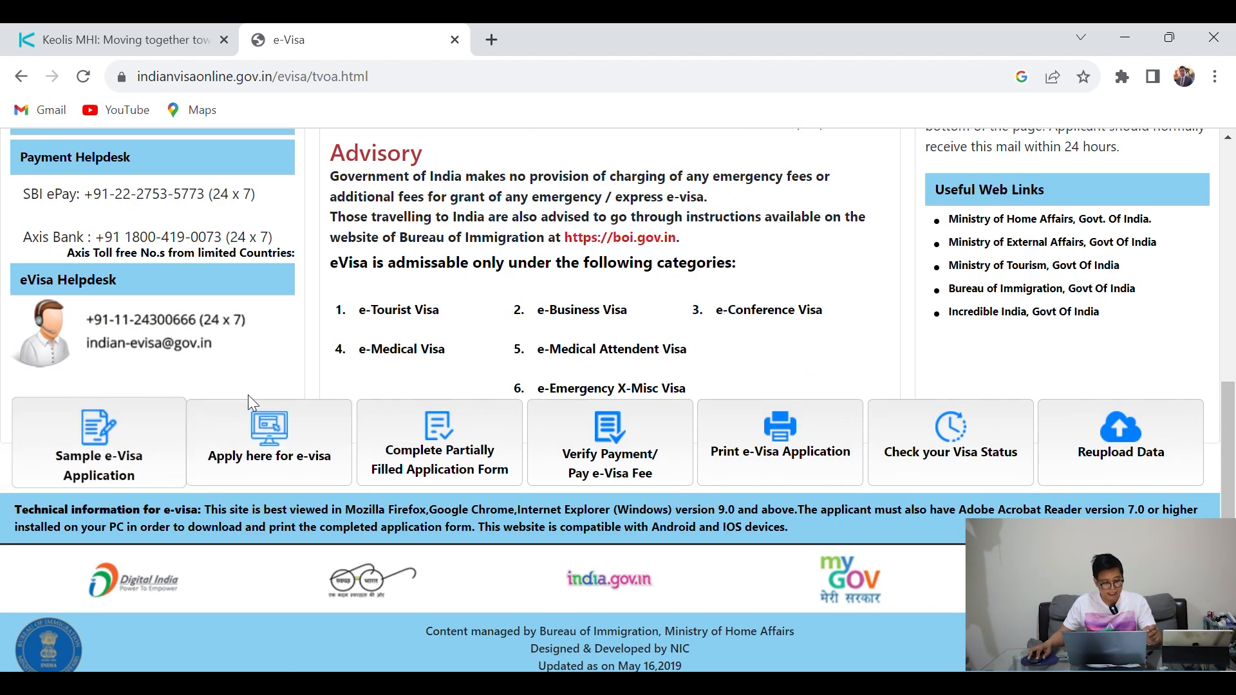
Open SampleForm.pdf and scroll through all eight pages of the sample application
left_click(126, 453)
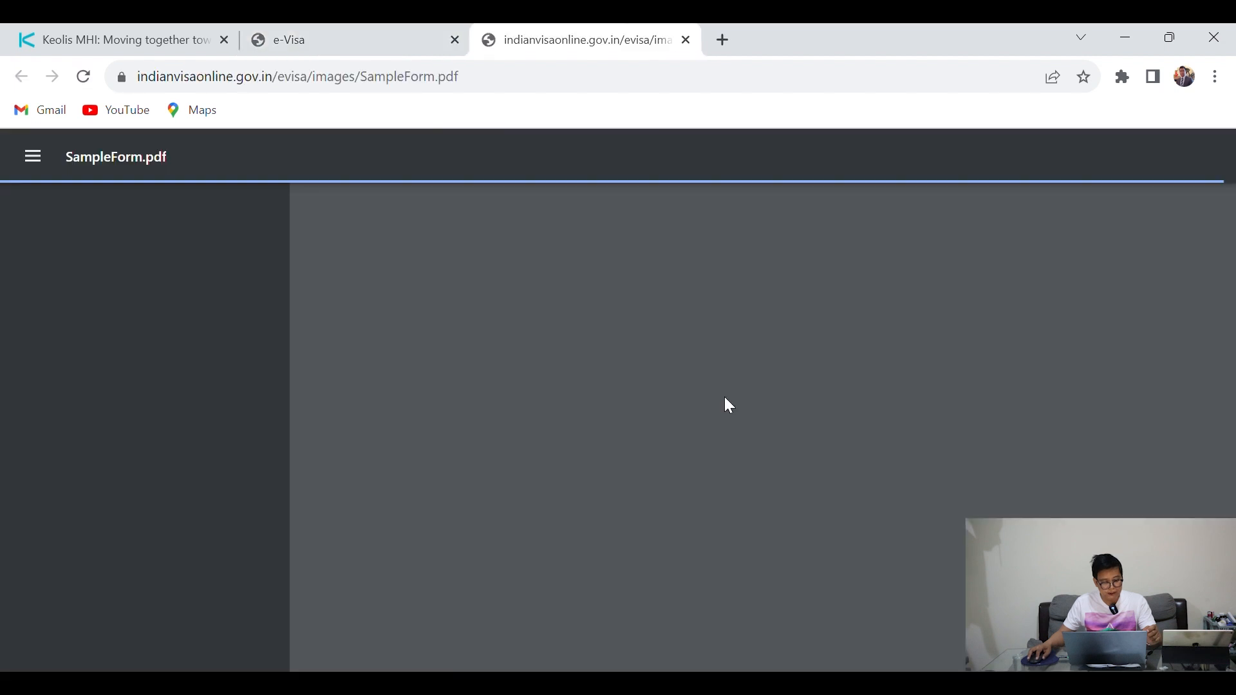
scroll(724, 397, "down", 15)
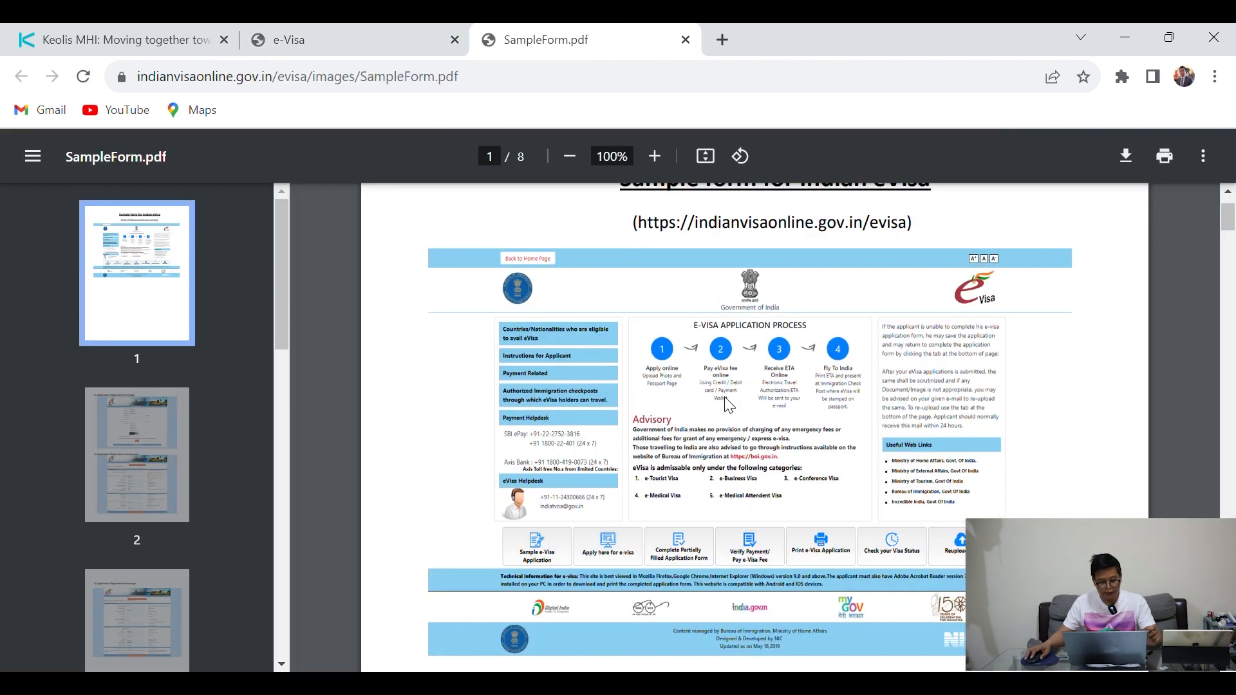
scroll(725, 398, "down", 20)
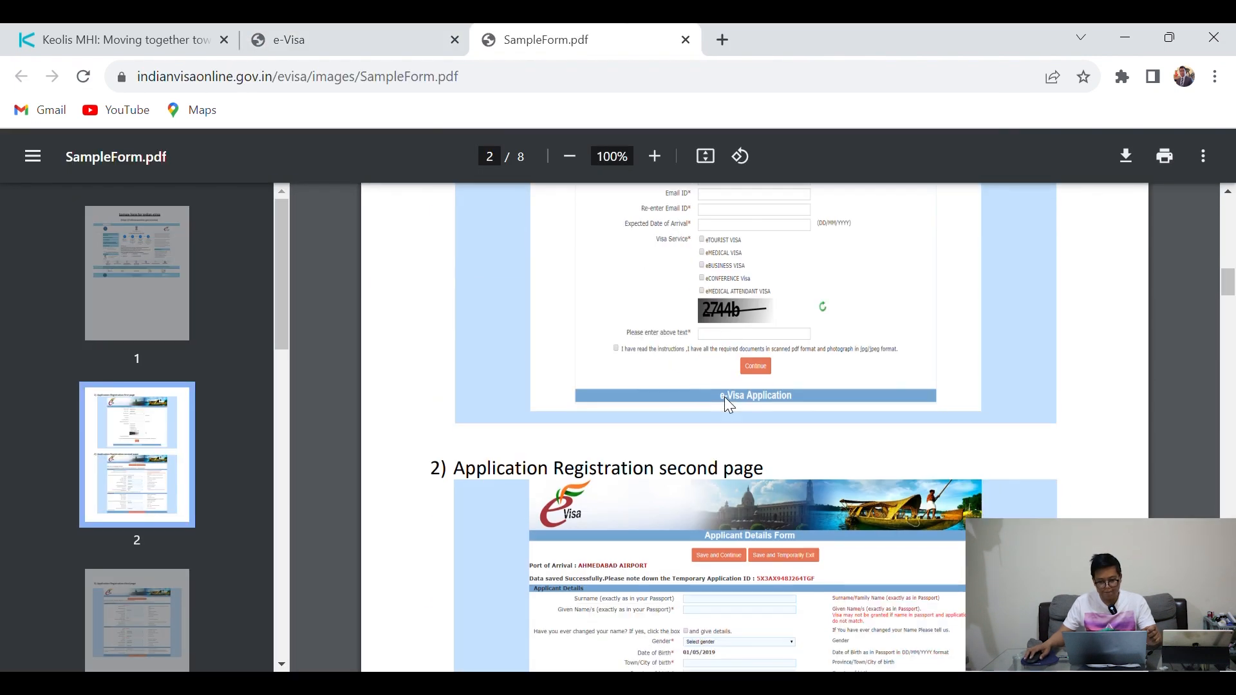
scroll(732, 413, "down", 20)
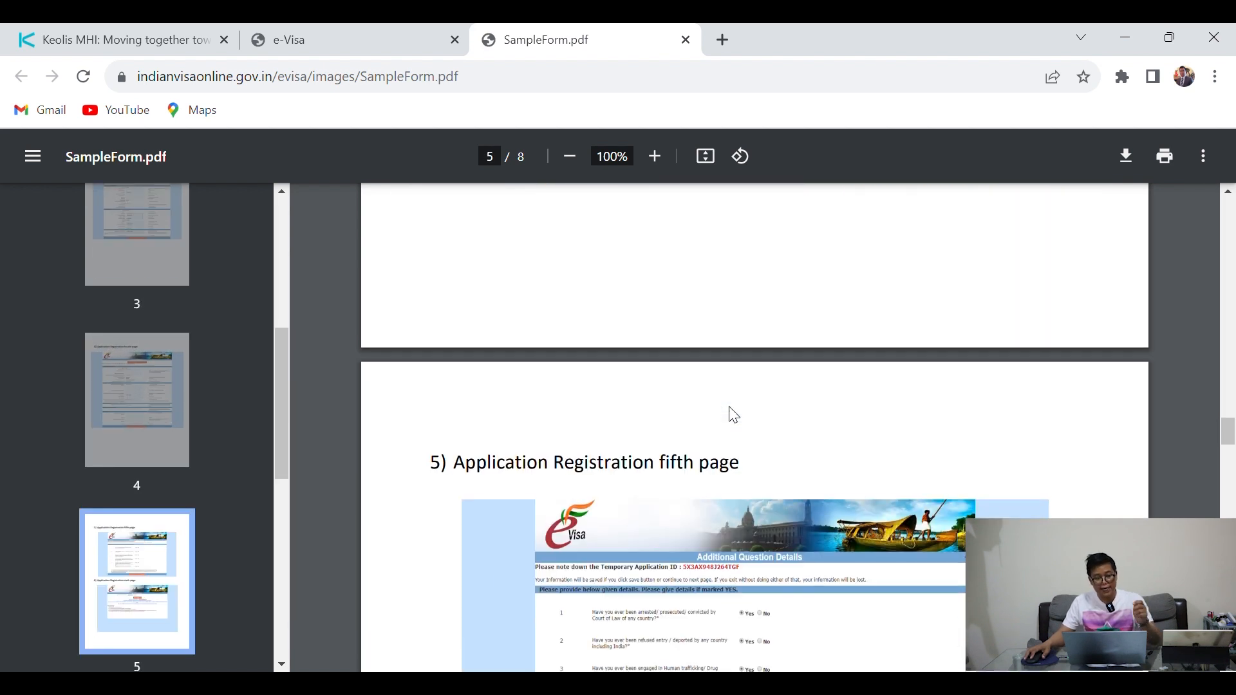
scroll(736, 414, "down", 20)
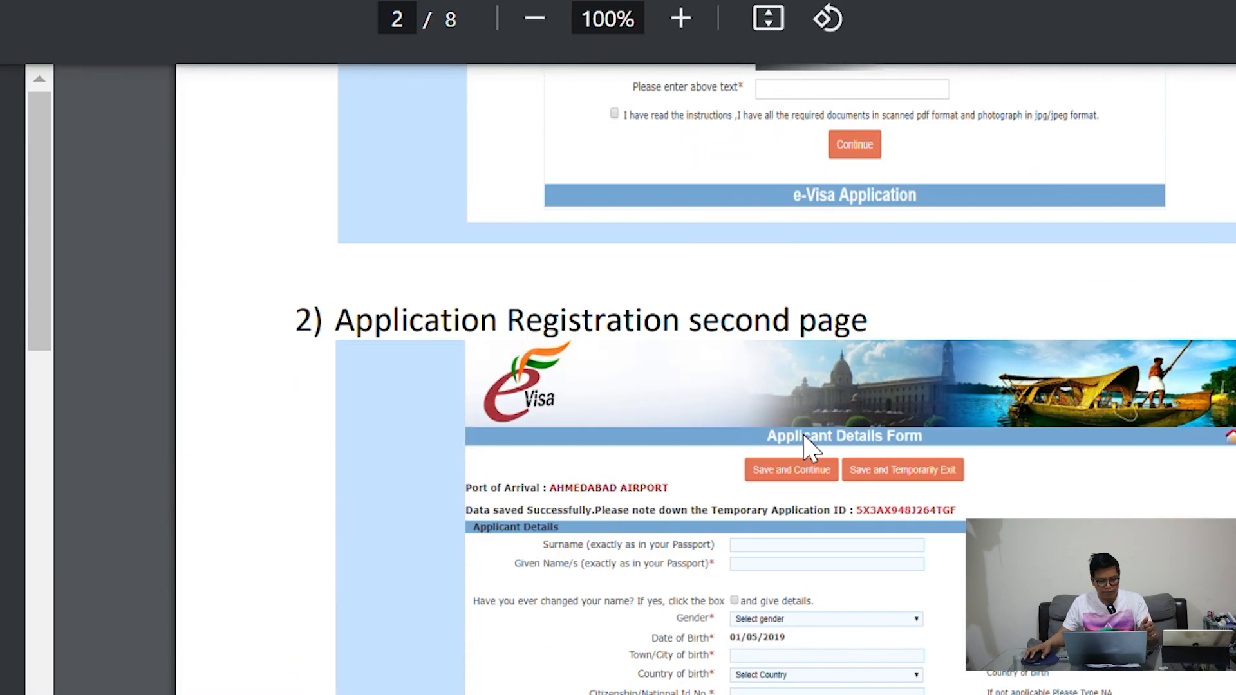
scroll(735, 415, "down", 10)
scroll(812, 458, "down", 15)
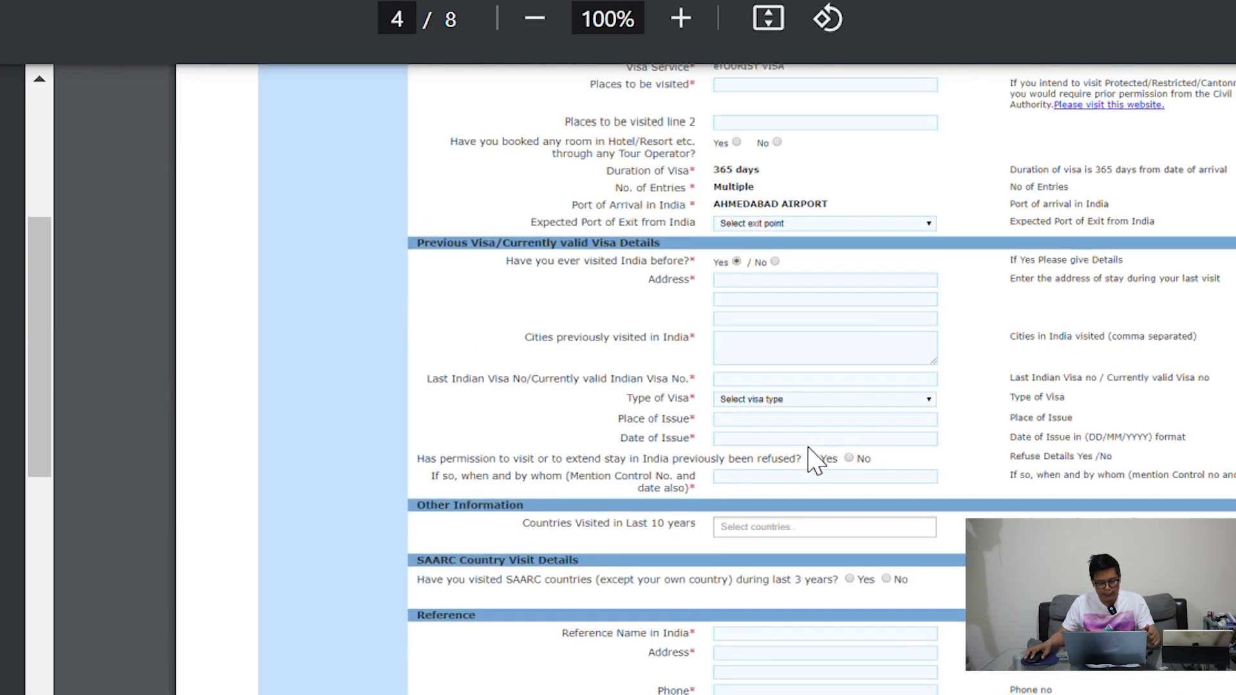
scroll(814, 454, "down", 15)
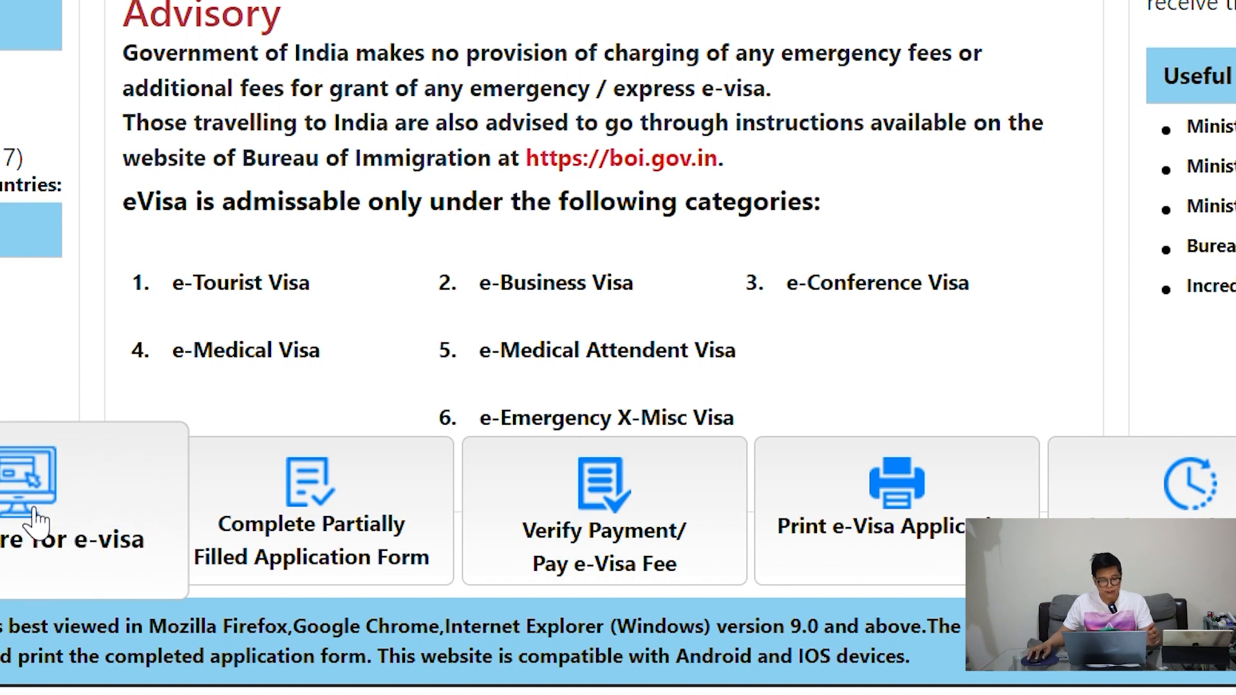
Start a new application with nationality MYANMAR, ORDINARY PASSPORT and arrival at DELHI AIRPORT
left_click(35, 518)
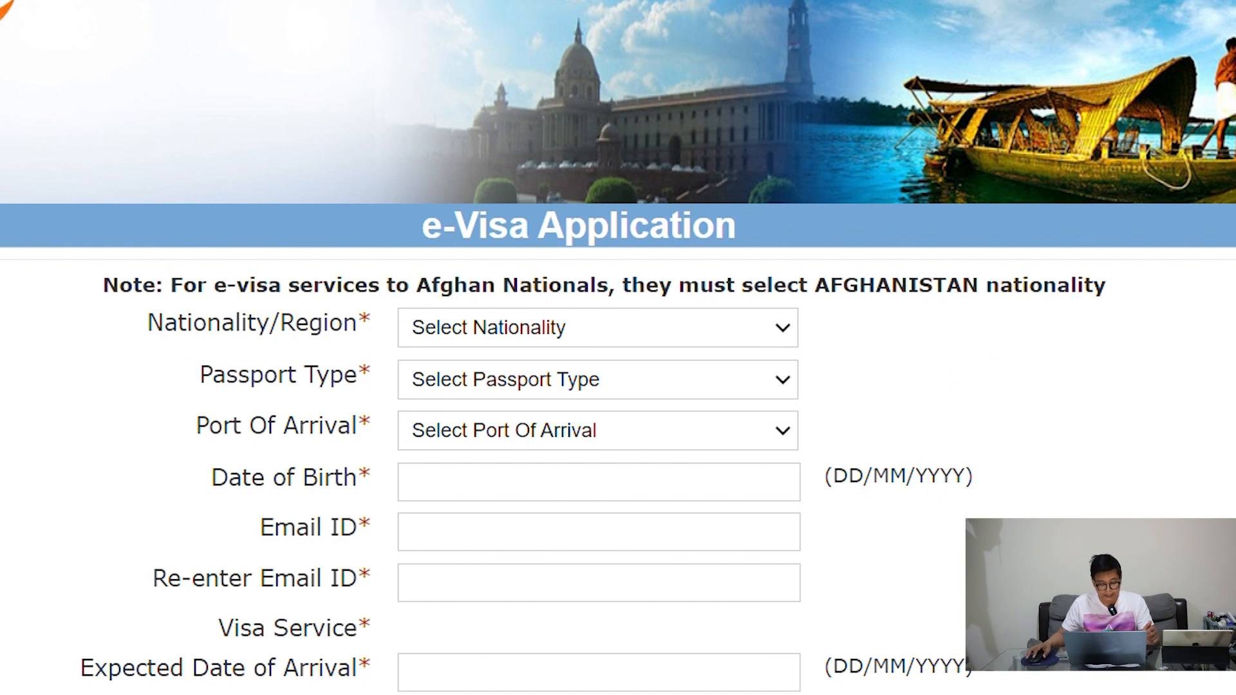
scroll(332, 391, "down", 4)
scroll(332, 390, "up", 4)
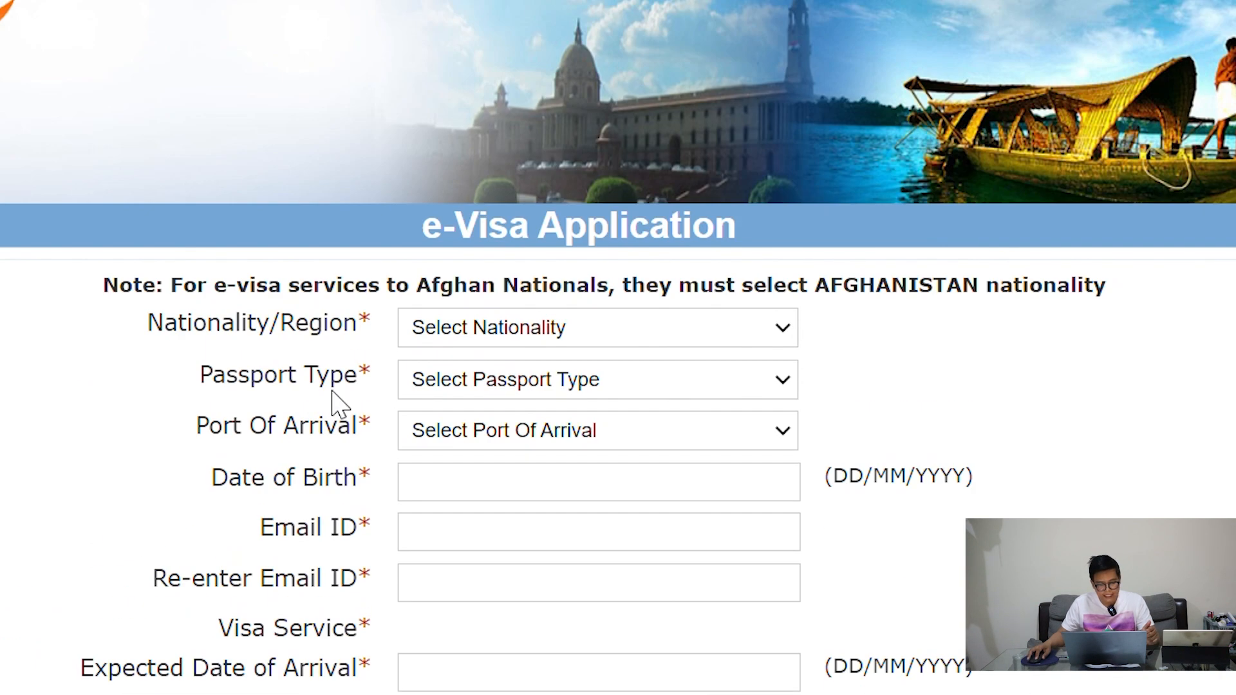
left_click_drag(166, 334, 340, 338)
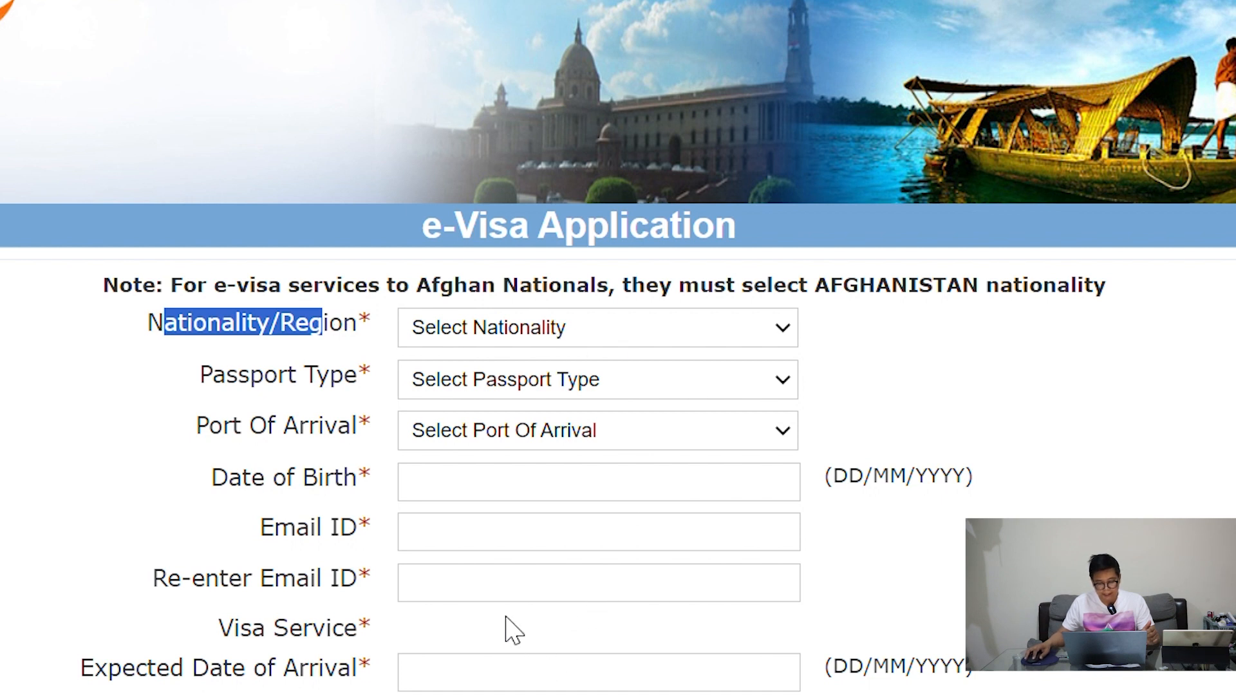
left_click(499, 565)
left_click(1032, 346)
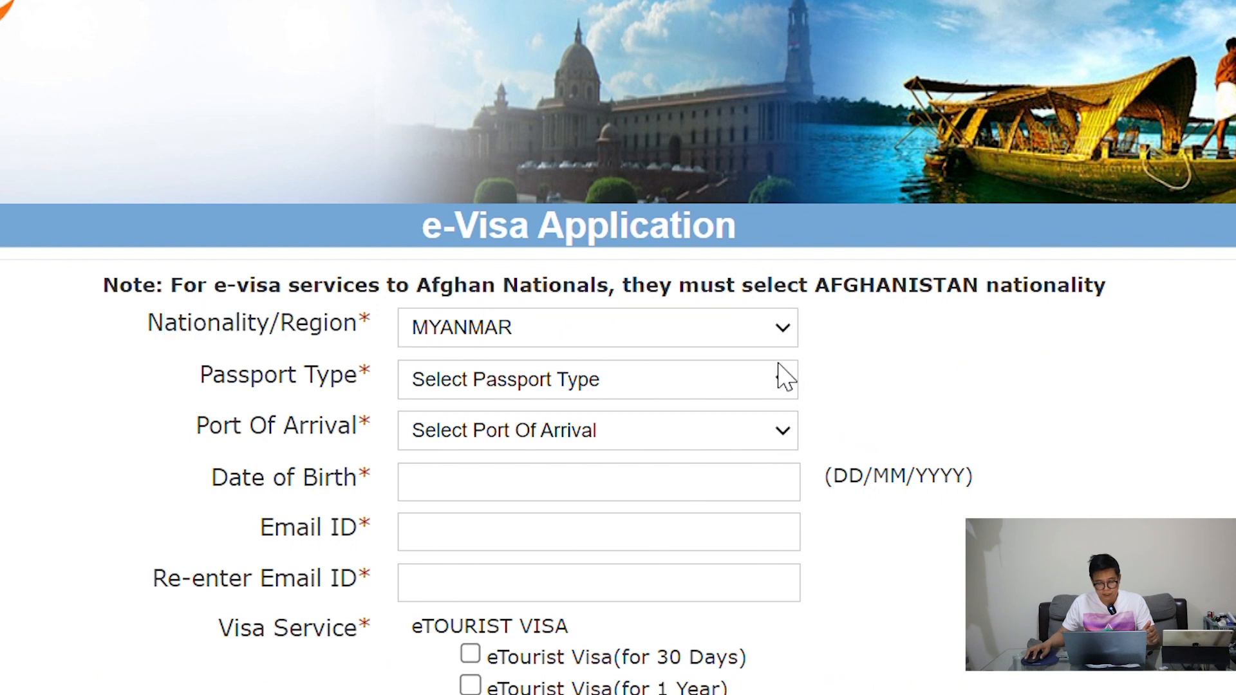
left_click(493, 453)
left_click(530, 431)
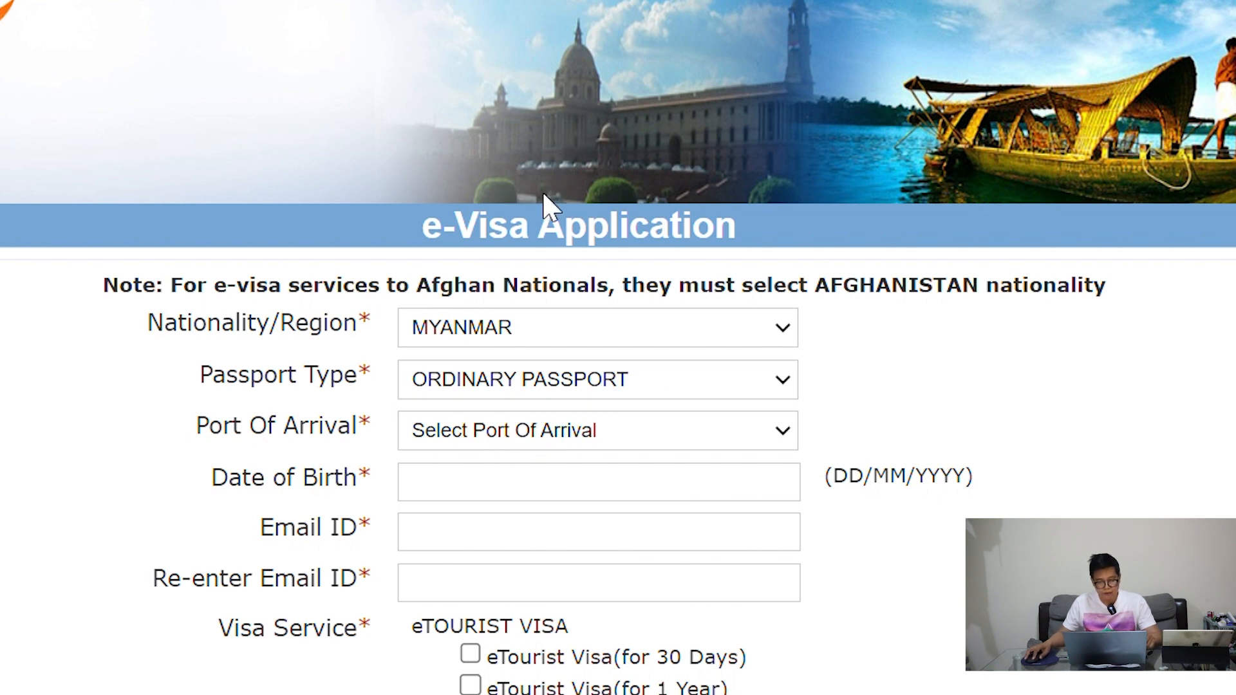
left_click(583, 211)
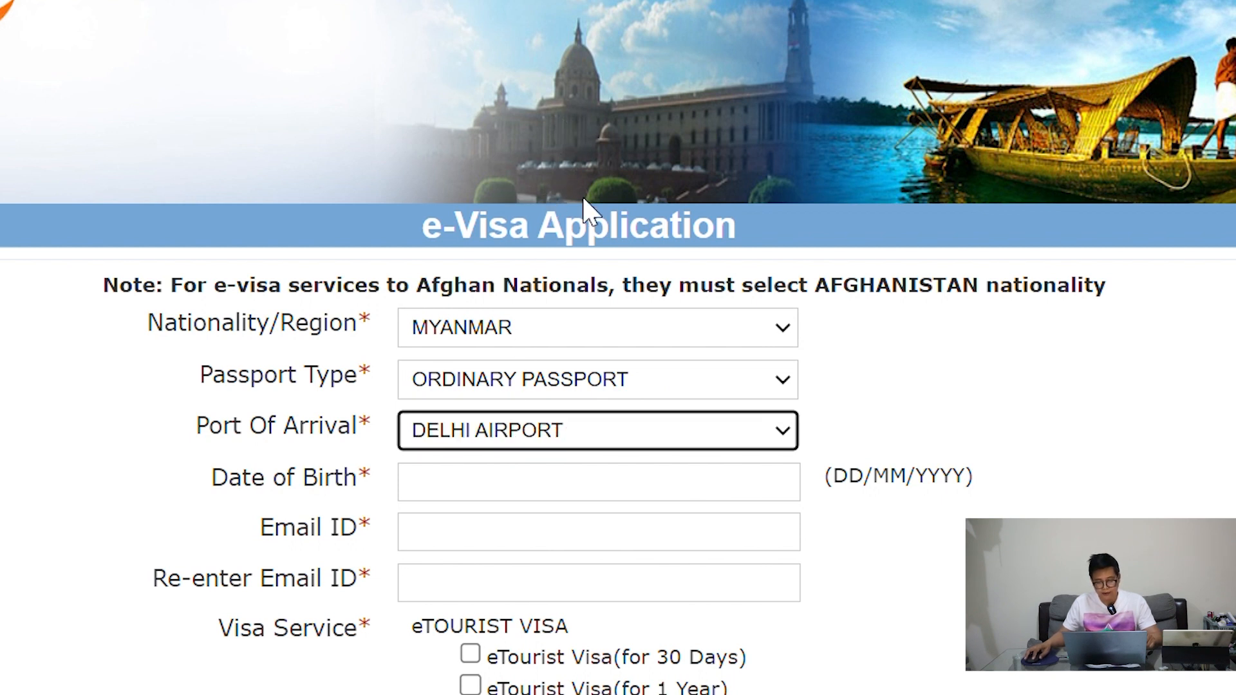
Set the date of birth to 02/07/1987 in the calendar
left_click(571, 496)
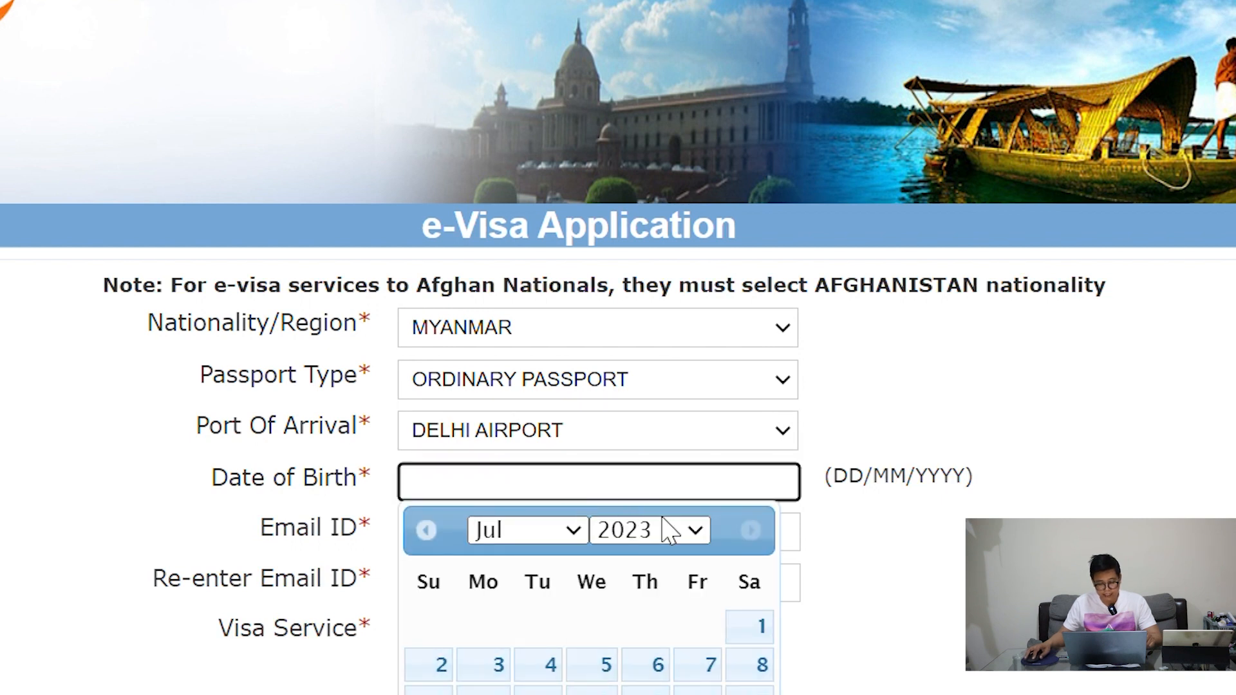
left_click(692, 534)
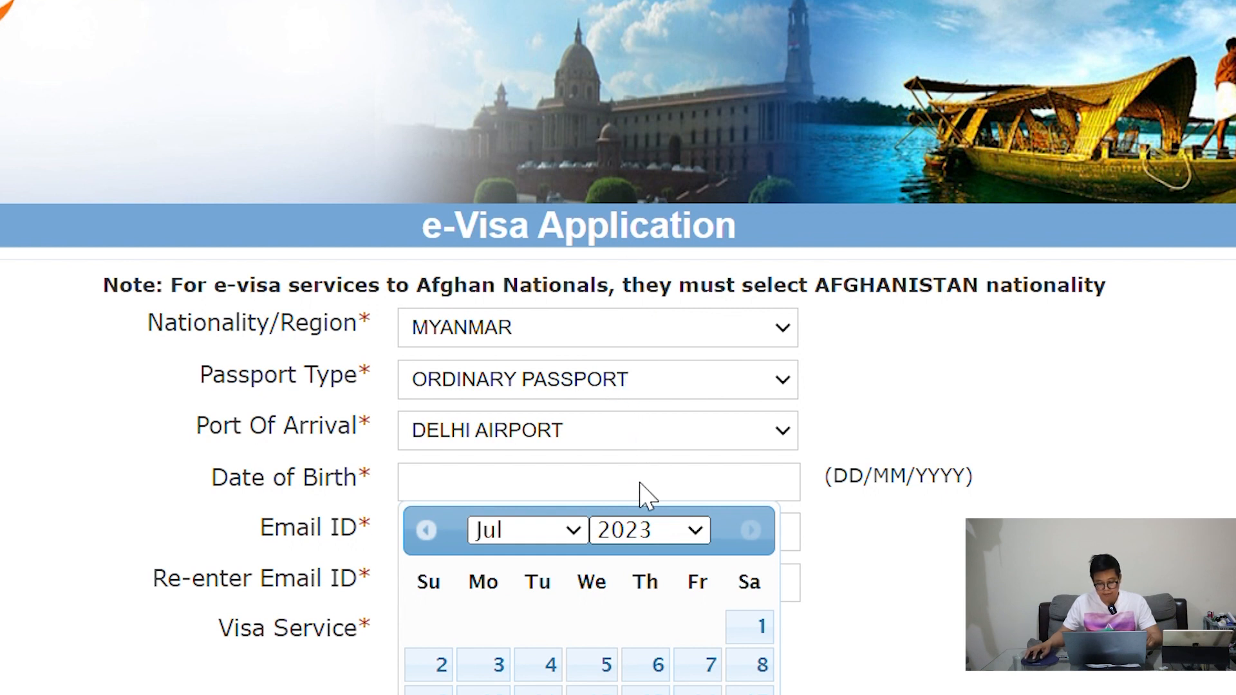
left_click(634, 502)
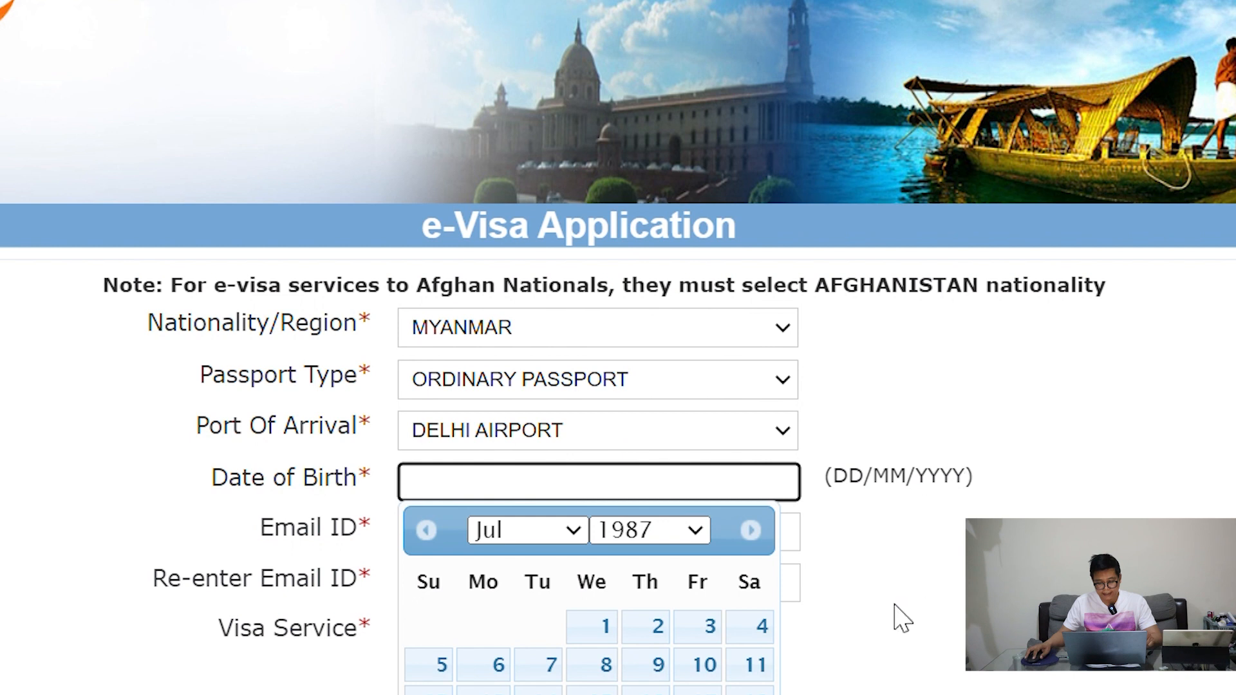
left_click(657, 637)
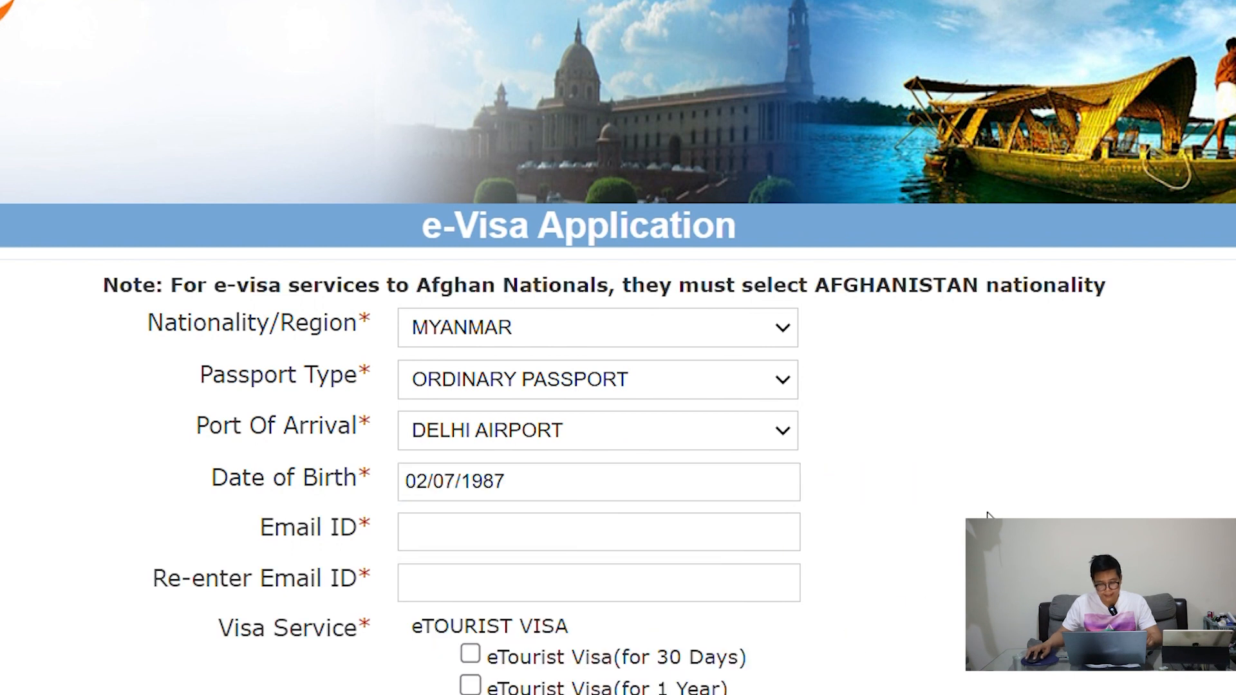
scroll(985, 513, "down", 3)
Enter the applicant's e-mail address and confirm it in the re-enter field
left_click(598, 376)
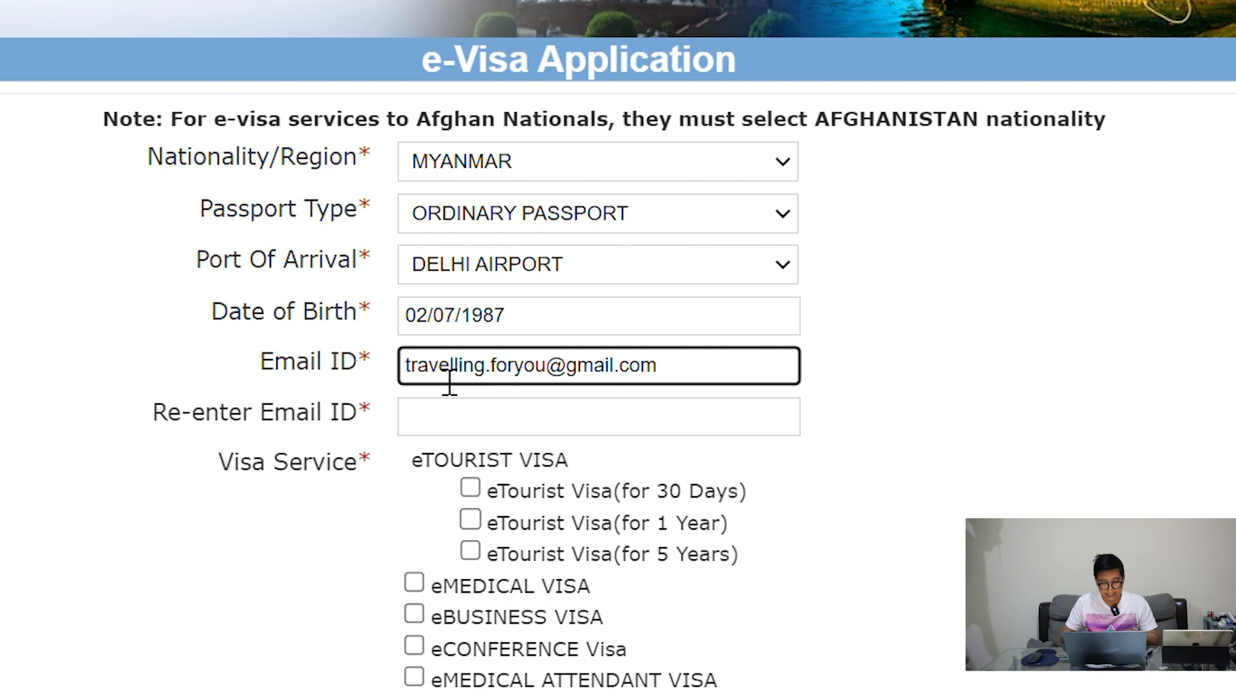
left_click(448, 430)
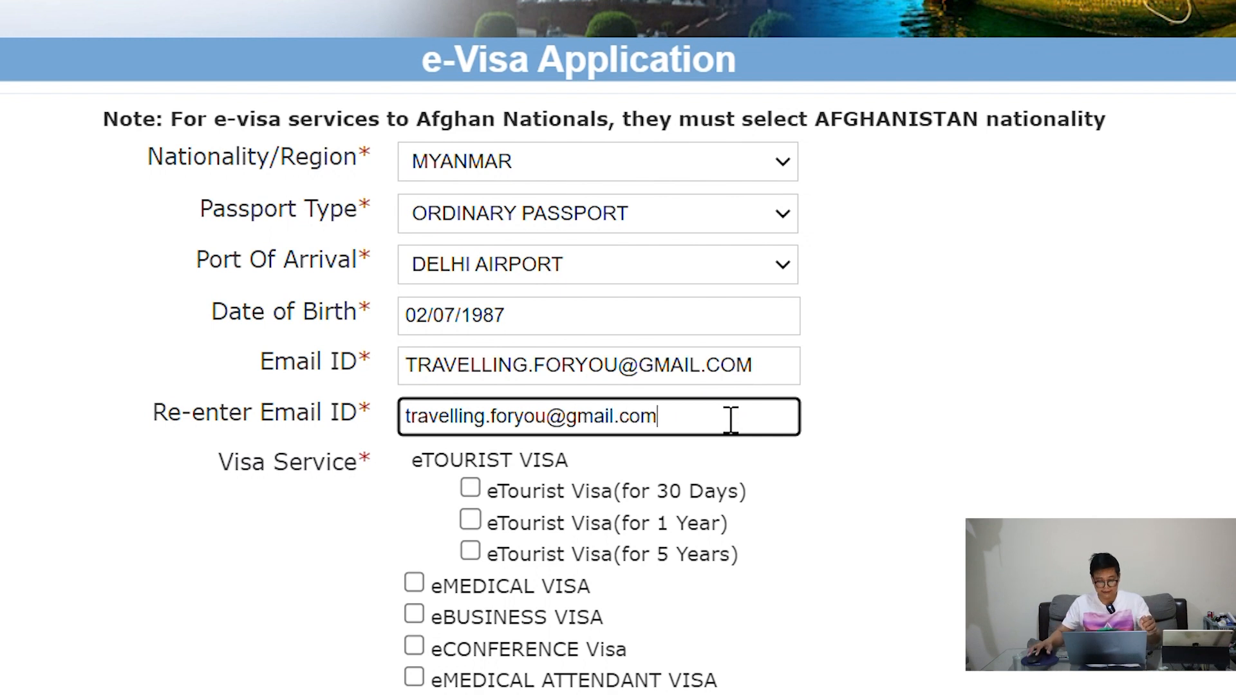
left_click(1103, 382)
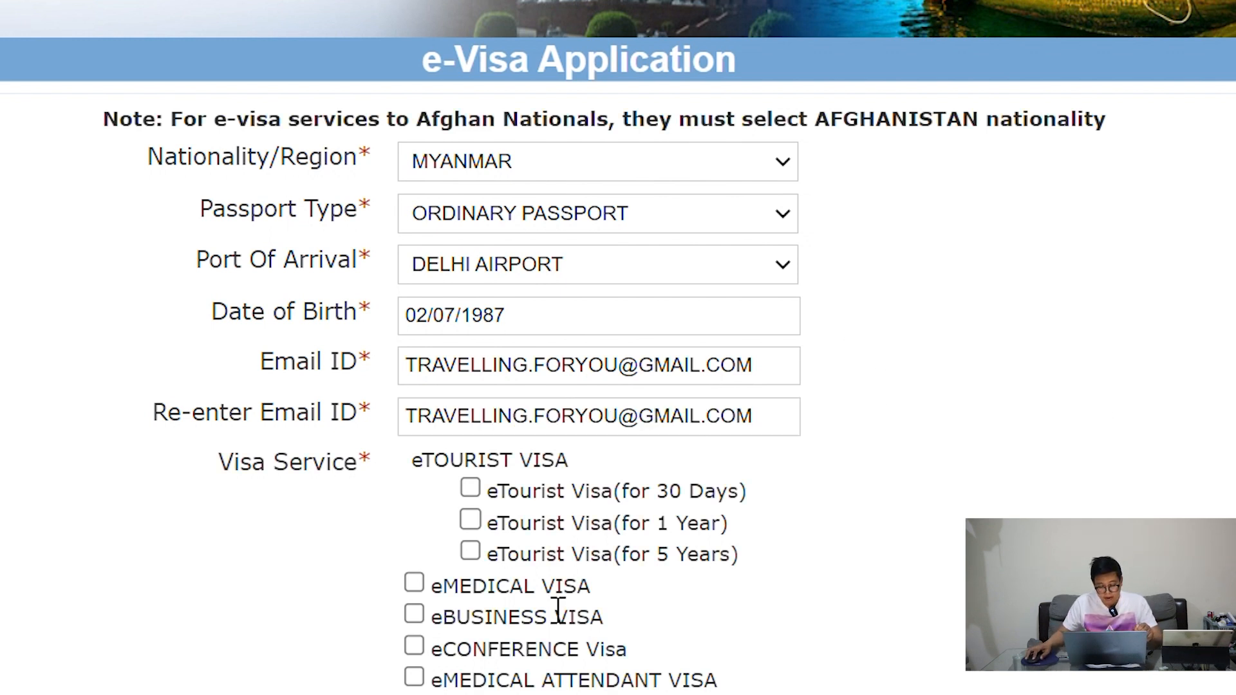
Compare the eTourist visa durations and tick the eTourist Visa for 30 days
scroll(592, 520, "down", 2)
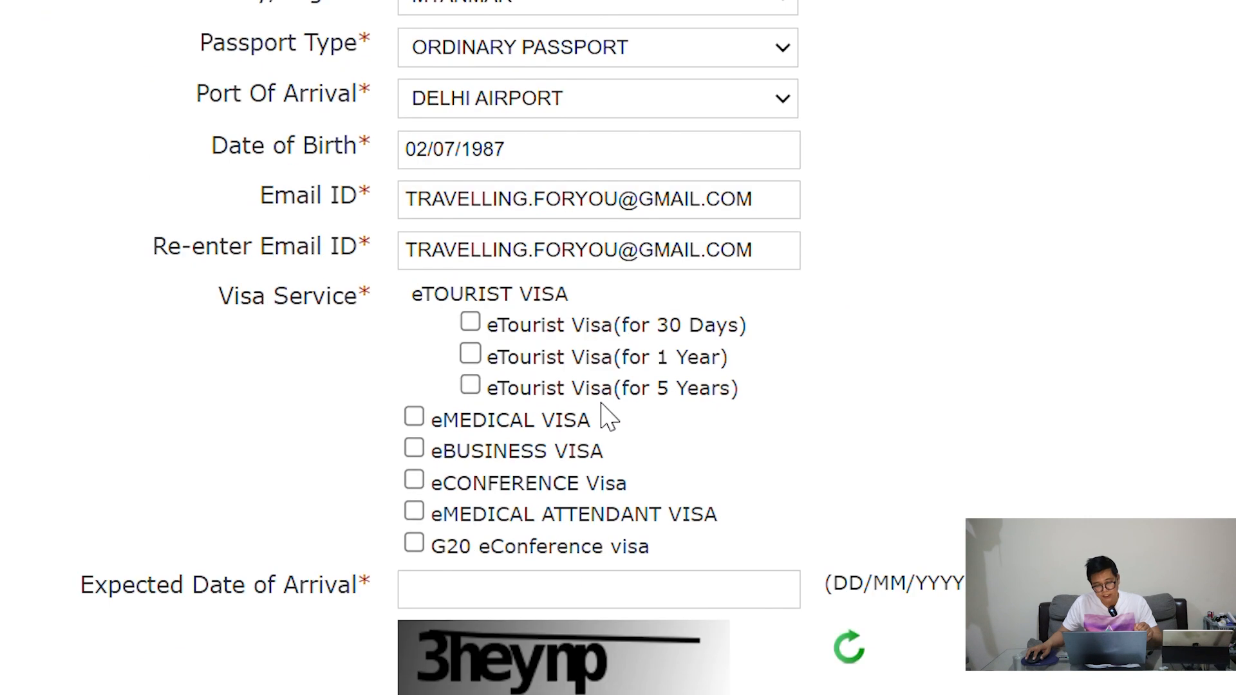
left_click_drag(497, 326, 615, 352)
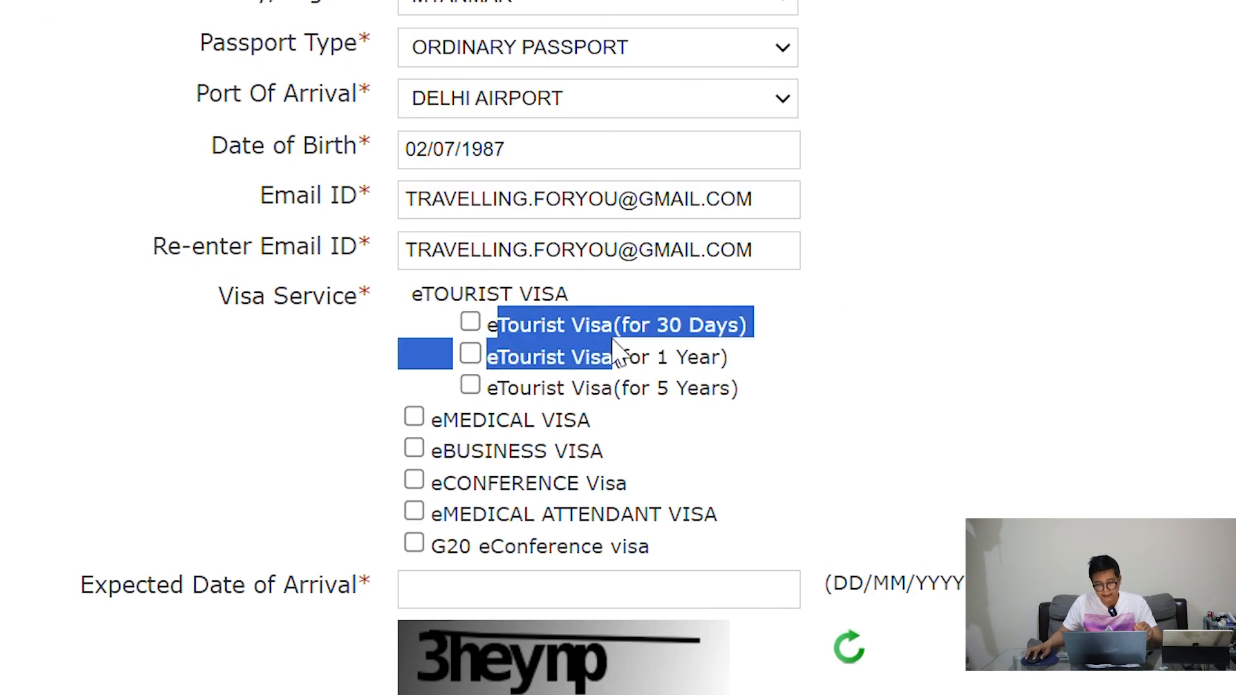
left_click(679, 394)
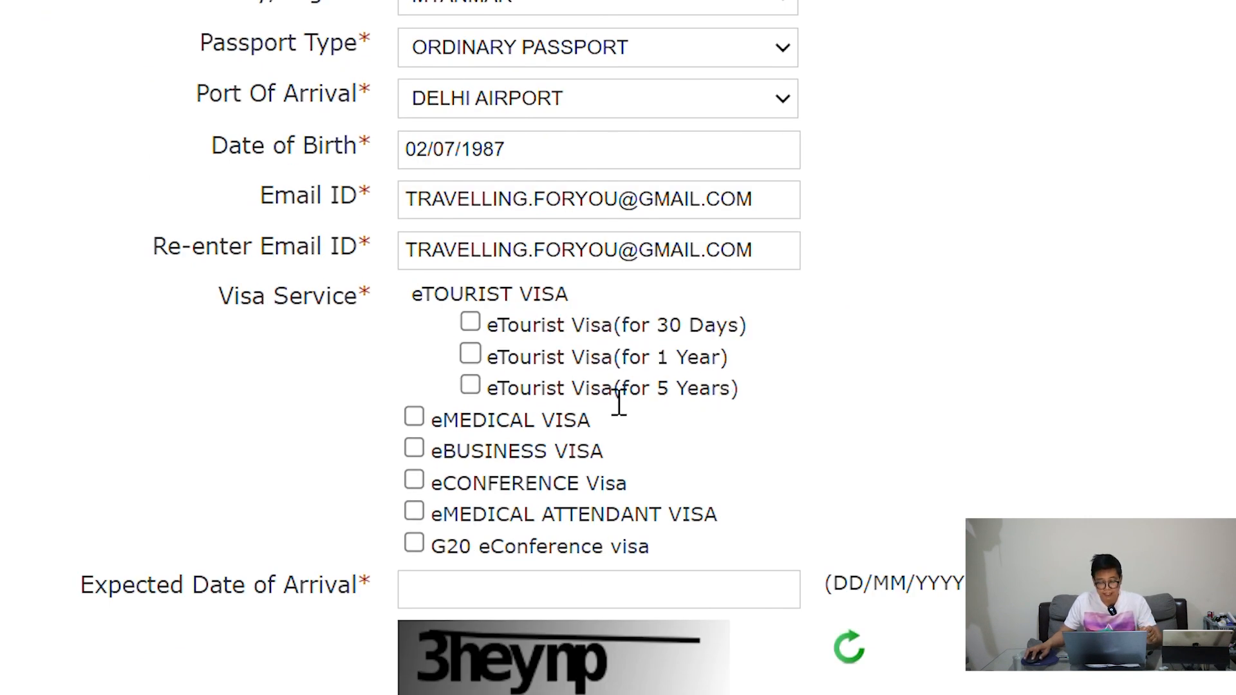
left_click_drag(601, 398, 709, 407)
left_click(830, 366)
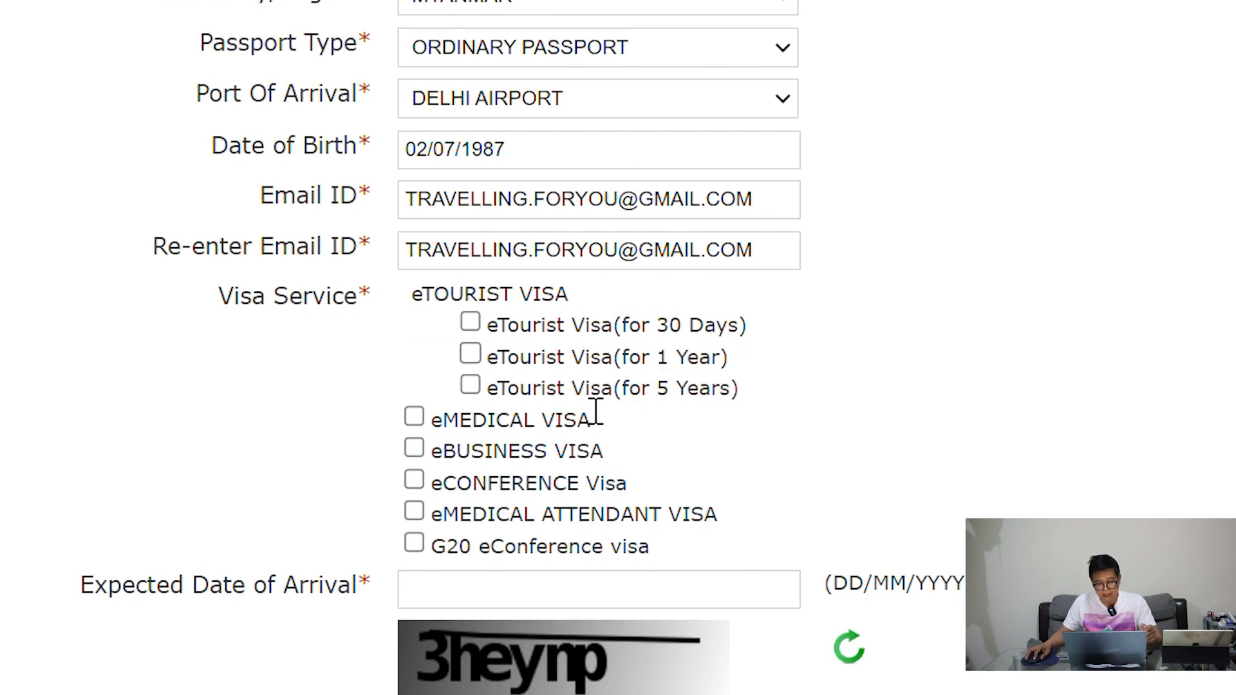
left_click(479, 321)
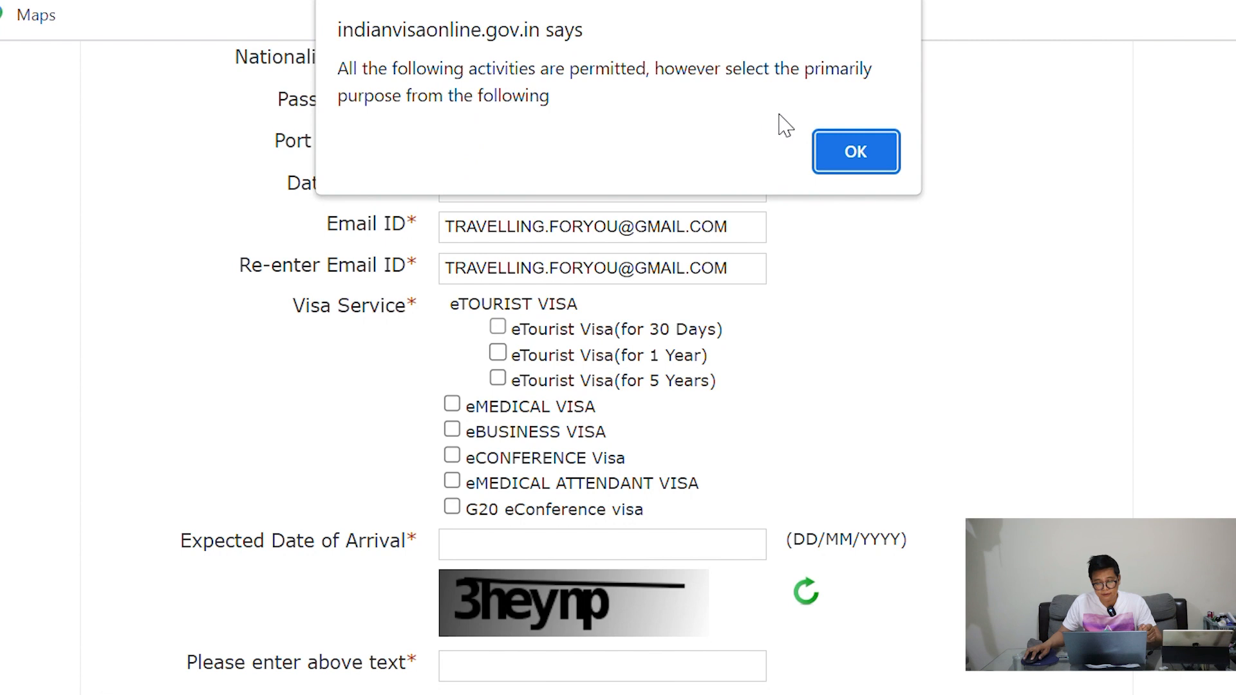
Dismiss the purpose notice and review the tourism and short-term yoga purpose options
left_click(836, 155)
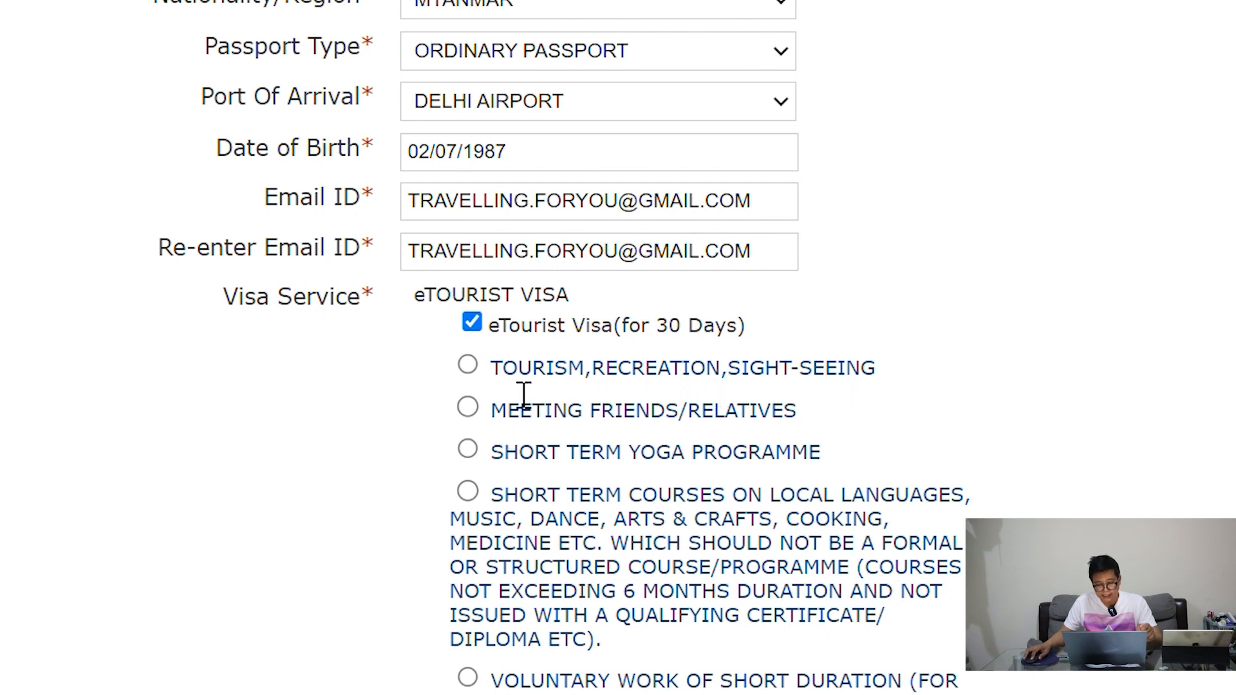
left_click_drag(503, 391, 733, 393)
left_click(805, 408)
left_click_drag(572, 454, 750, 470)
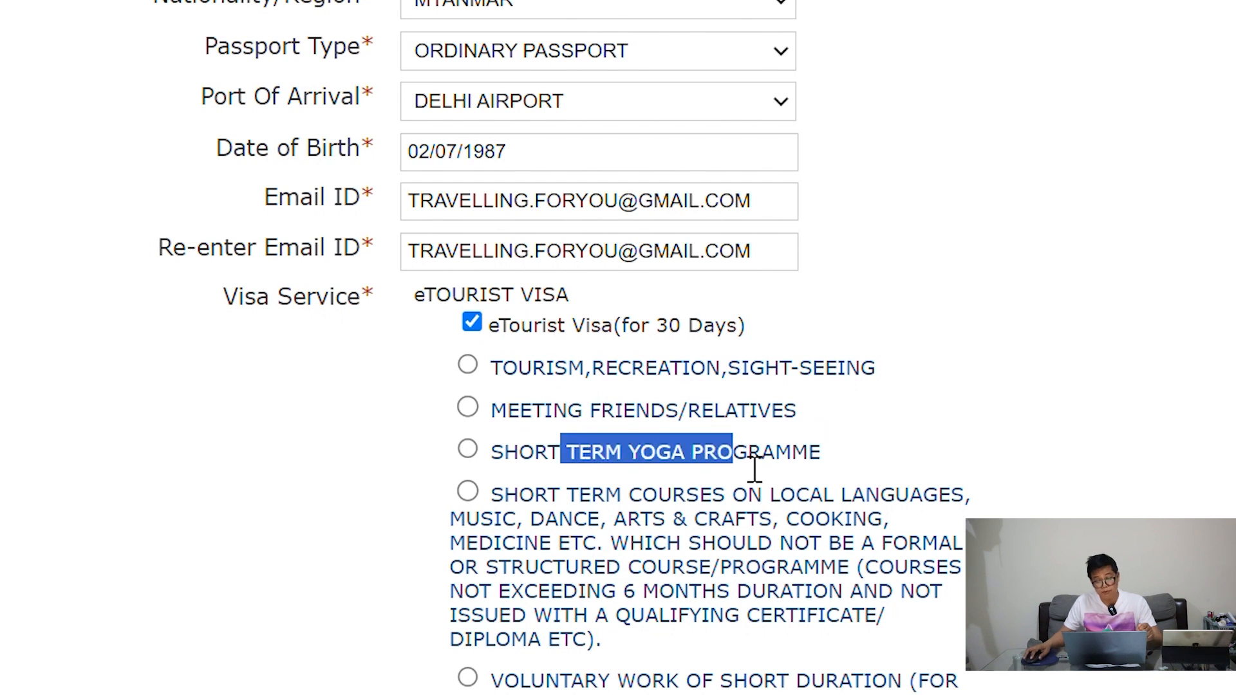
left_click(909, 451)
scroll(944, 419, "down", 5)
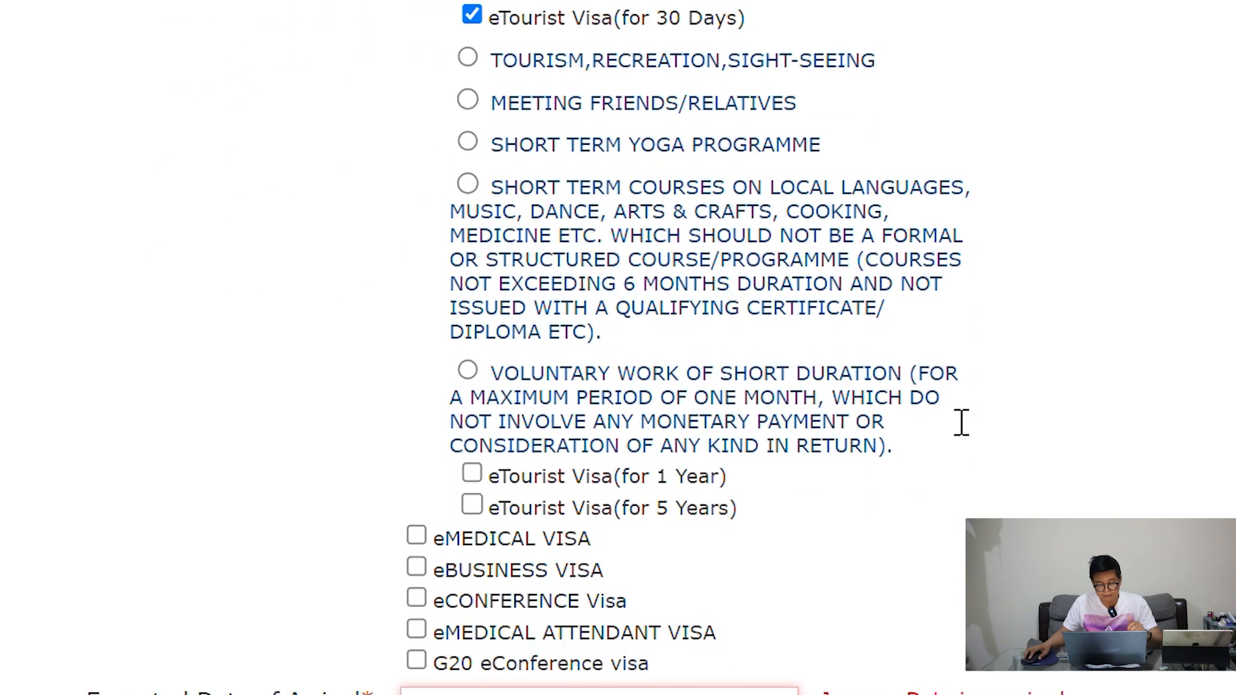
scroll(946, 418, "down", 5)
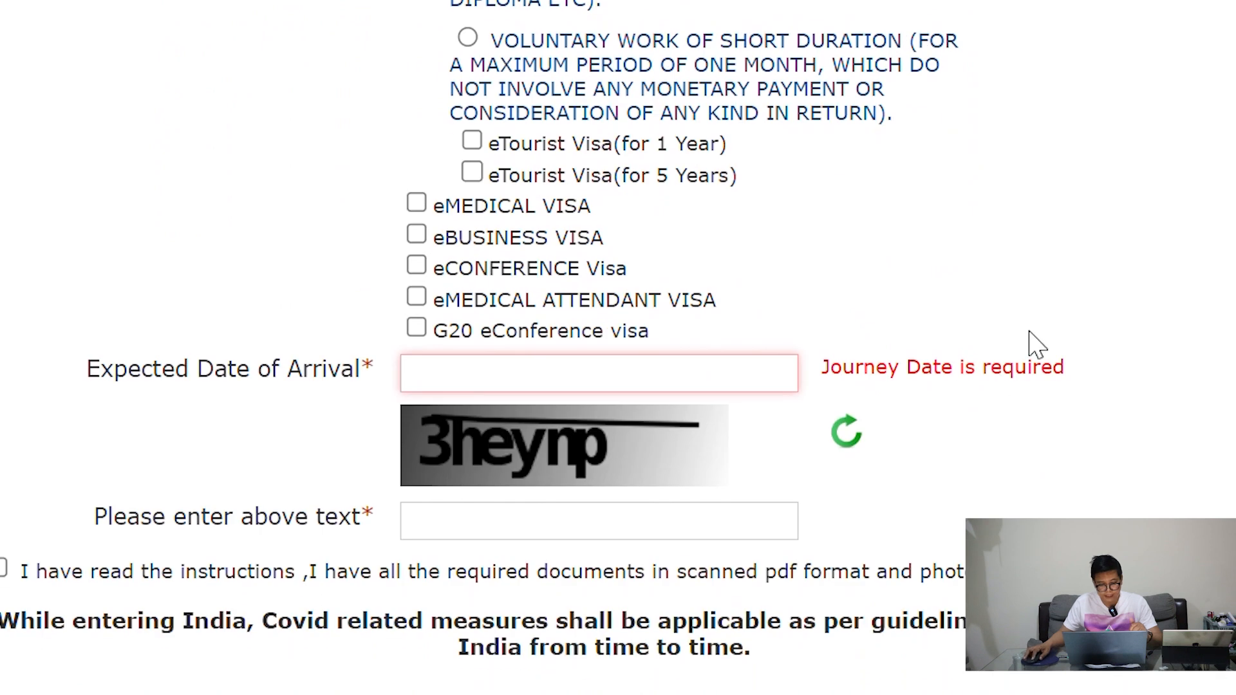
Set the expected arrival date to 24 August 2023
left_click(730, 386)
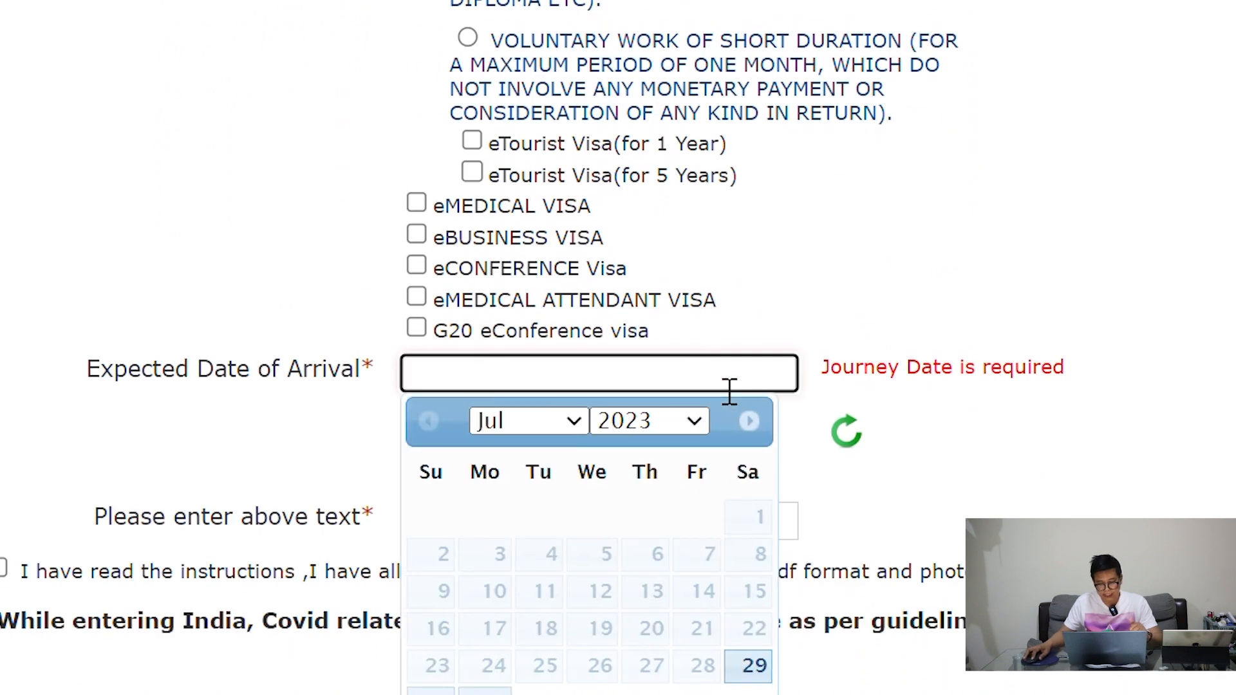
left_click(564, 423)
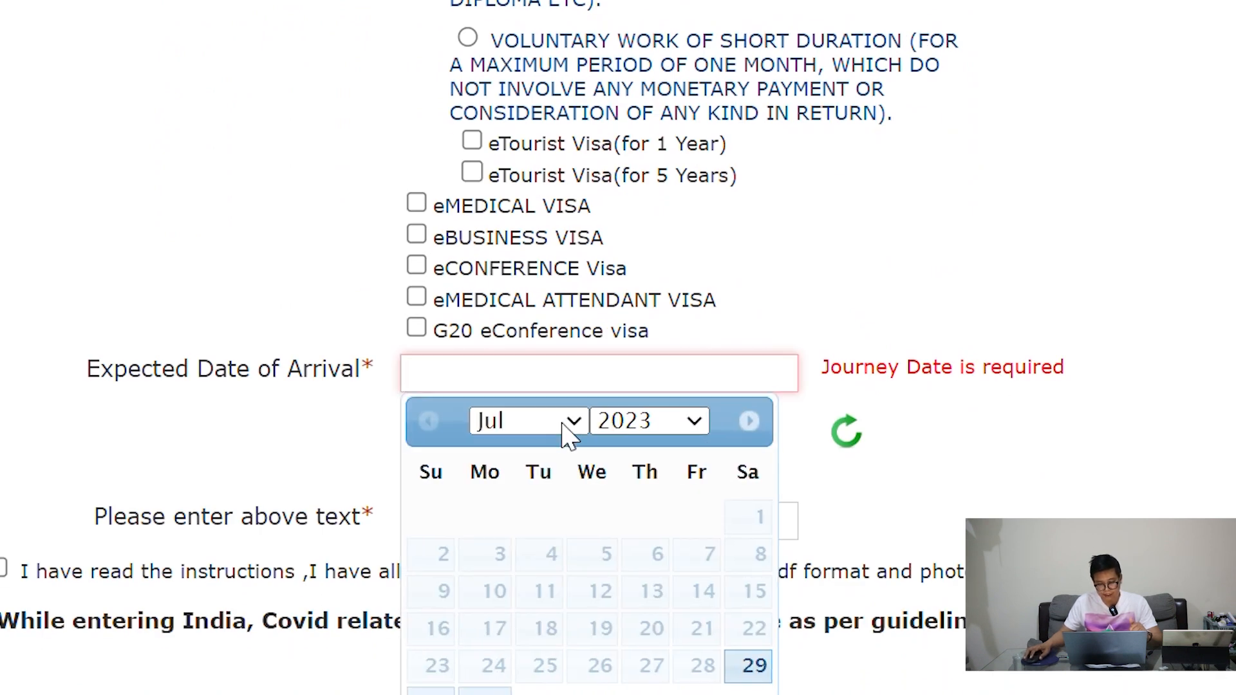
left_click(538, 492)
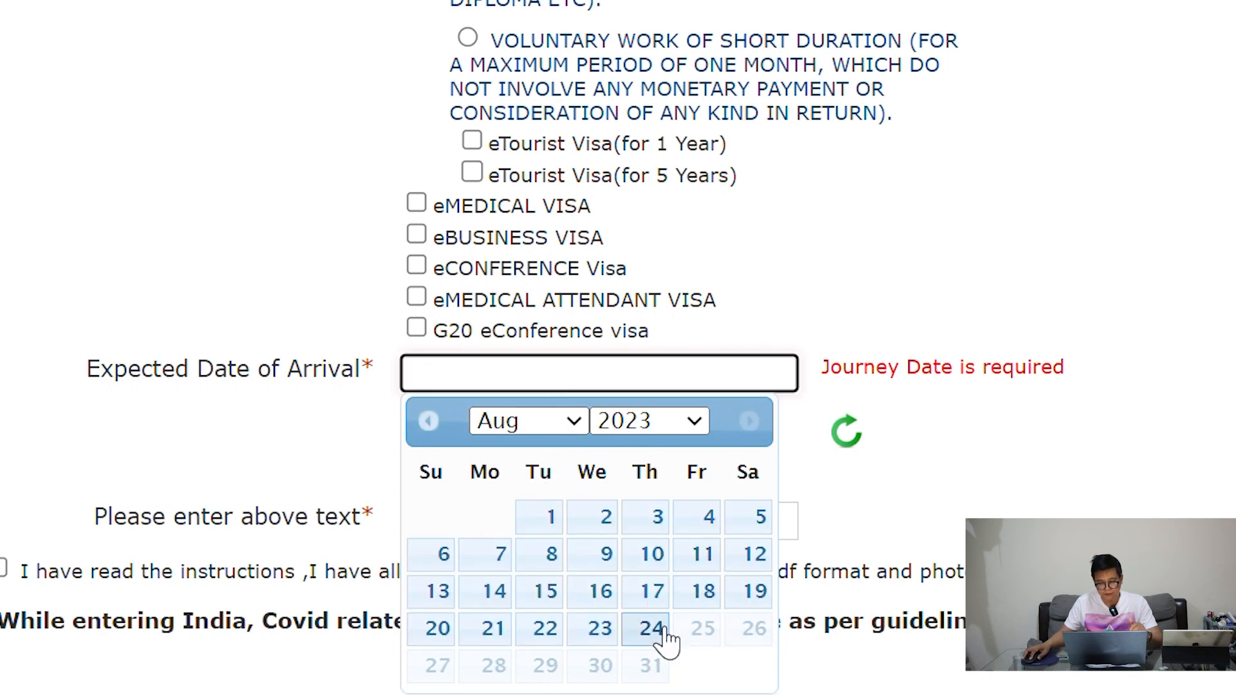
left_click(652, 629)
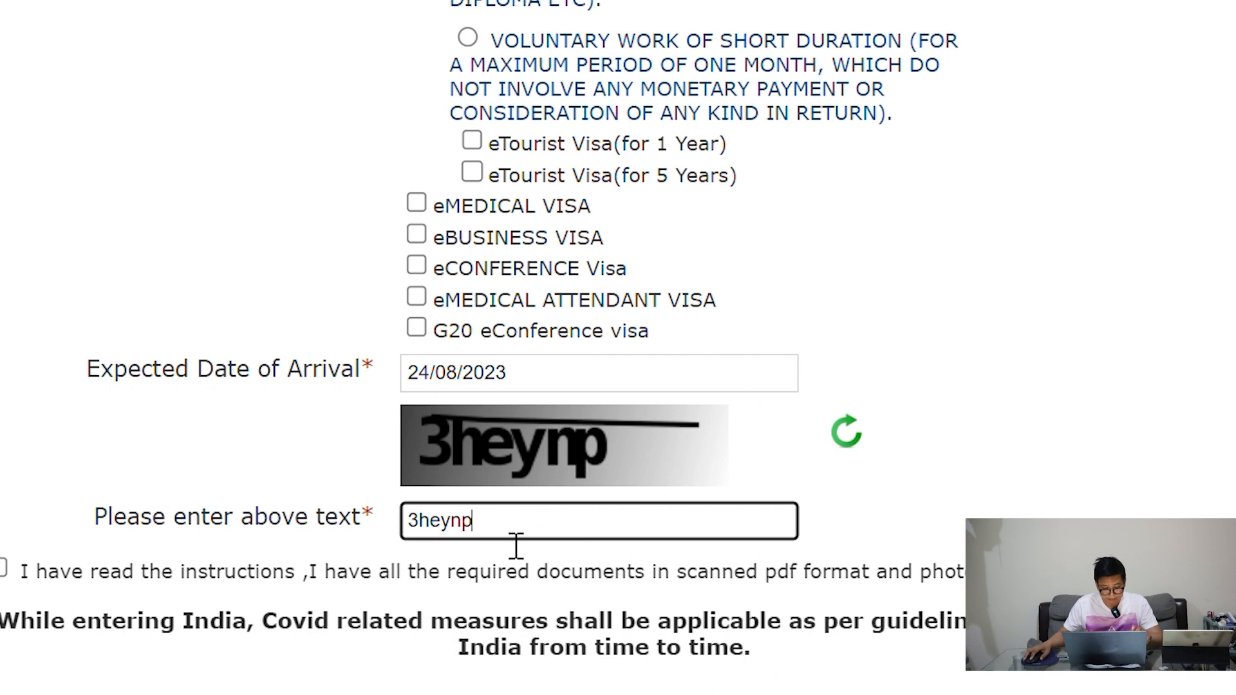
Accept the instructions and required-documents declaration checkbox
left_click_drag(364, 574, 1029, 579)
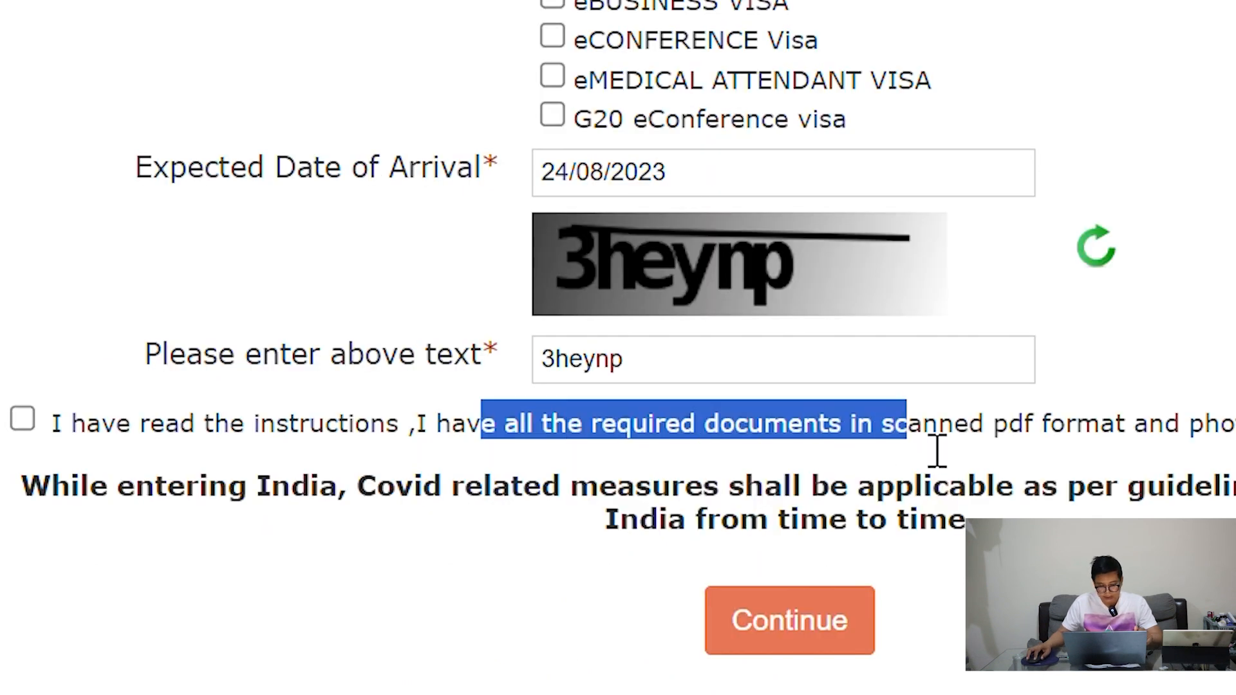
left_click(736, 532)
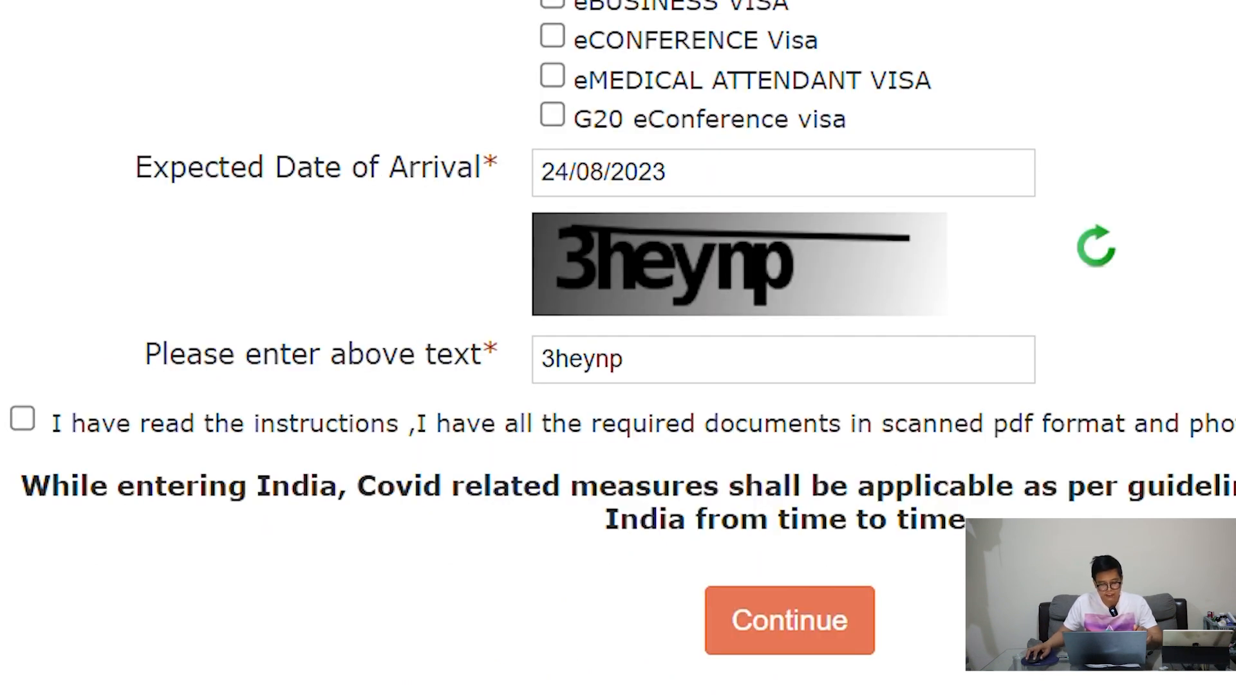
left_click(23, 419)
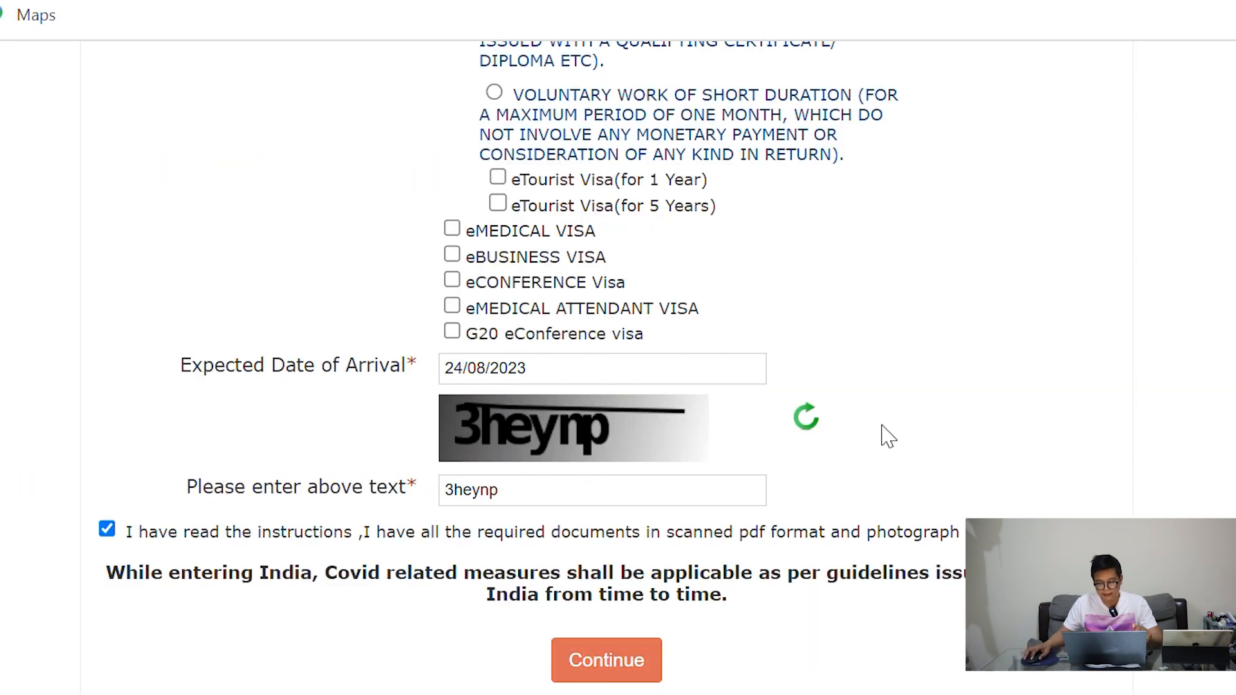
Choose TOURISM, RECREATION, SIGHT-SEEING as the purpose and continue past the first page
scroll(892, 403, "up", 6)
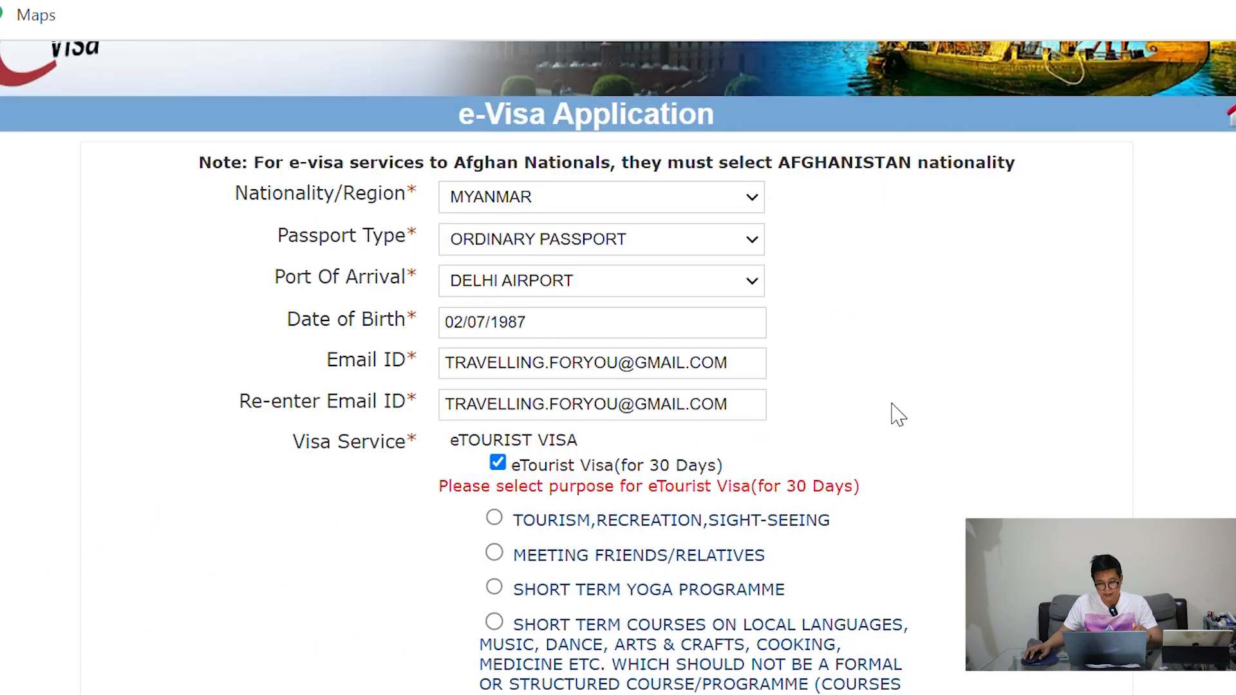
scroll(897, 413, "up", 2)
scroll(898, 415, "down", 2)
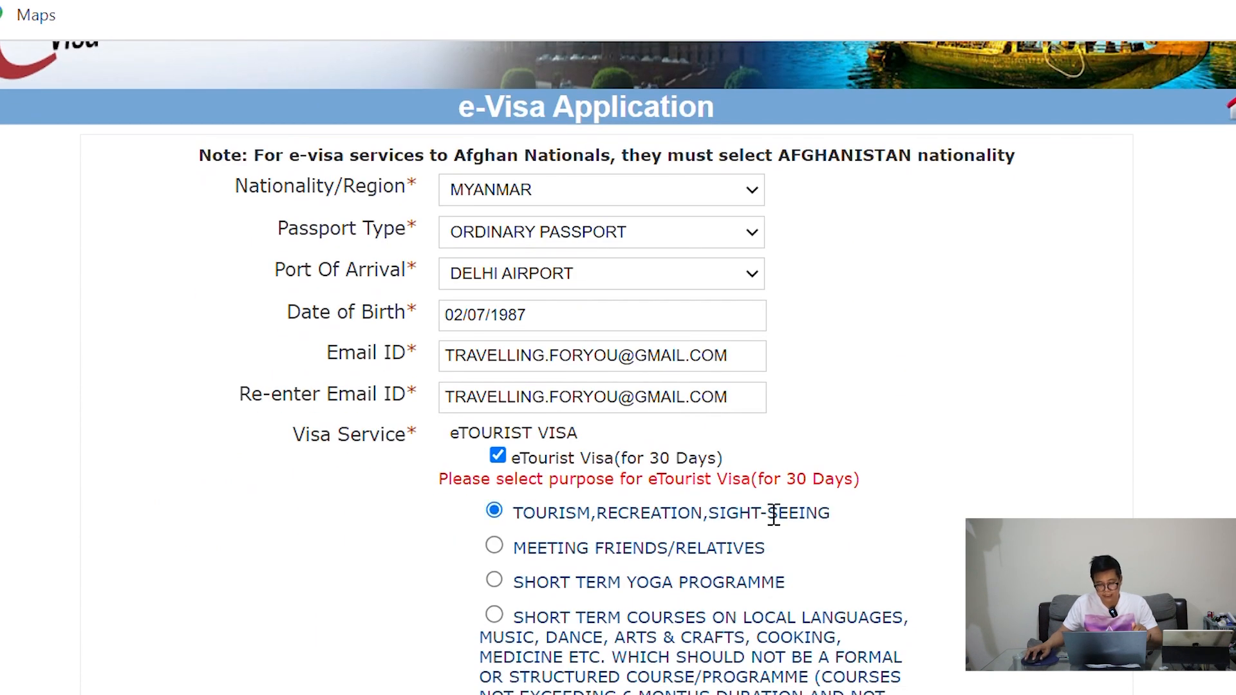
scroll(894, 479, "down", 3)
scroll(897, 480, "down", 5)
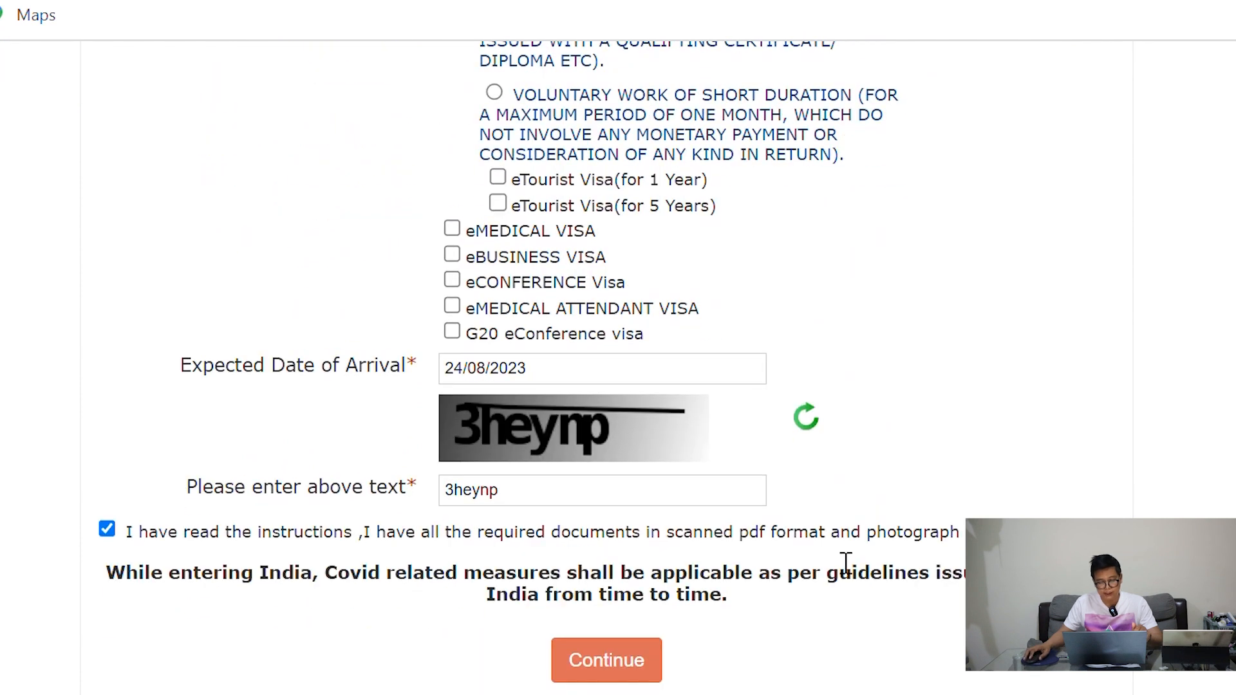
left_click(615, 666)
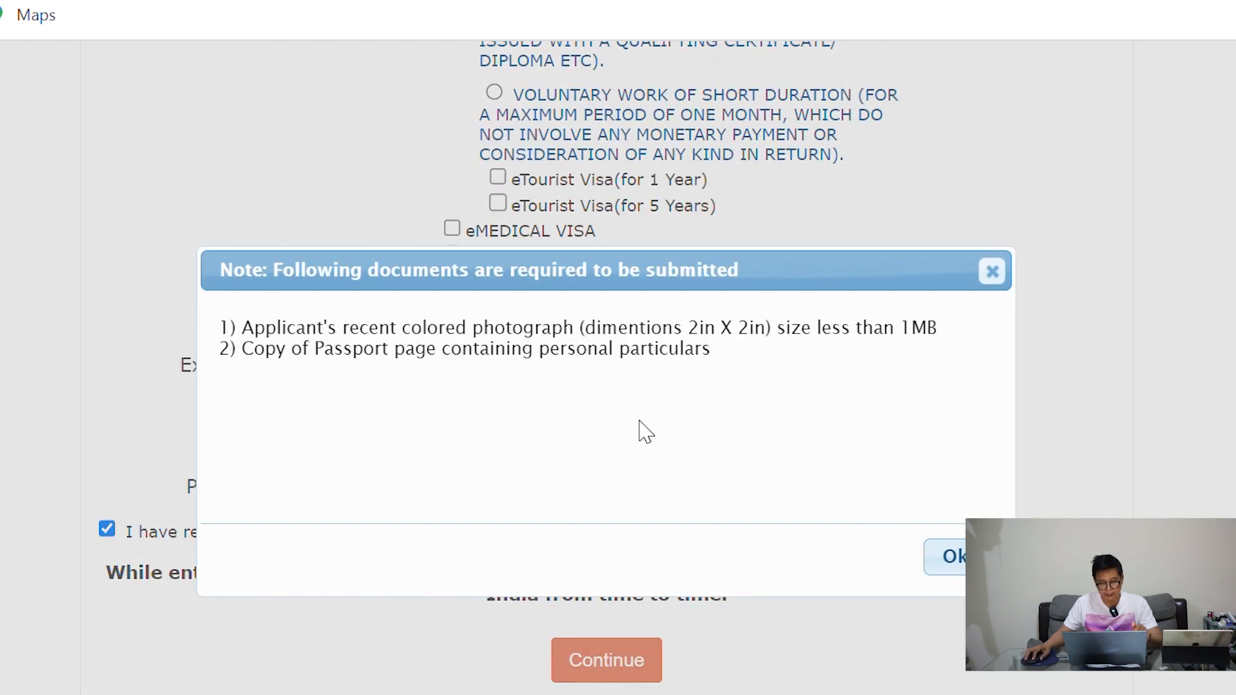
Note the 2in x 2in, under-1MB photo requirement and acknowledge the documents note
left_click_drag(582, 331, 798, 348)
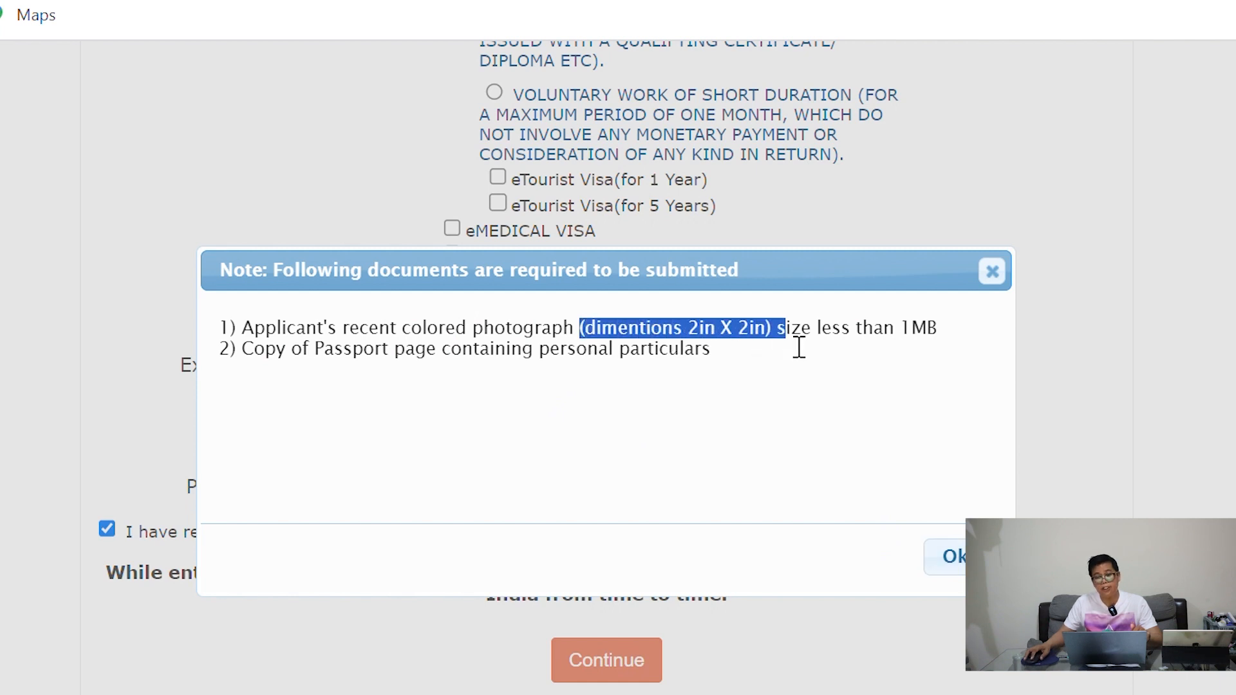
left_click(762, 369)
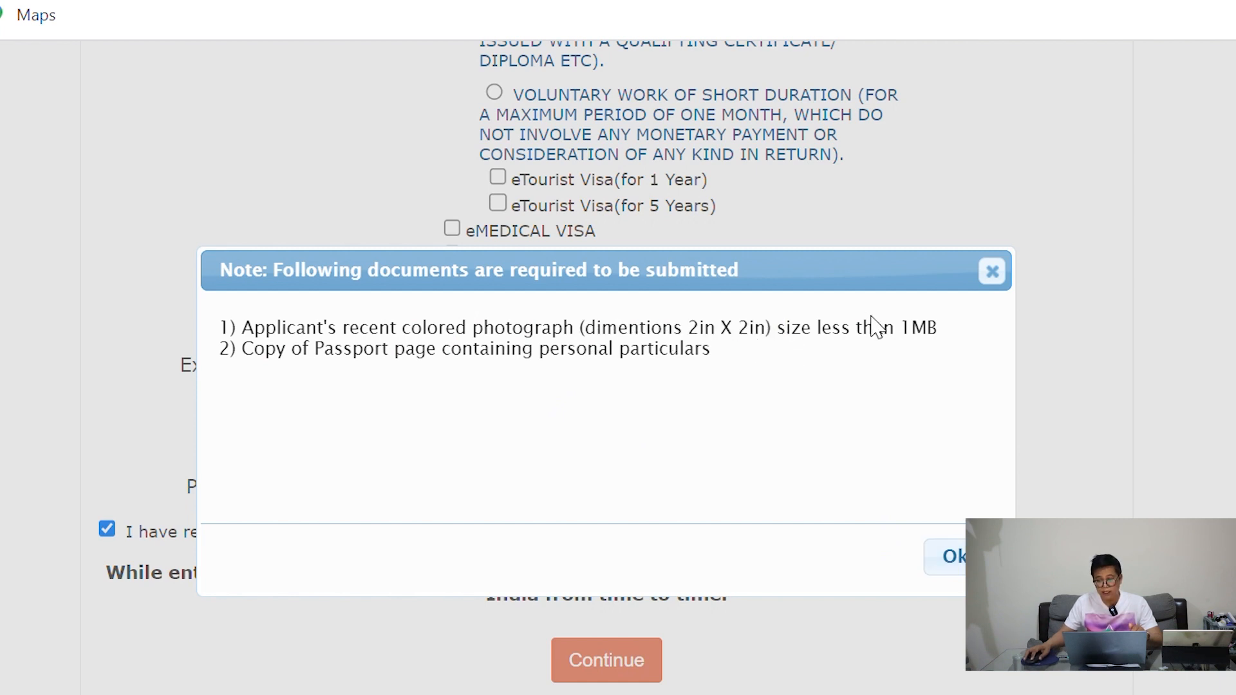
left_click_drag(873, 329, 948, 339)
left_click(835, 415)
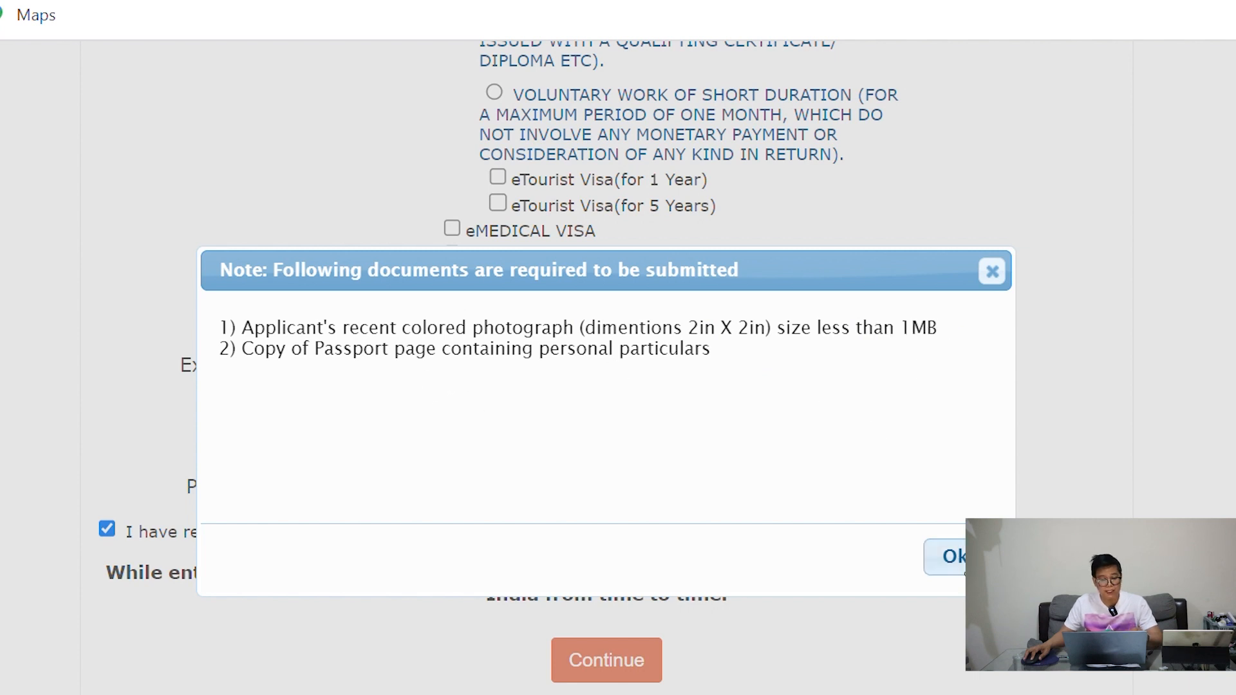
left_click(947, 556)
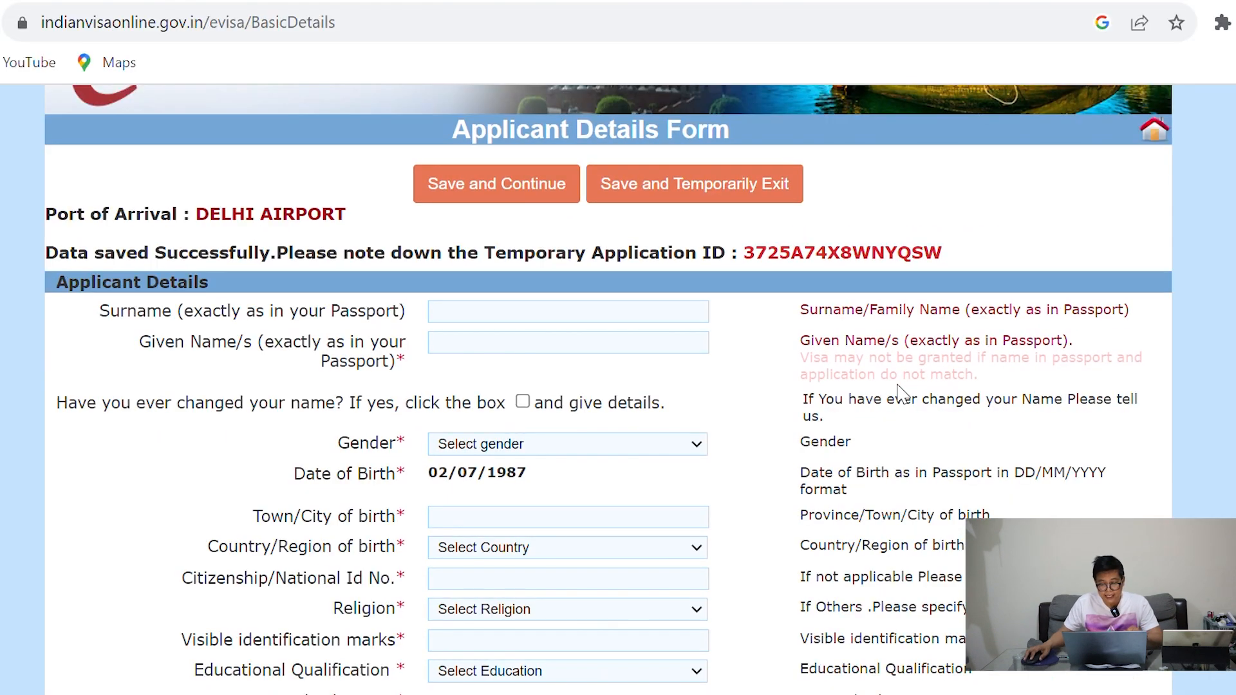
left_click(492, 315)
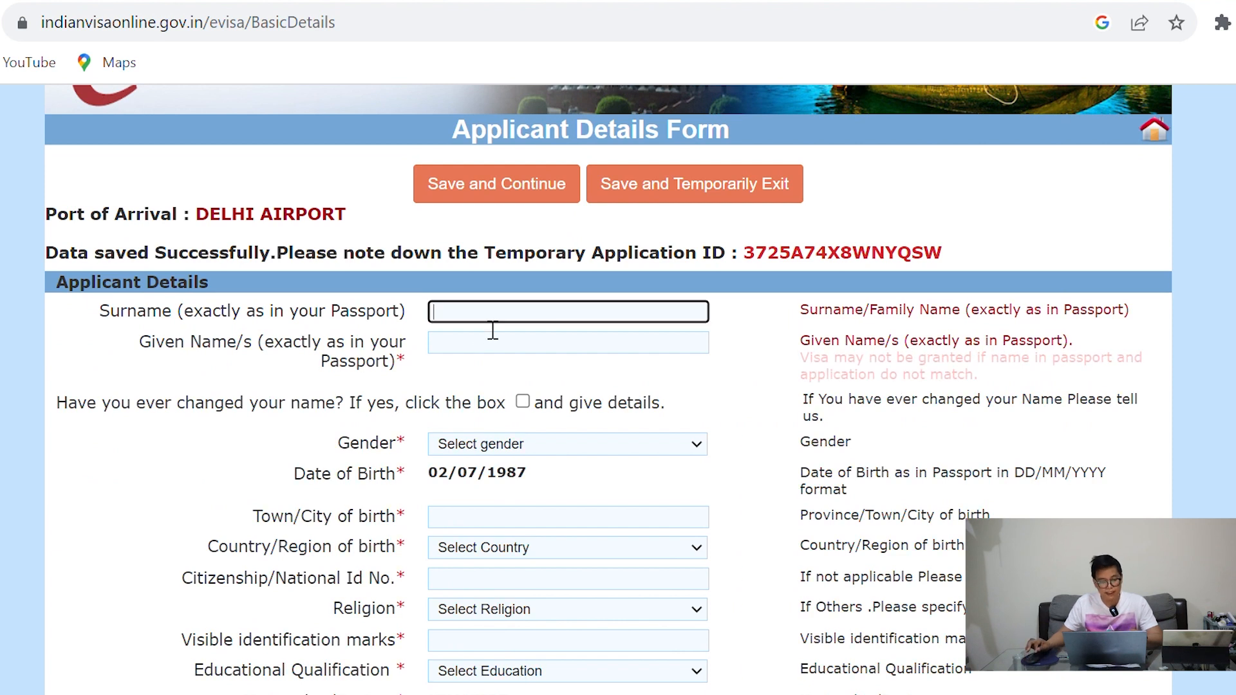
type("T")
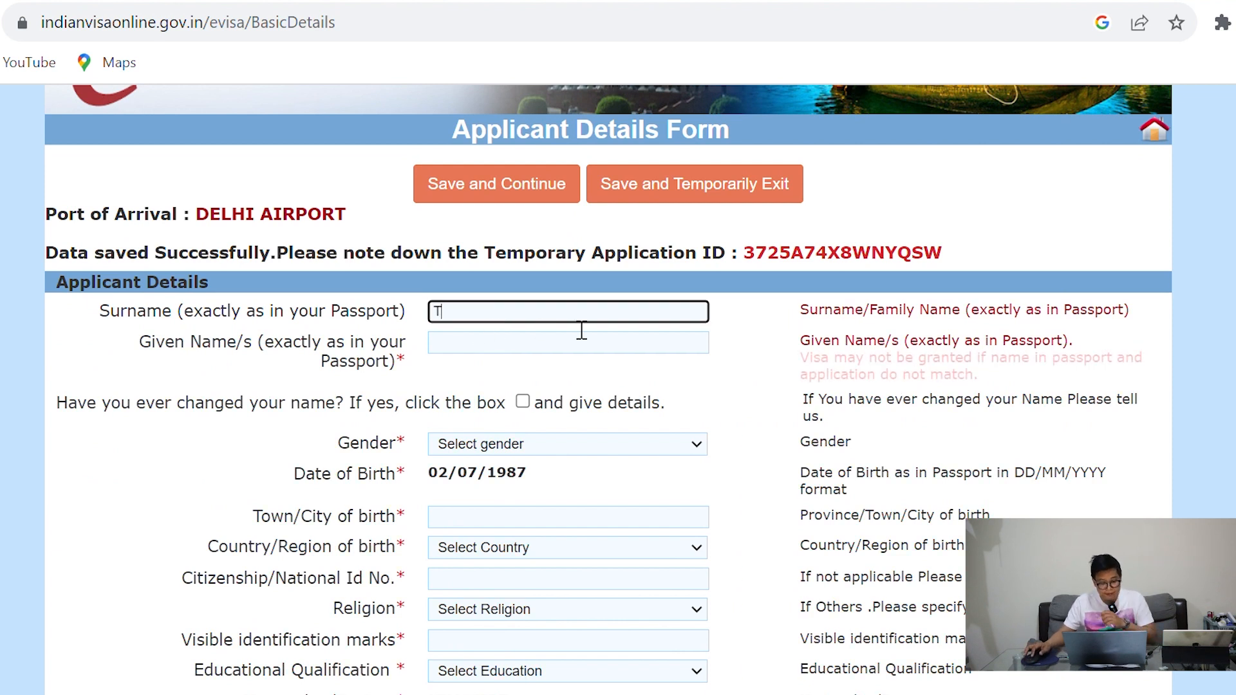
type("ra")
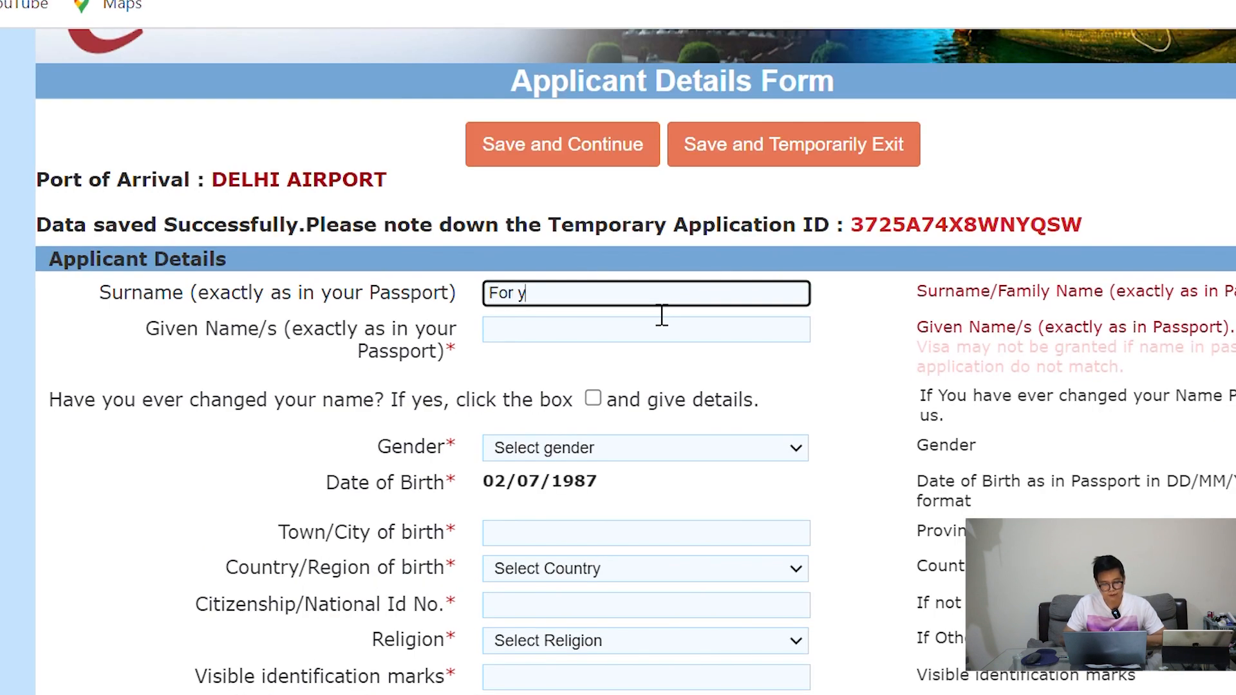
left_click(644, 343)
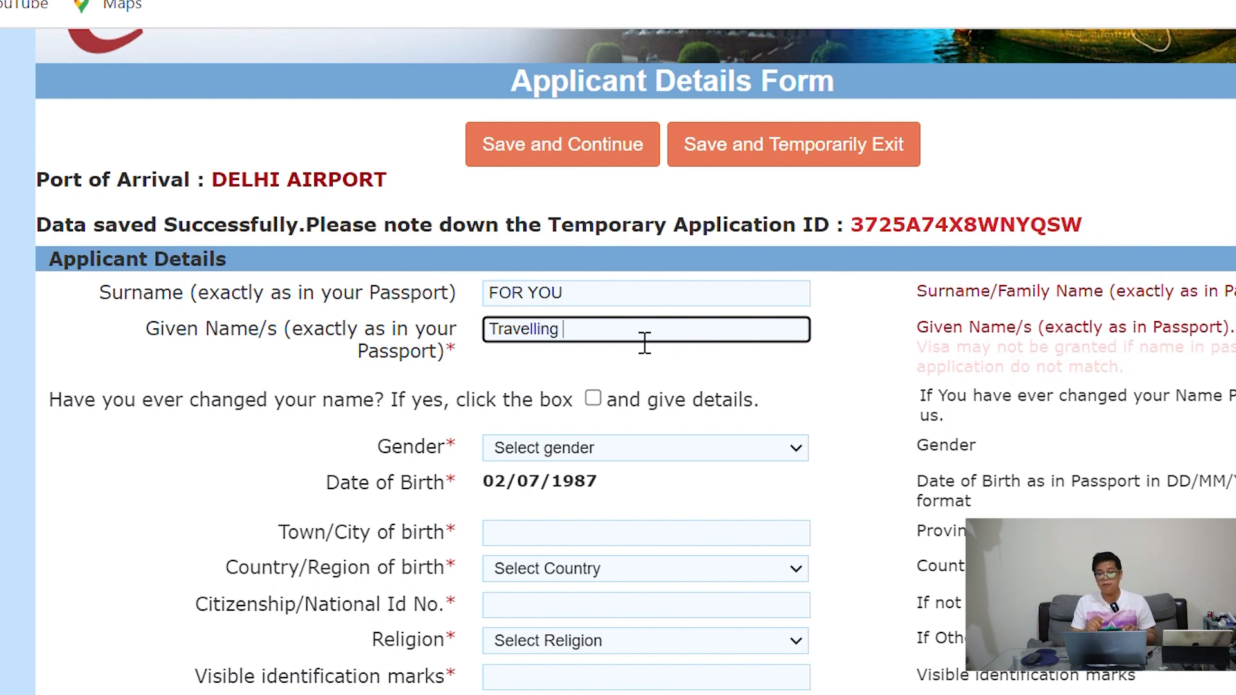
left_click(341, 351)
left_click_drag(293, 341, 459, 354)
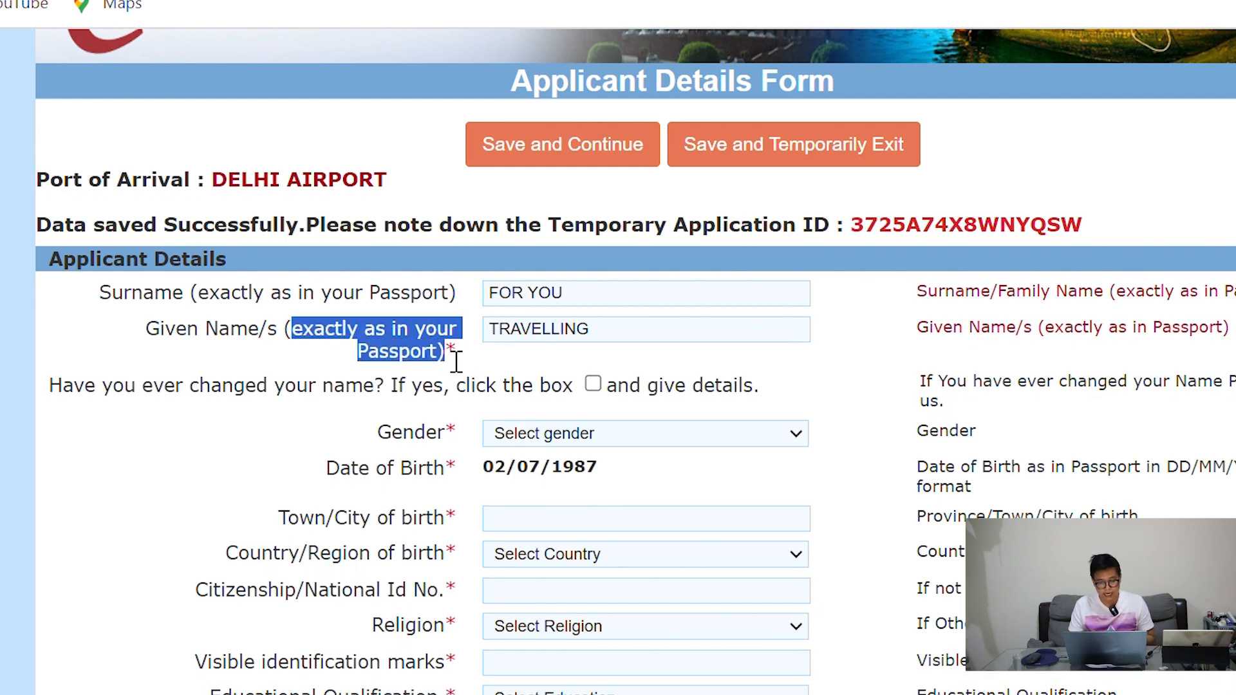
left_click(827, 392)
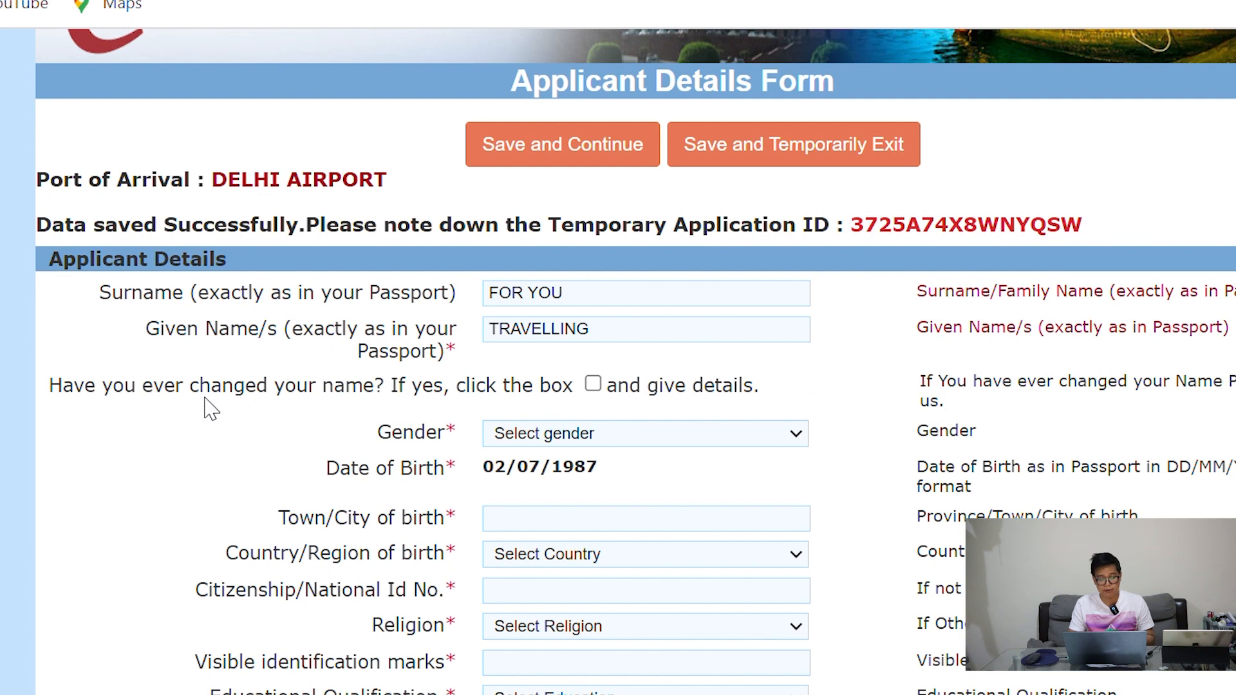
left_click_drag(220, 396, 546, 403)
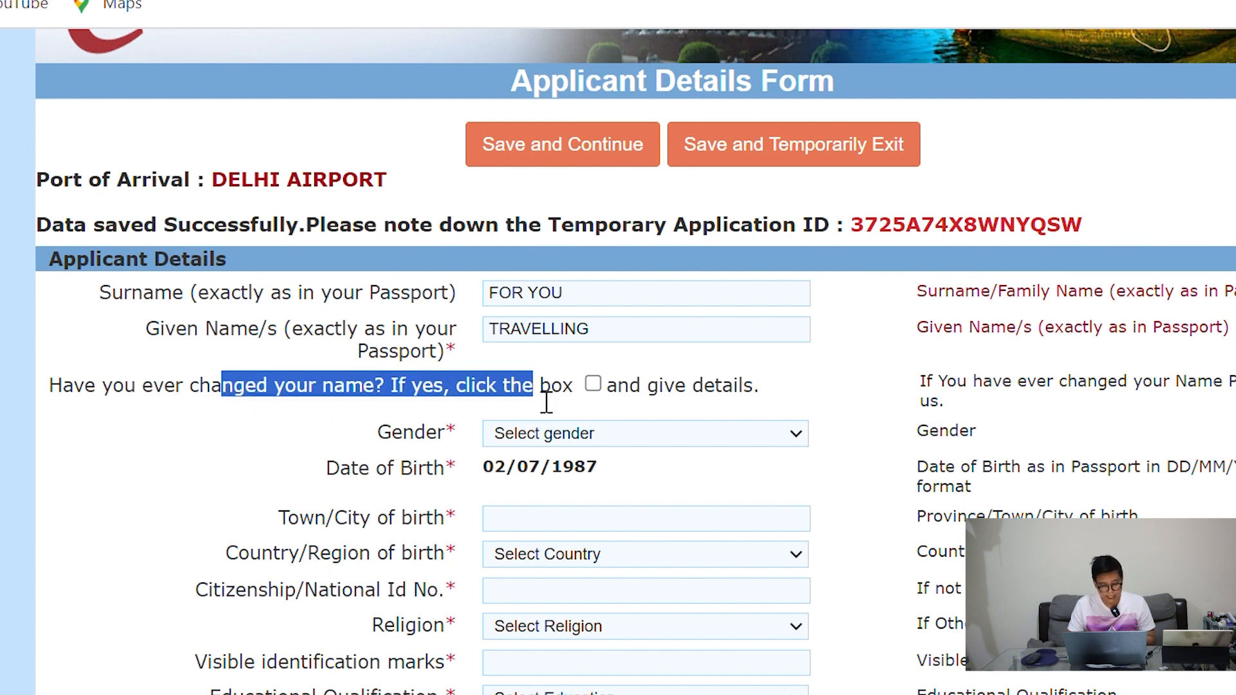
left_click(748, 398)
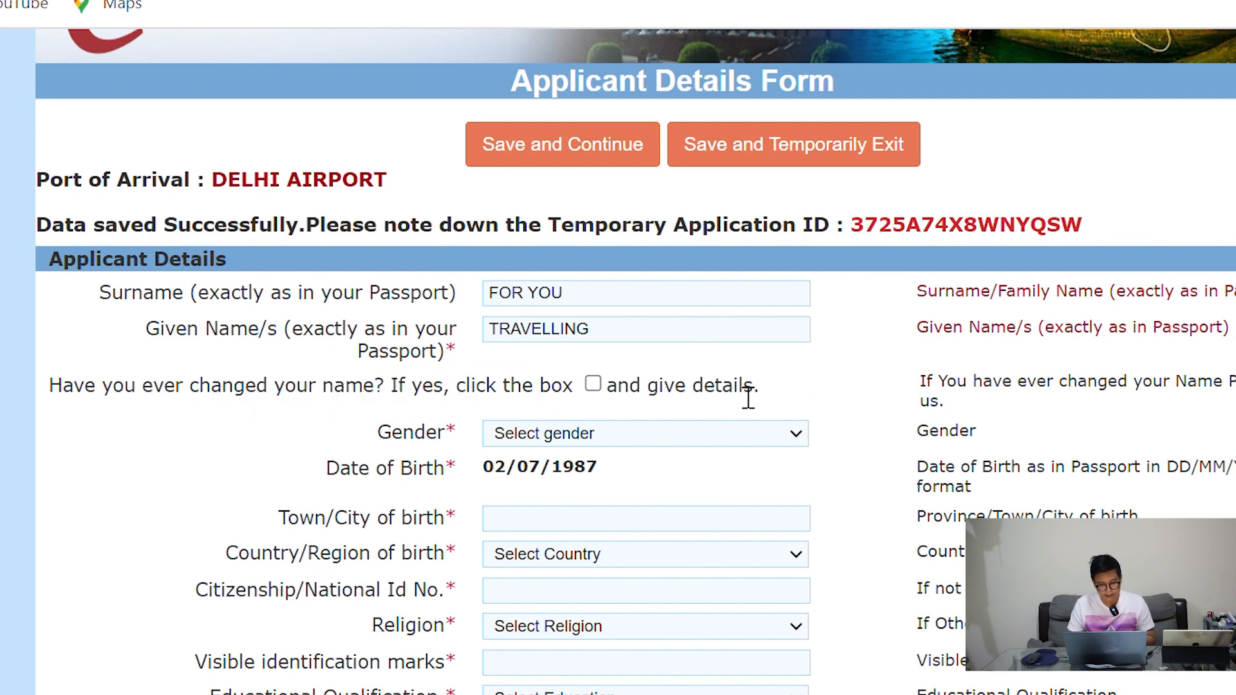
left_click_drag(180, 403, 315, 407)
left_click(770, 405)
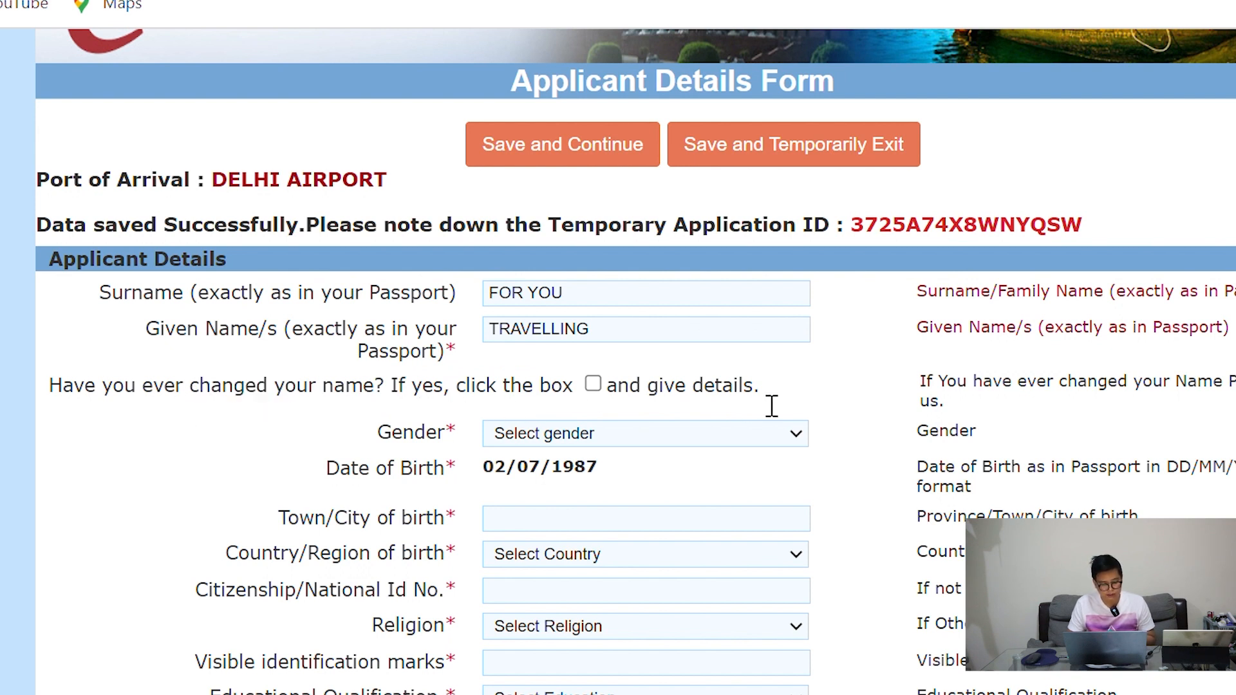
Set gender to MALE and place of birth to YANGON, MYANMAR
scroll(810, 396, "down", 2)
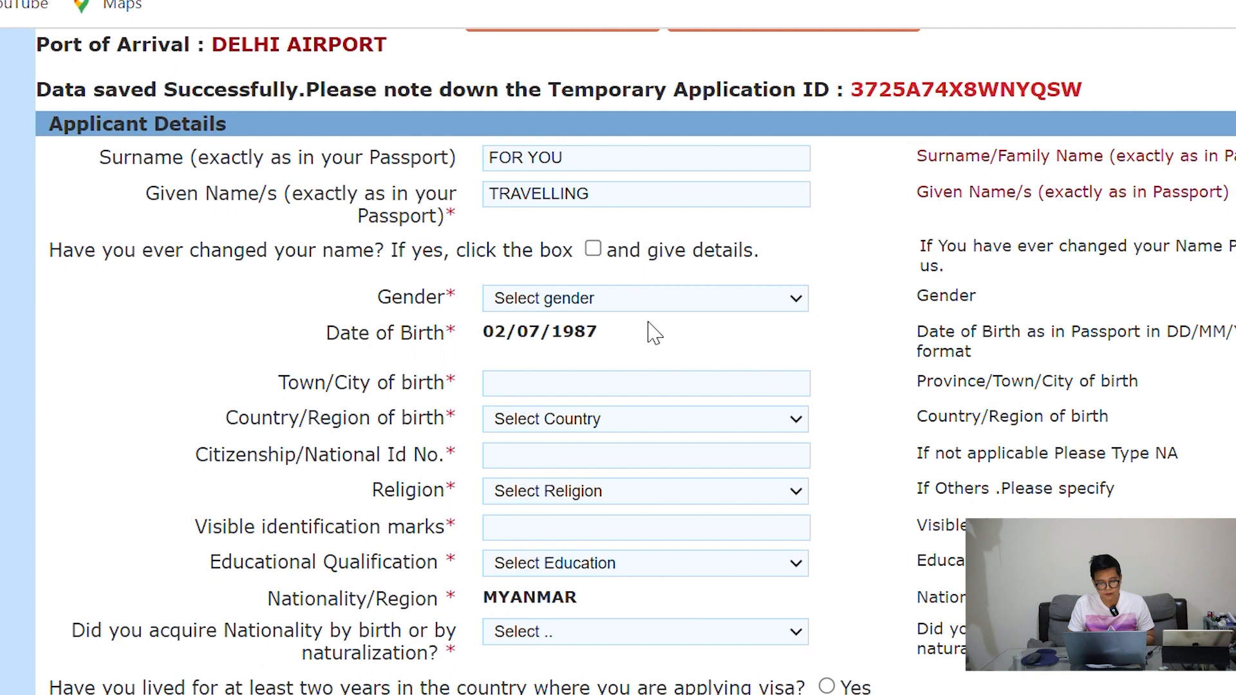
left_click(639, 298)
left_click(577, 347)
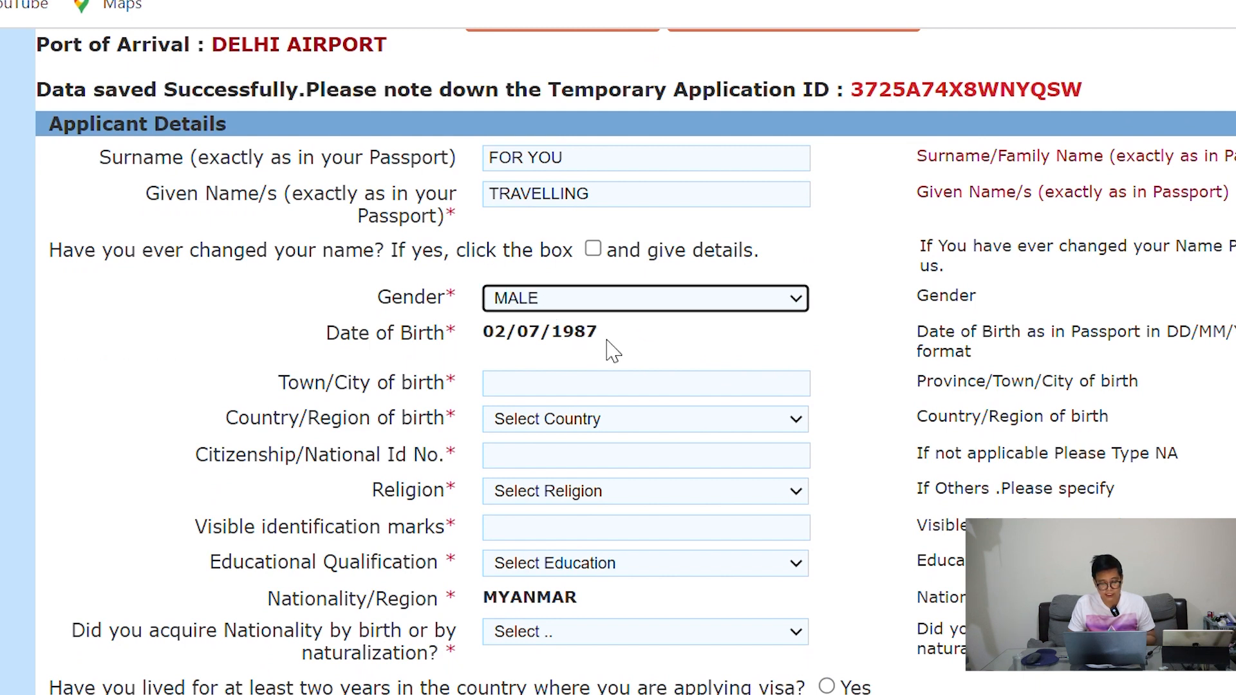
scroll(669, 332, "down", 2)
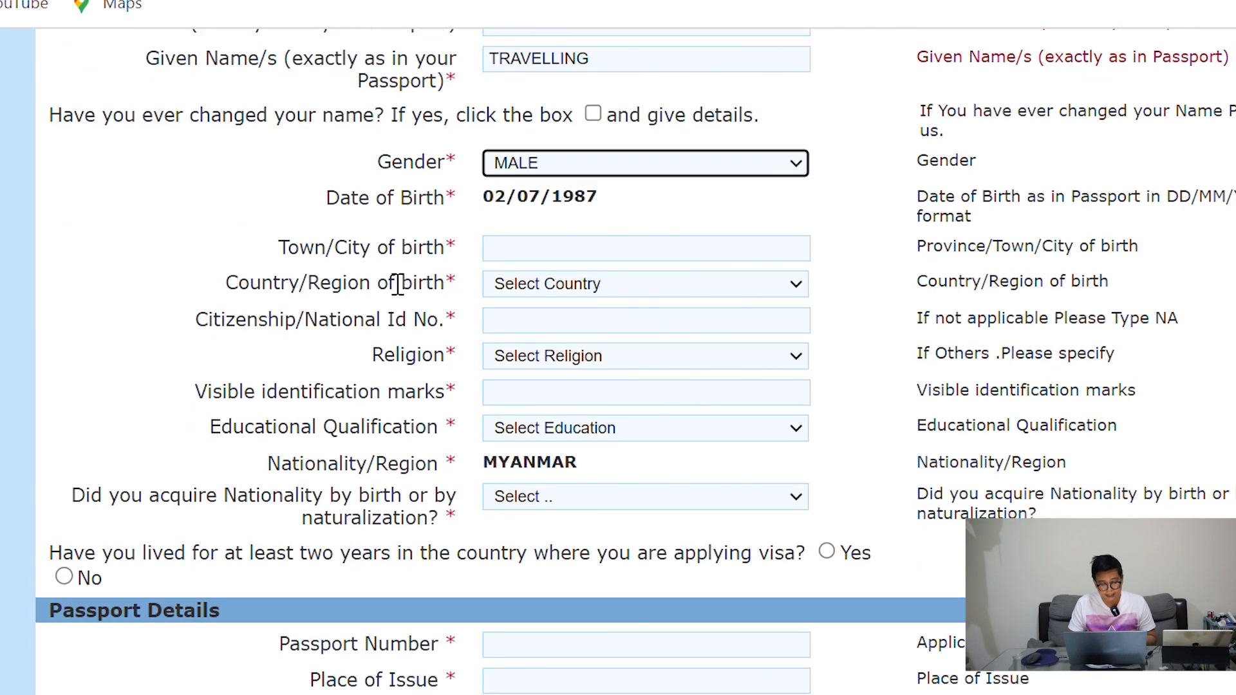
left_click(561, 257)
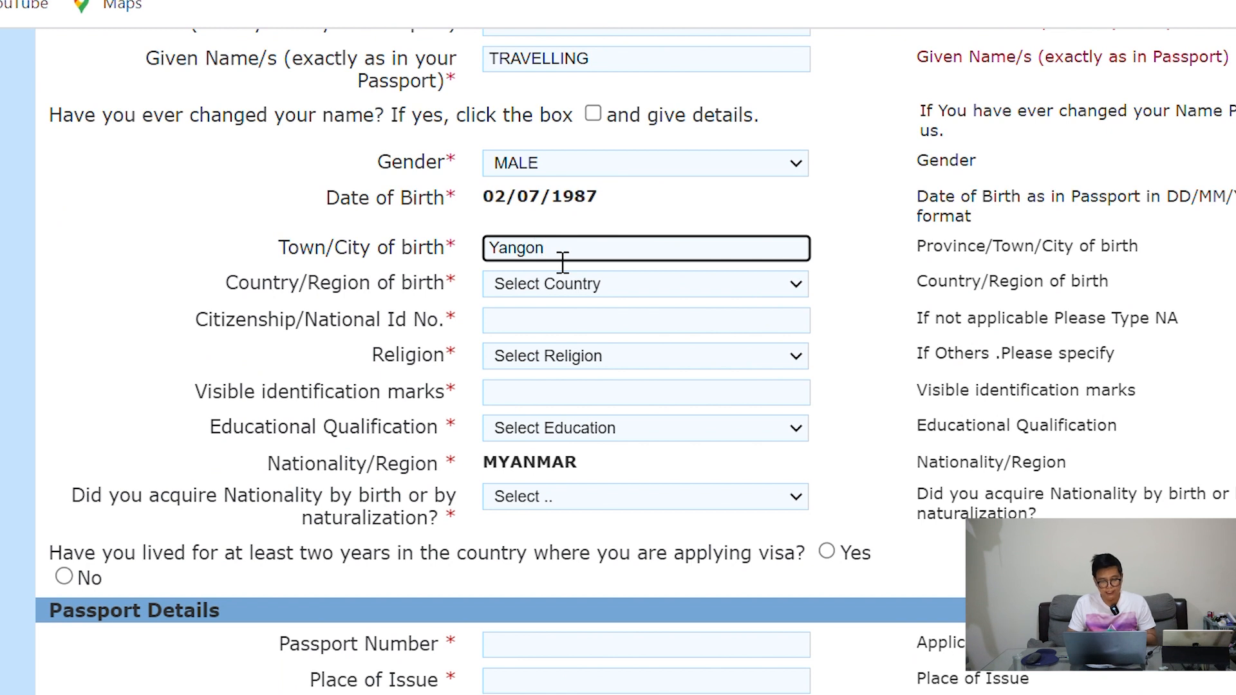
left_click(551, 284)
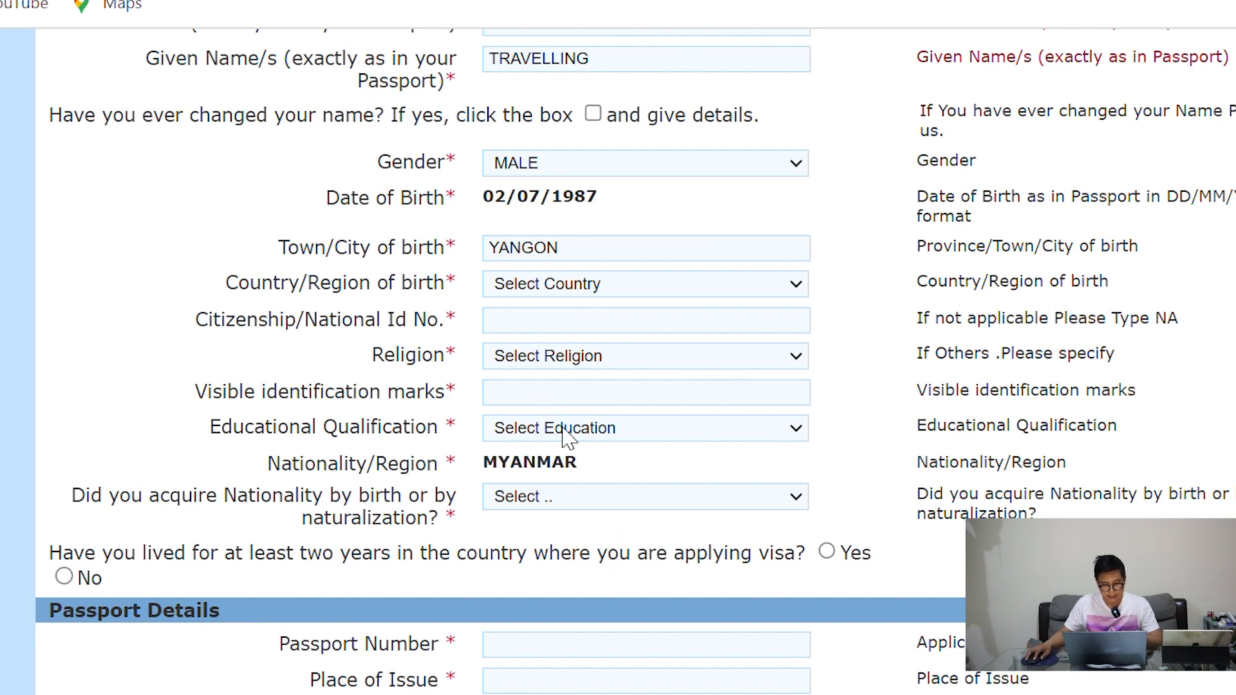
left_click(550, 415)
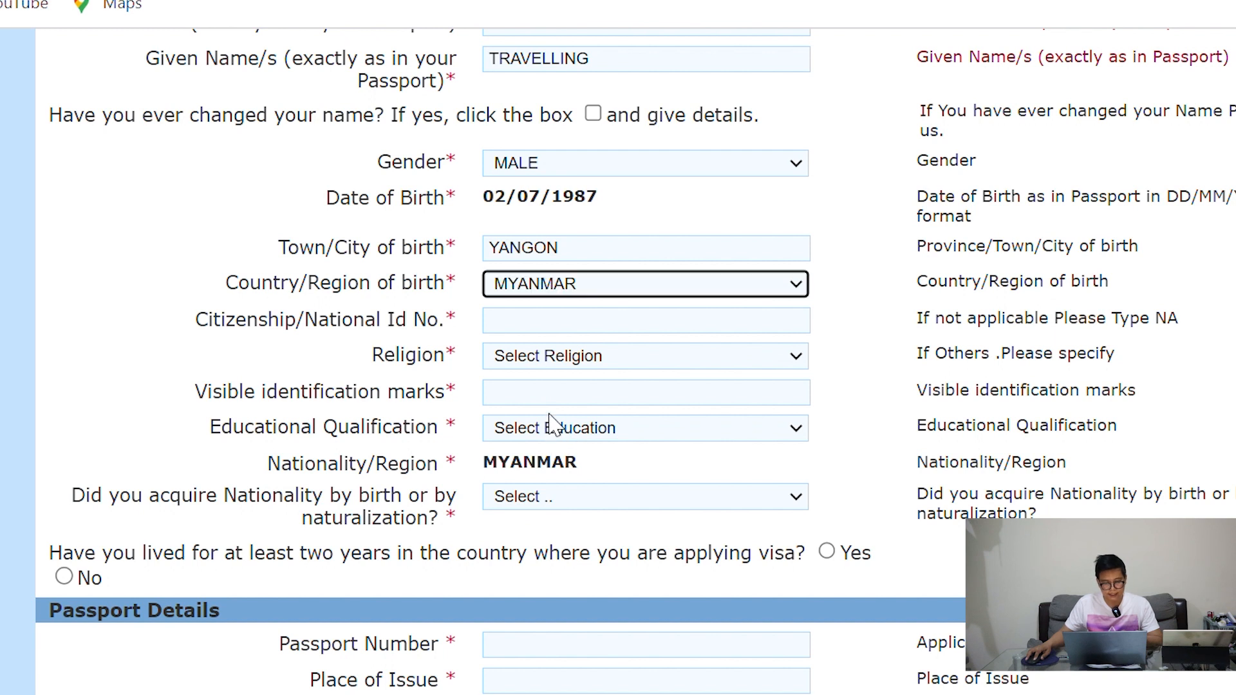
Enter the national ID number, choose BUDDHISM as religion, and start the identification marks
left_click(522, 341)
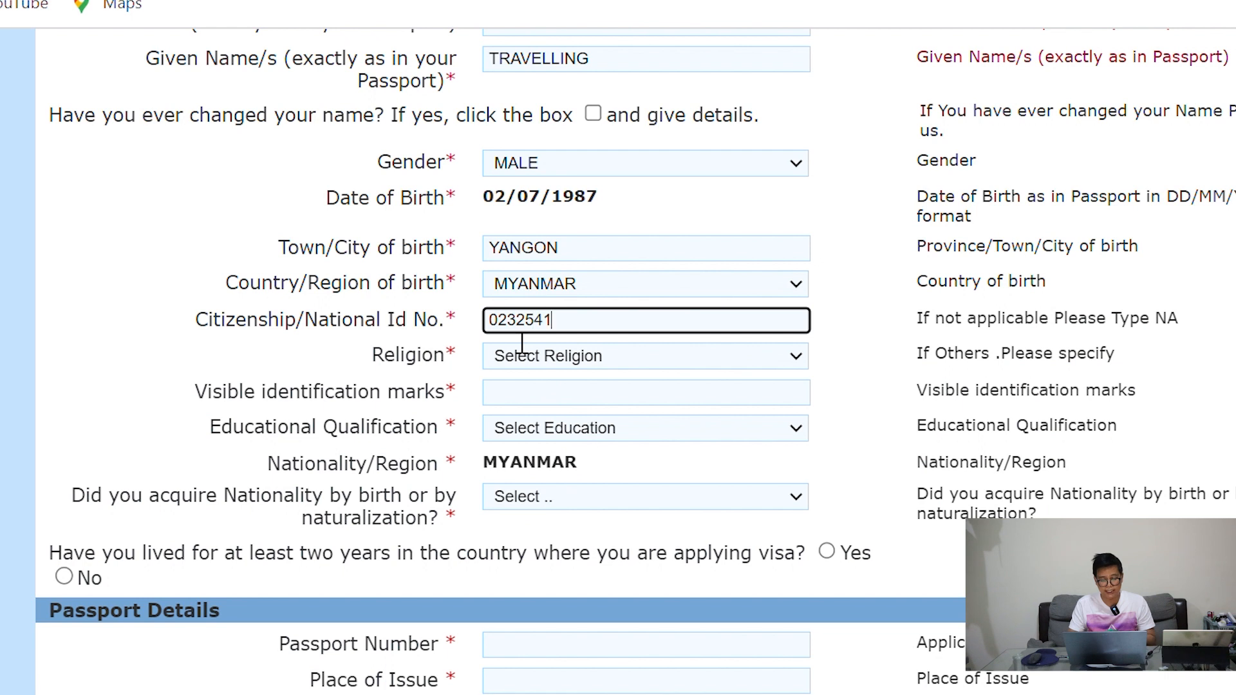
left_click(527, 364)
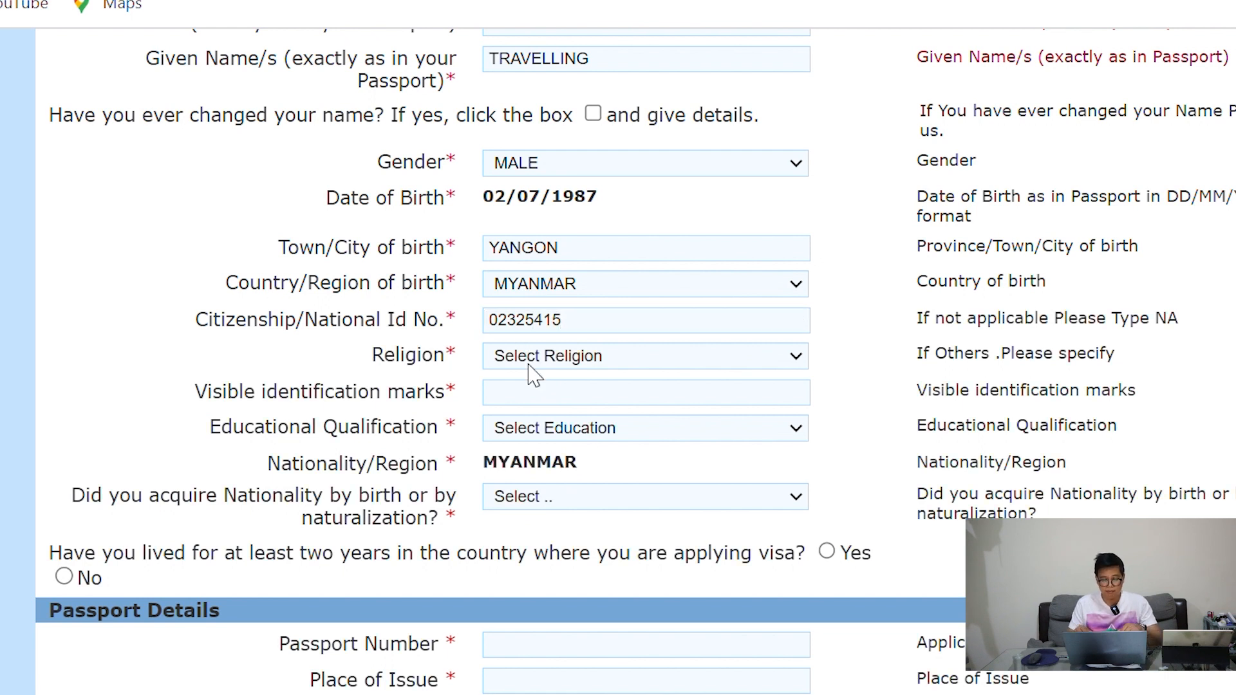
left_click(596, 431)
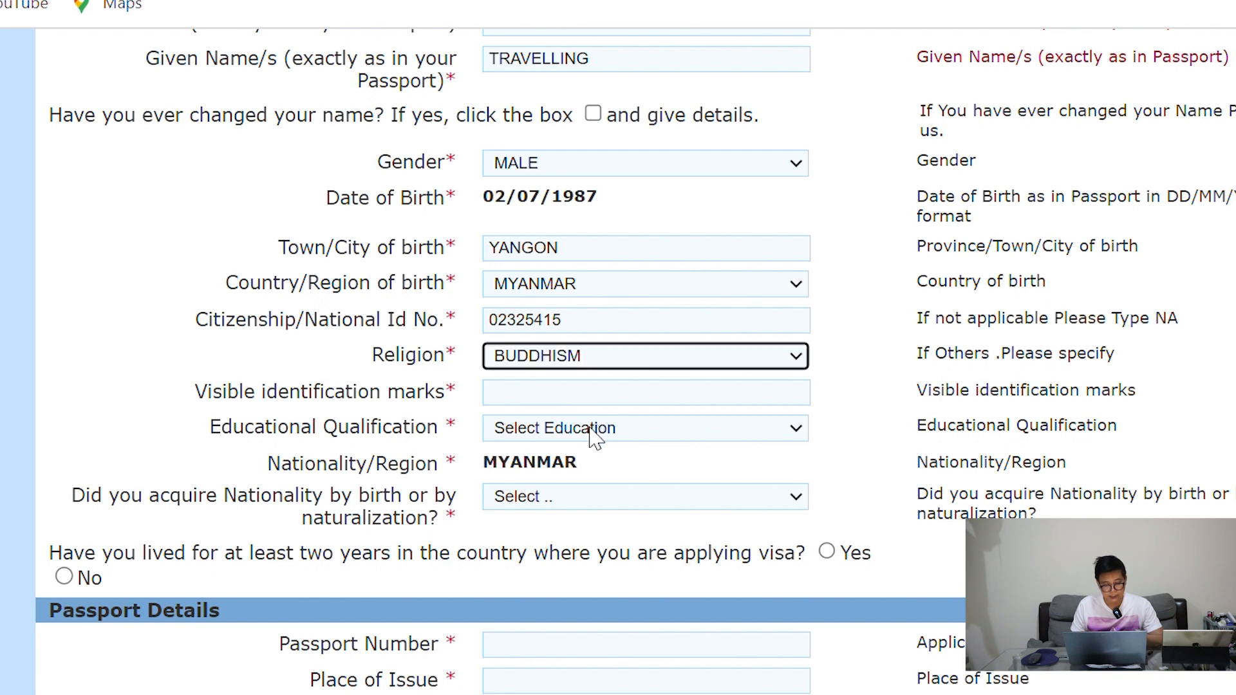
left_click(544, 406)
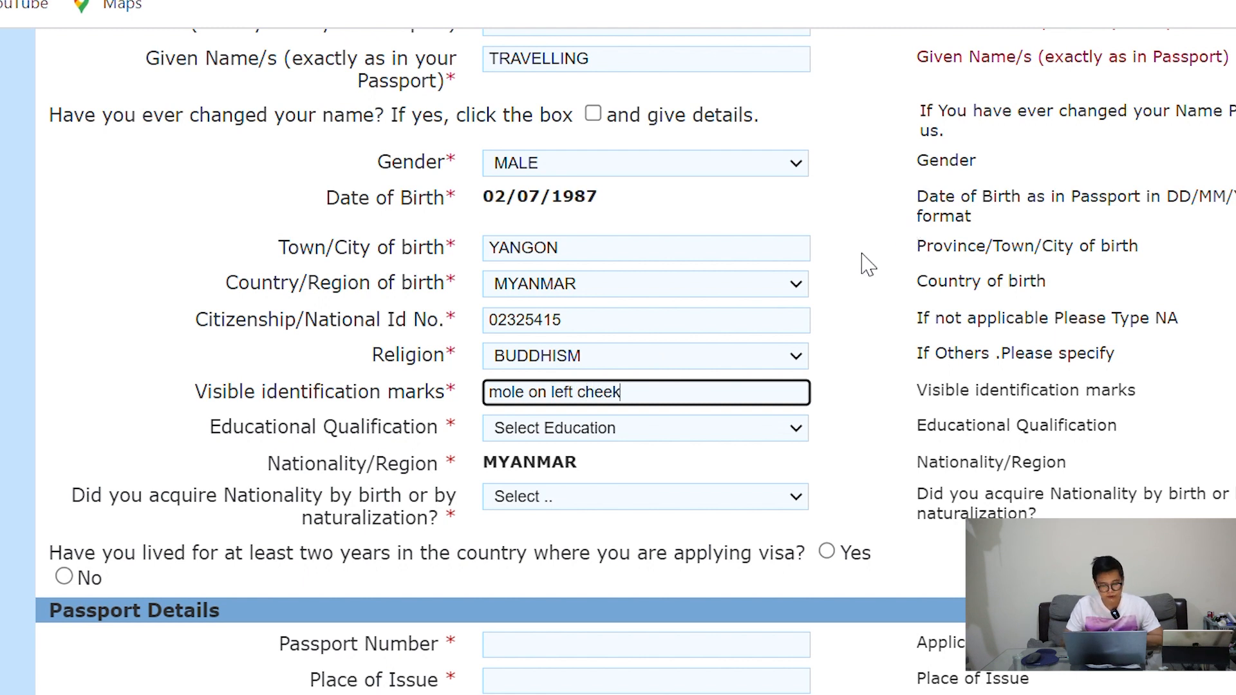
Choose GRADUATE as educational qualification and By Birth for how nationality was acquired
left_click(654, 426)
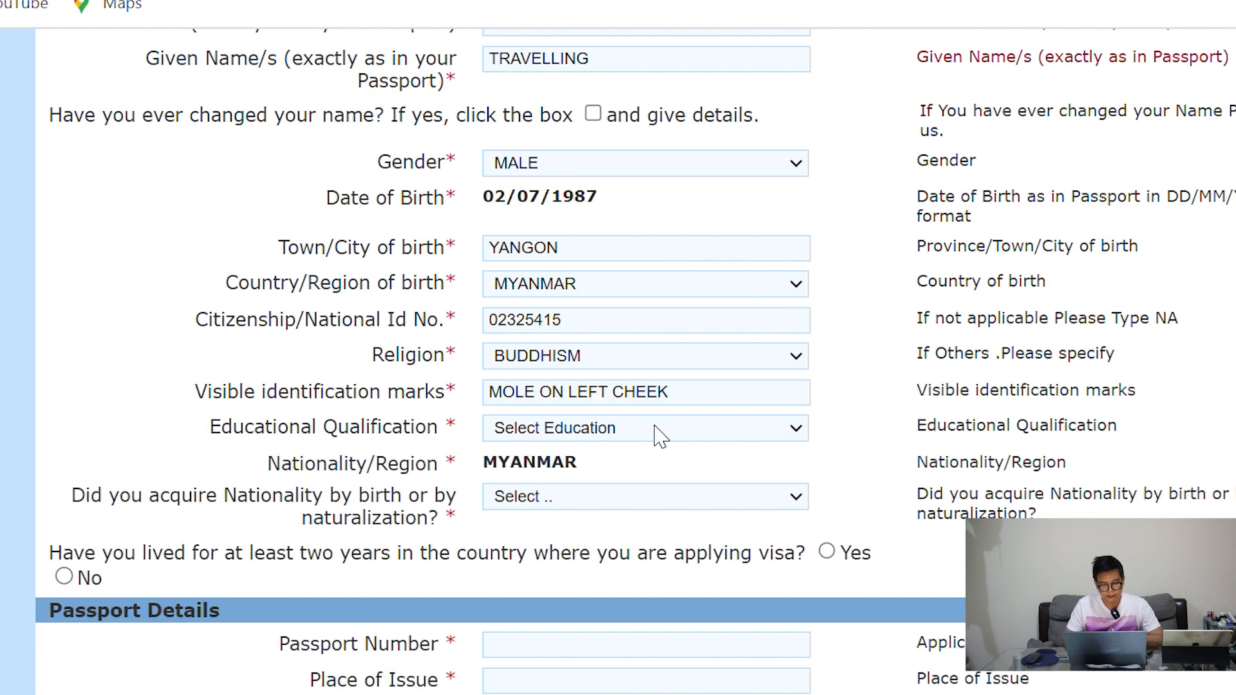
left_click(595, 503)
scroll(695, 341, "down", 2)
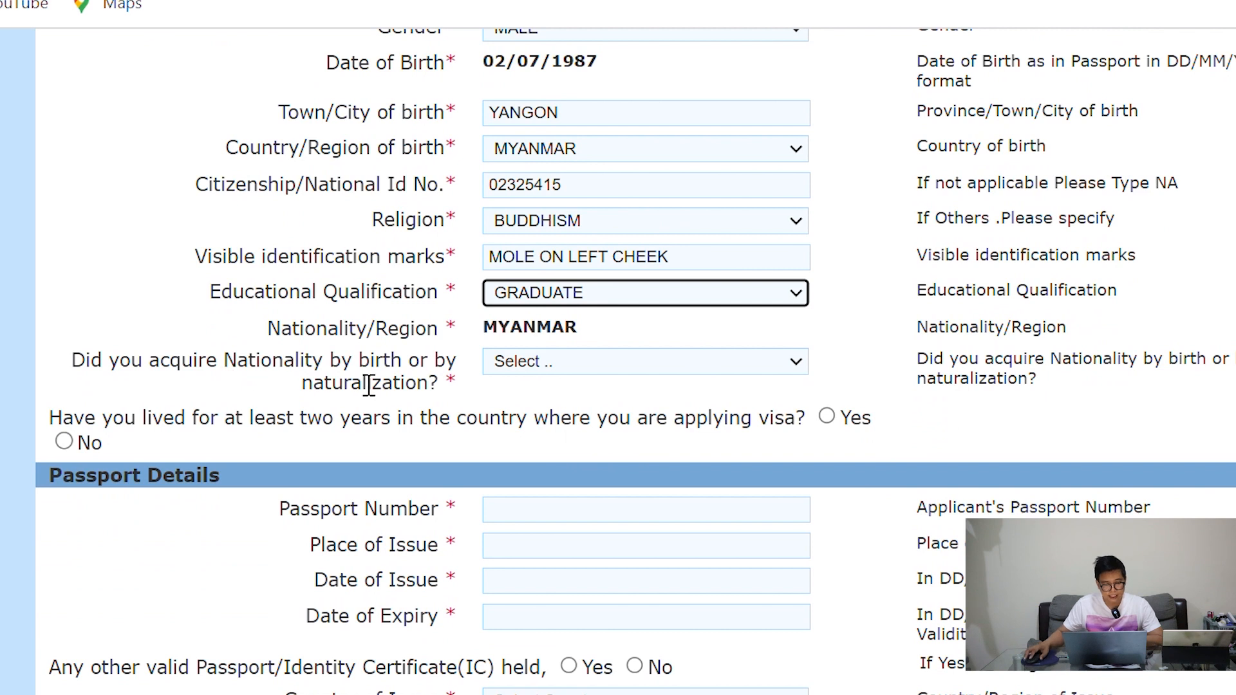
left_click(607, 365)
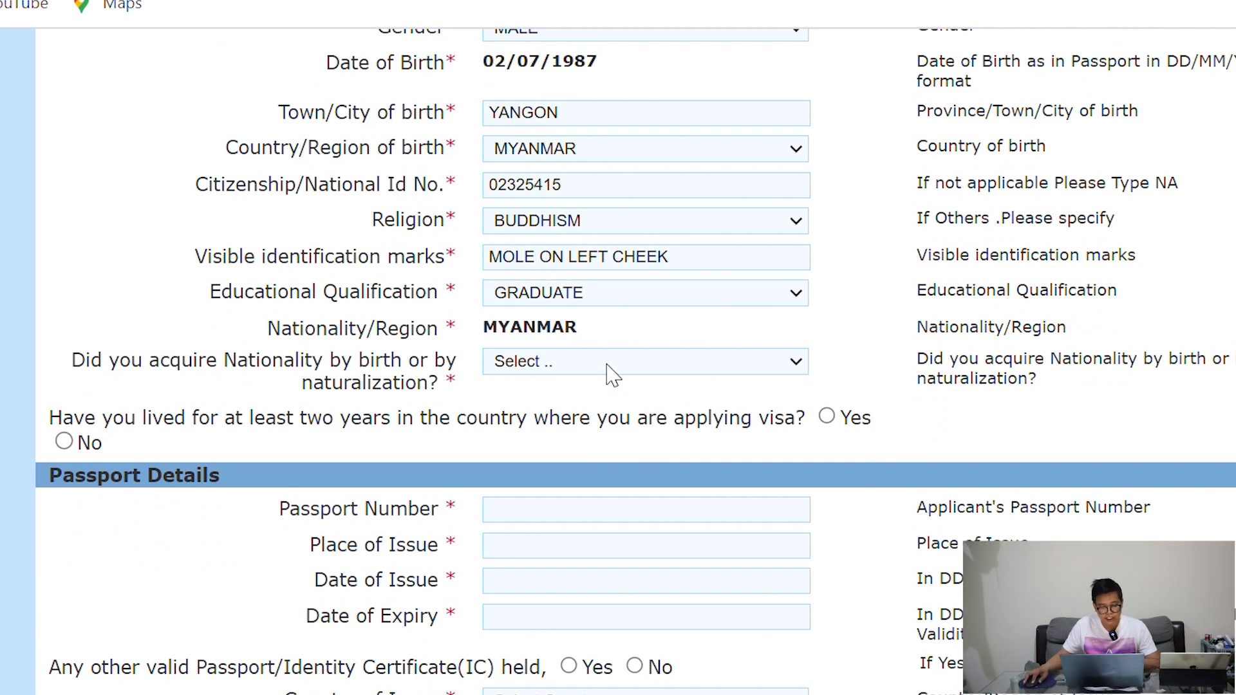
left_click(574, 412)
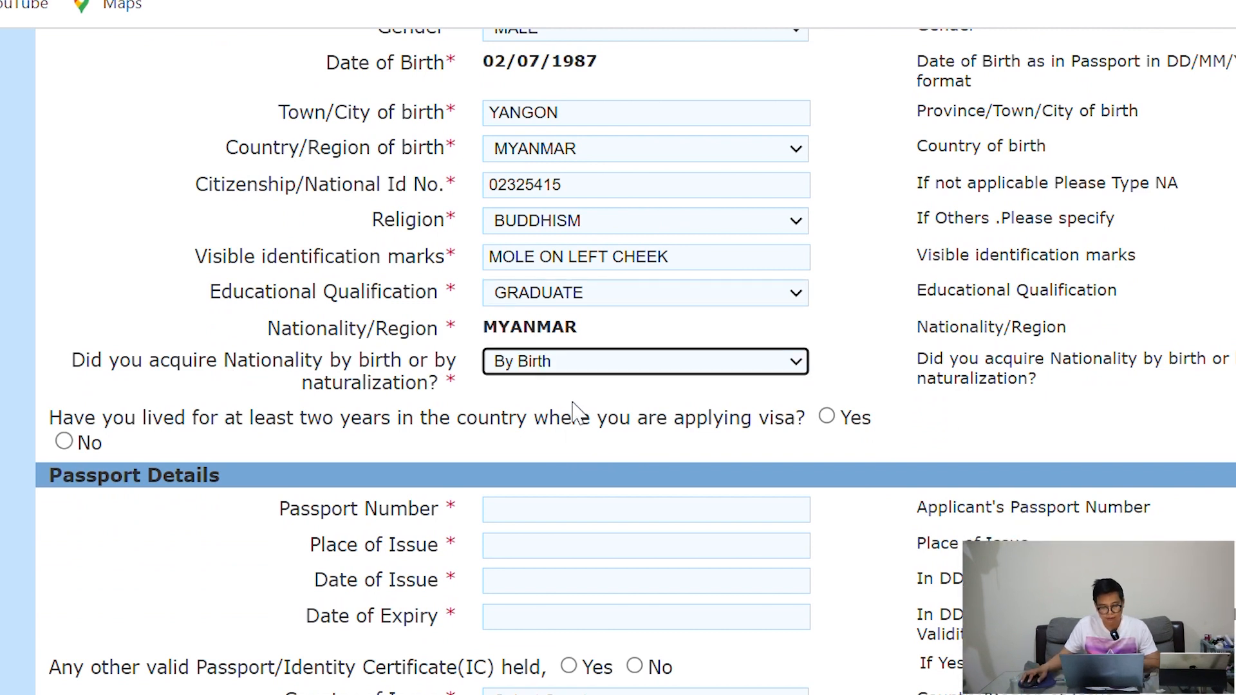
scroll(859, 370, "down", 2)
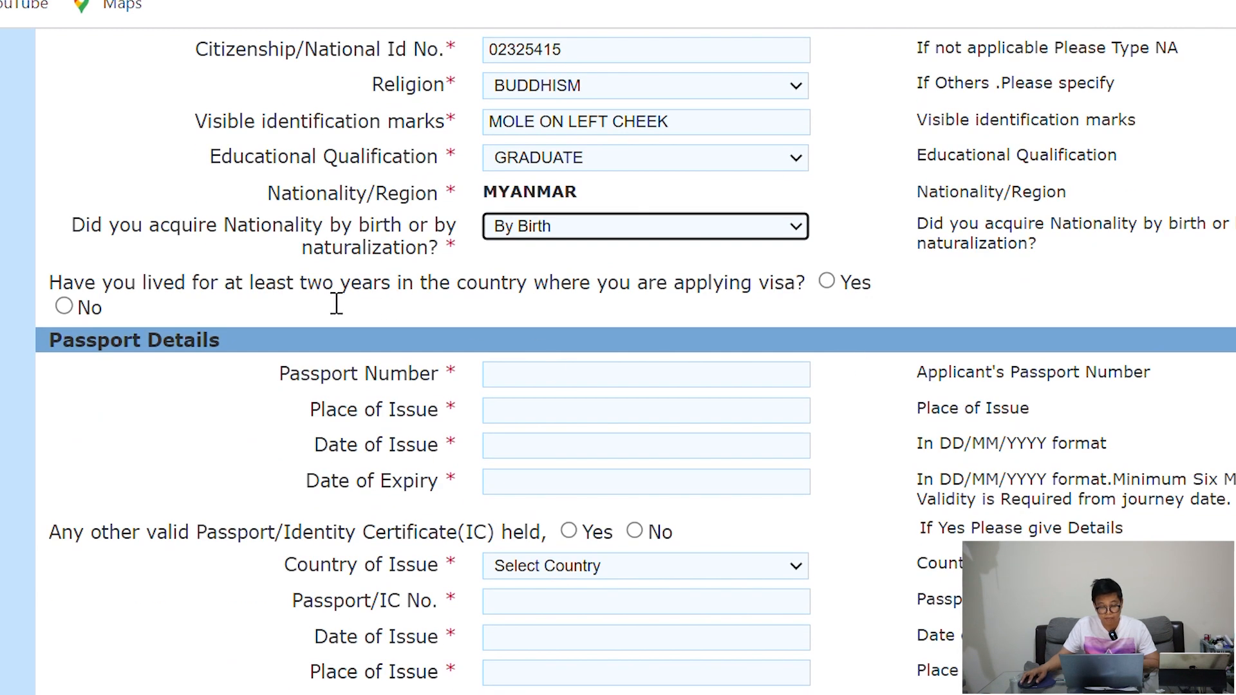
Answer Yes to having lived at least two years in the applying country
left_click(65, 293)
left_click_drag(60, 296, 386, 296)
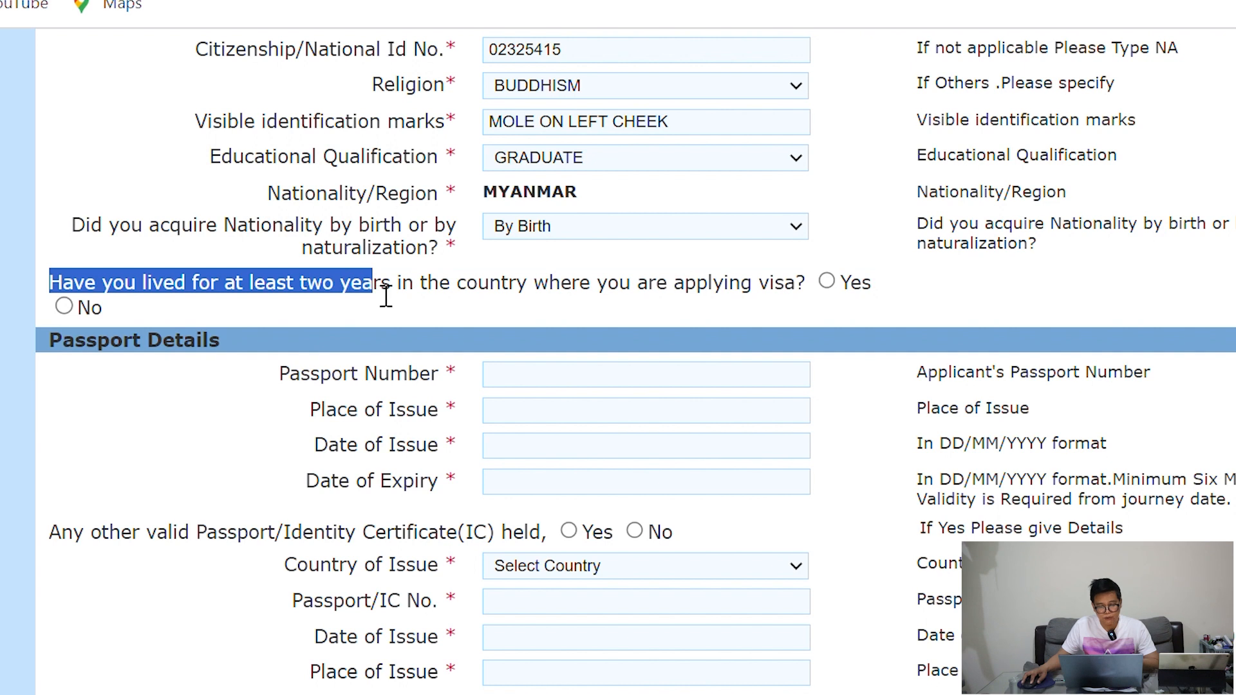
left_click(389, 298)
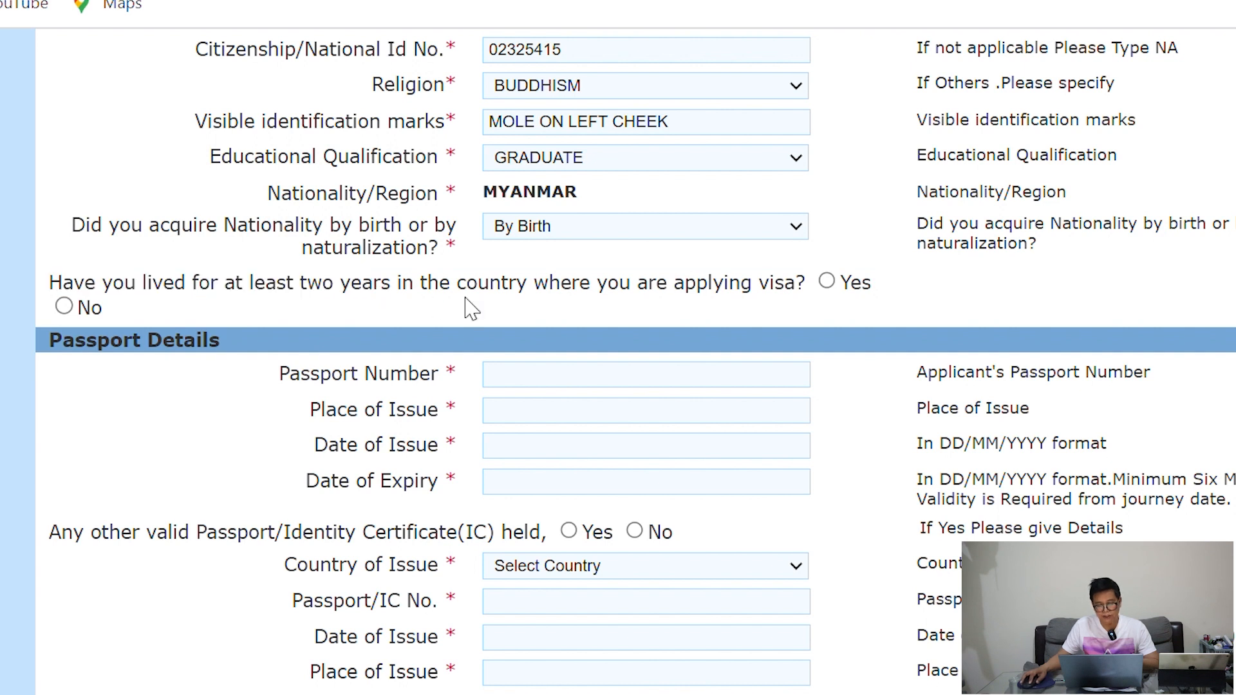
left_click(827, 284)
Enter the passport number and place of issue YANGON
scroll(888, 242, "down", 1)
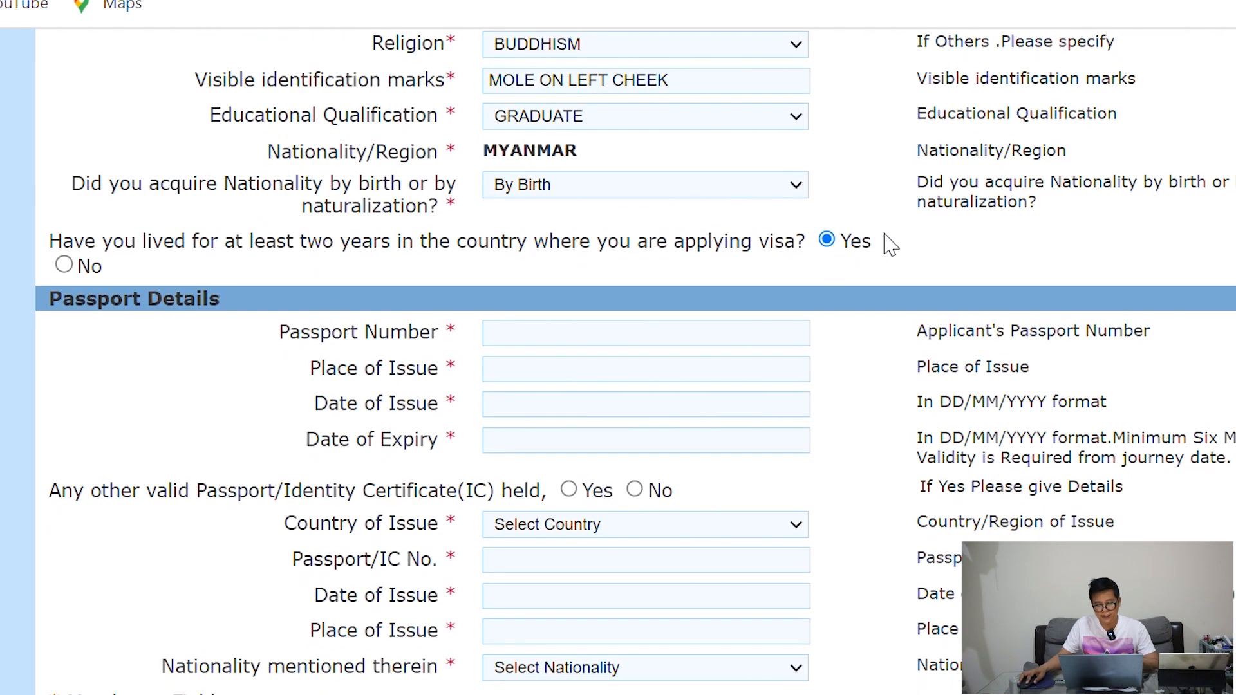
left_click(556, 334)
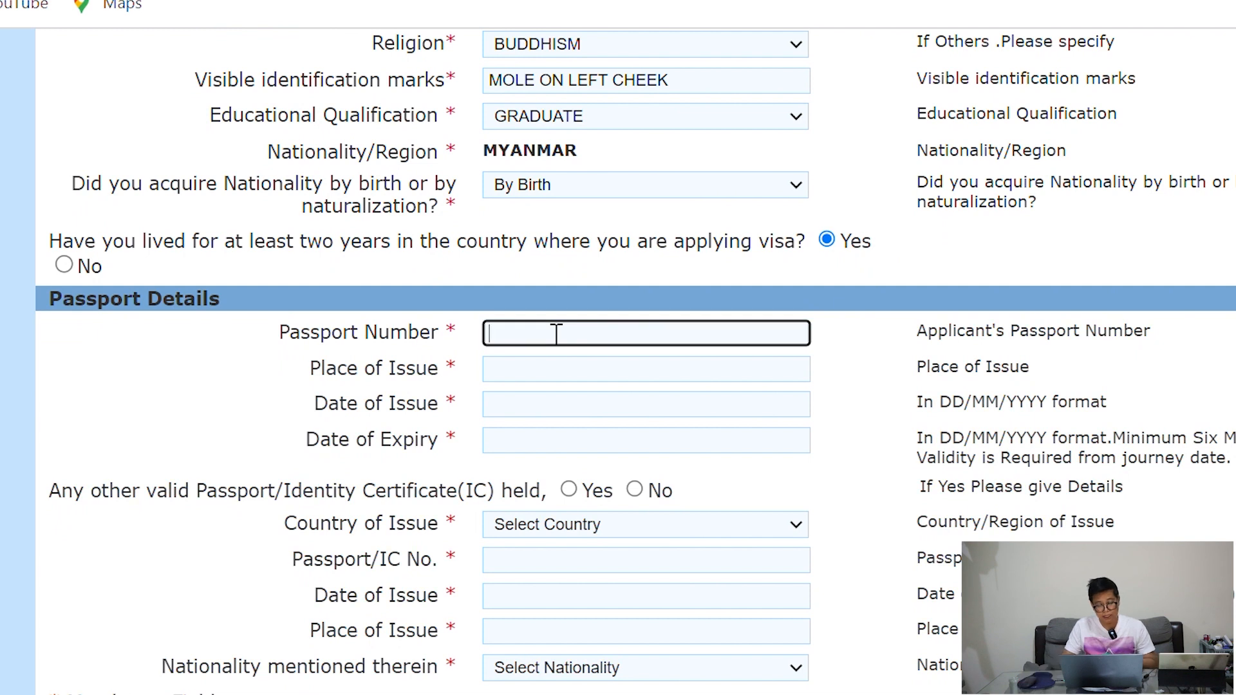
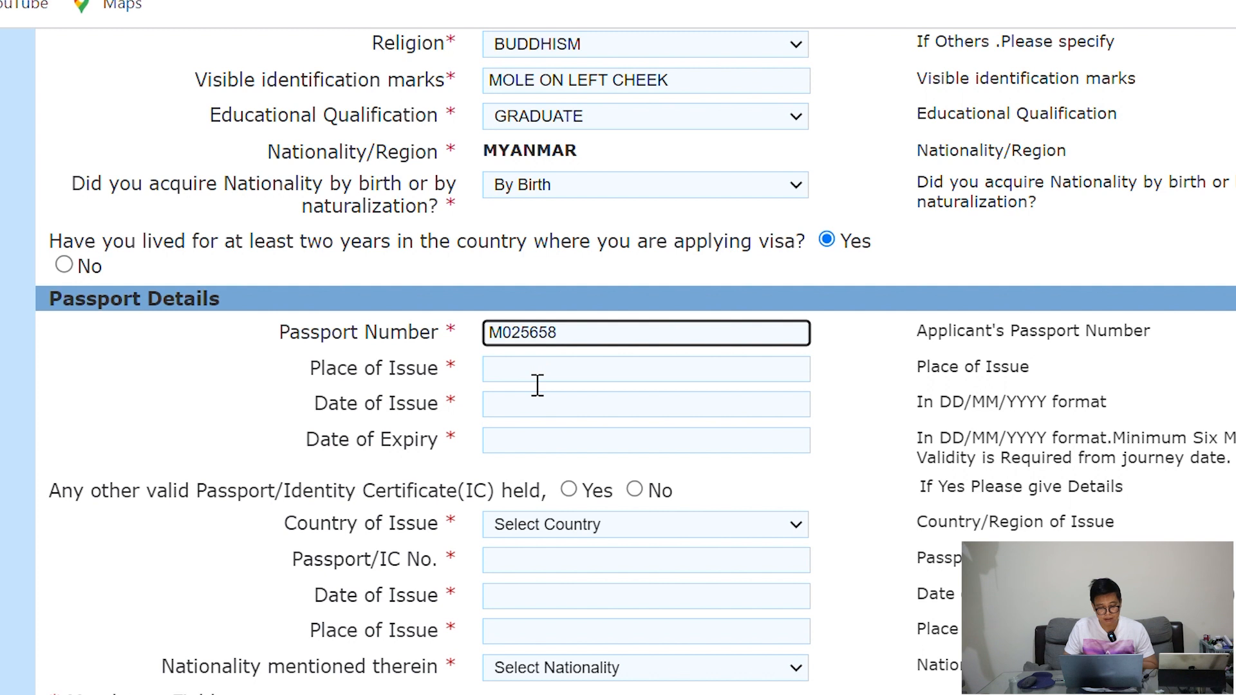
left_click(537, 385)
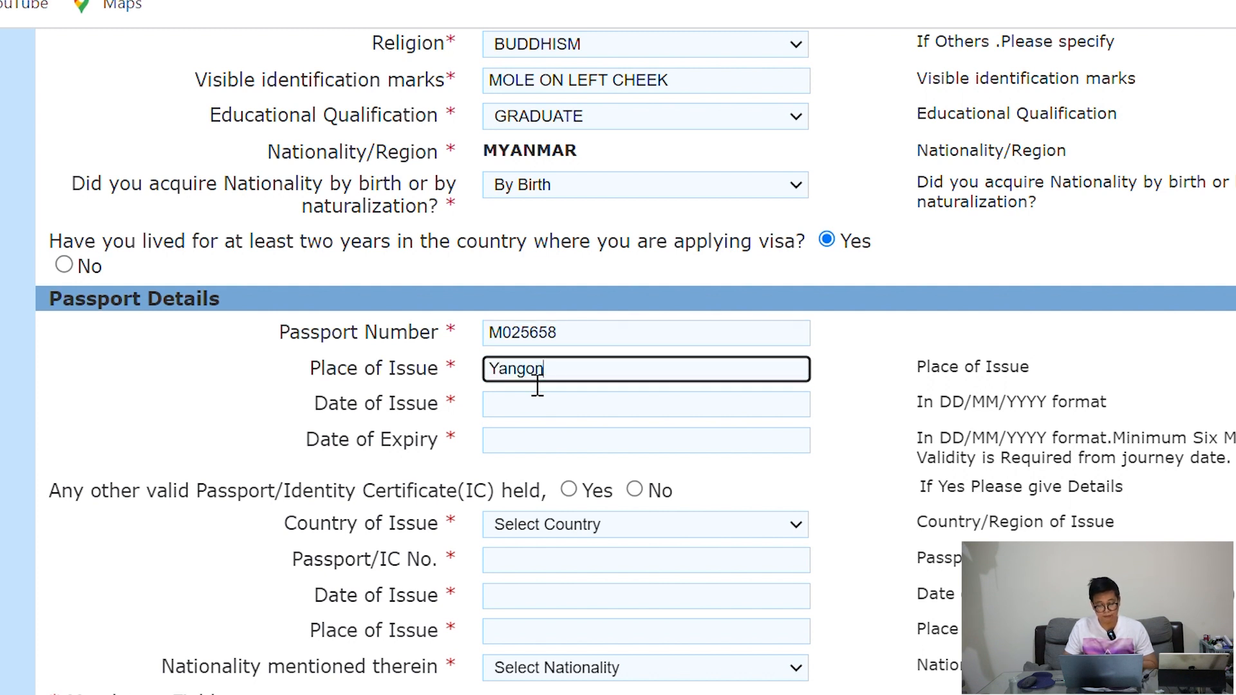
Set the passport issue date to 10/01/2023 and expiry date to 09/07/2027
left_click(524, 410)
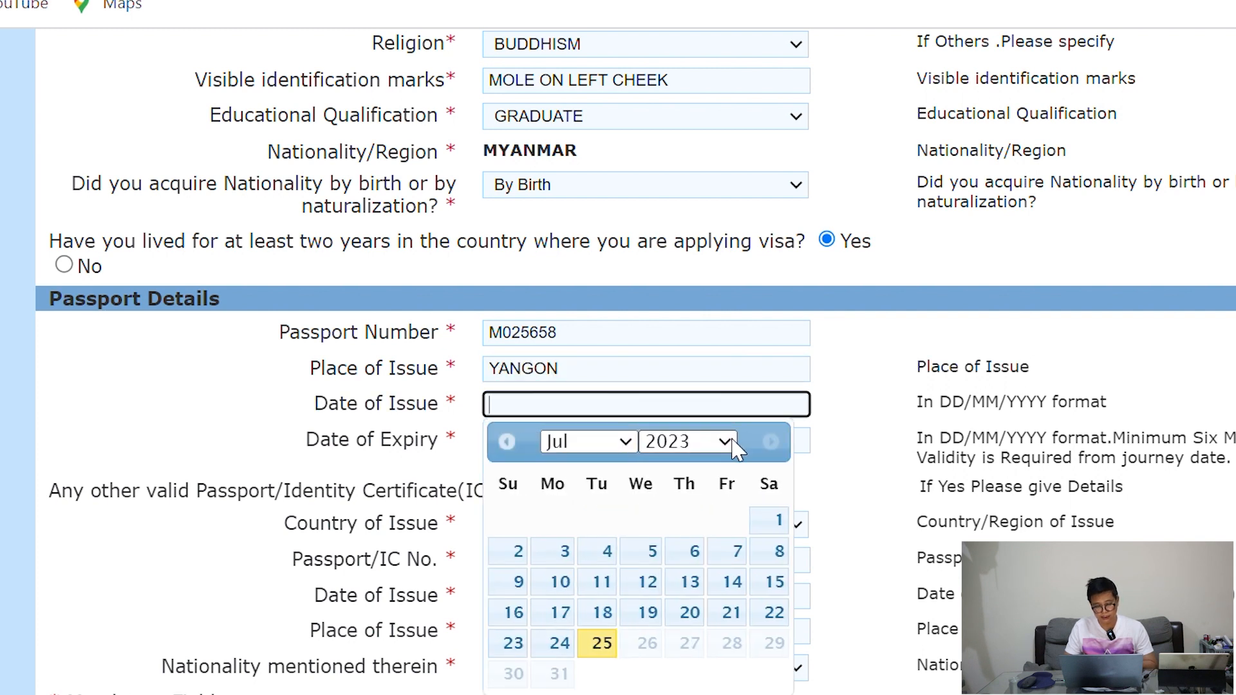
left_click(627, 444)
left_click(596, 471)
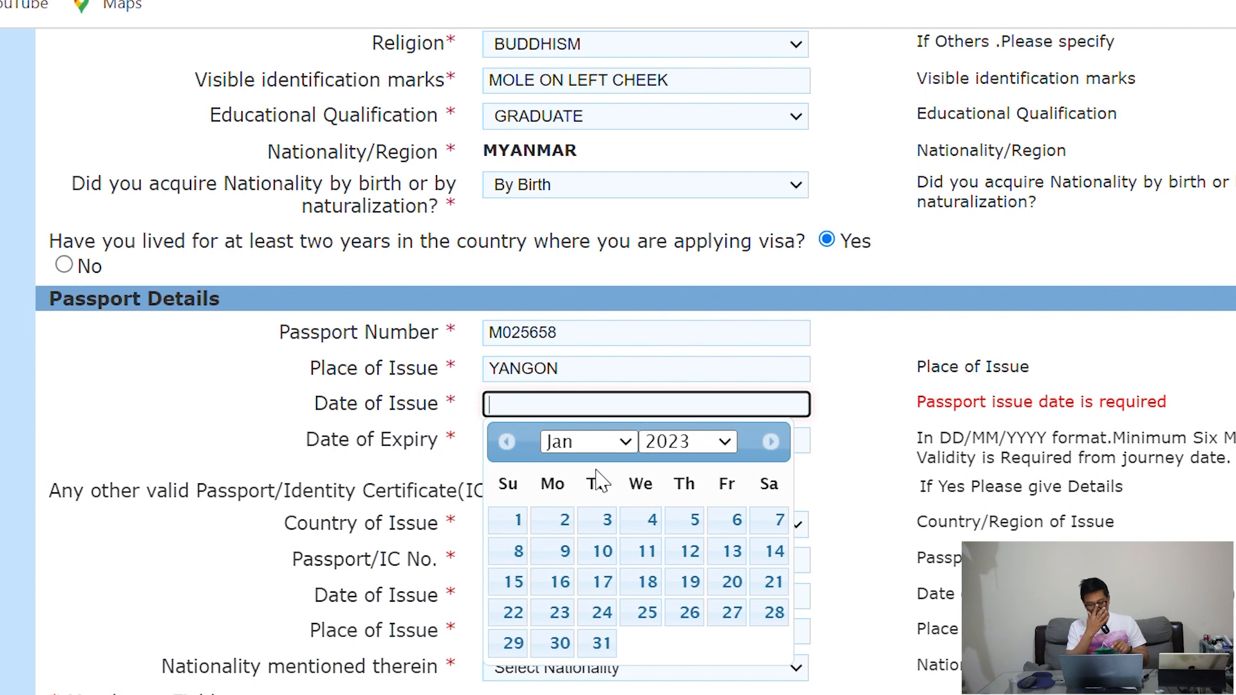
left_click(599, 553)
left_click(544, 448)
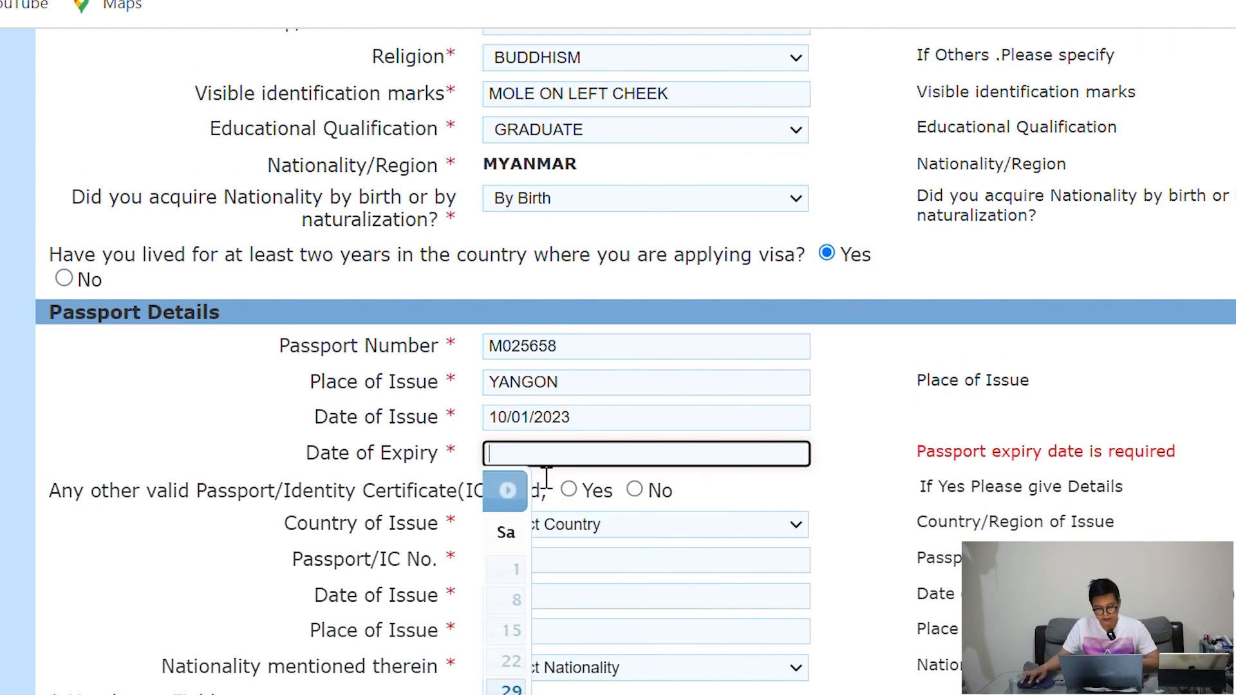
left_click(732, 492)
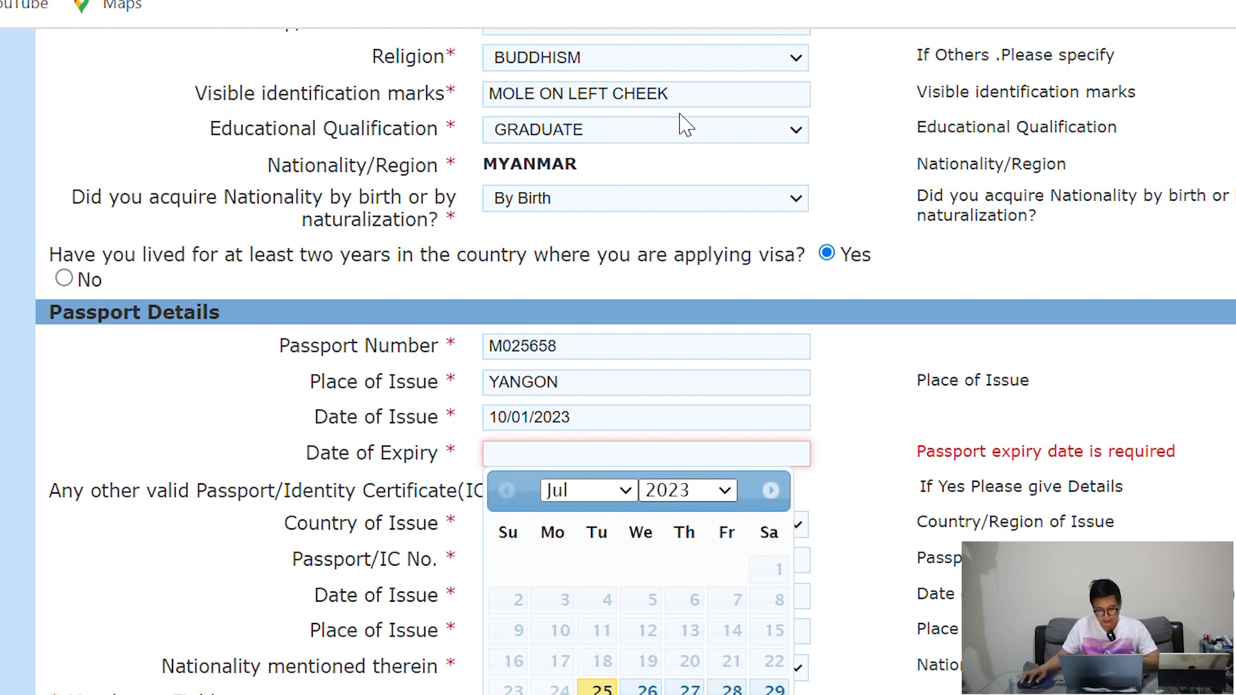
left_click(680, 132)
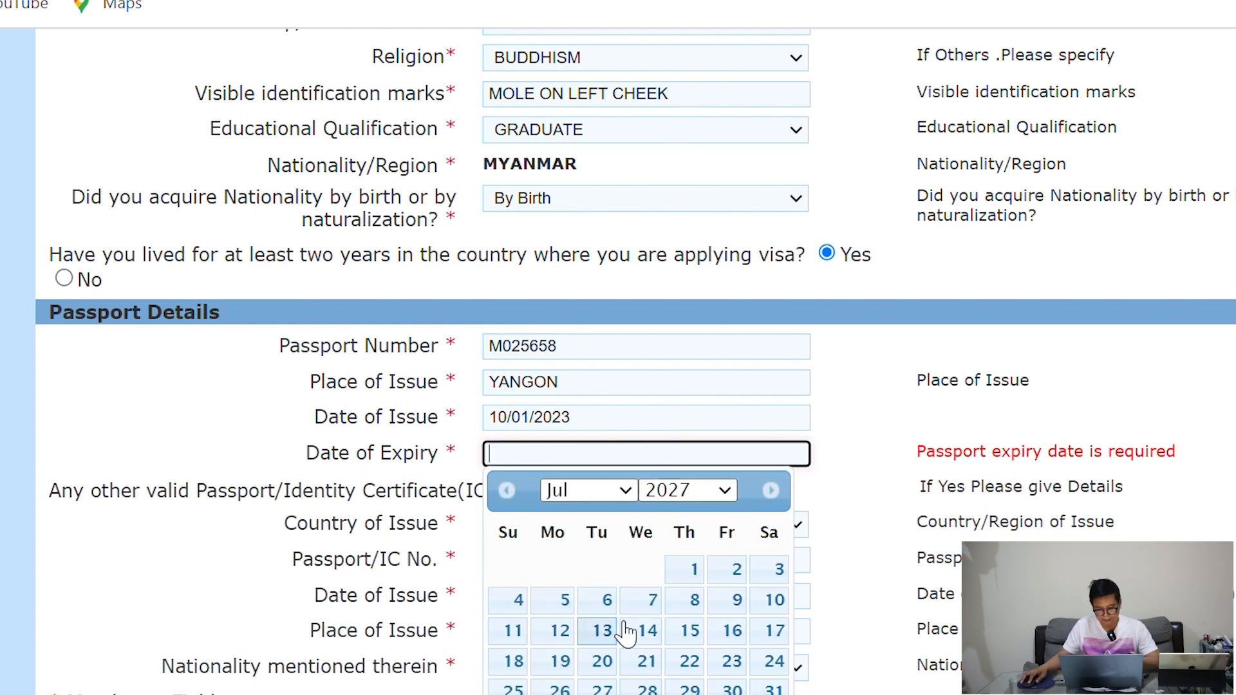
left_click(737, 599)
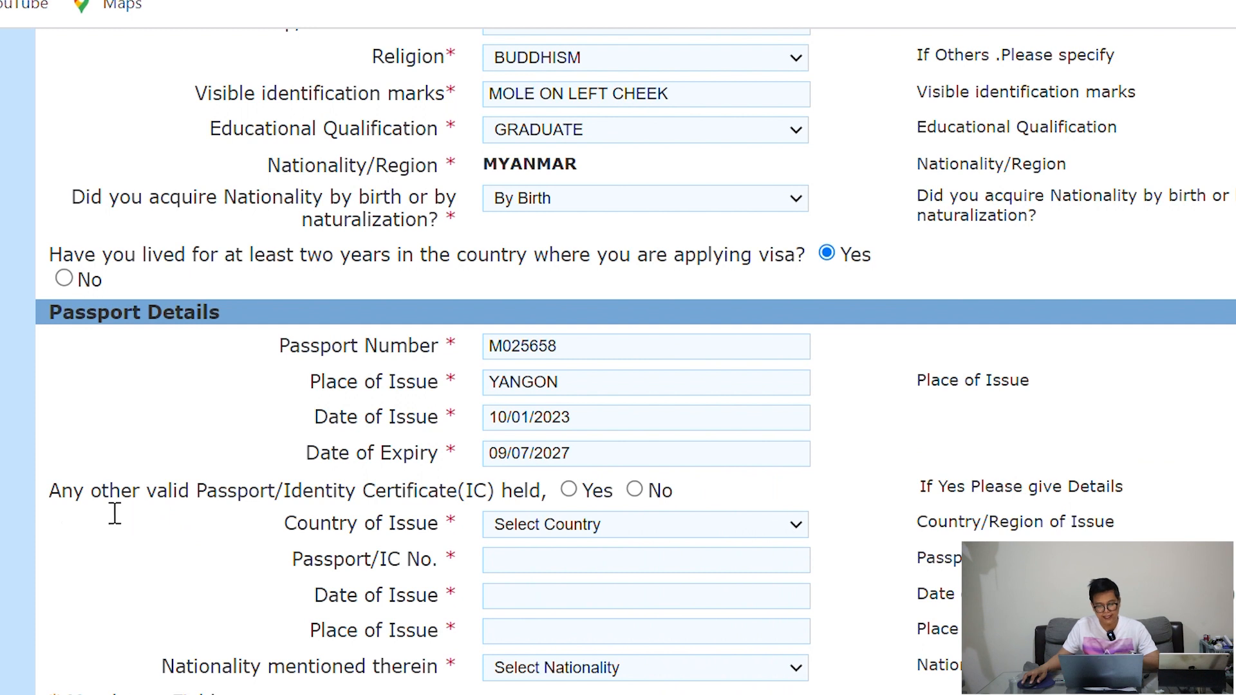
left_click_drag(51, 501, 524, 516)
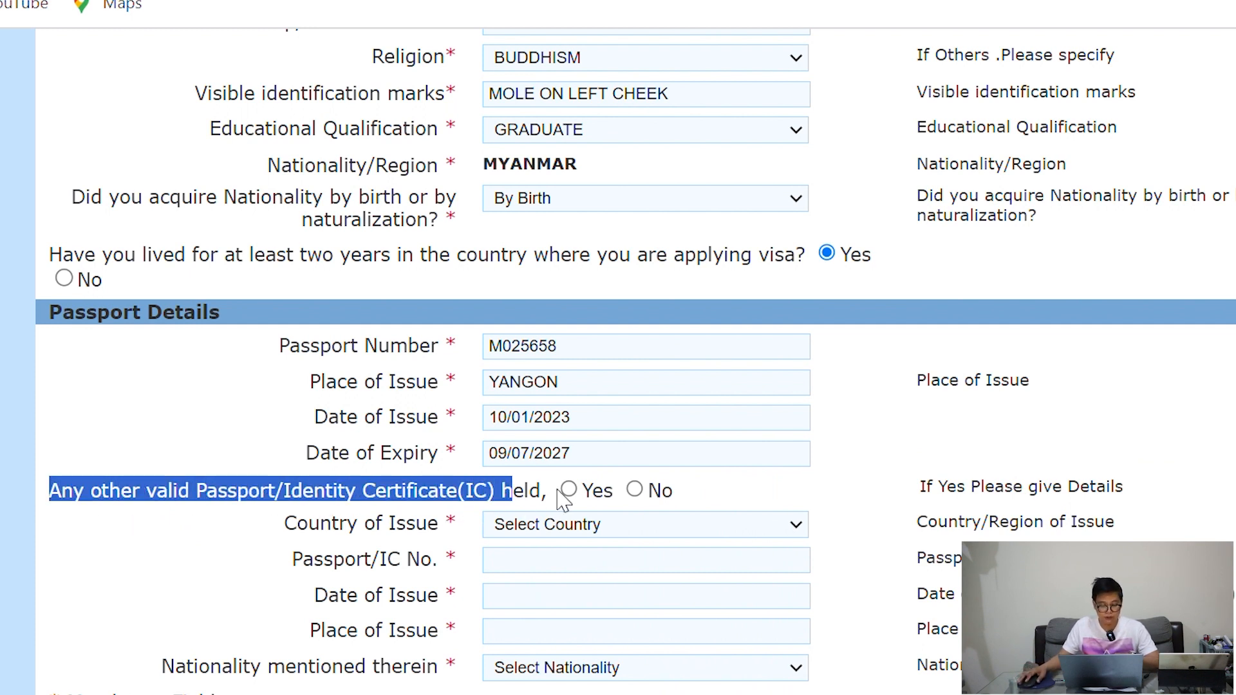
left_click(694, 506)
Answer No to holding another valid passport and save to reach Address Details
left_click(634, 491)
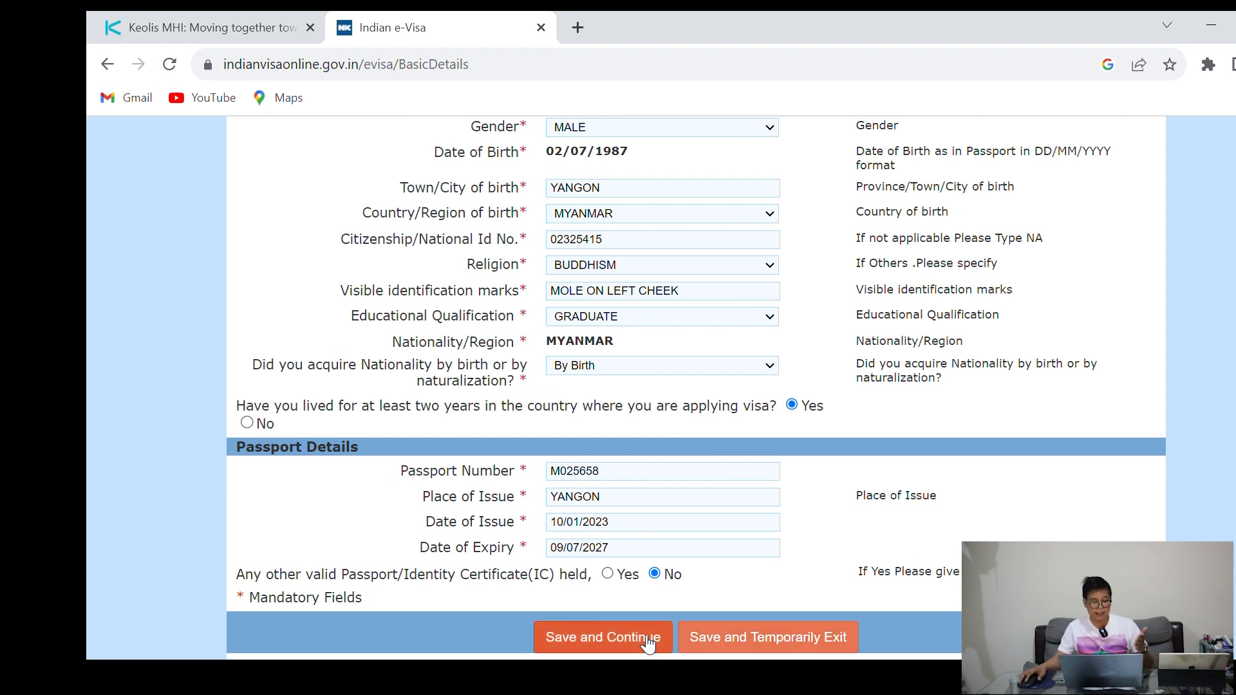
left_click(604, 637)
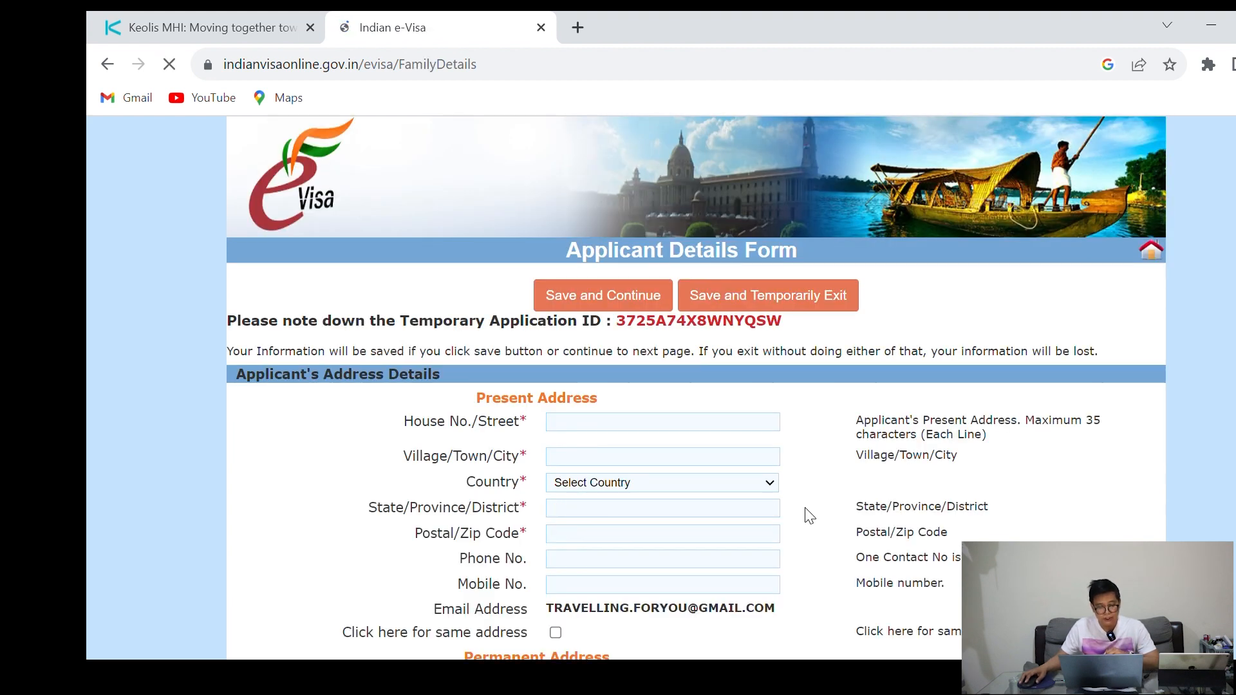
scroll(811, 504, "down", 1)
Enter present street 'new city', town YANGON and country MYANMAR
left_click(599, 328)
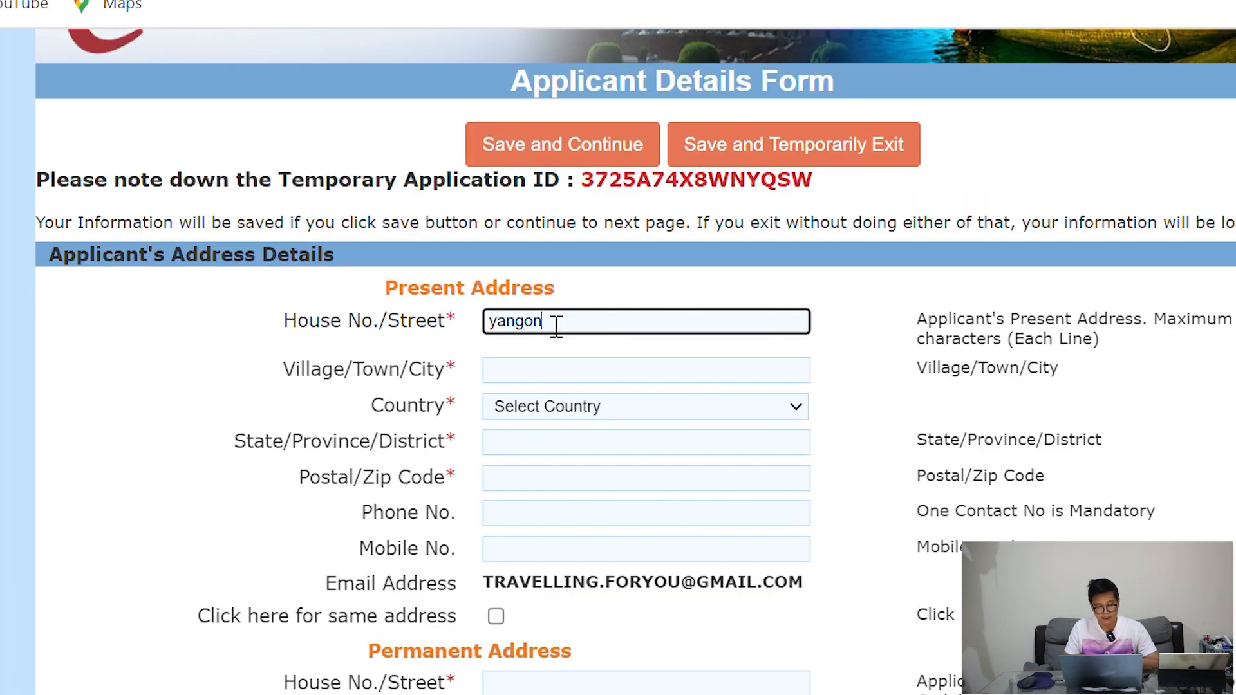
type("new city")
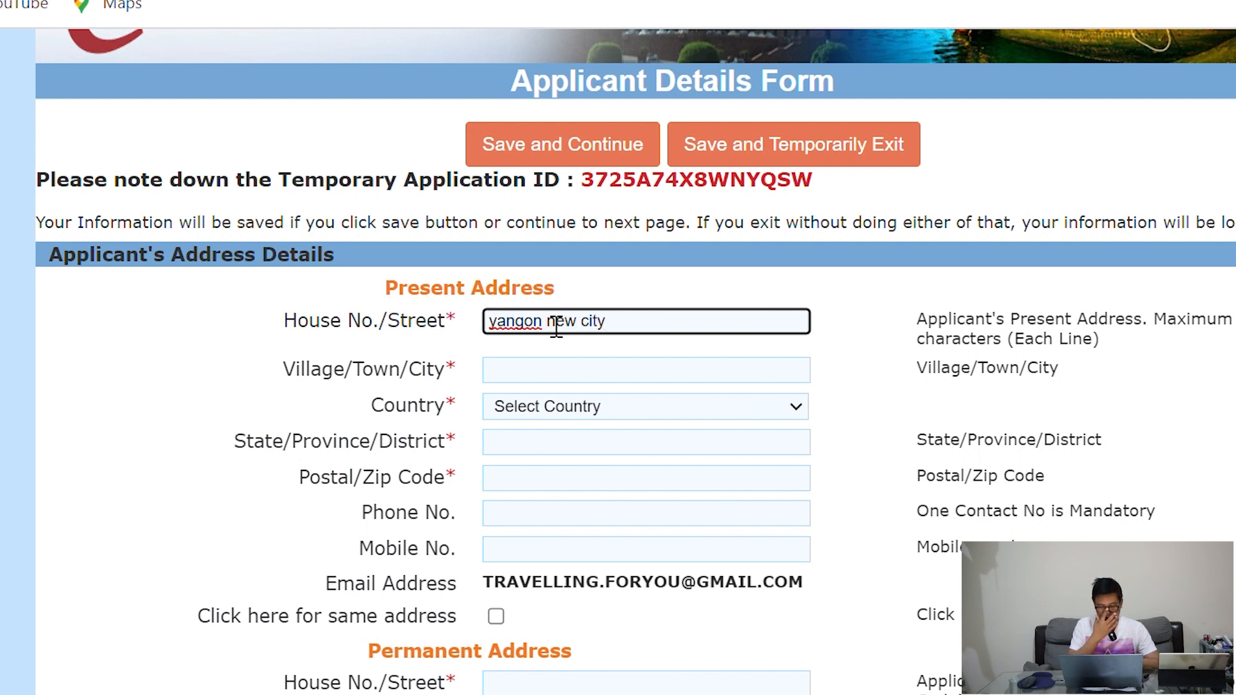
left_click(563, 385)
type("yangon")
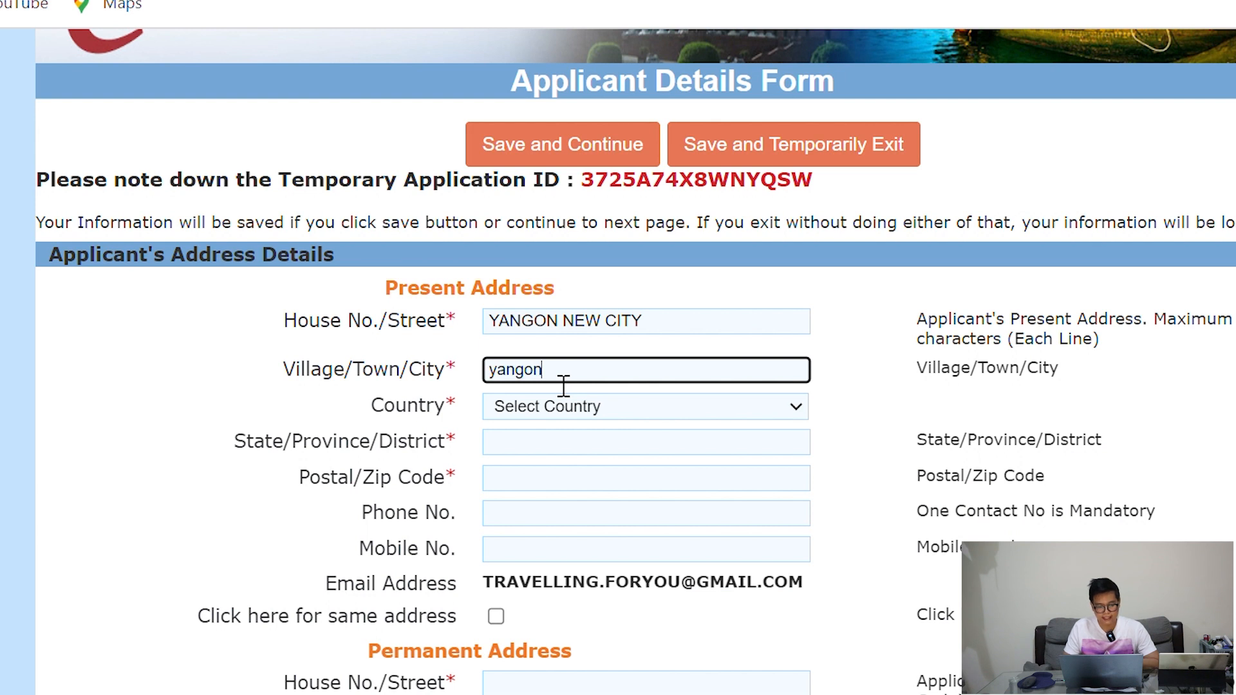
left_click(607, 410)
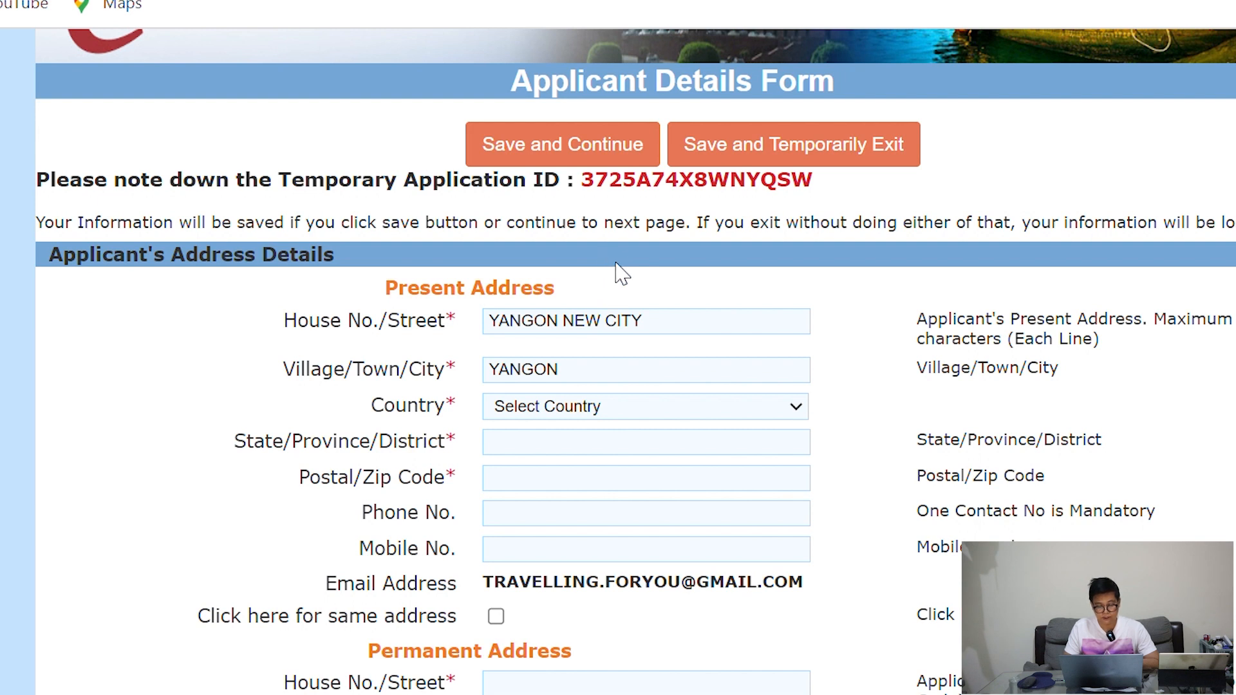
left_click(559, 286)
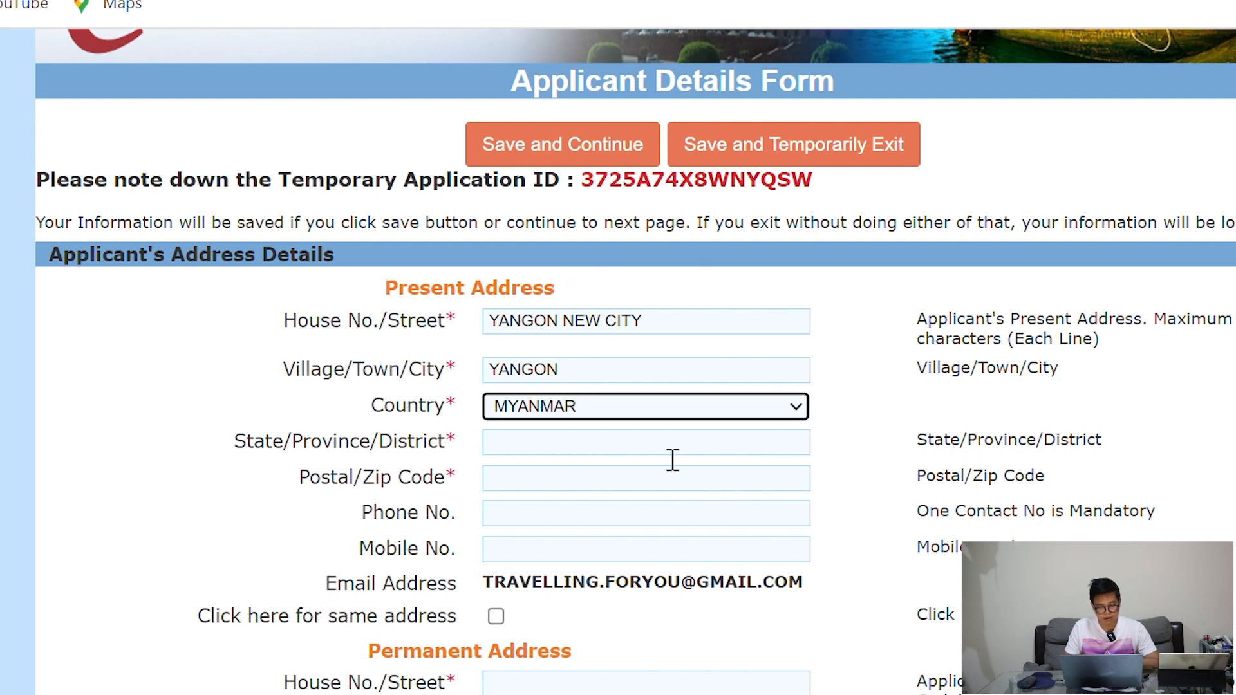
Fill state NORTH CITY, postal code MM0000, and the phone and mobile numbers
left_click(511, 450)
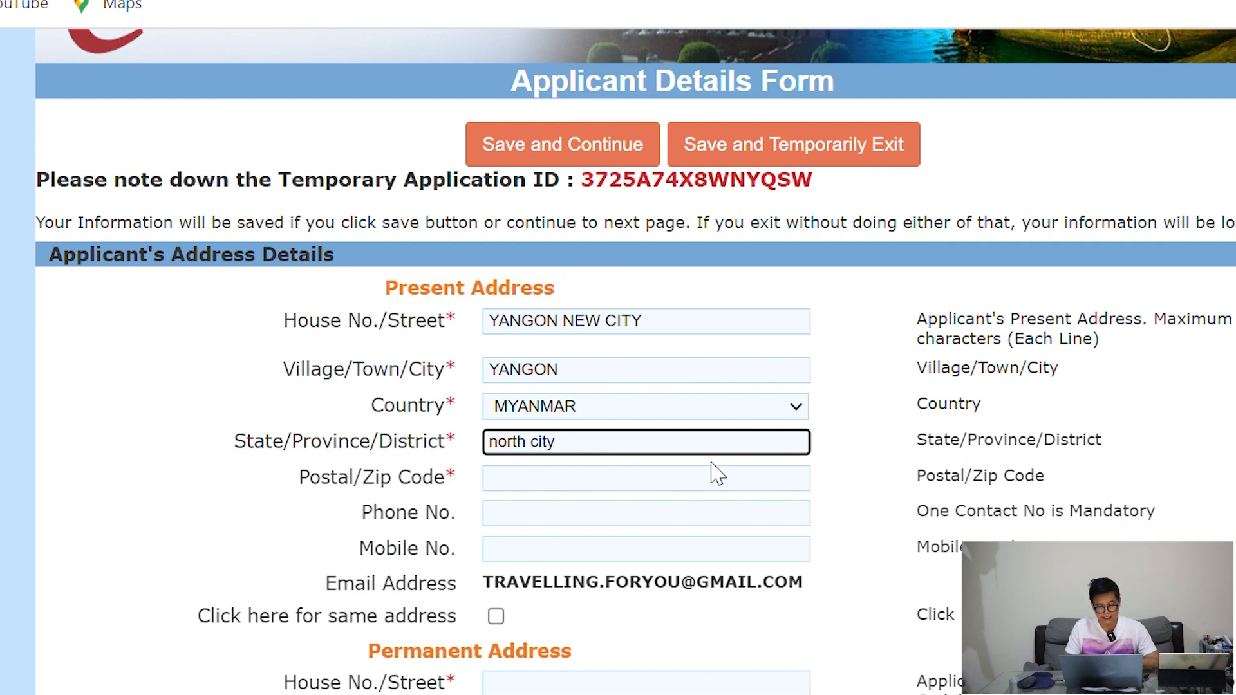
left_click(646, 488)
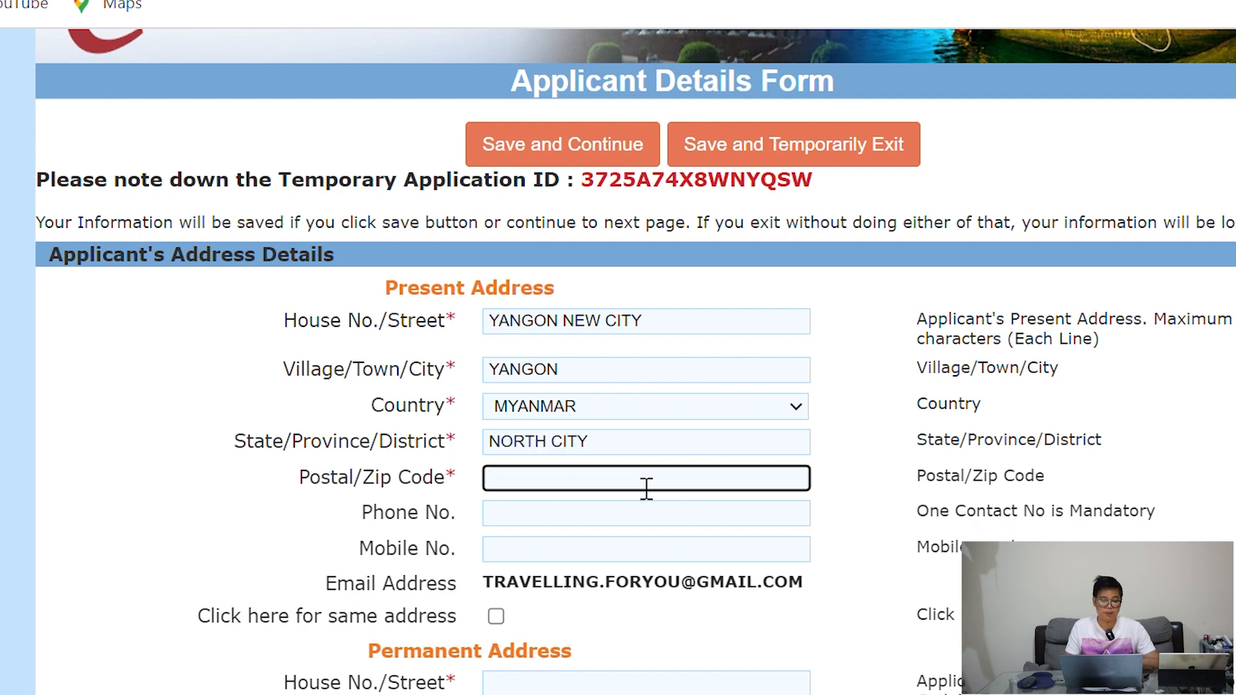
type("MM0000")
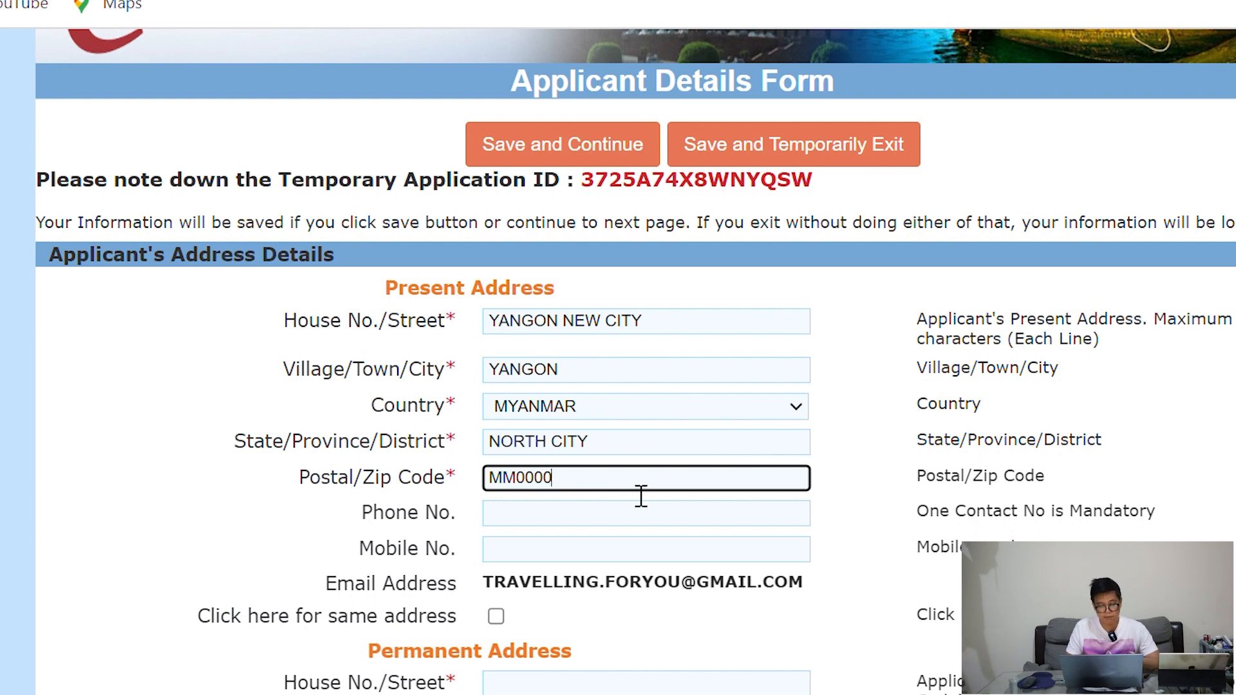
left_click(551, 524)
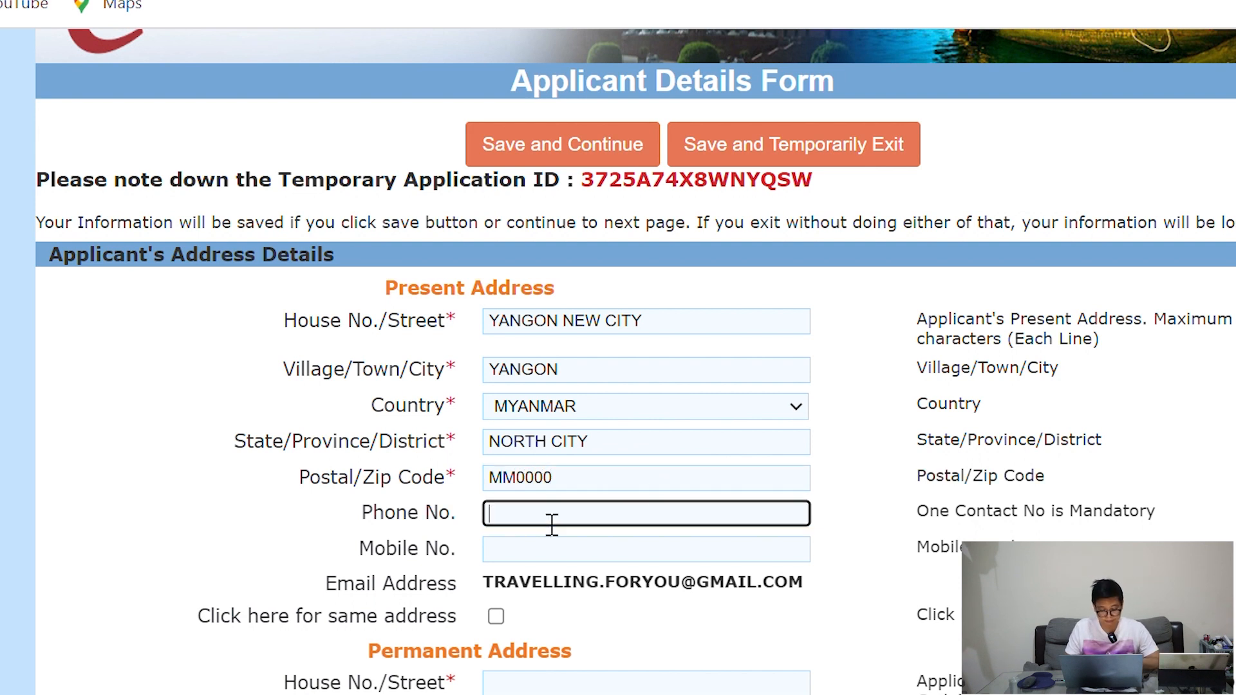
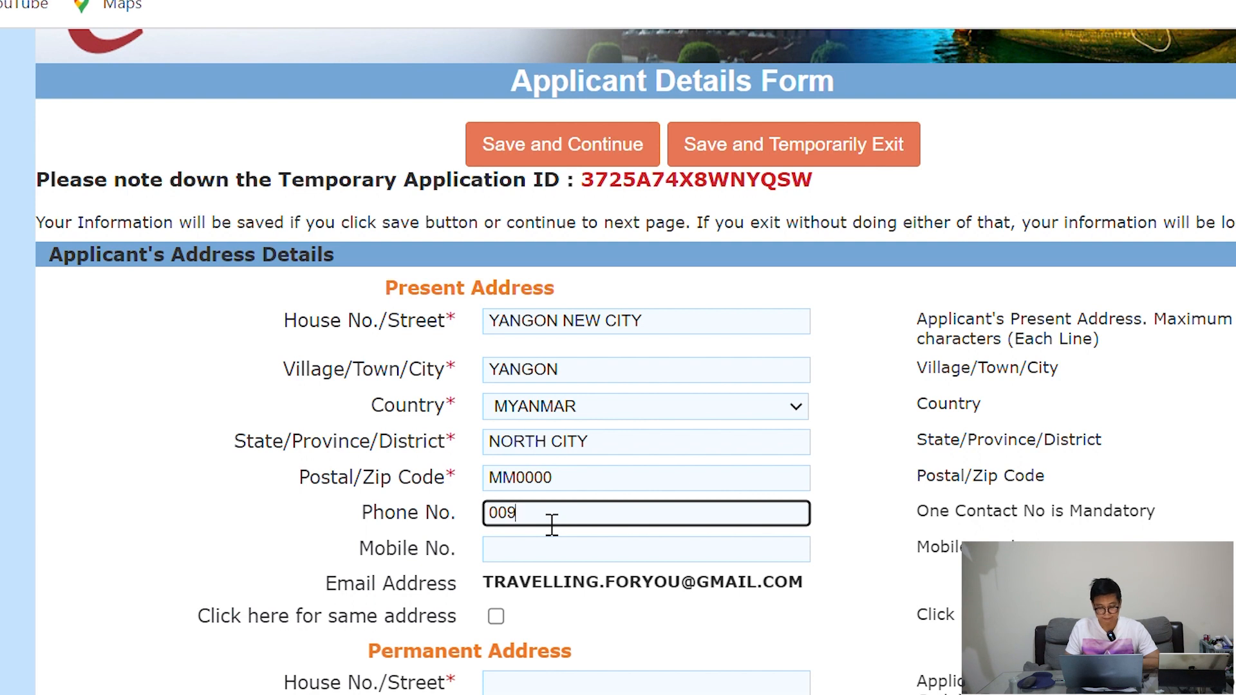
left_click(533, 573)
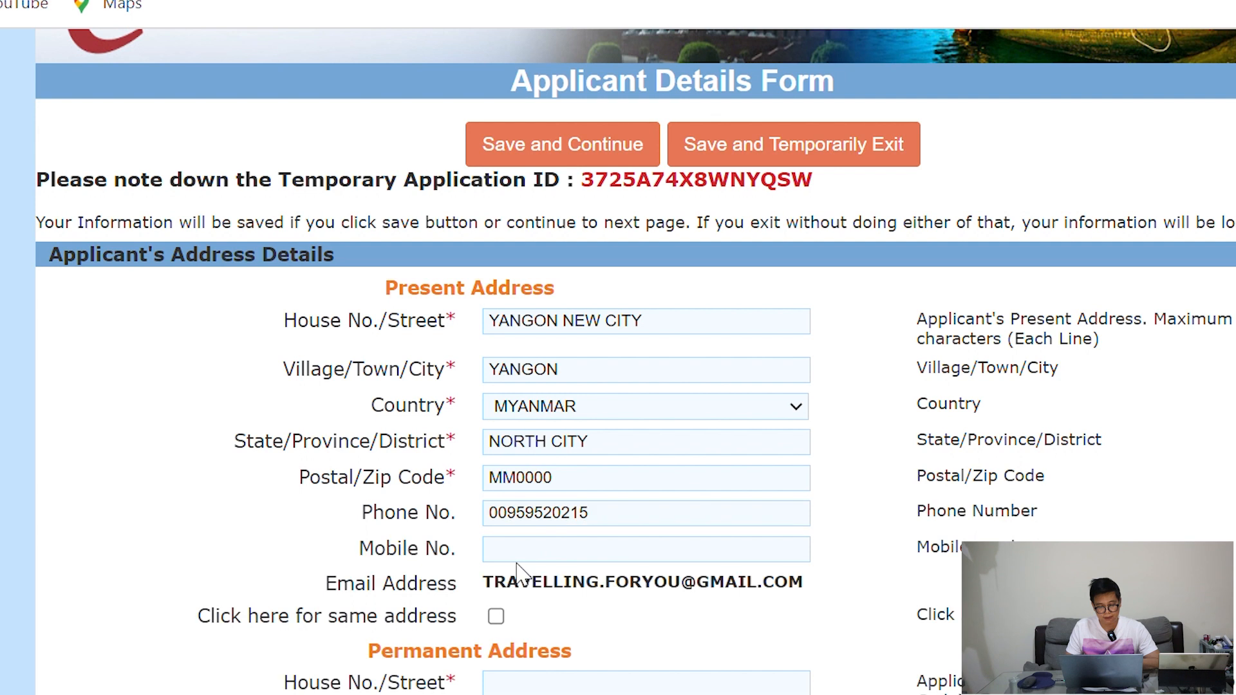
left_click(543, 557)
left_click(593, 524)
double_click(510, 522)
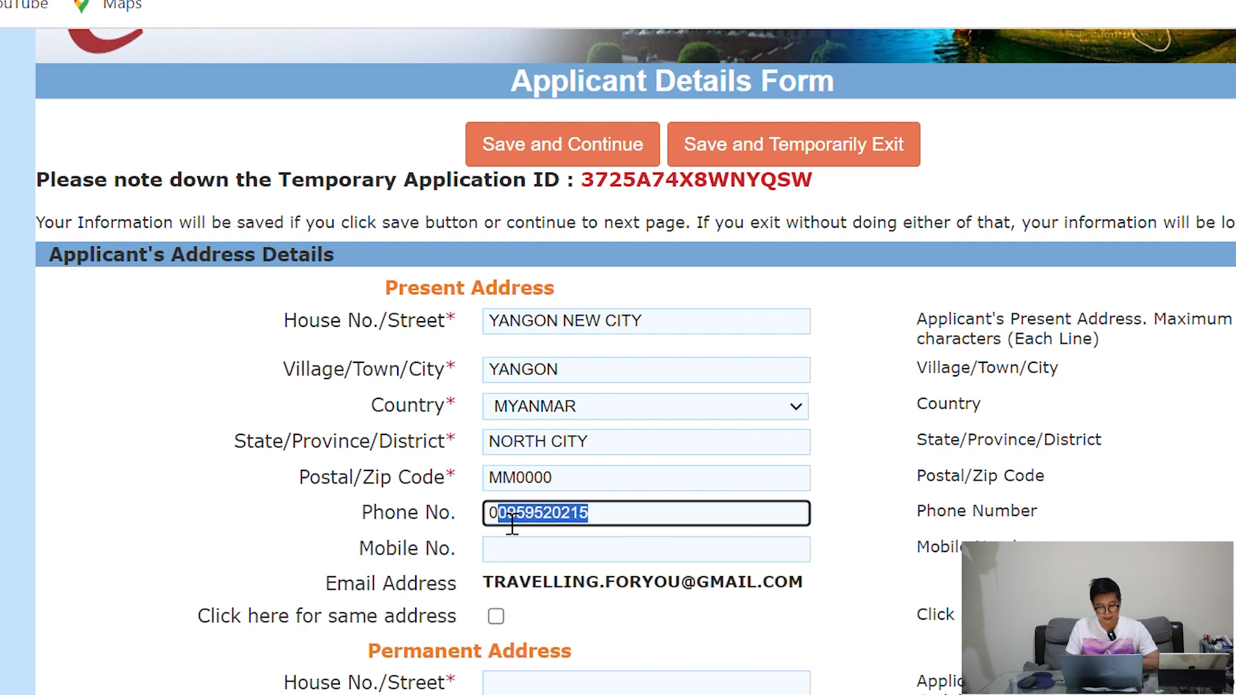
left_click(508, 550)
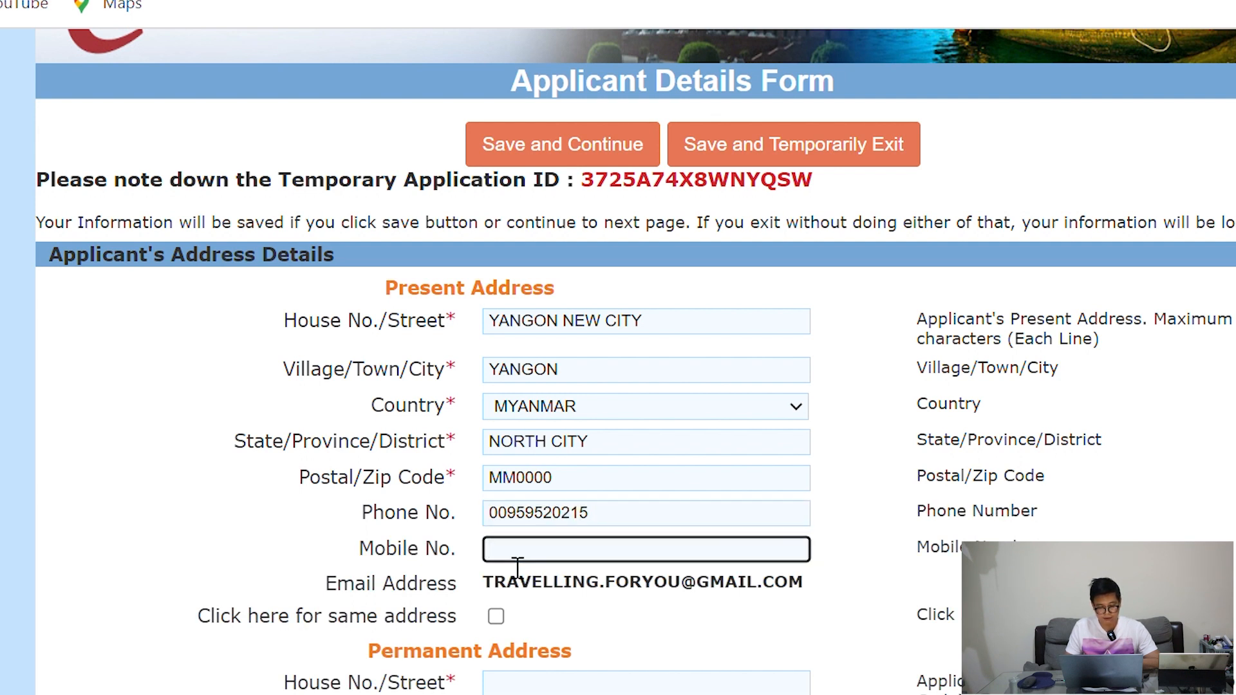
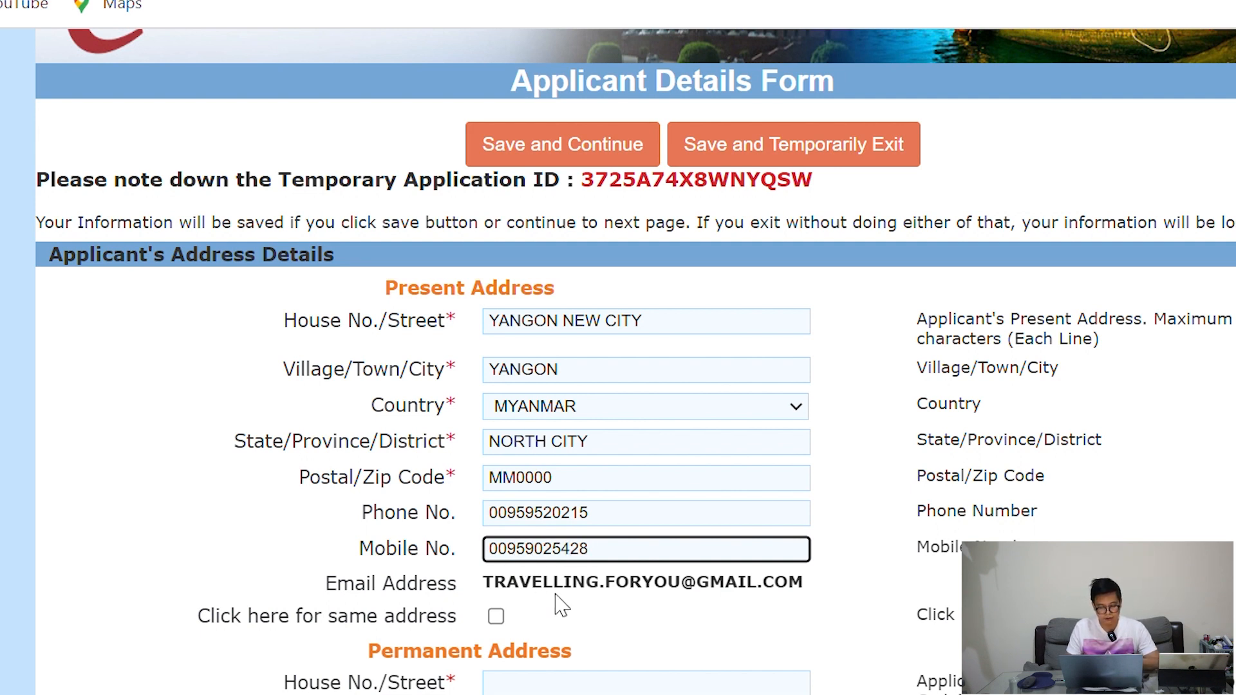
Copy the present address to the permanent one and set its district to North City
left_click(498, 619)
scroll(647, 641, "down", 4)
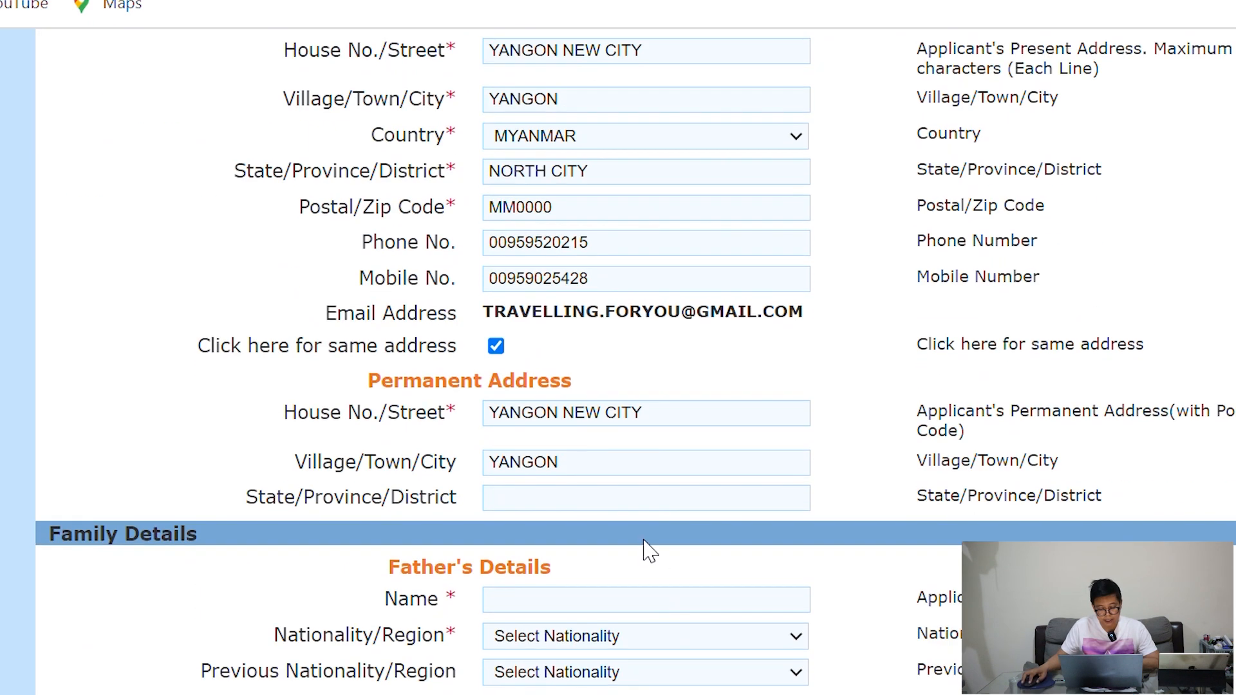
left_click(583, 508)
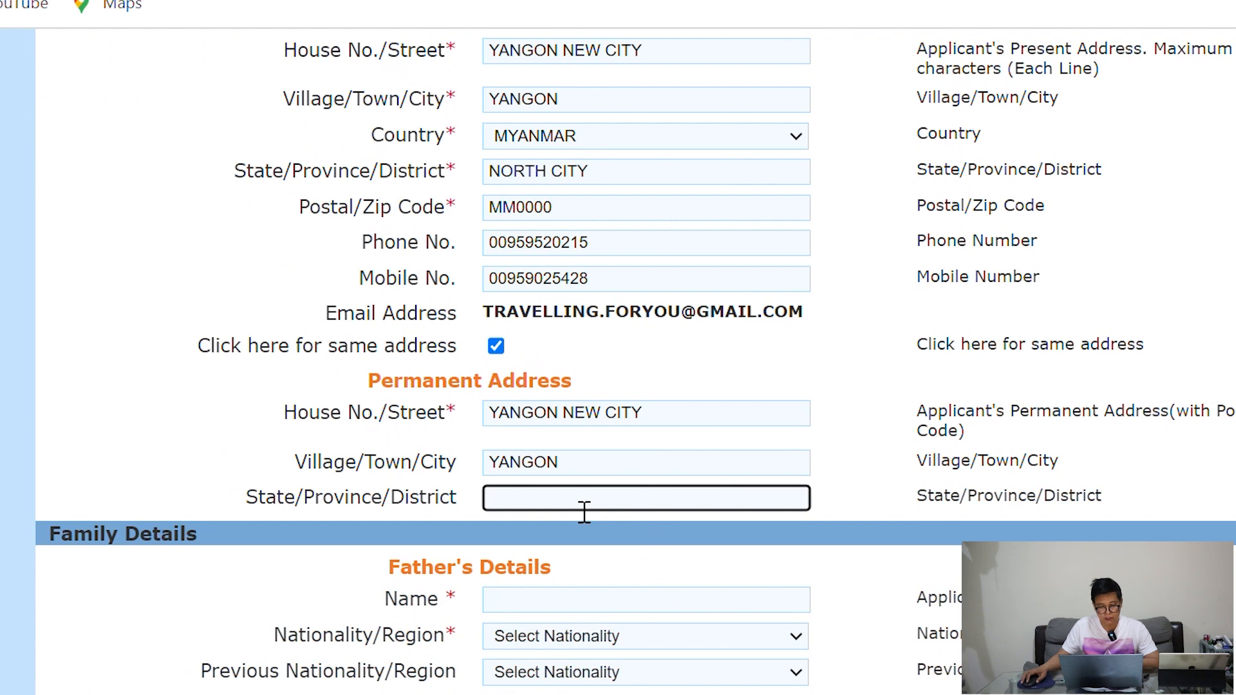
type("North ")
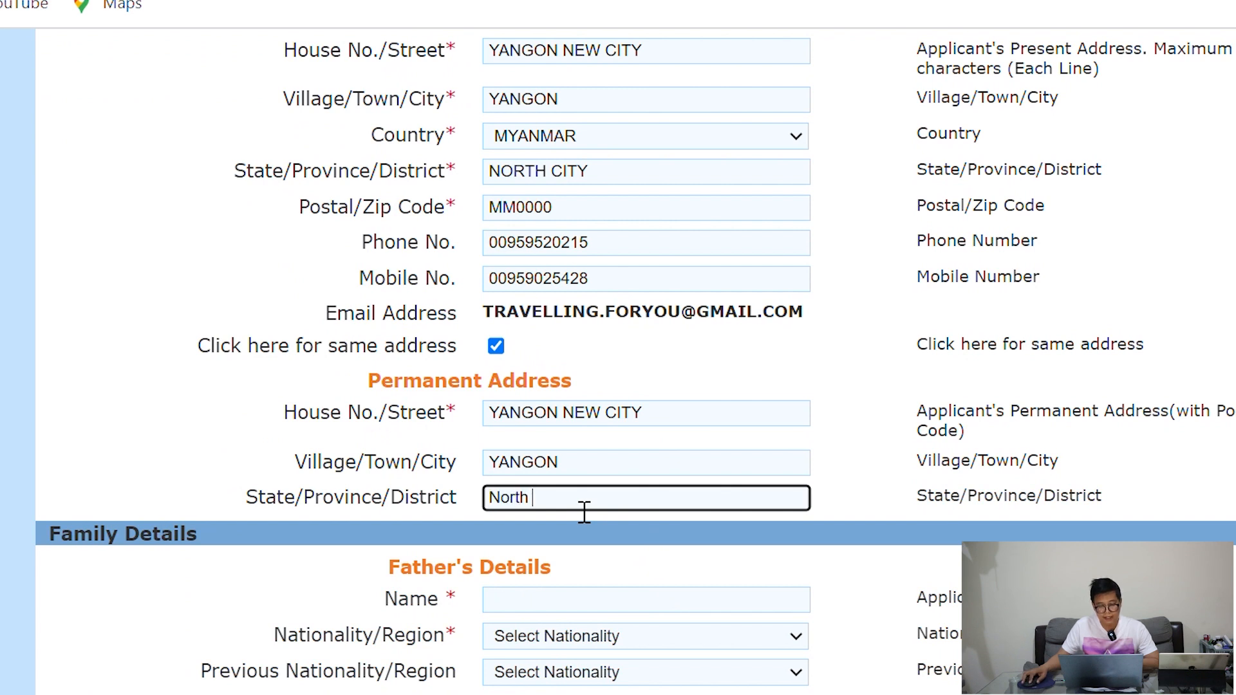
type("cit")
scroll(589, 512, "down", 4)
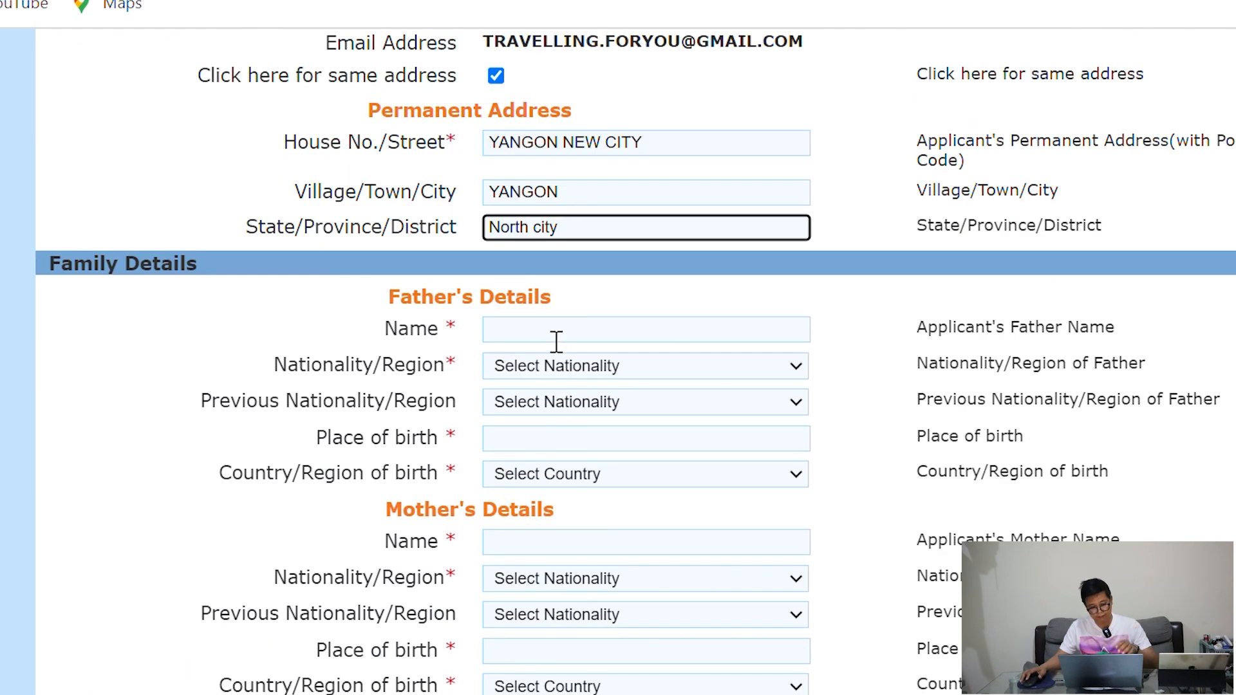
left_click(556, 341)
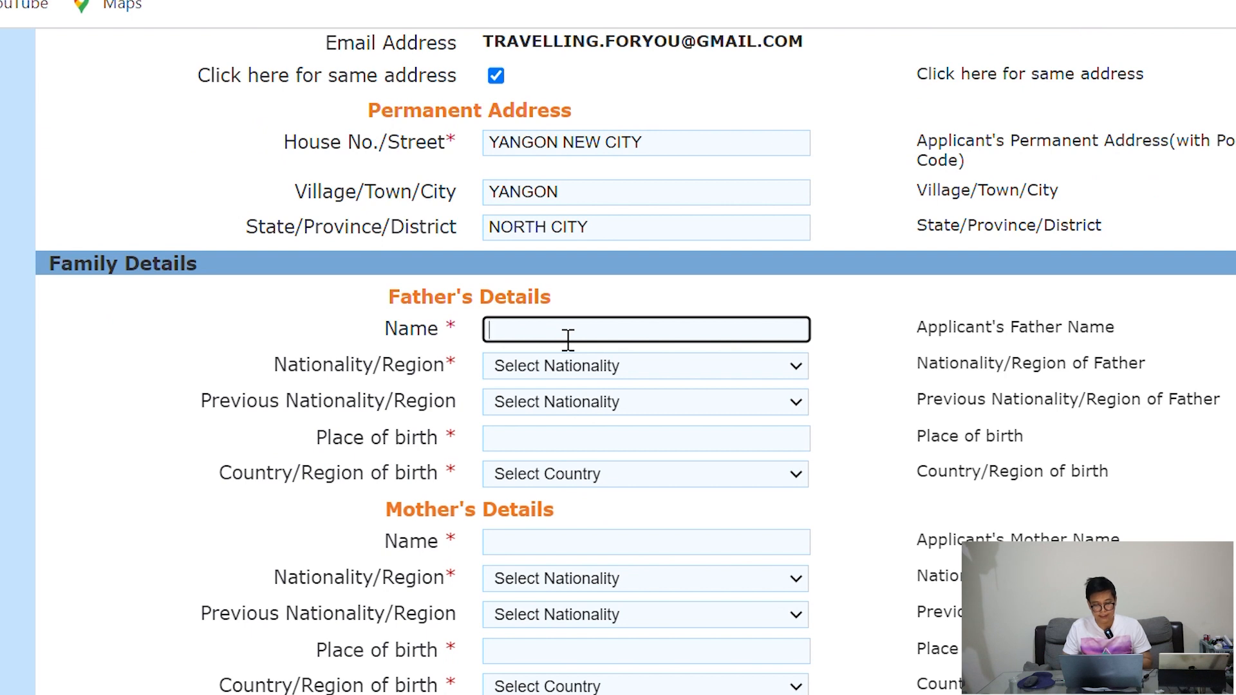
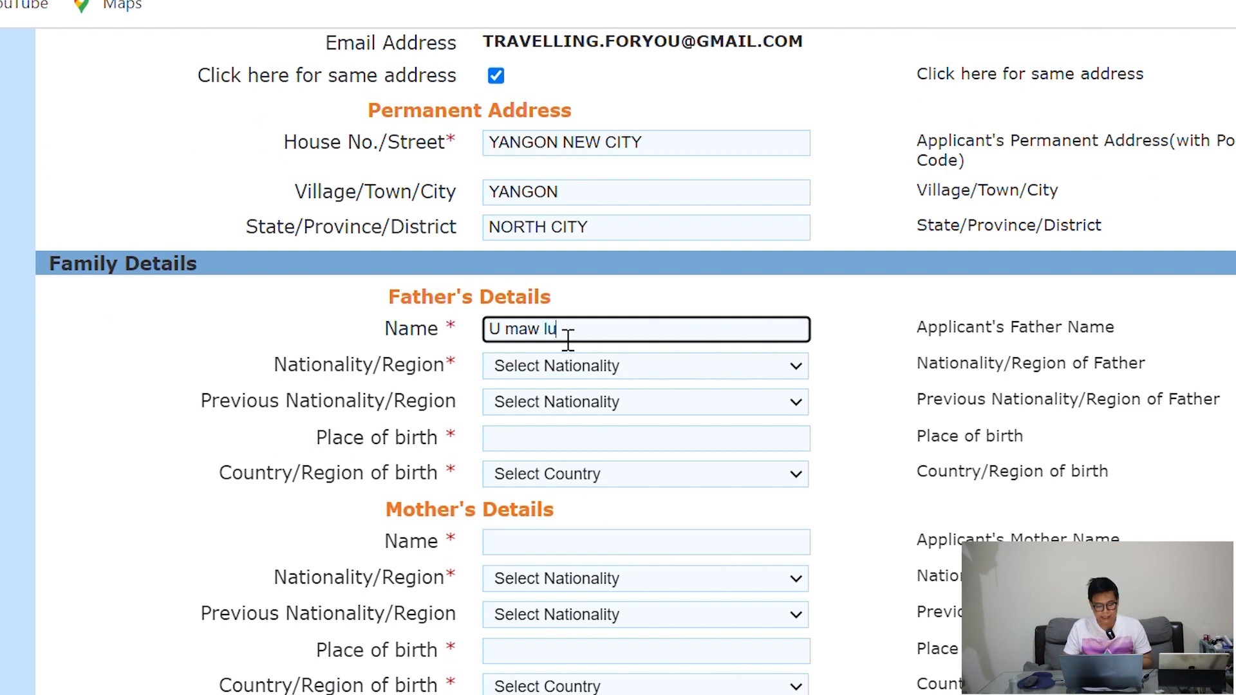
Enter the father's name and set his nationality and previous nationality to MYANMAR
left_click(583, 355)
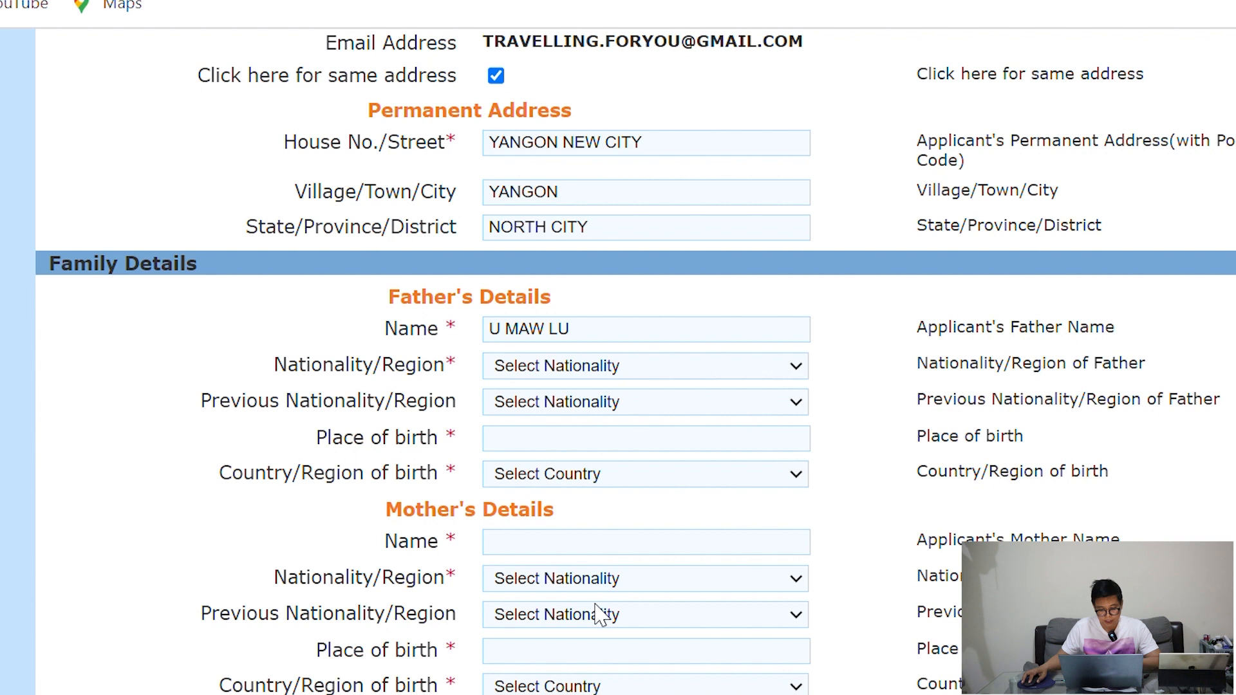
left_click(552, 672)
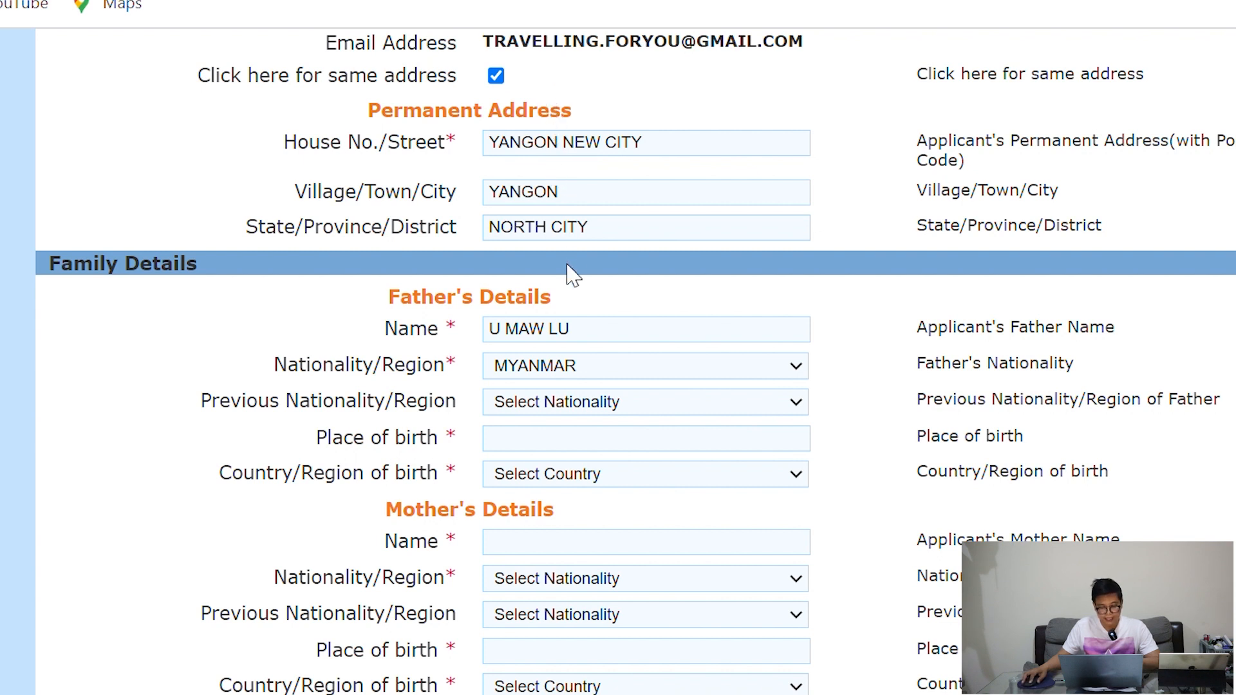
left_click(619, 285)
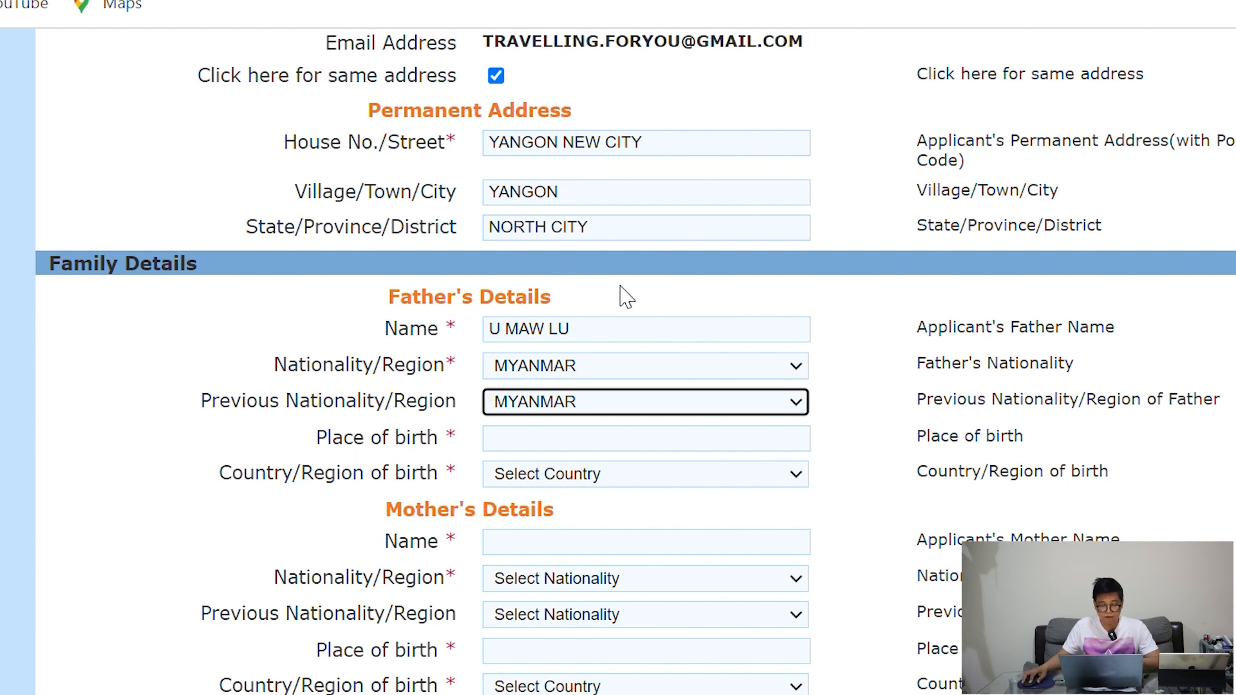
Give the father's birthplace as yangon, country of birth MYANMAR
left_click(593, 451)
type("yangon")
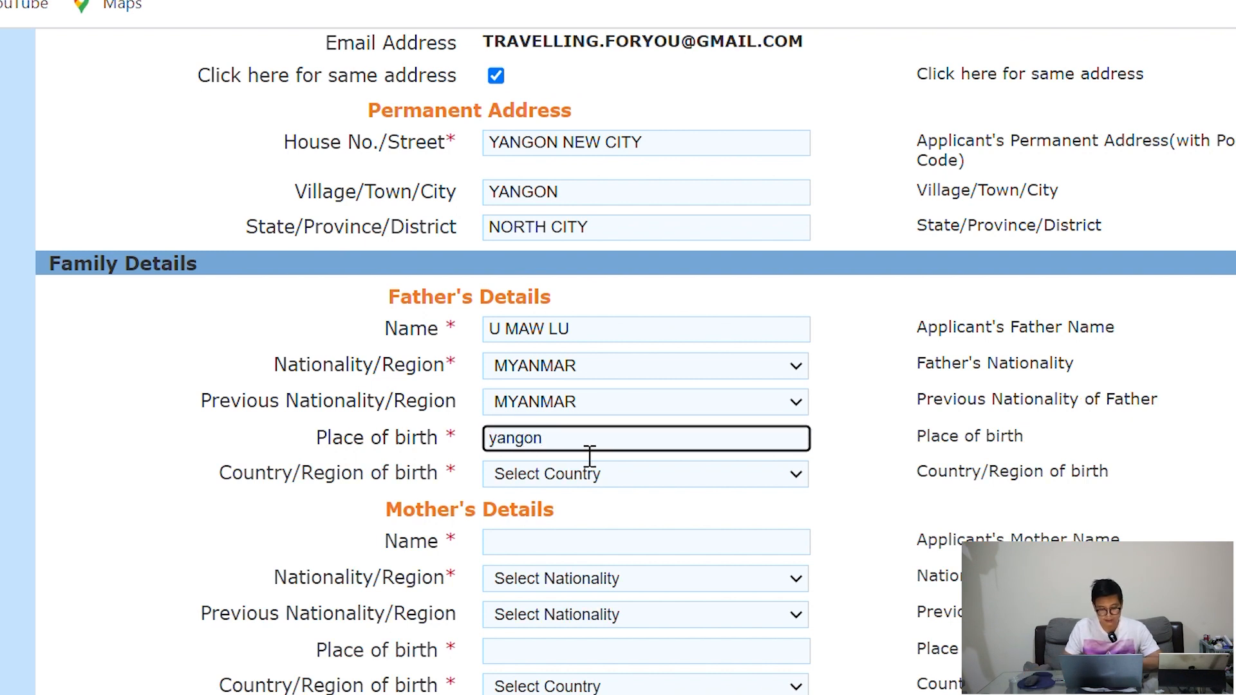
left_click(577, 482)
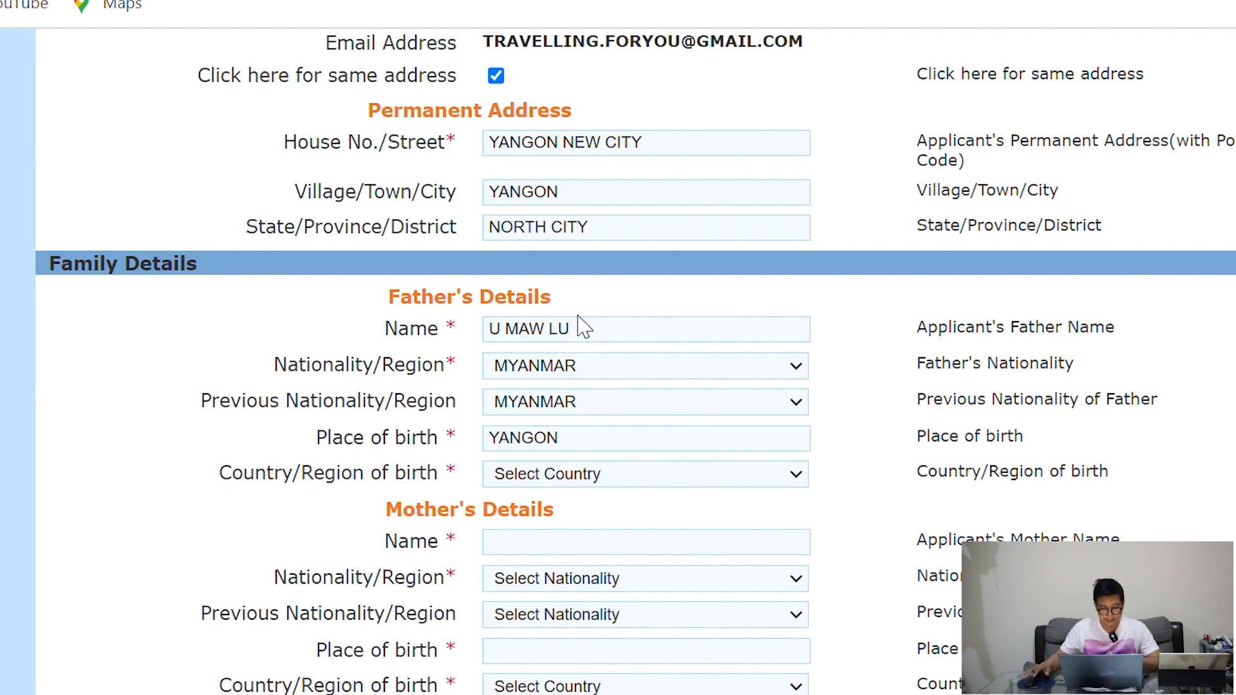
left_click(548, 352)
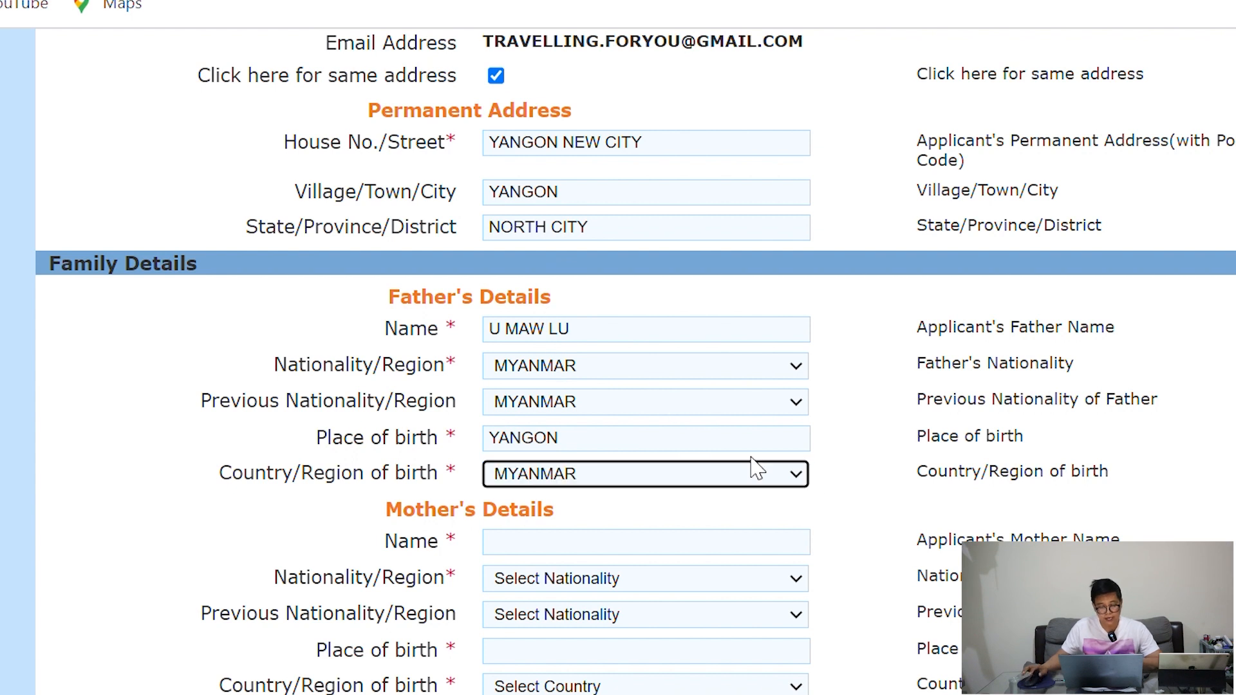
left_click(869, 491)
scroll(836, 476, "down", 2)
left_click(673, 412)
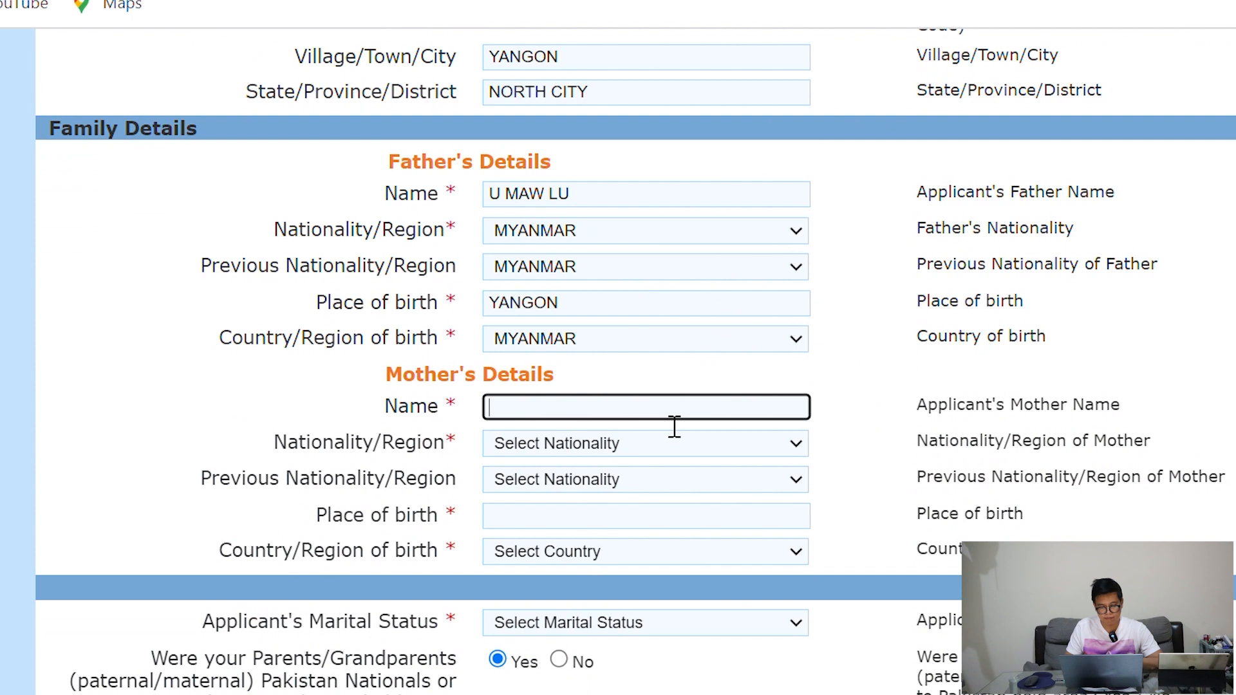
Enter the mother's name and set her nationality to MYANMAR
left_click(647, 453)
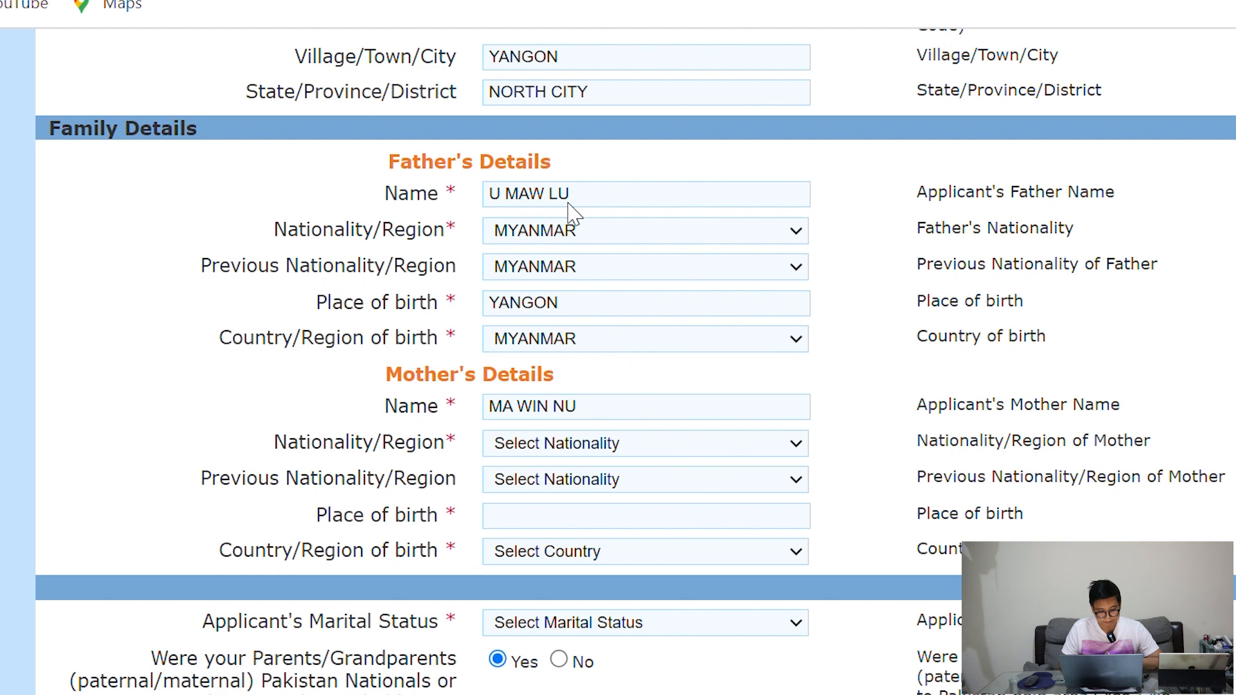
left_click(556, 135)
left_click(603, 475)
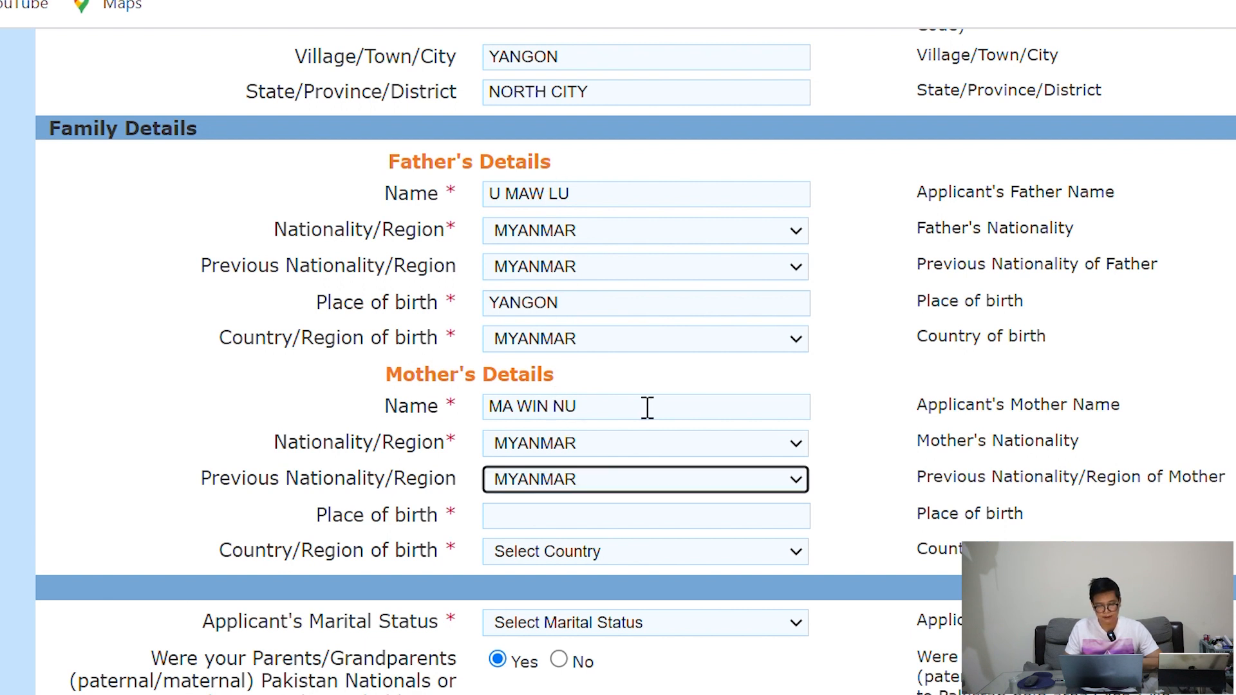
Give the mother's birthplace as YANGON, country of birth MYANMAR
scroll(882, 380, "down", 4)
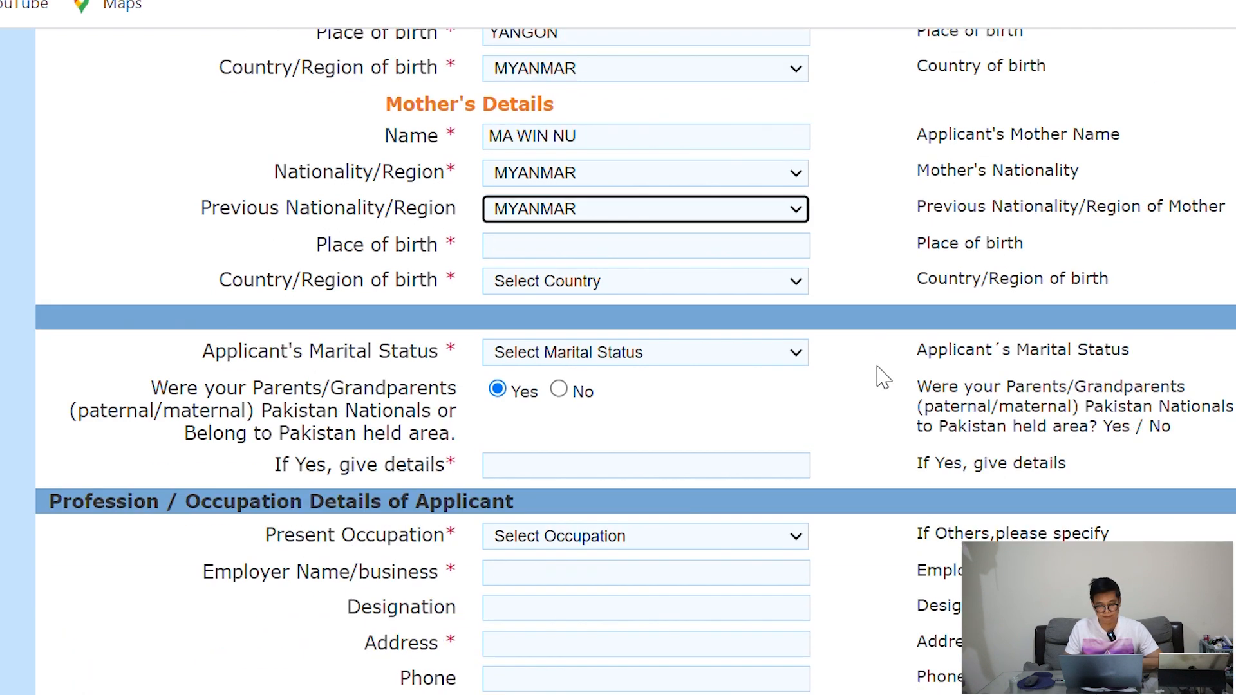
left_click(574, 258)
type("yangon")
left_click(567, 298)
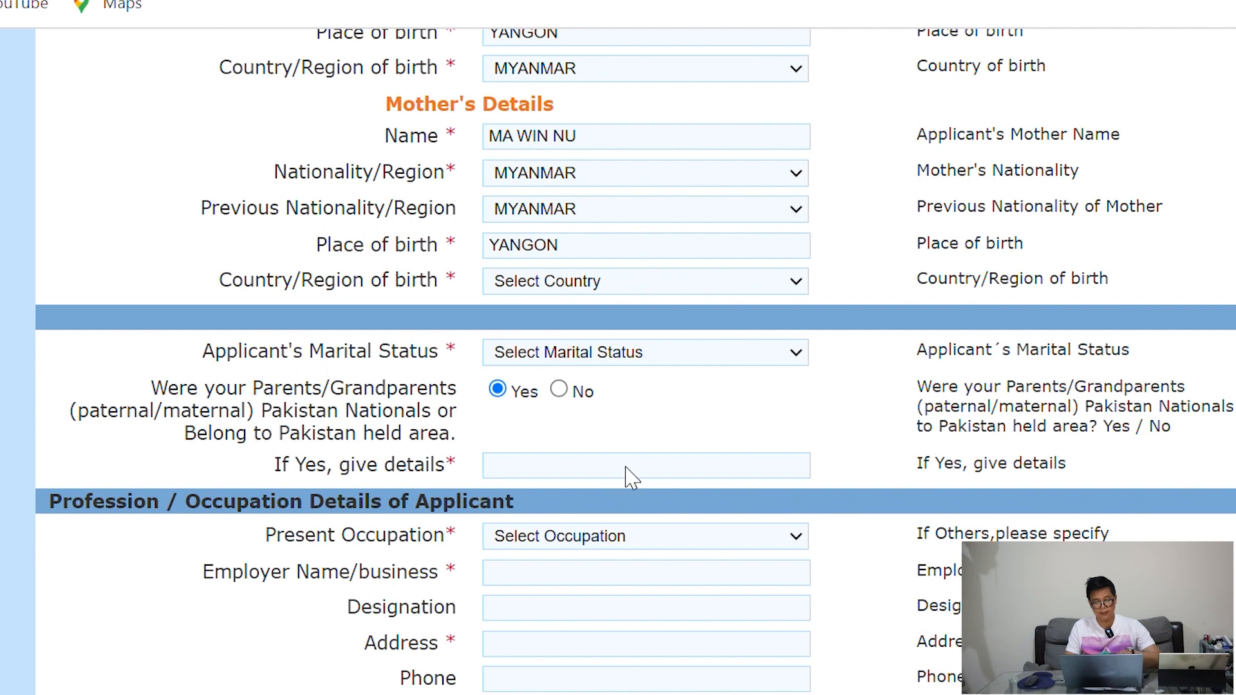
left_click(553, 408)
scroll(994, 318, "down", 1)
scroll(998, 330, "down", 1)
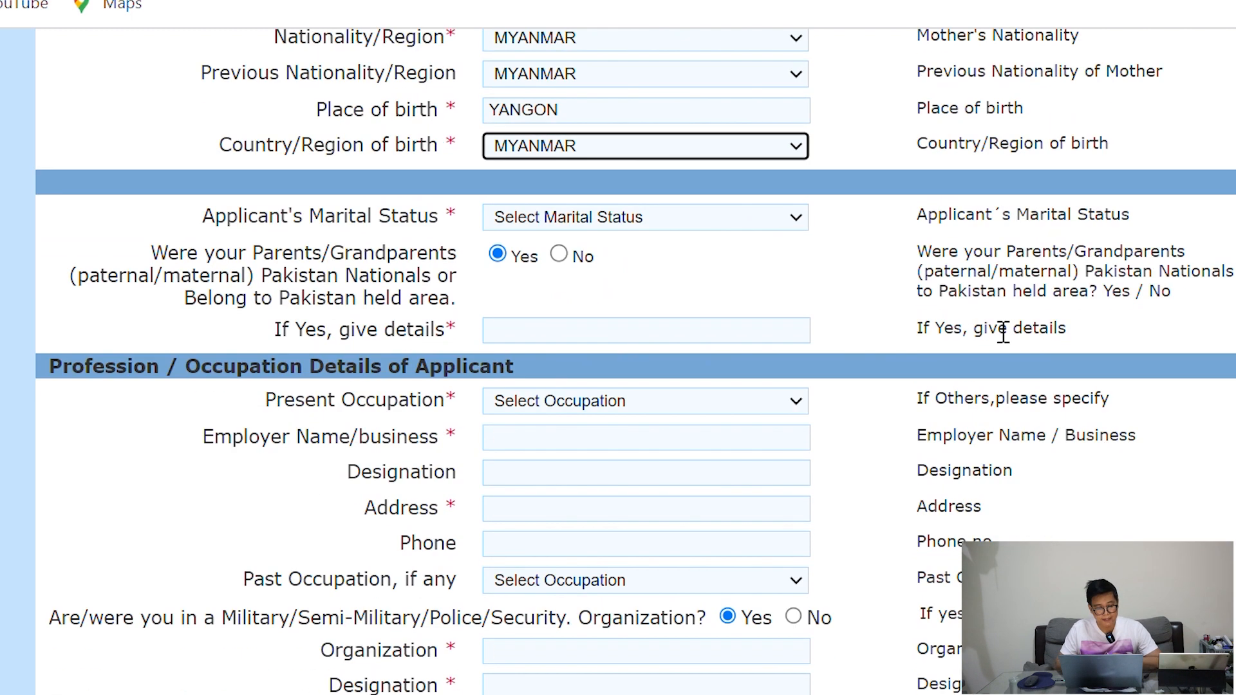
left_click(634, 231)
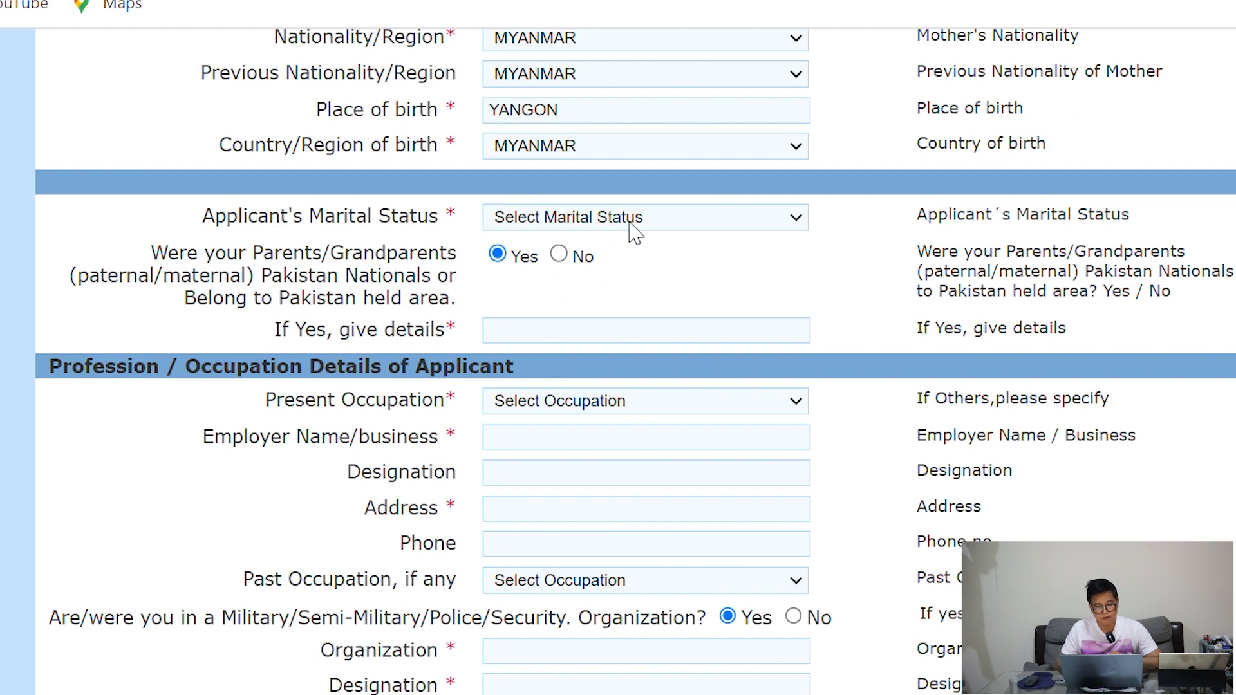
Set marital status to MARRIED and the spouse's nationality and previous nationality to MYANMAR
left_click(573, 283)
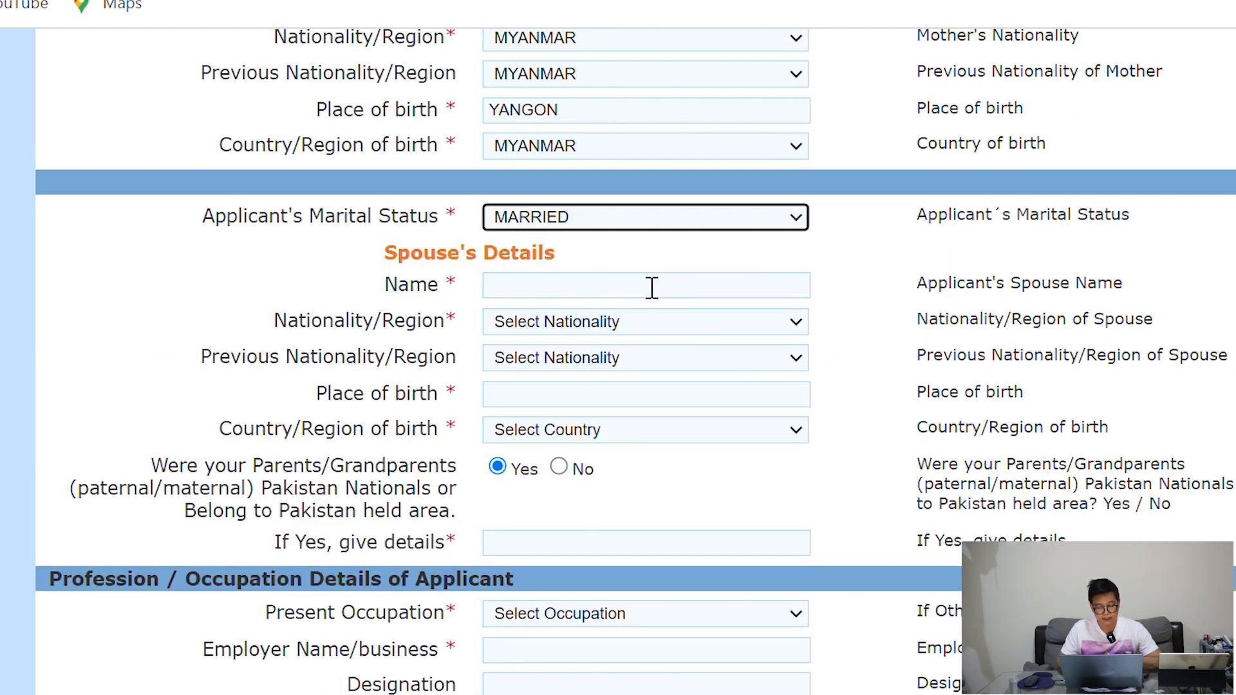
left_click(630, 298)
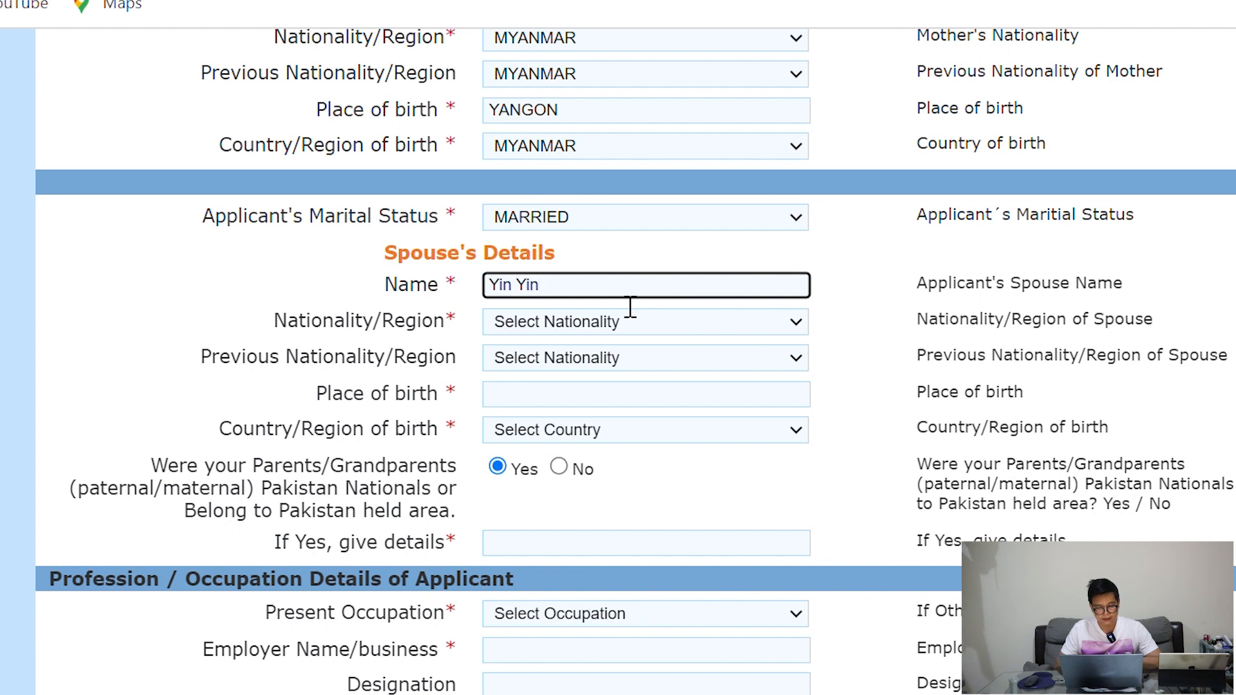
left_click(630, 324)
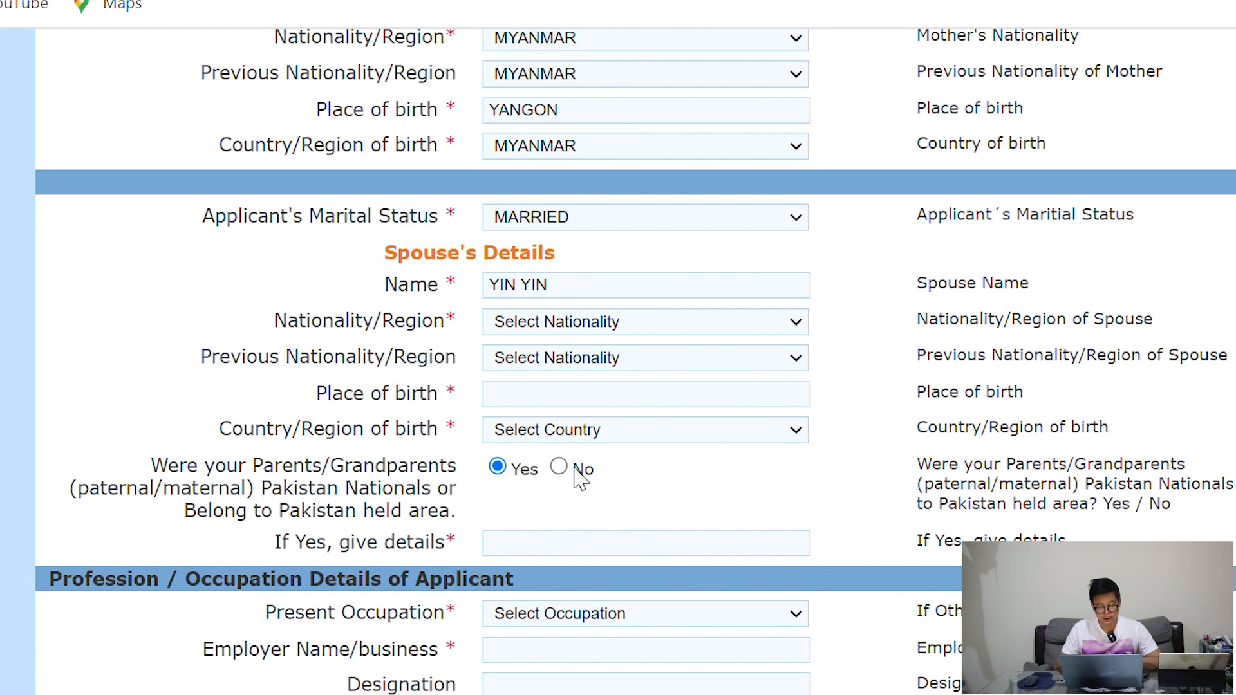
left_click(562, 449)
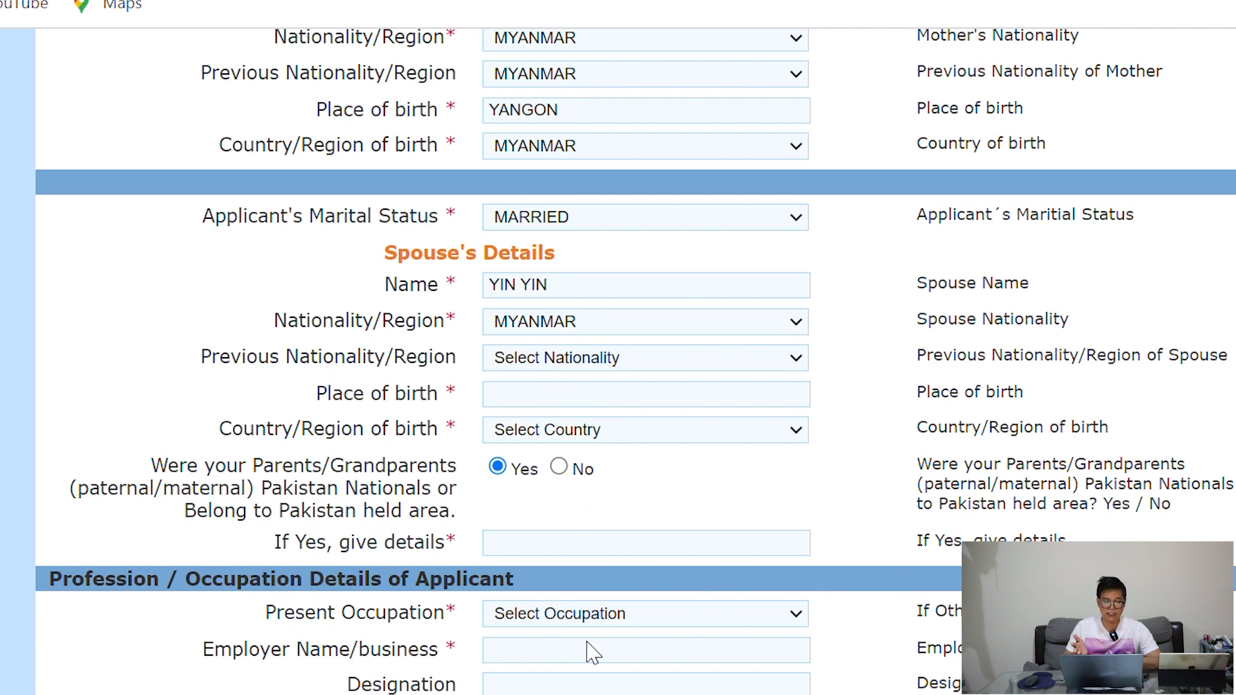
left_click(551, 492)
left_click(548, 404)
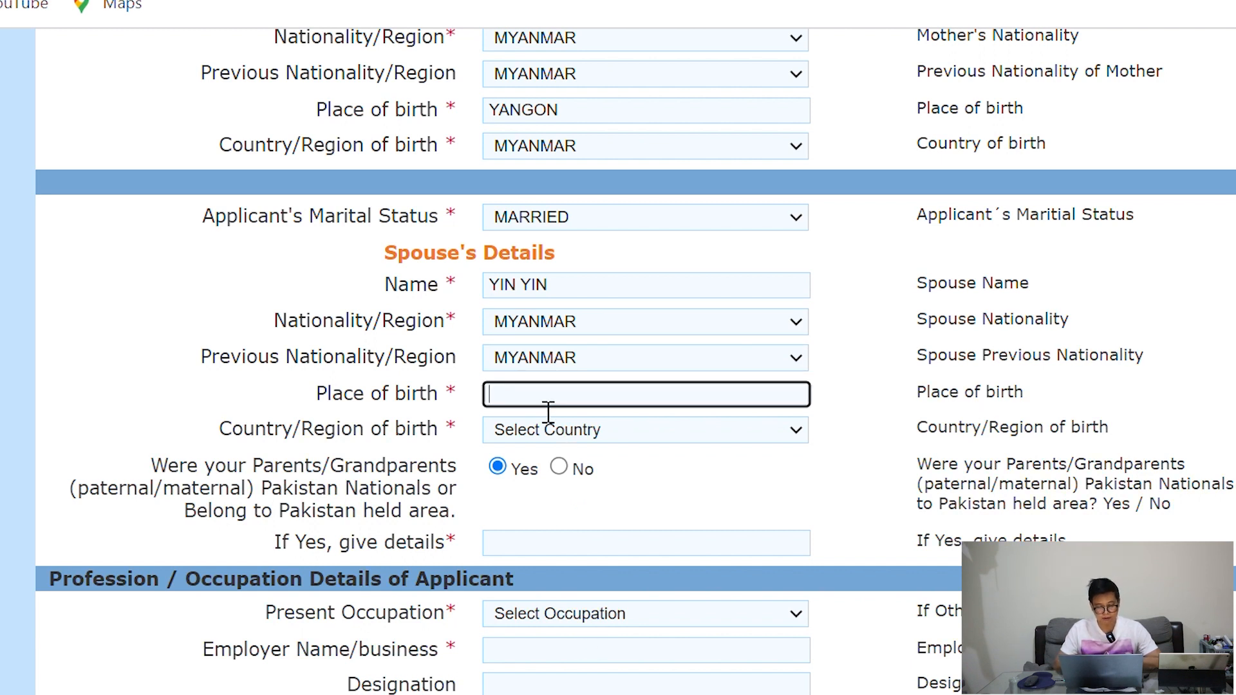
Give the spouse's birthplace as YANGON, country of birth MYANMAR
type("yangon")
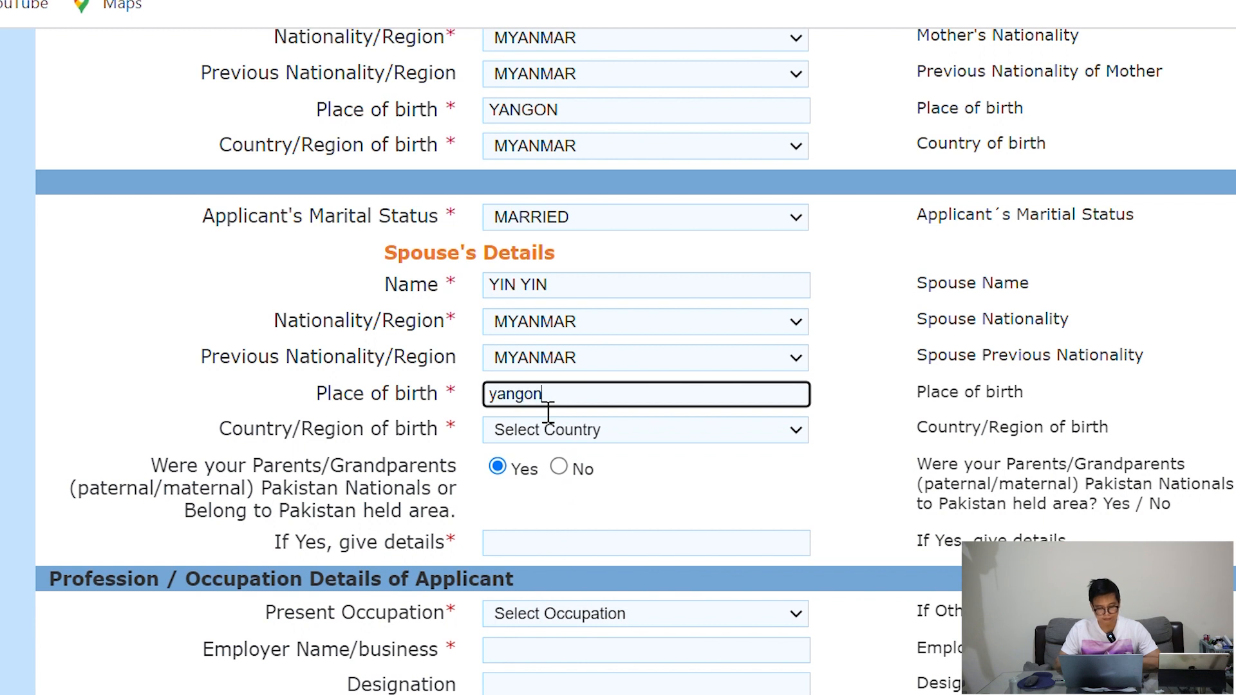
left_click(546, 429)
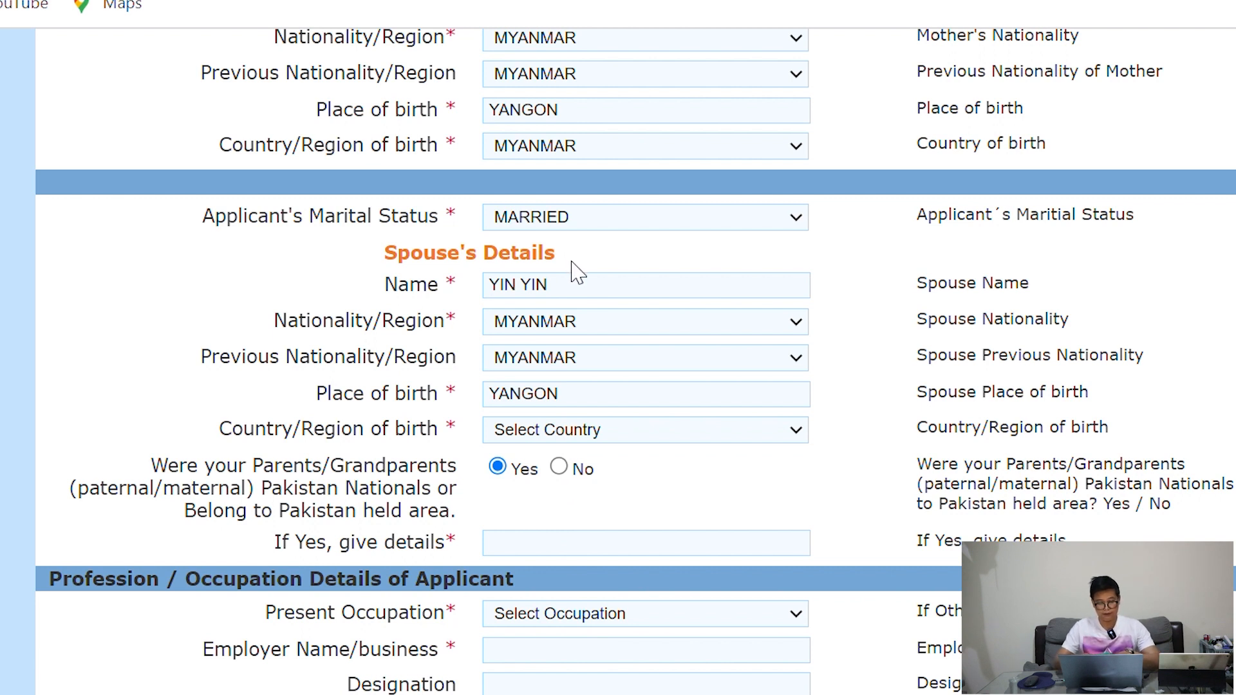
left_click(546, 88)
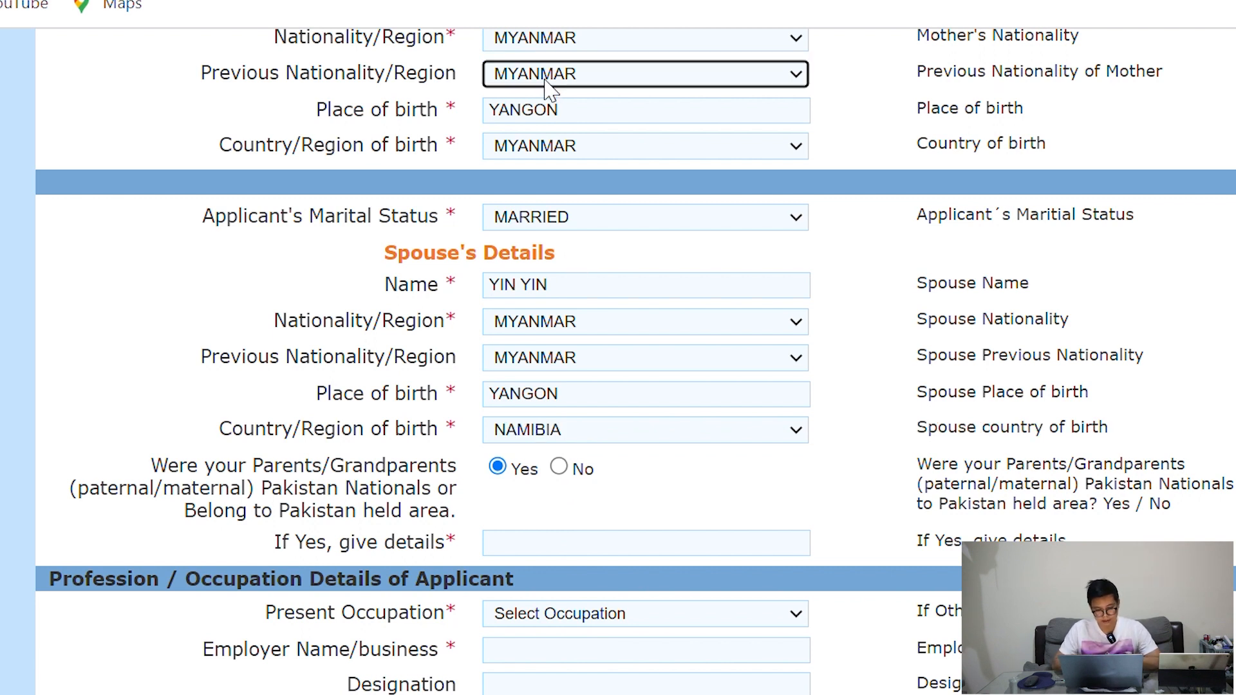
left_click(574, 434)
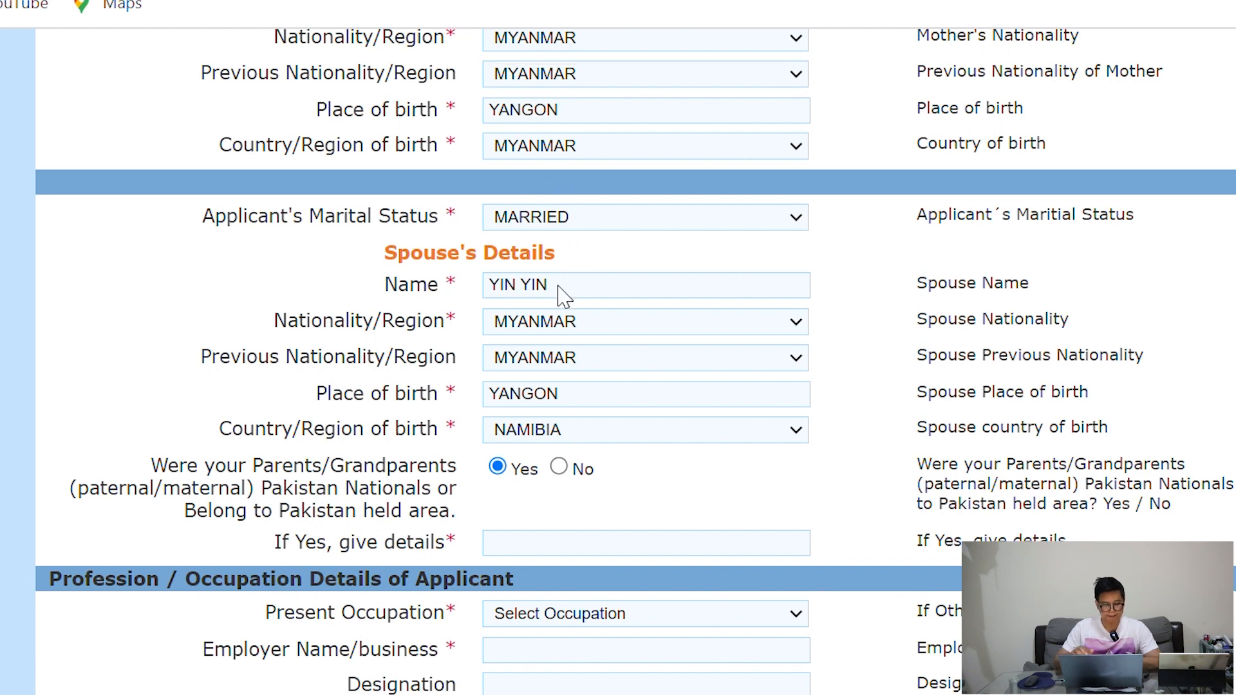
left_click(555, 383)
scroll(832, 363, "down", 1)
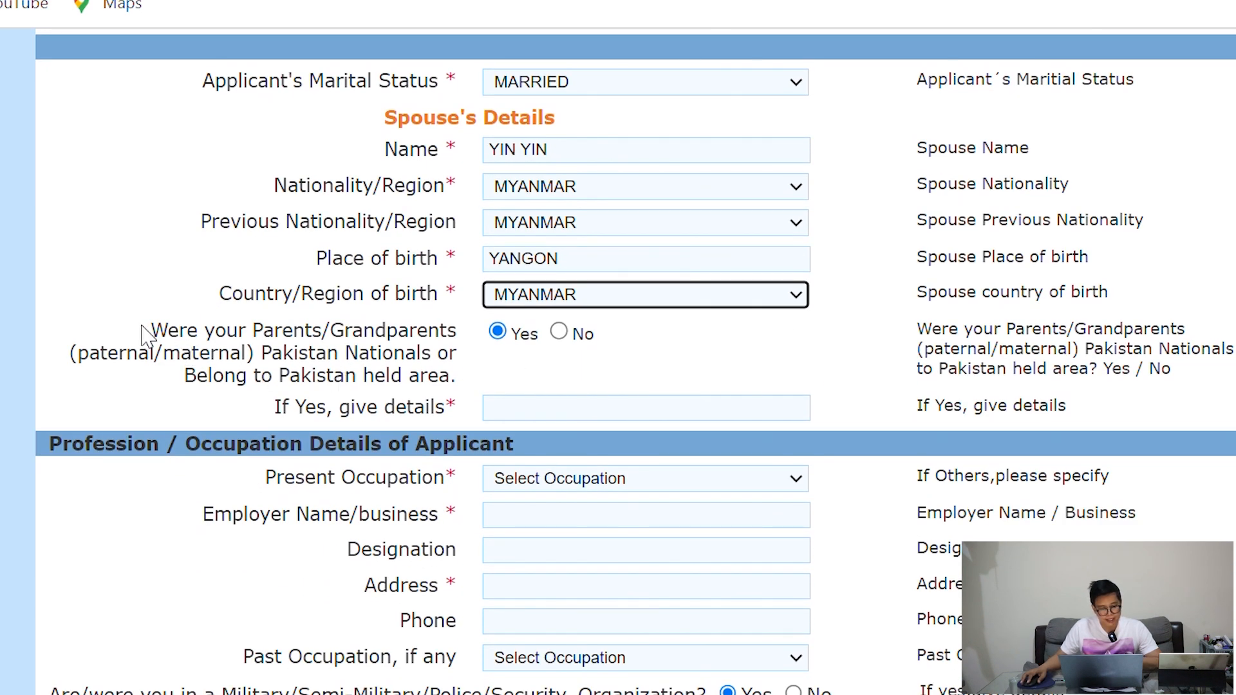
Answer No to the question about parents or grandparents being Pakistan nationals
left_click_drag(149, 331, 424, 353)
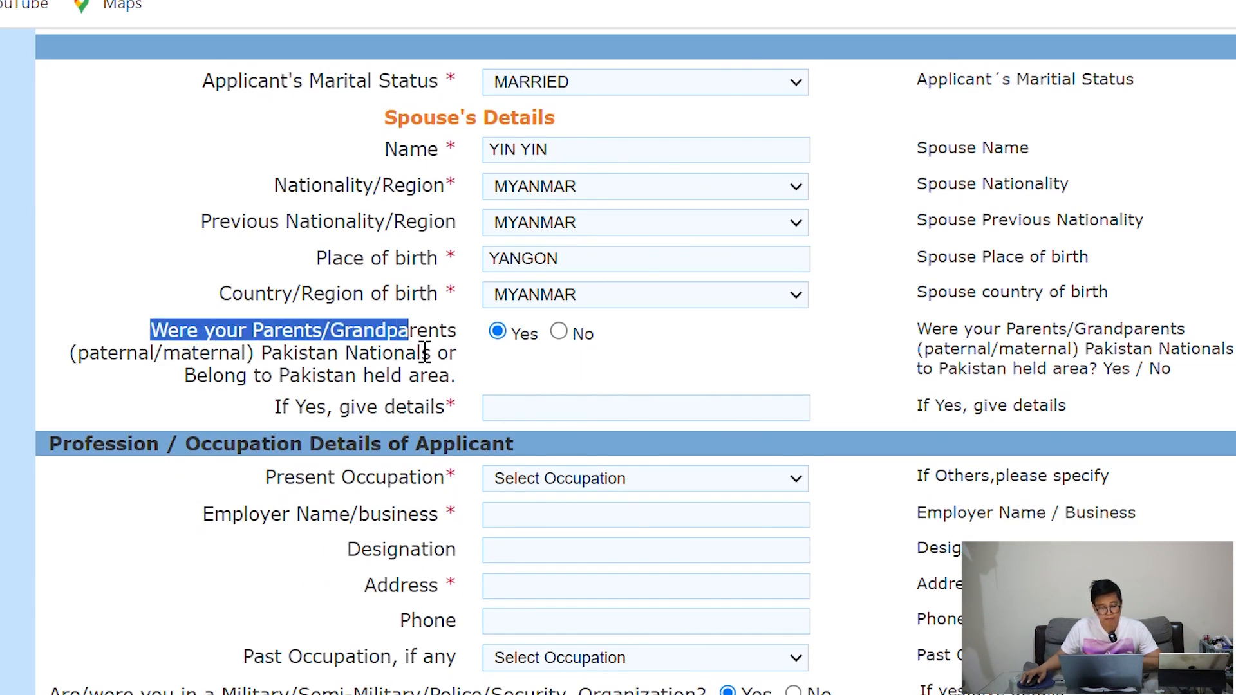
left_click_drag(186, 370, 436, 390)
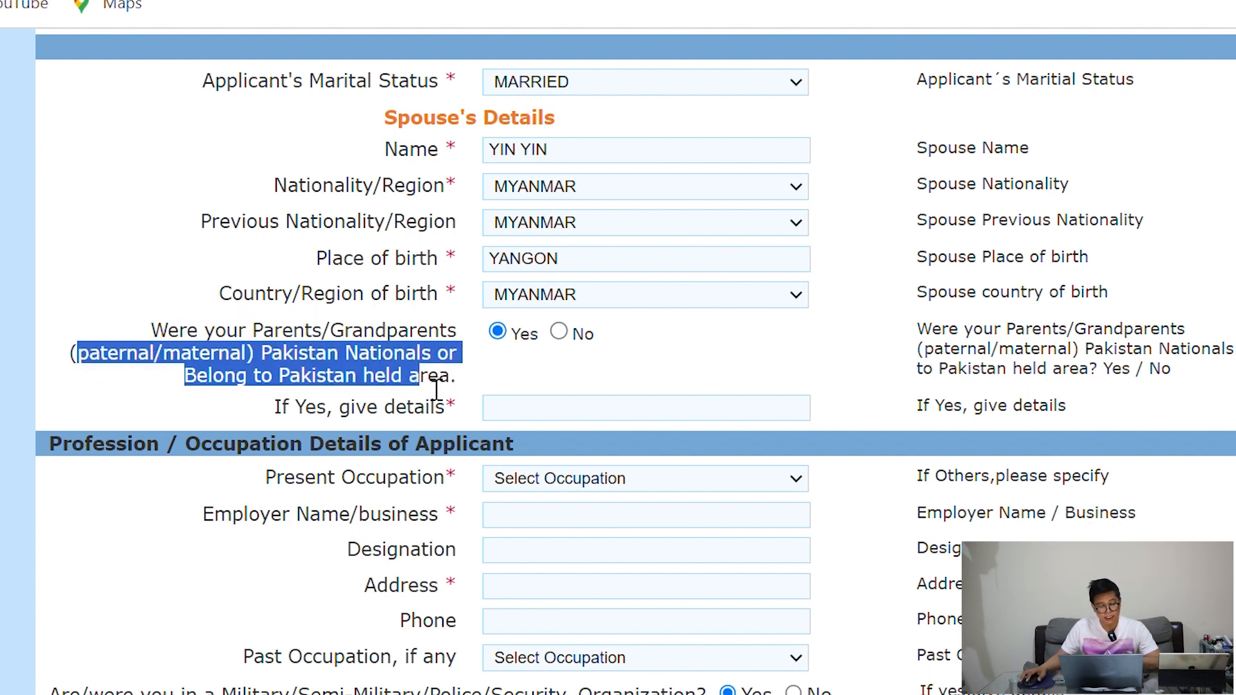
left_click(330, 388)
left_click_drag(209, 385, 428, 389)
left_click(510, 377)
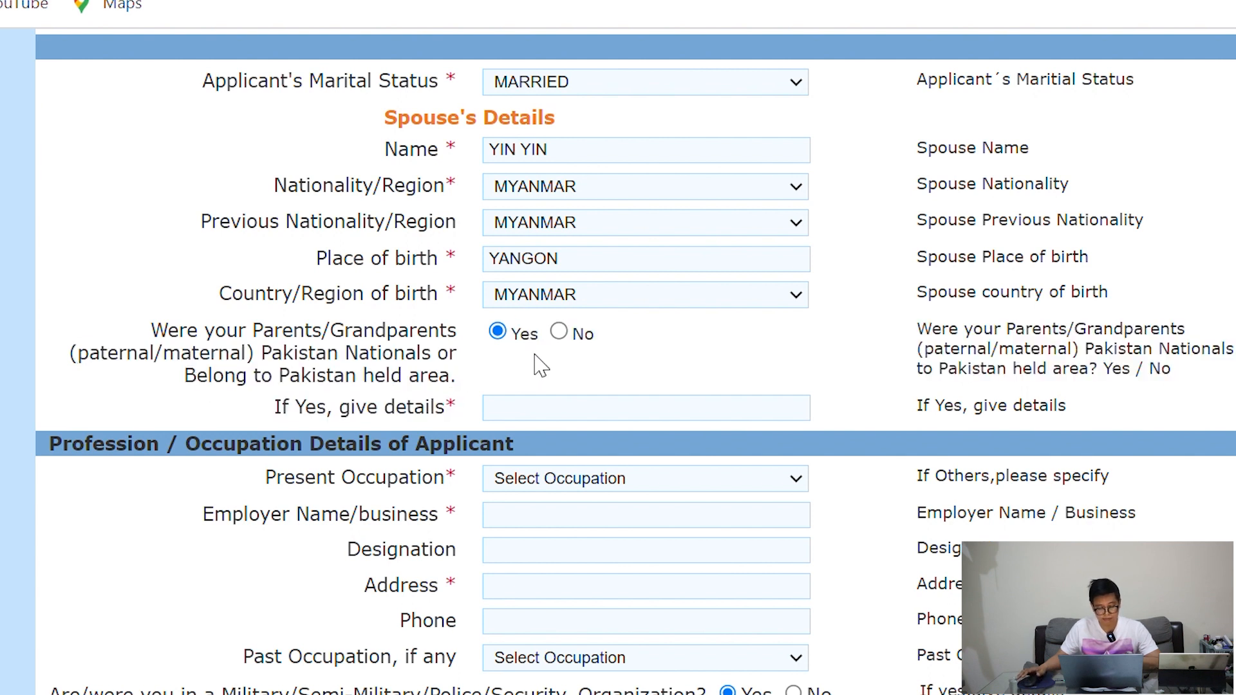
left_click(560, 335)
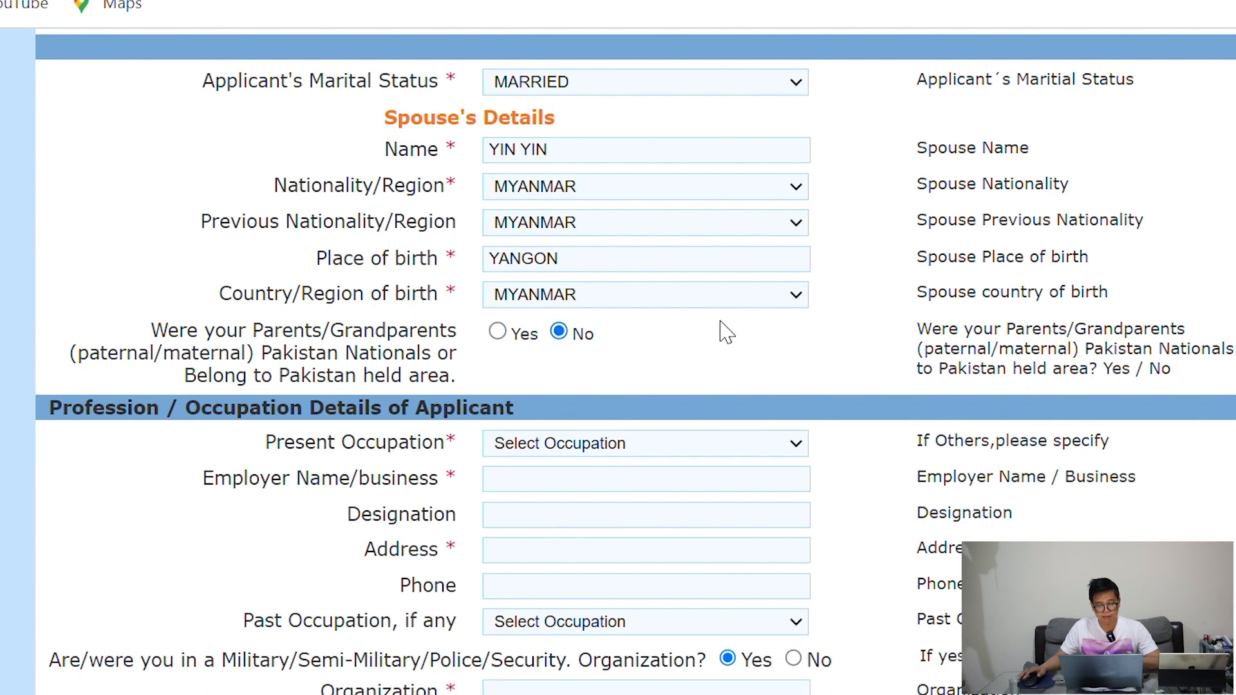
Set occupation MISSIONARY with employer railway, designation MANAGER and address yangon
scroll(718, 332, "down", 2)
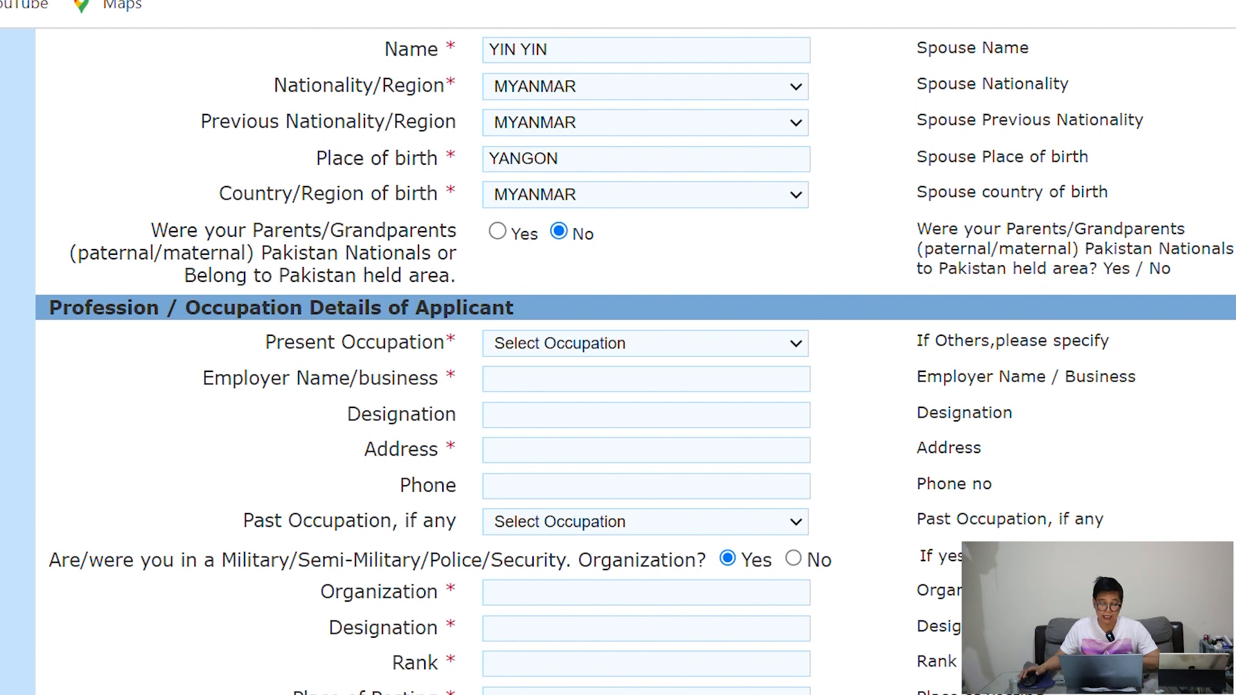
left_click(563, 490)
left_click(535, 393)
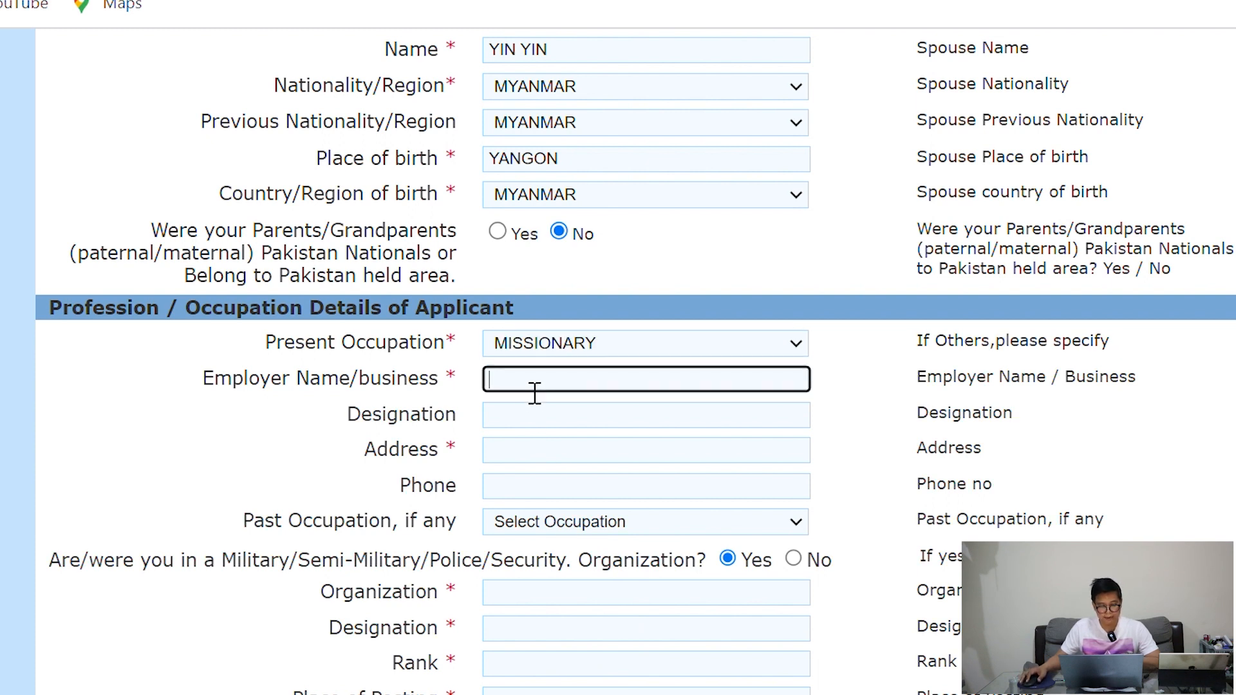
type("rail")
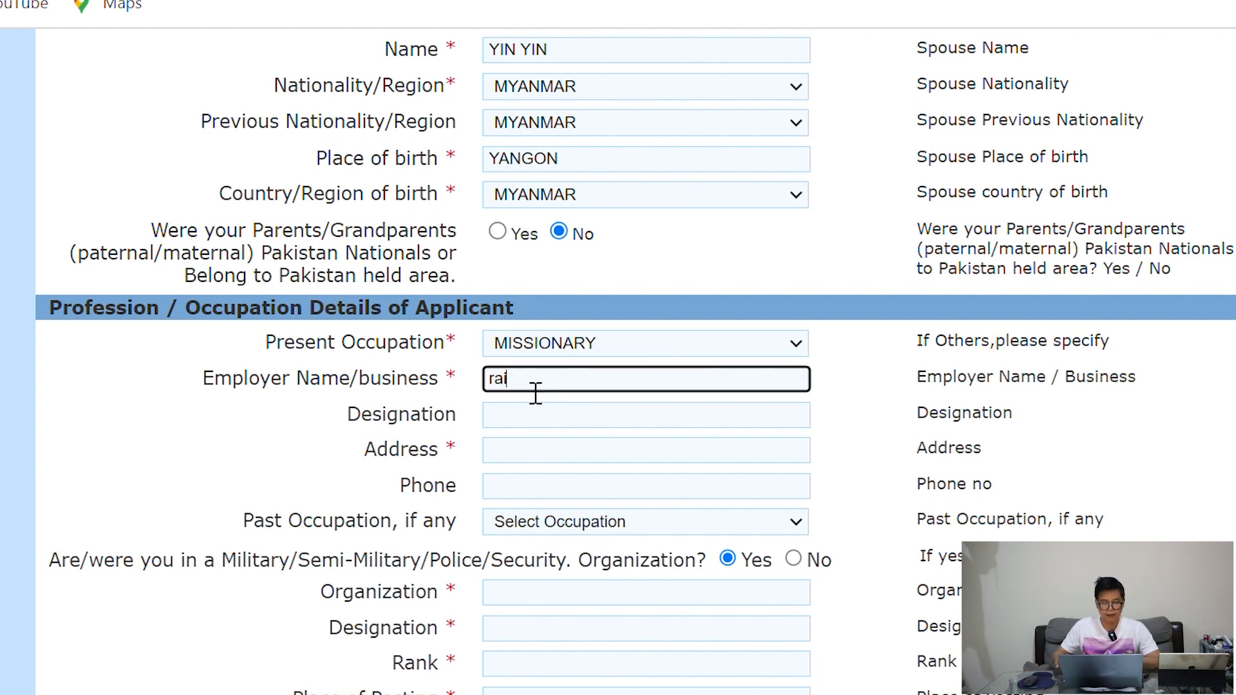
type("way")
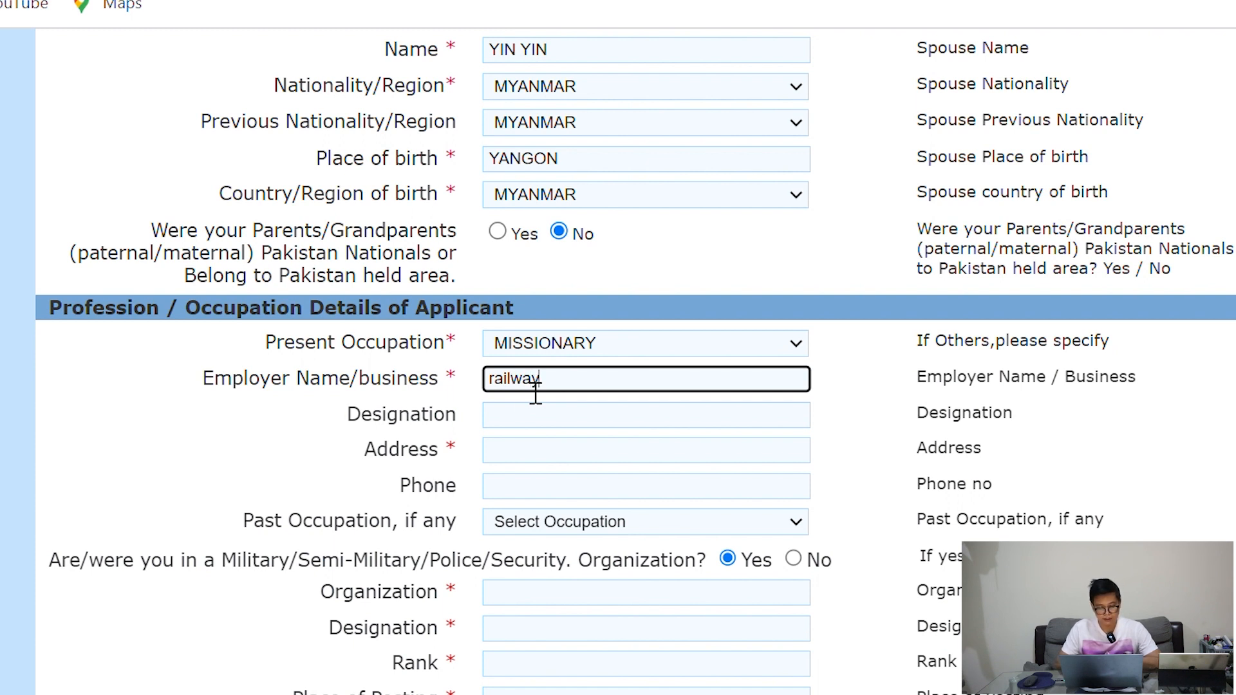
left_click(535, 415)
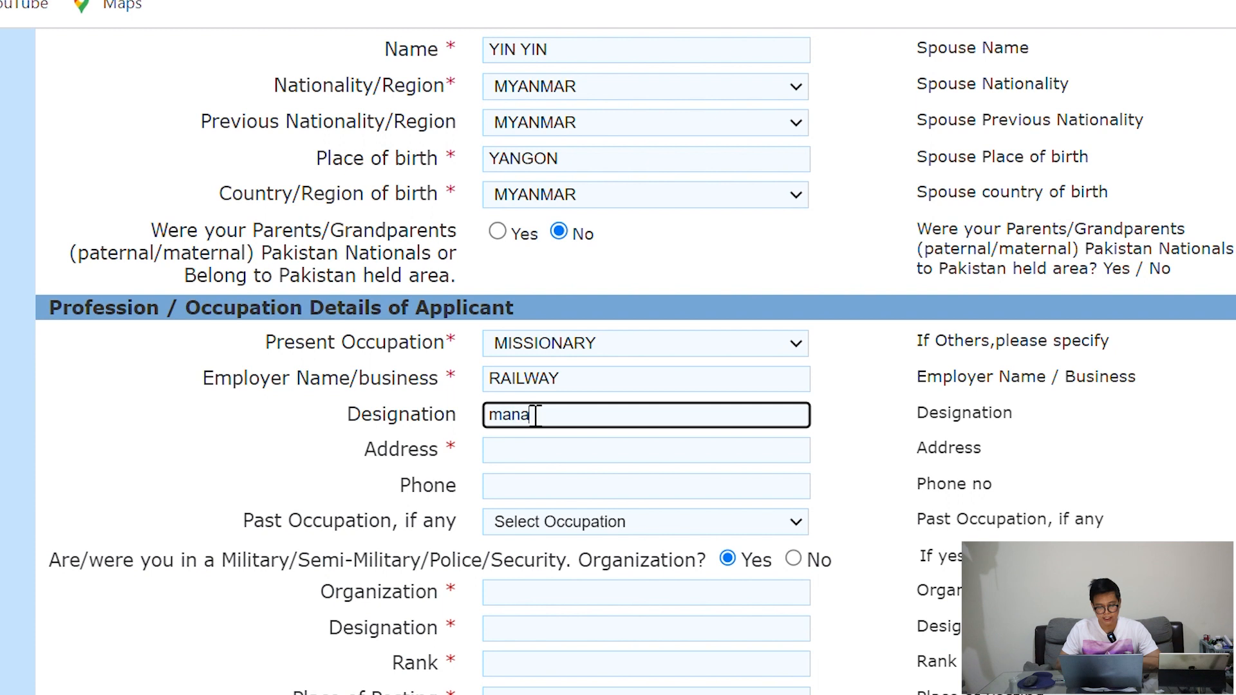
left_click(531, 463)
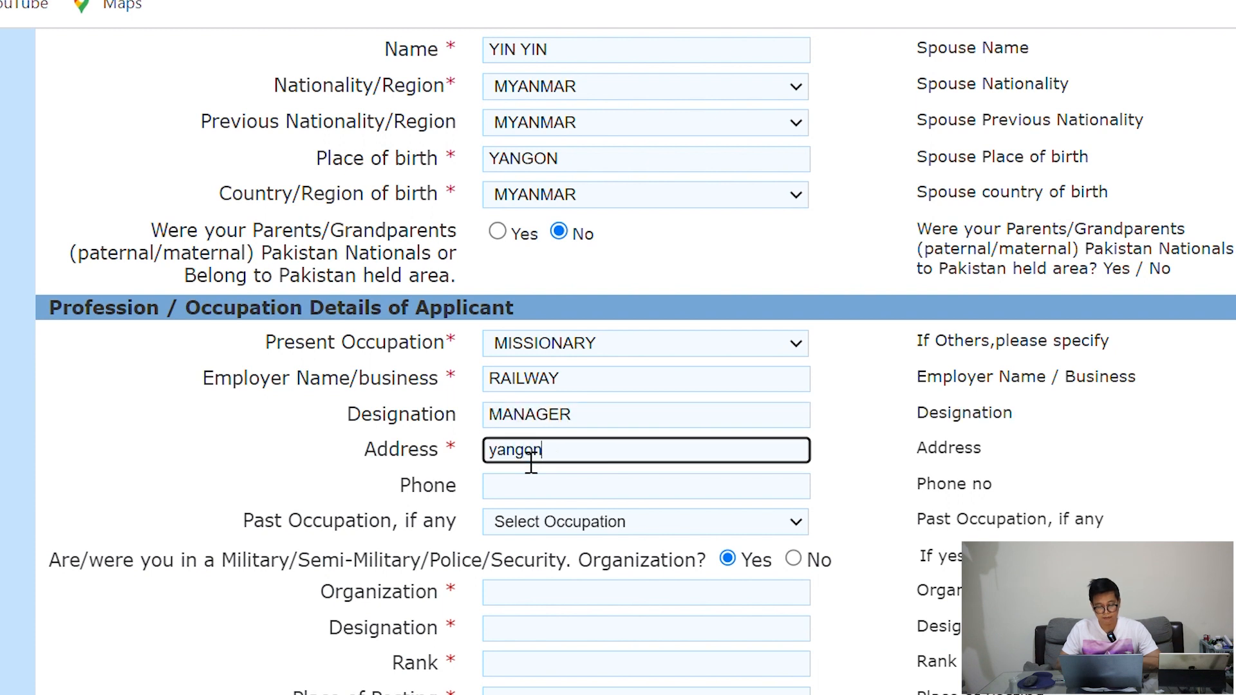
type("yangon")
Enter the employer's phone number, answer No on military service, and save the page
left_click(528, 499)
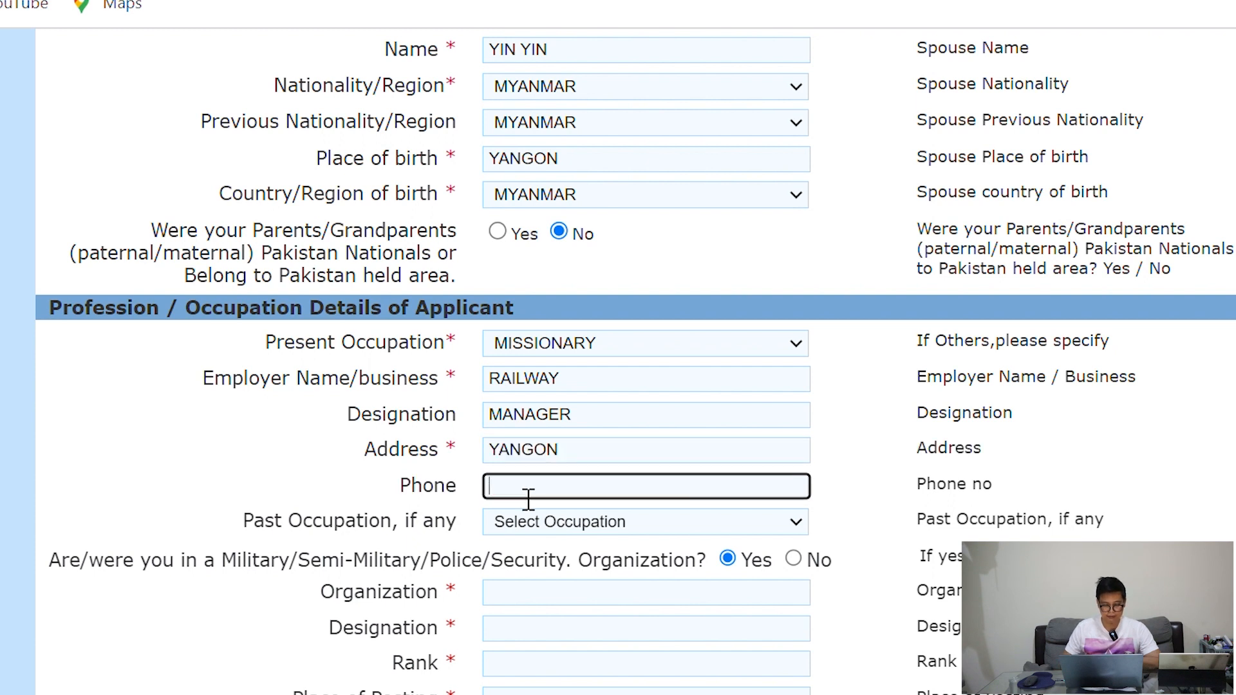
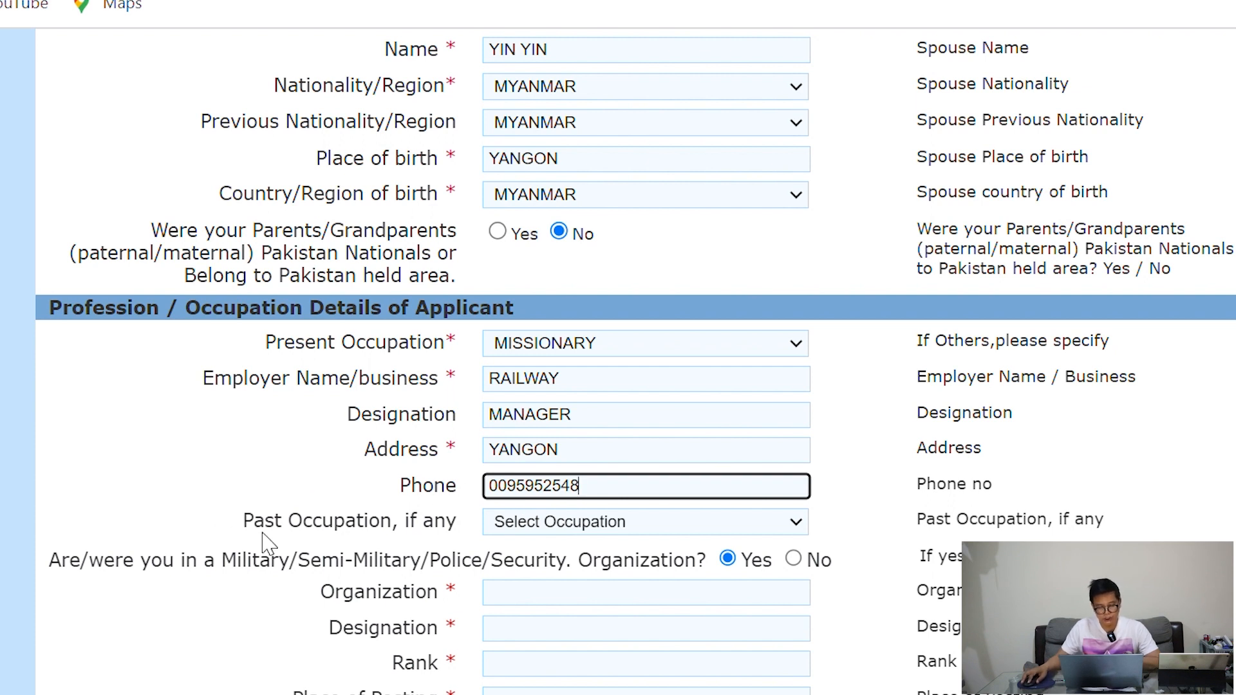
left_click_drag(254, 521, 405, 540)
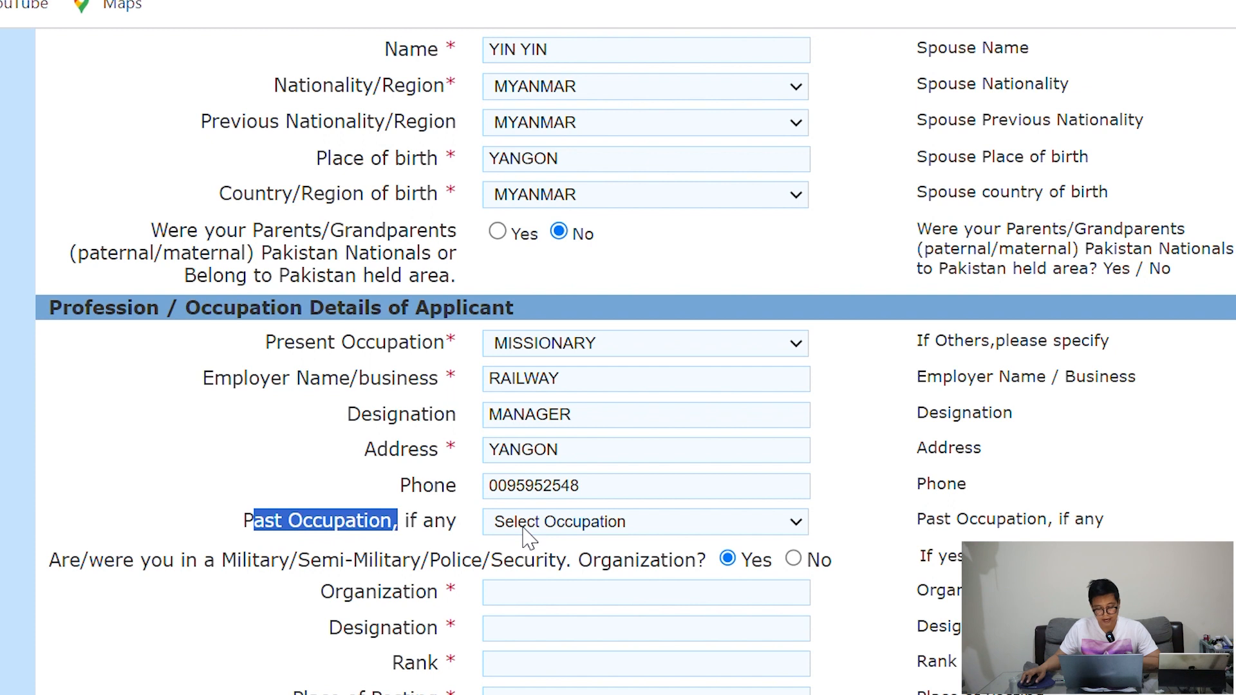
left_click(443, 531)
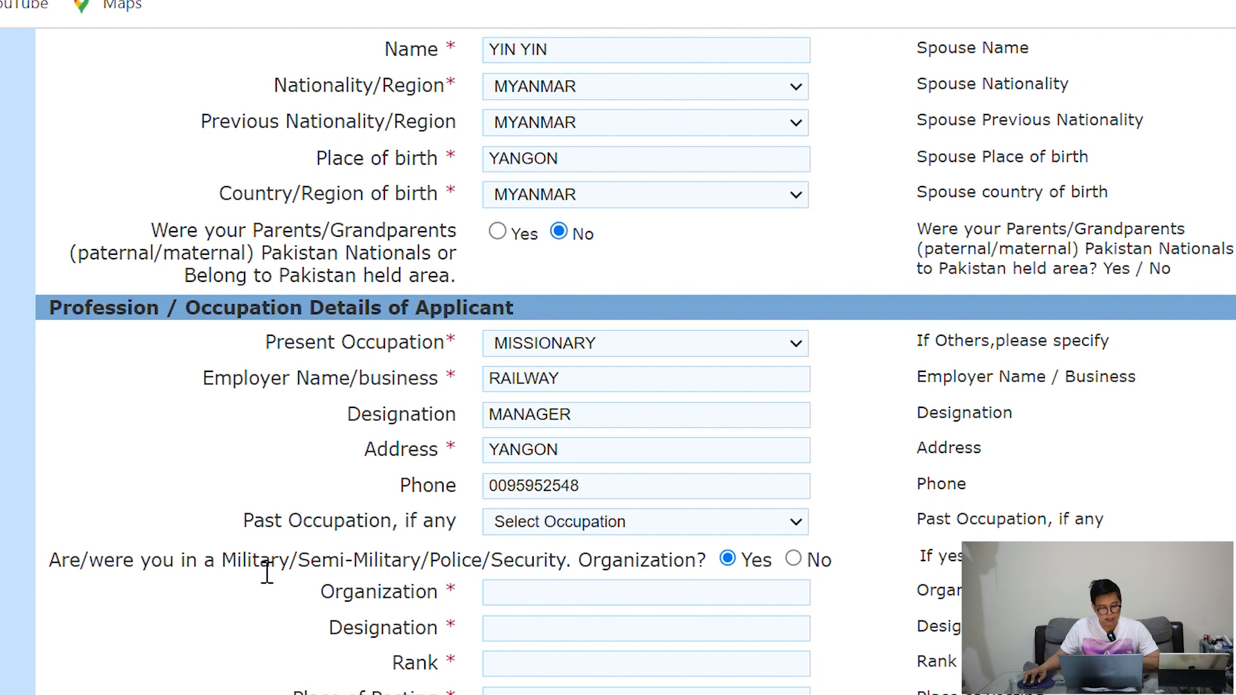
left_click_drag(68, 570, 626, 577)
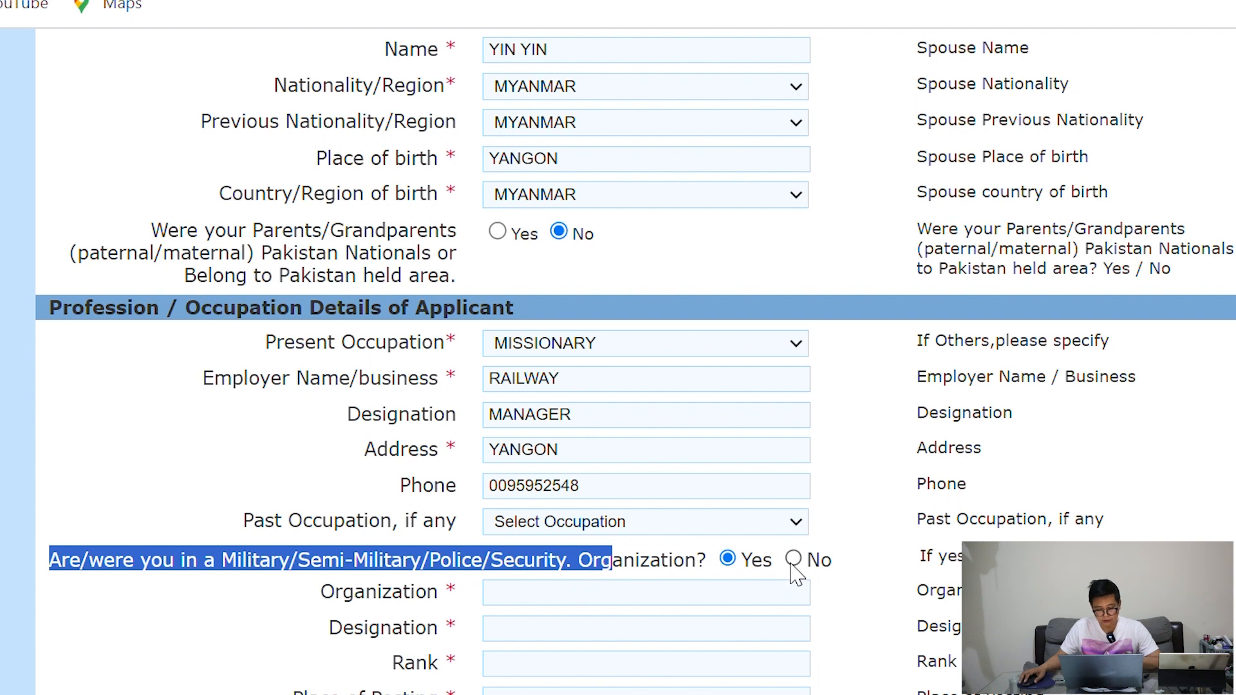
scroll(798, 572, "up", 2)
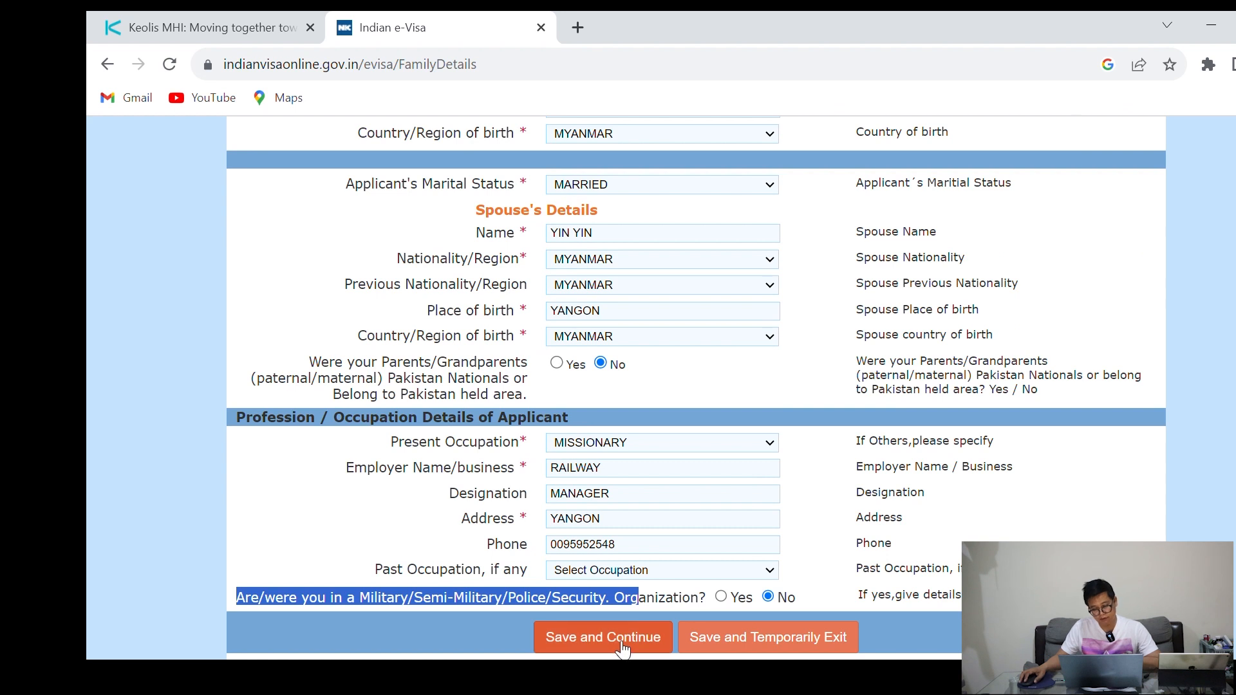
left_click(621, 642)
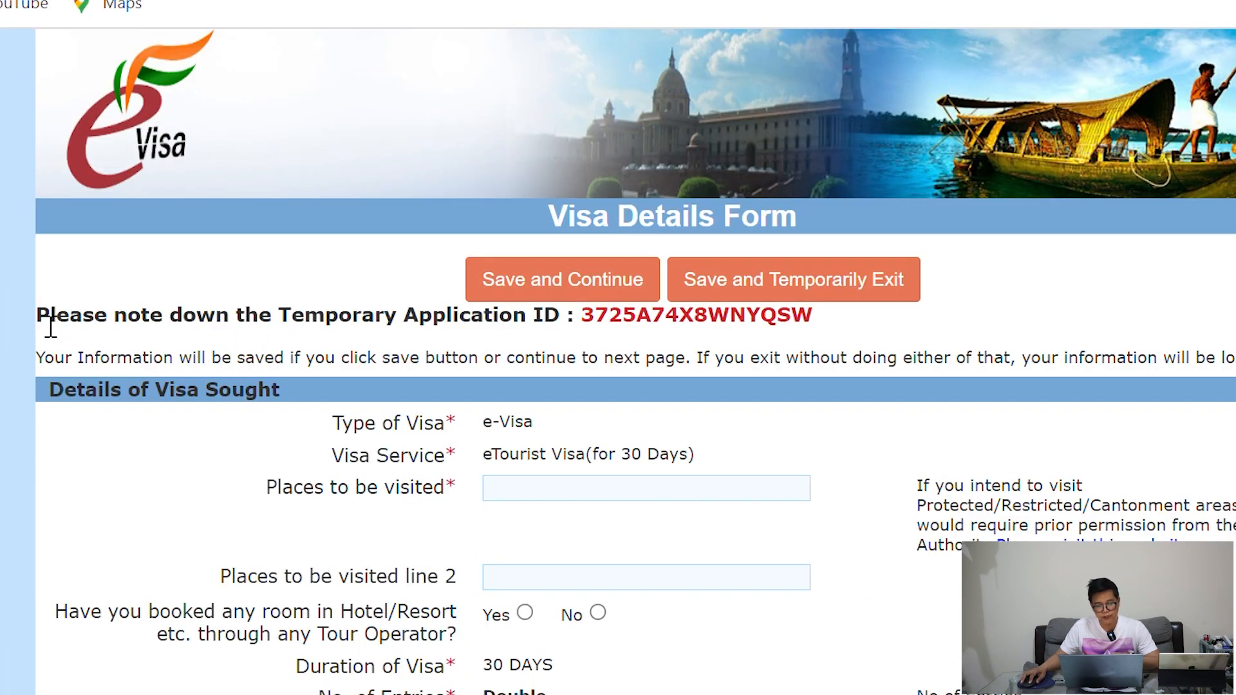
Review the temporary application ID shown on the Visa Details Form
left_click_drag(50, 327, 470, 348)
left_click(714, 353)
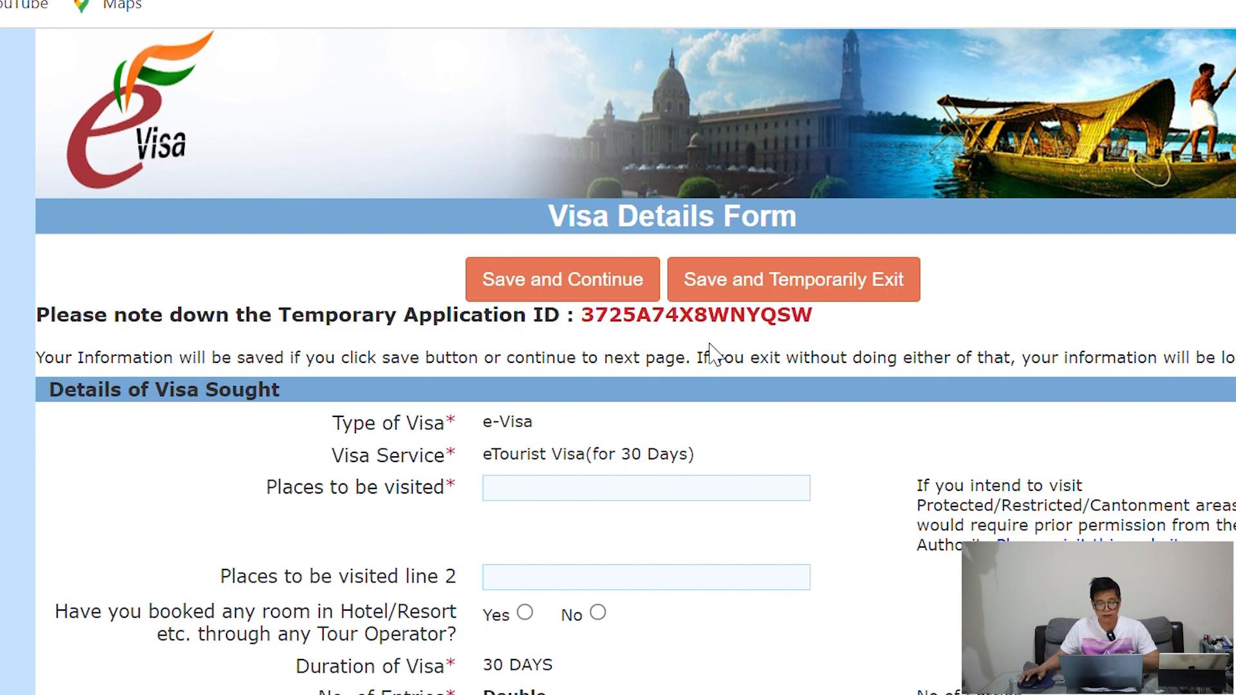
left_click_drag(822, 328, 847, 336)
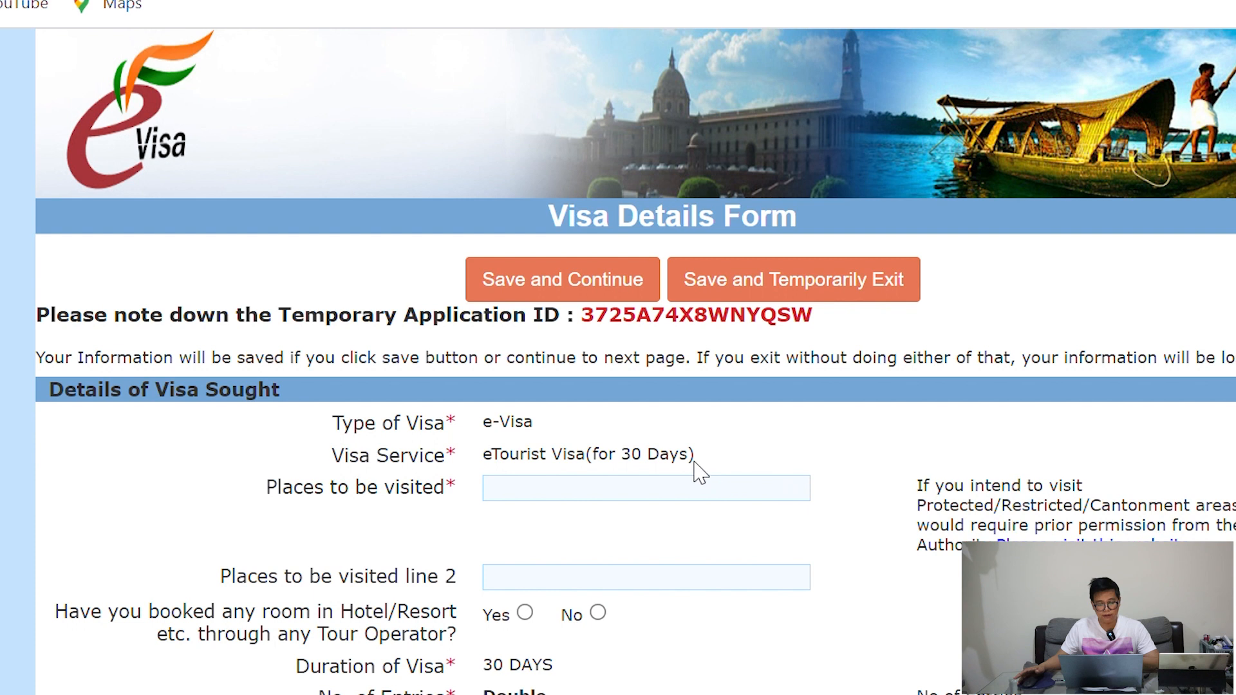
scroll(699, 470, "down", 2)
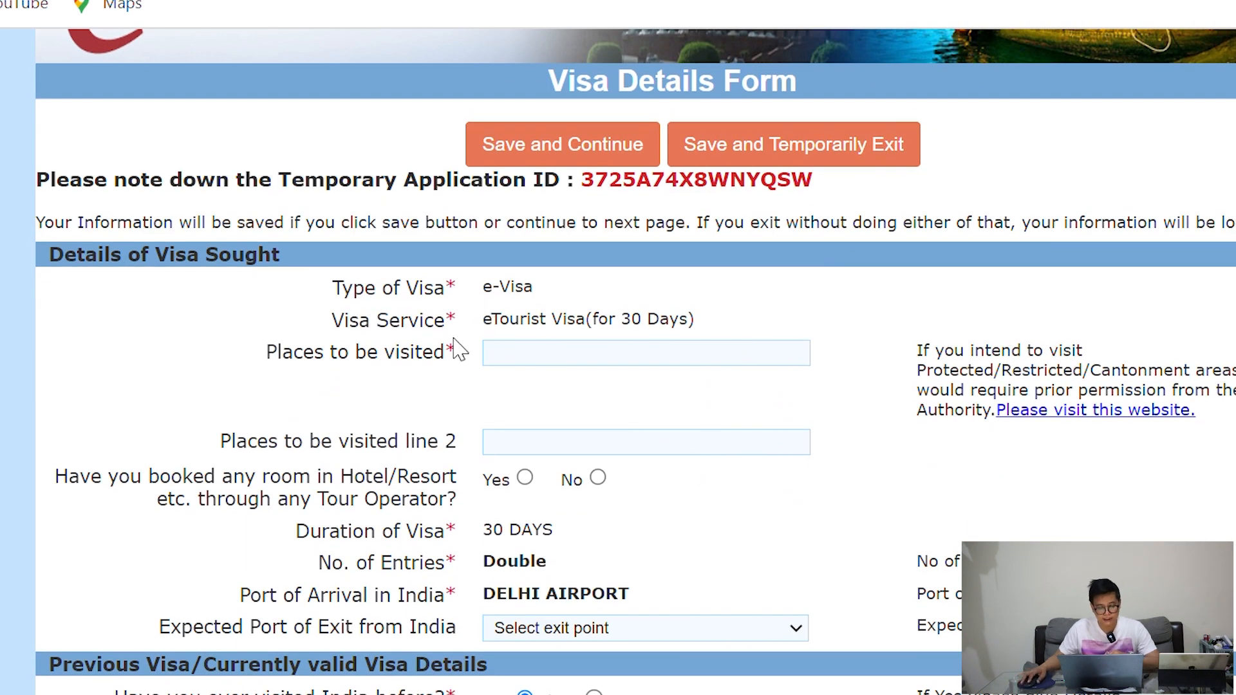
Enter places to be visited as TAJ MAHA DHAILI KARELA without invalid punctuation
left_click(525, 359)
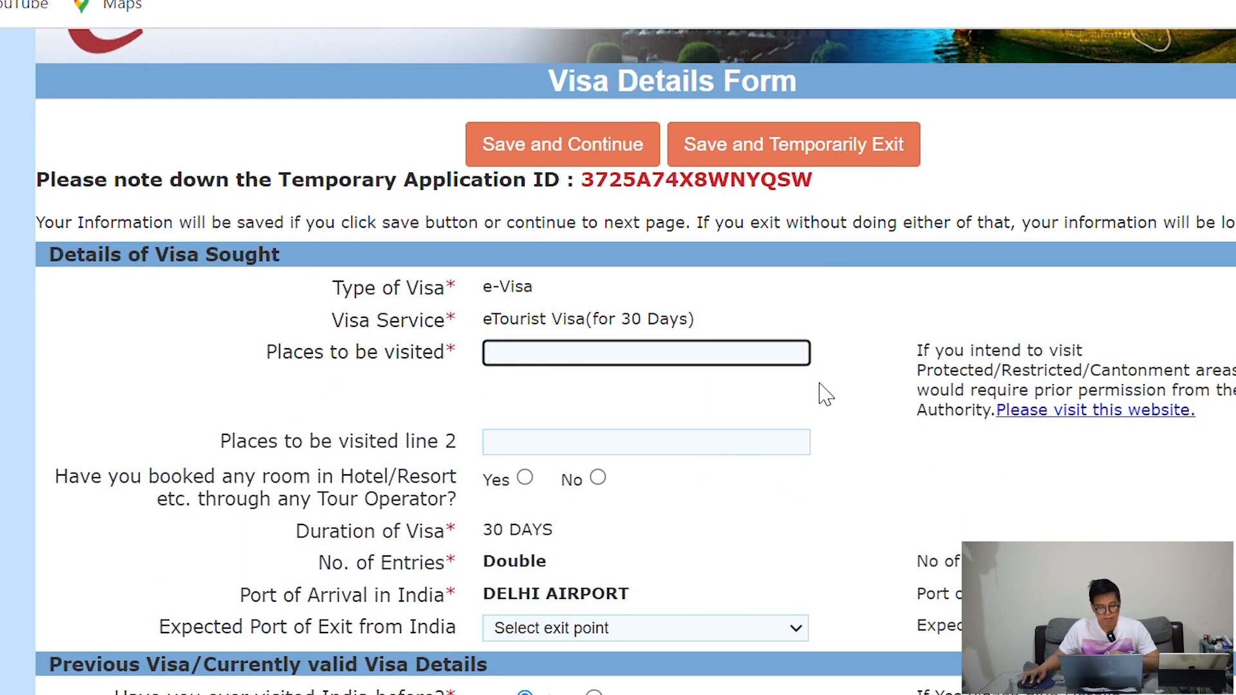
type("Taj Maha, Dhailu")
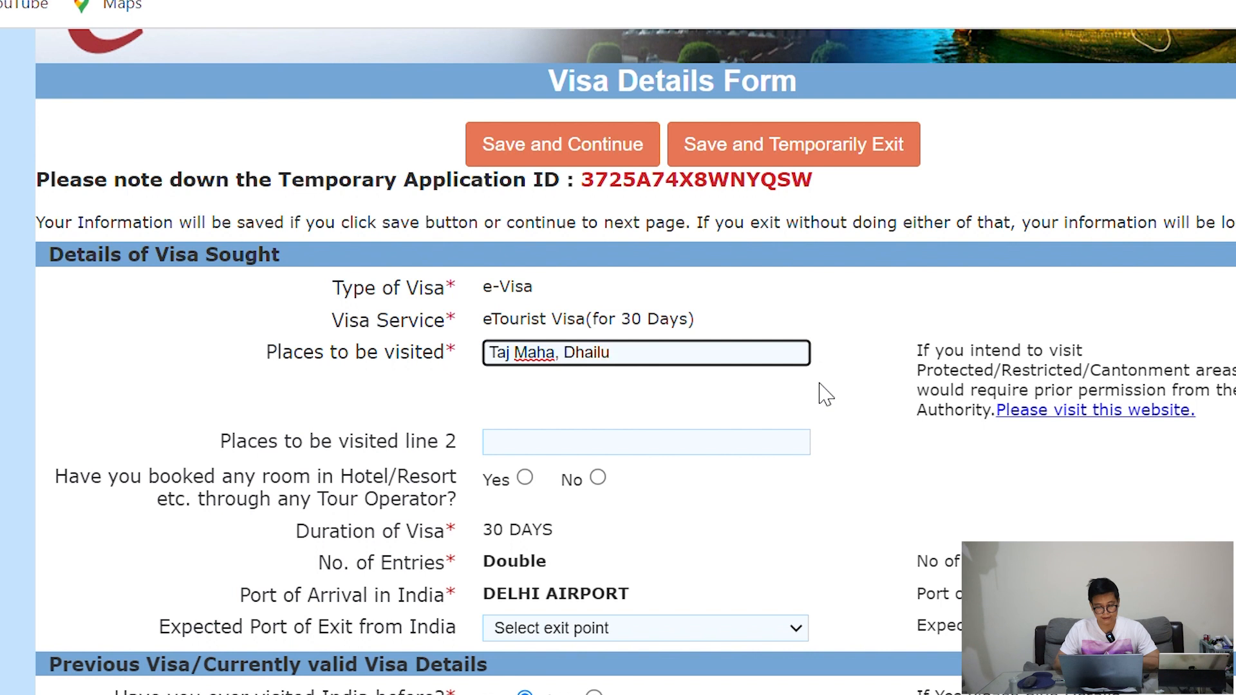
key("BackSpace")
type("i. ")
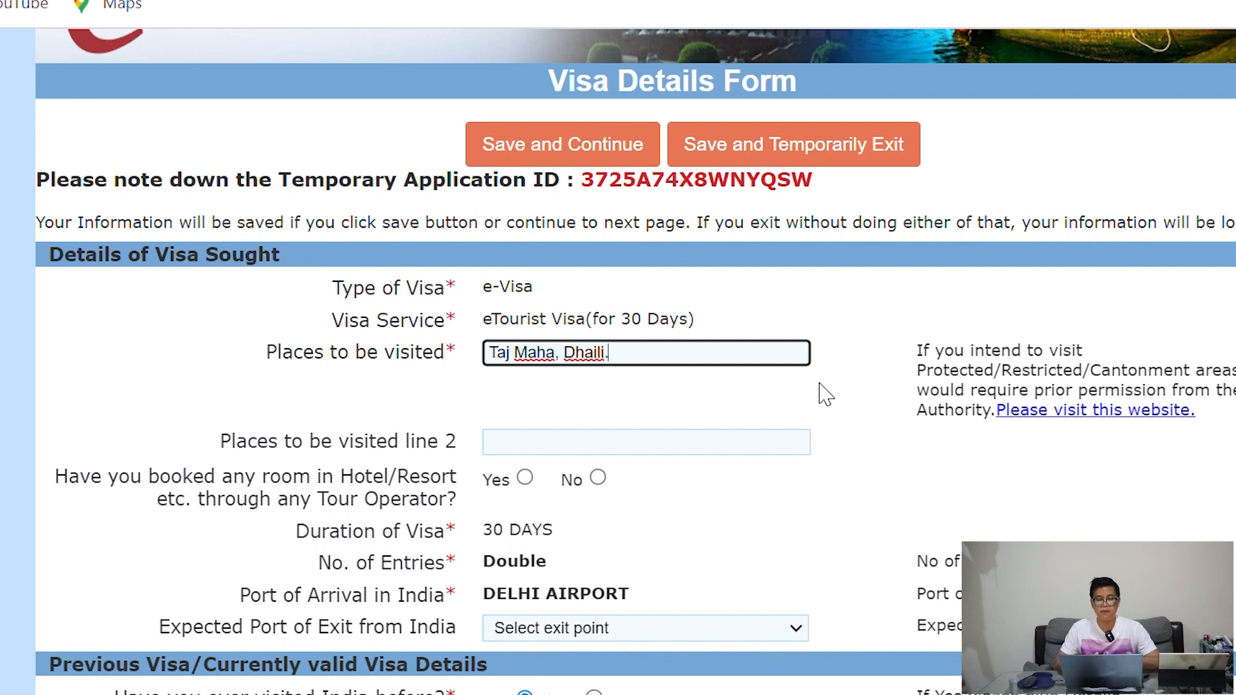
type("Kar")
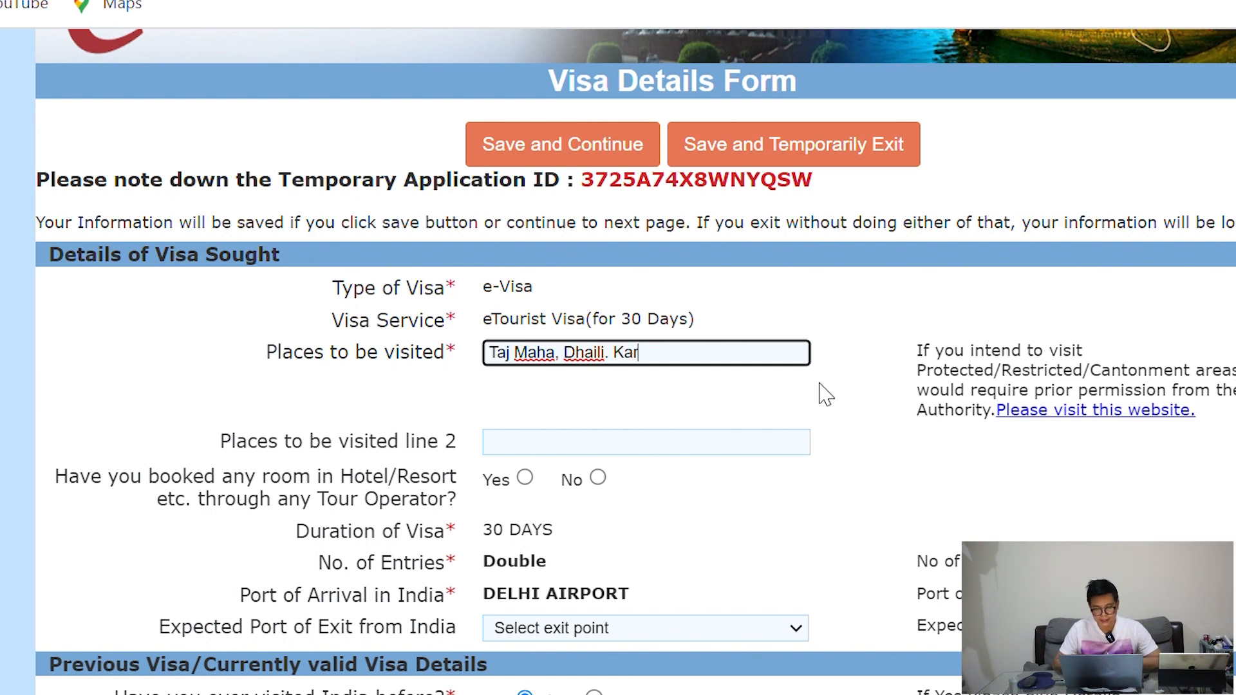
type("ela")
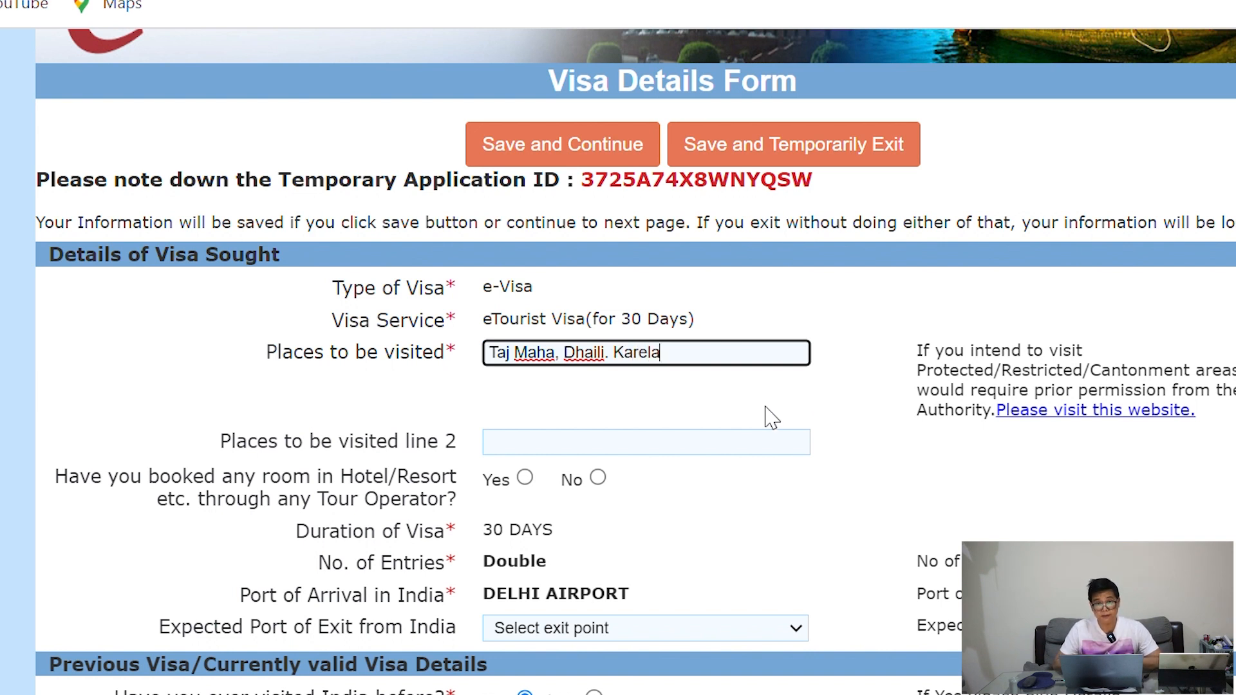
left_click(519, 442)
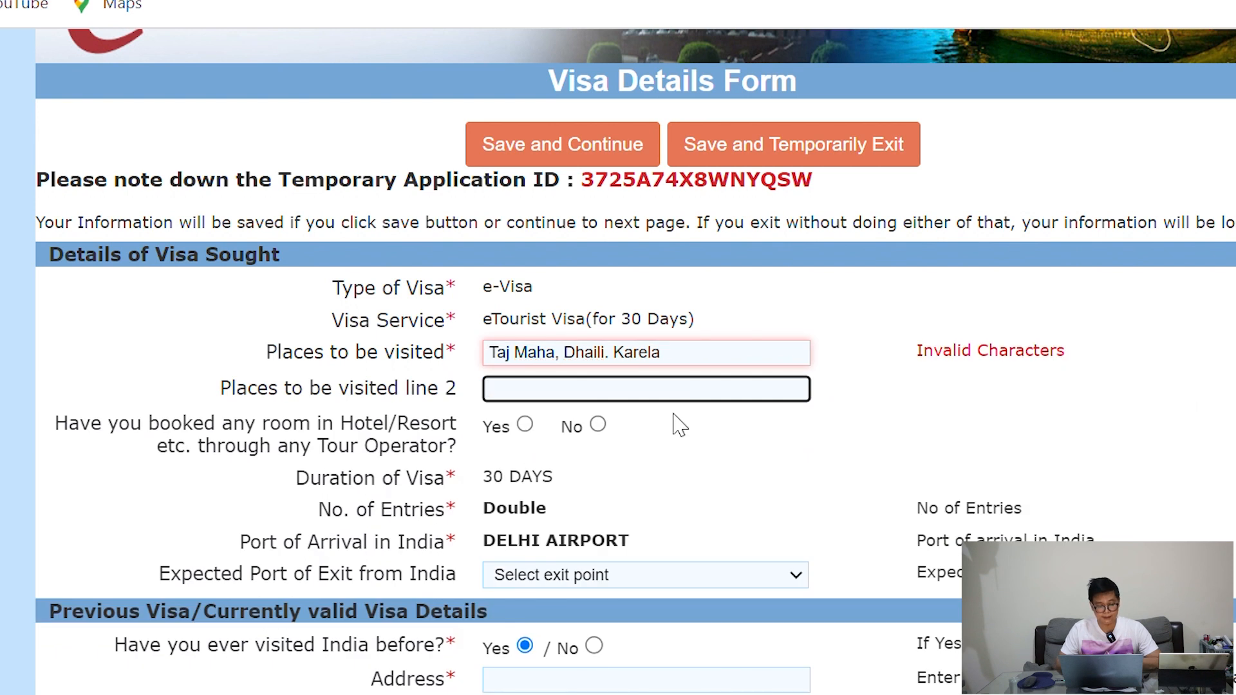
left_click(633, 358)
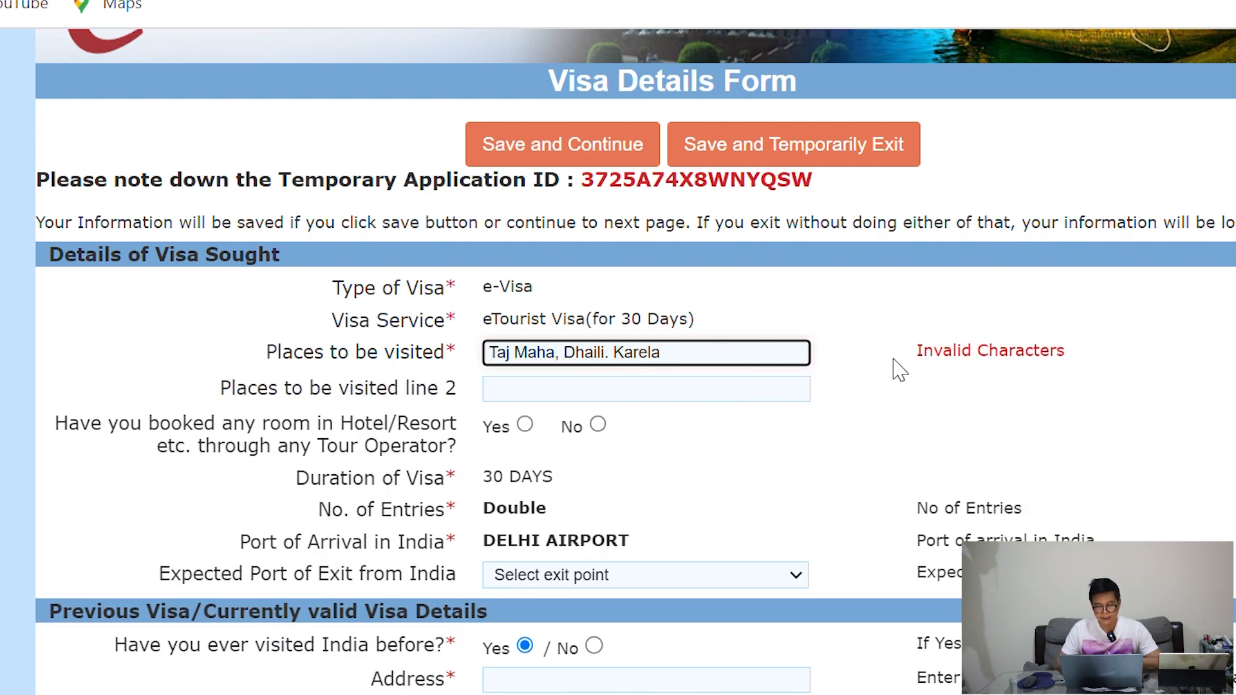
left_click_drag(1096, 358, 931, 365)
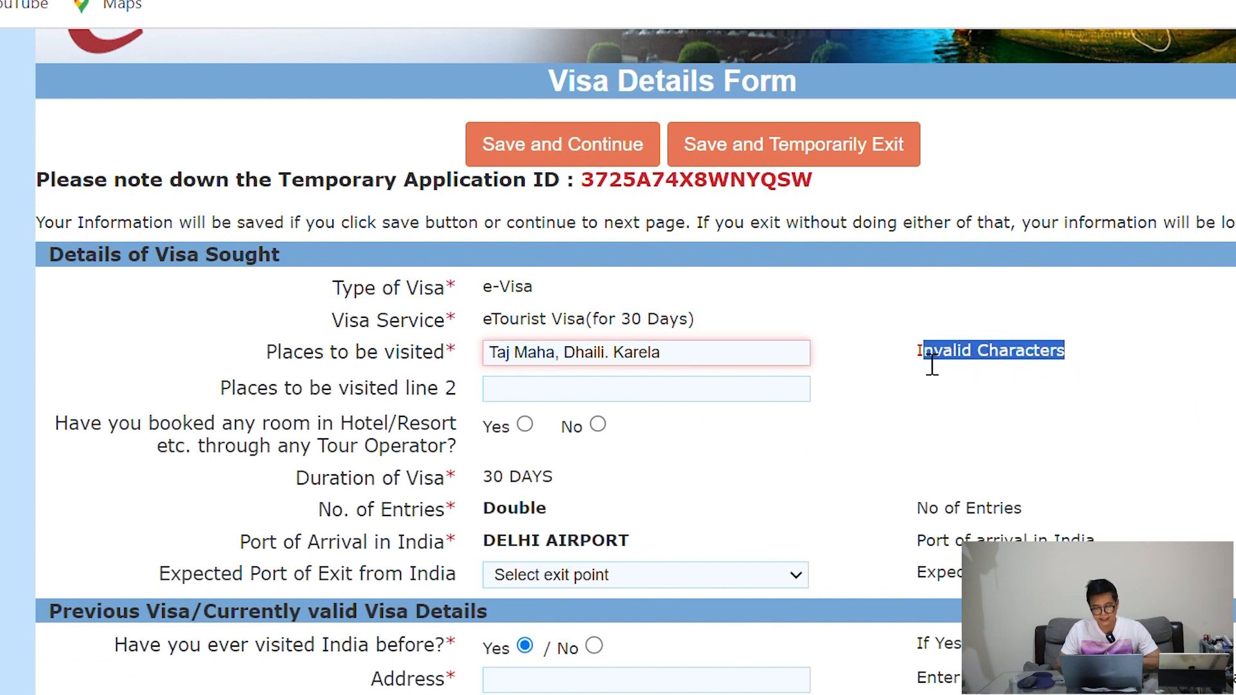
left_click(557, 361)
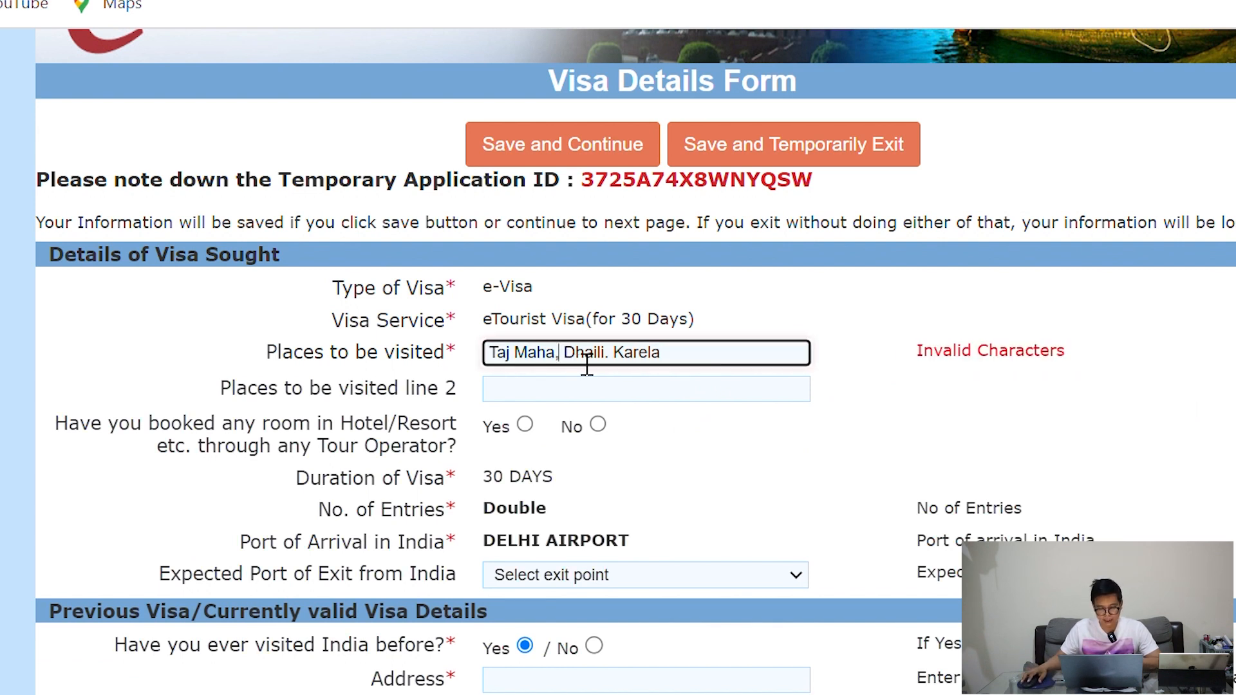
key("BackSpace")
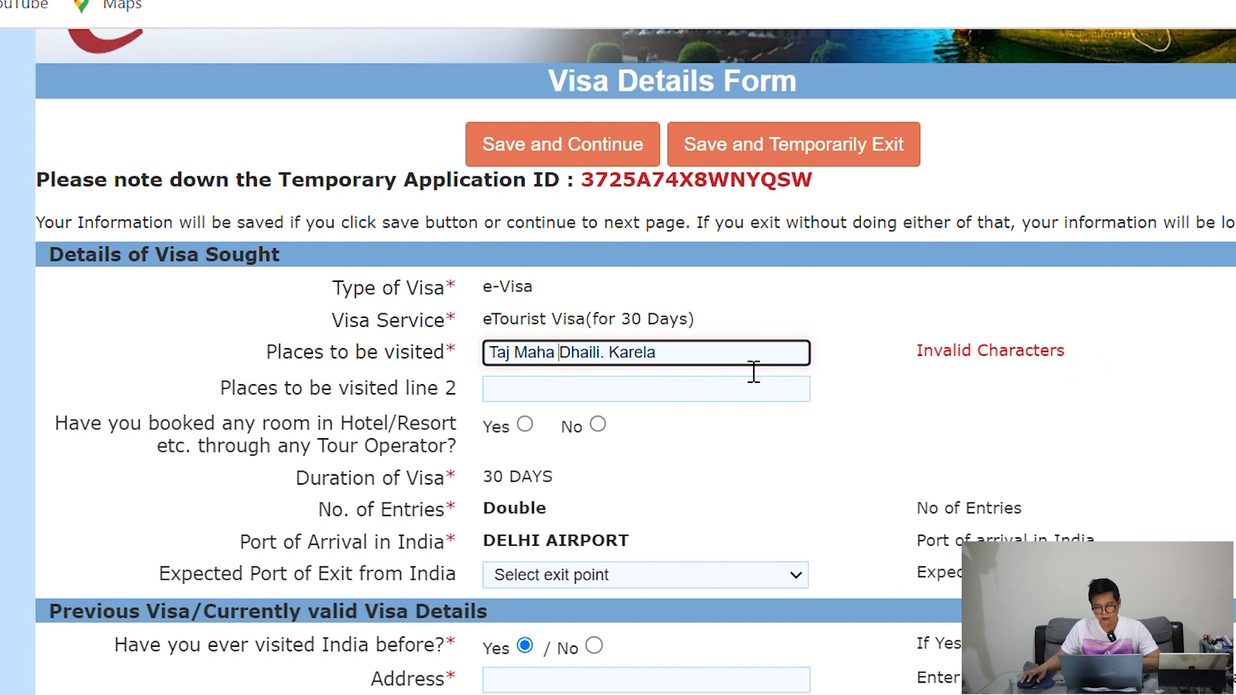
key("BackSpace")
left_click(901, 403)
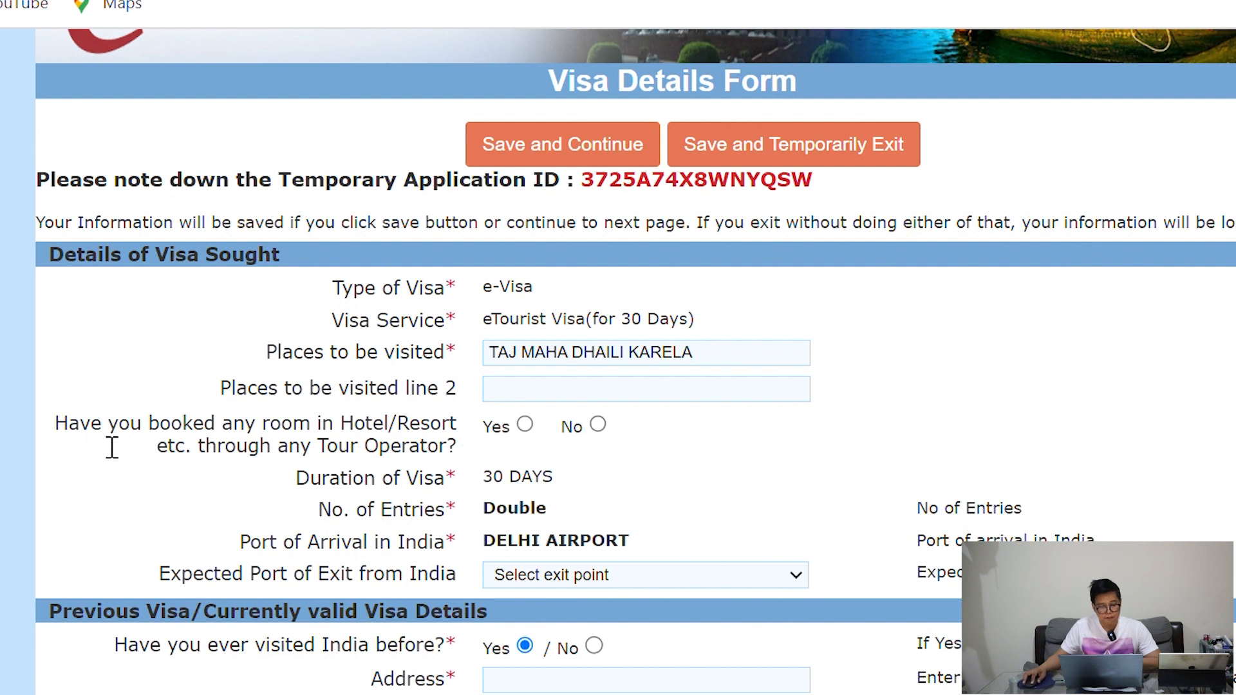
Answer No to the hotel booking question
left_click_drag(69, 429, 383, 440)
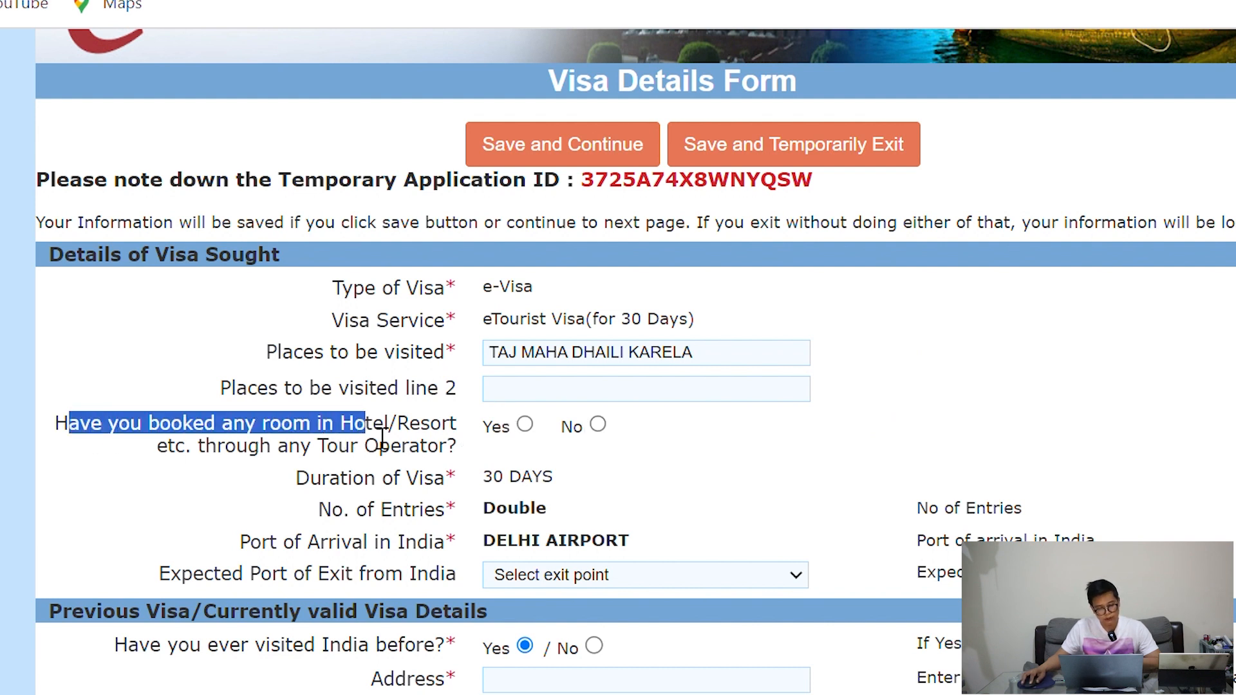
left_click(552, 452)
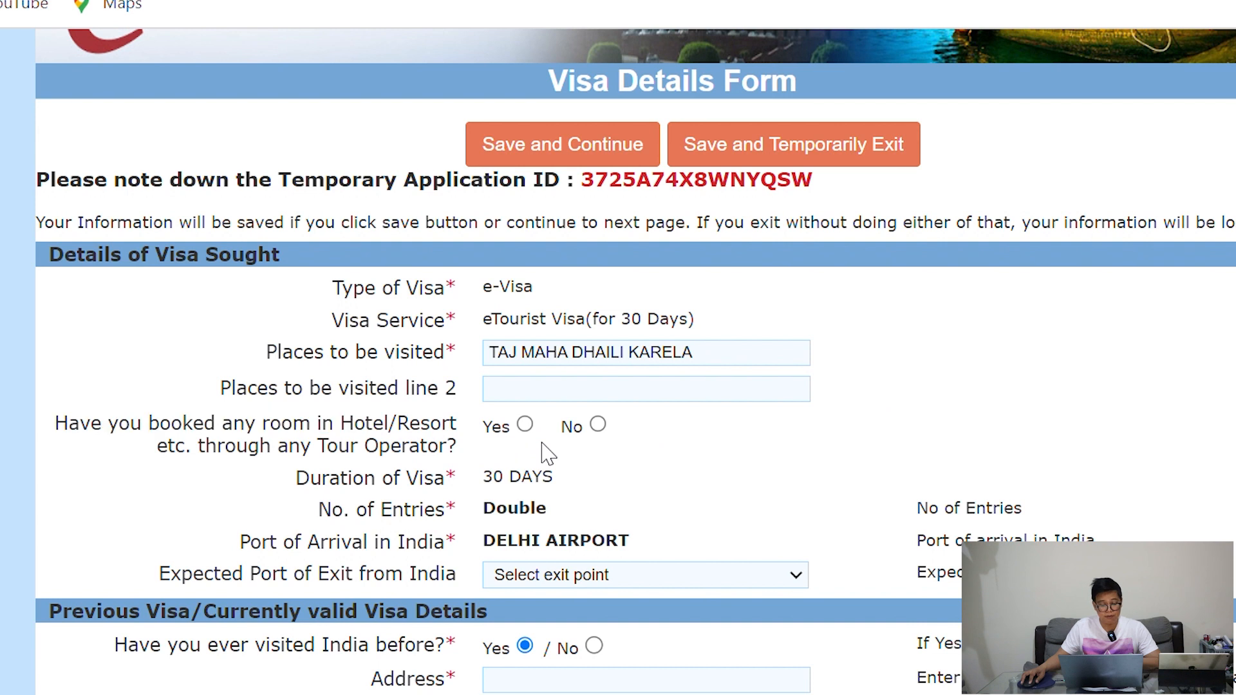
left_click(525, 428)
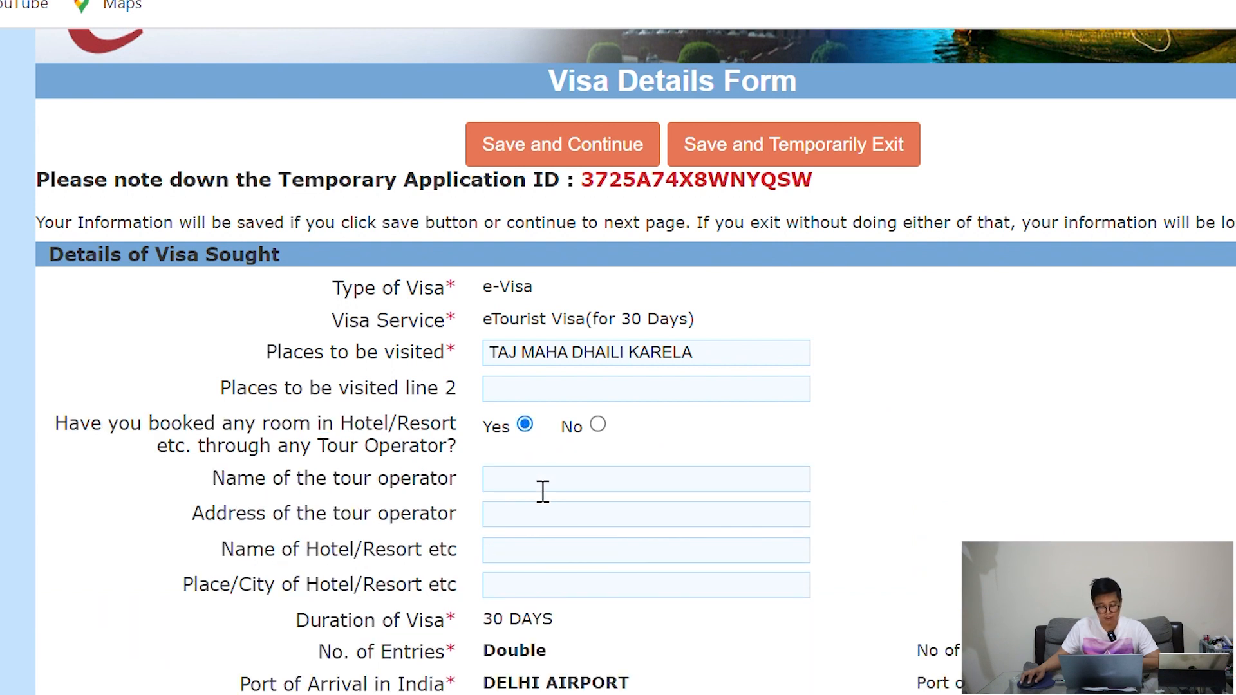
left_click(598, 425)
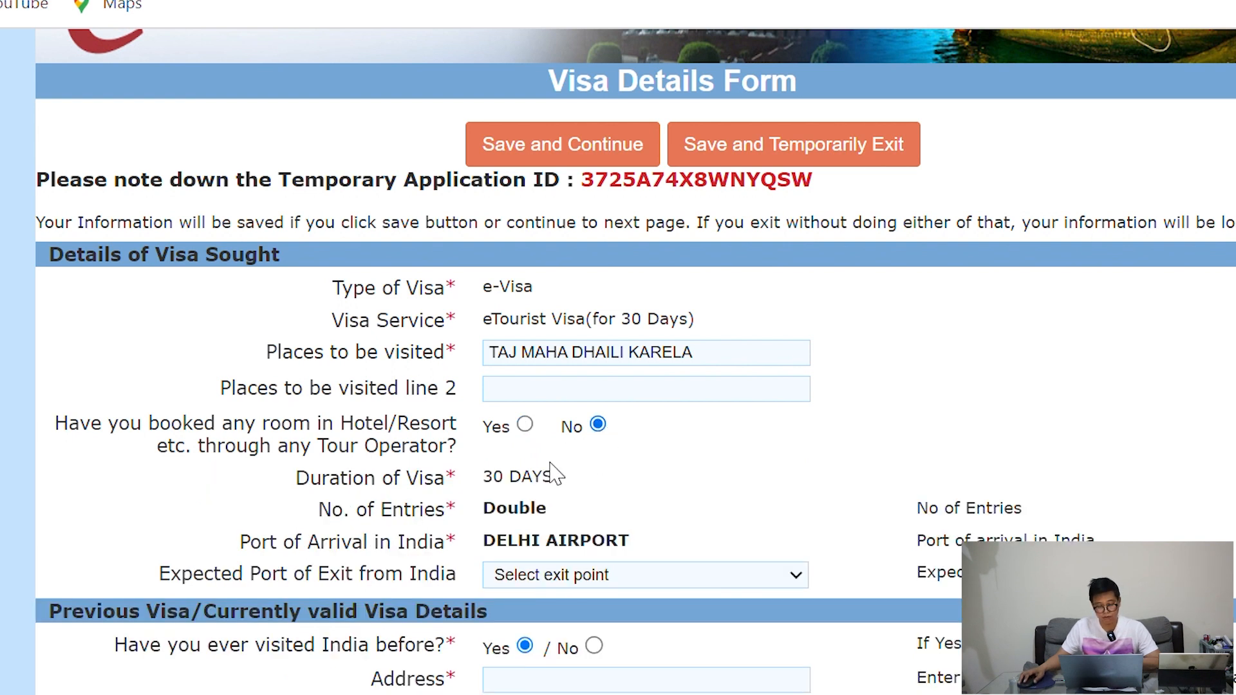
scroll(650, 476, "down", 2)
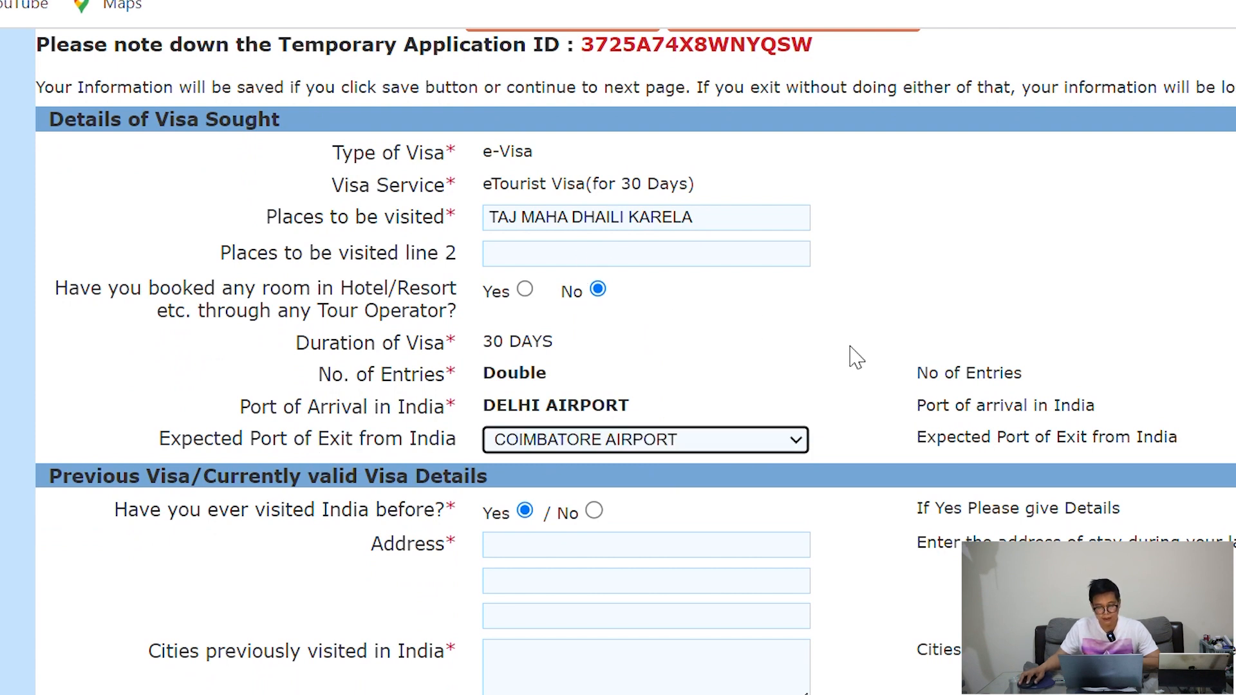
Mark No for 'visited India before' and for 'permission to visit or extend stay refused'
scroll(851, 345, "down", 2)
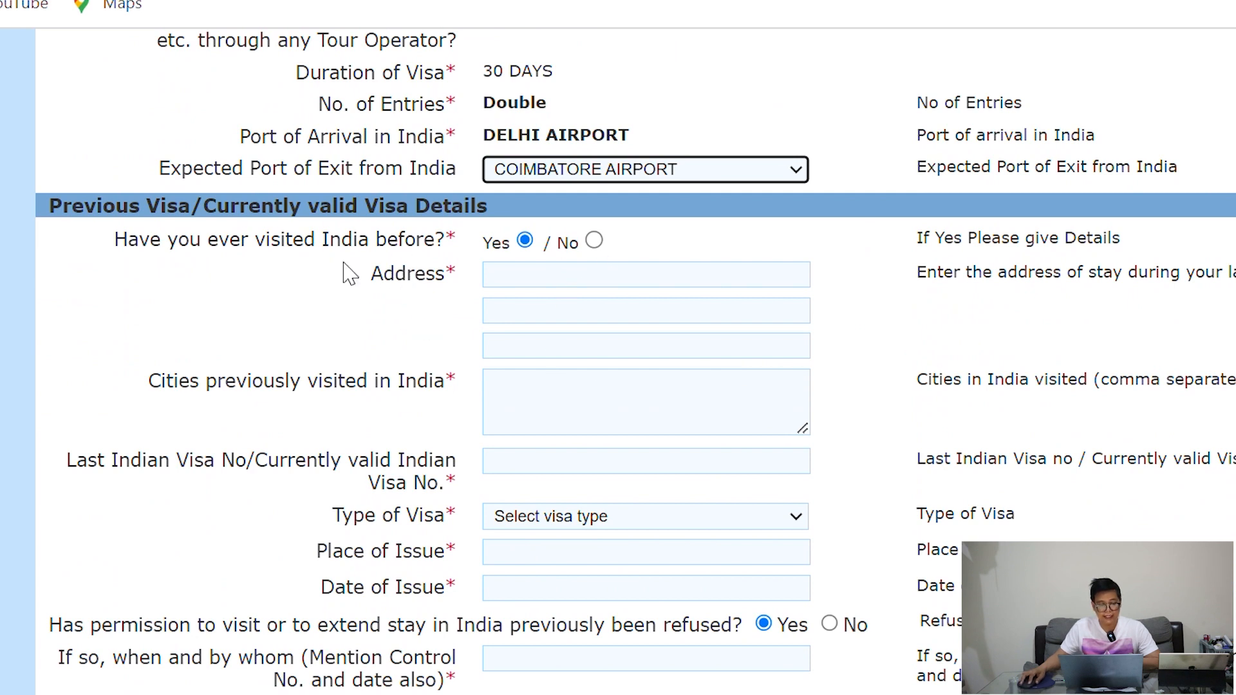
left_click_drag(119, 256, 386, 262)
left_click(464, 315)
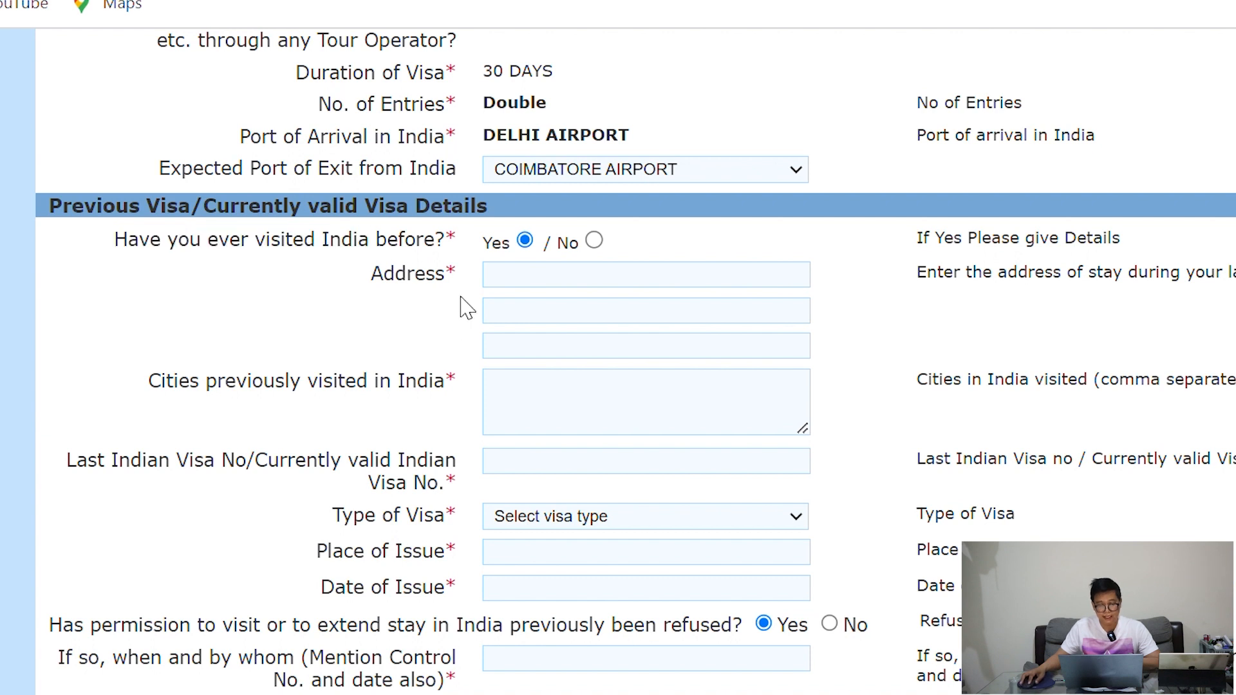
left_click(593, 242)
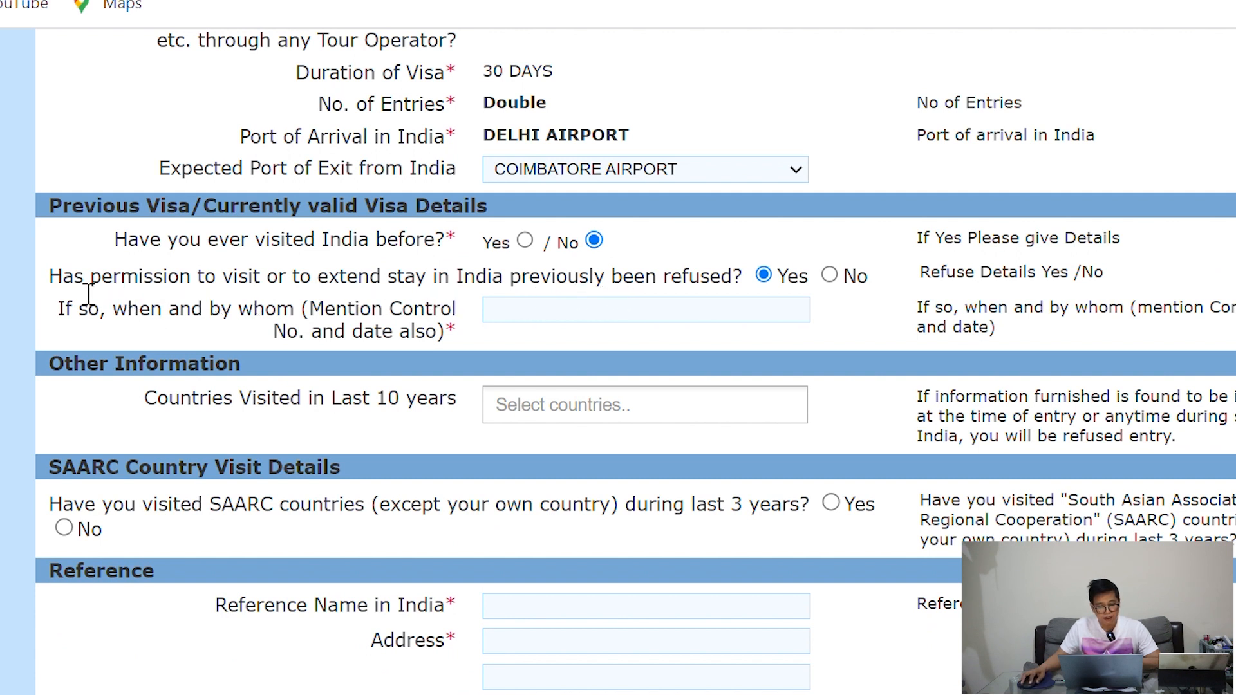
left_click_drag(50, 283, 587, 290)
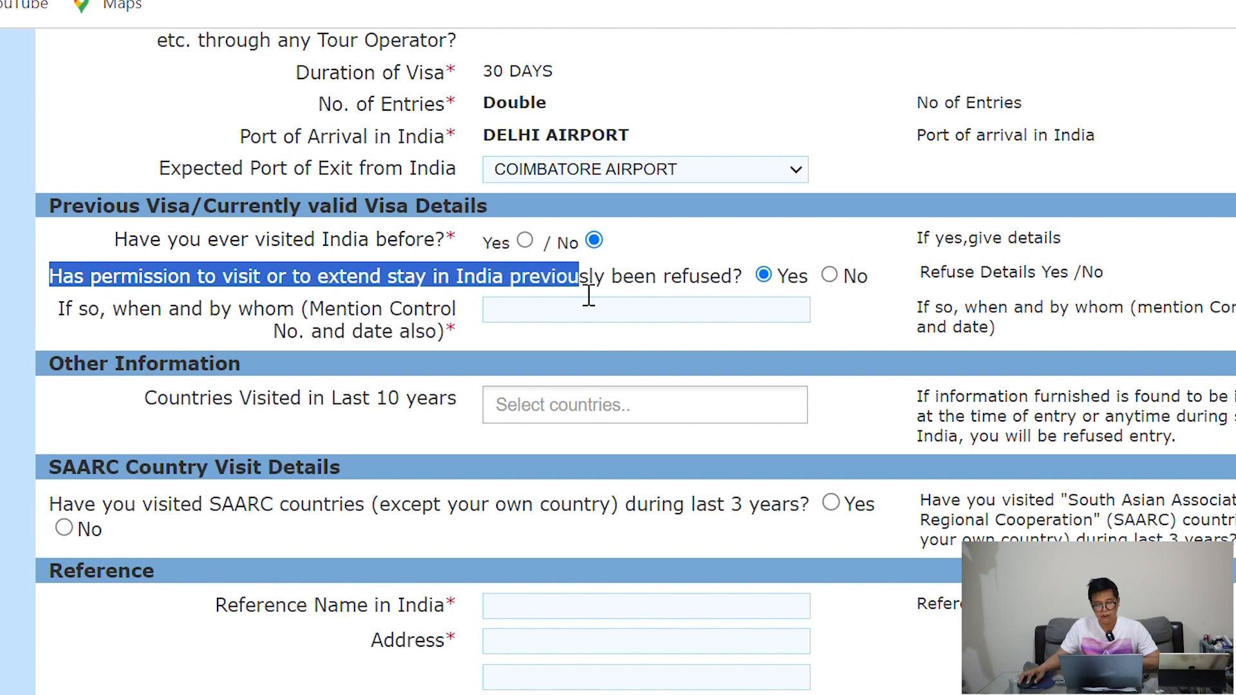
left_click(896, 334)
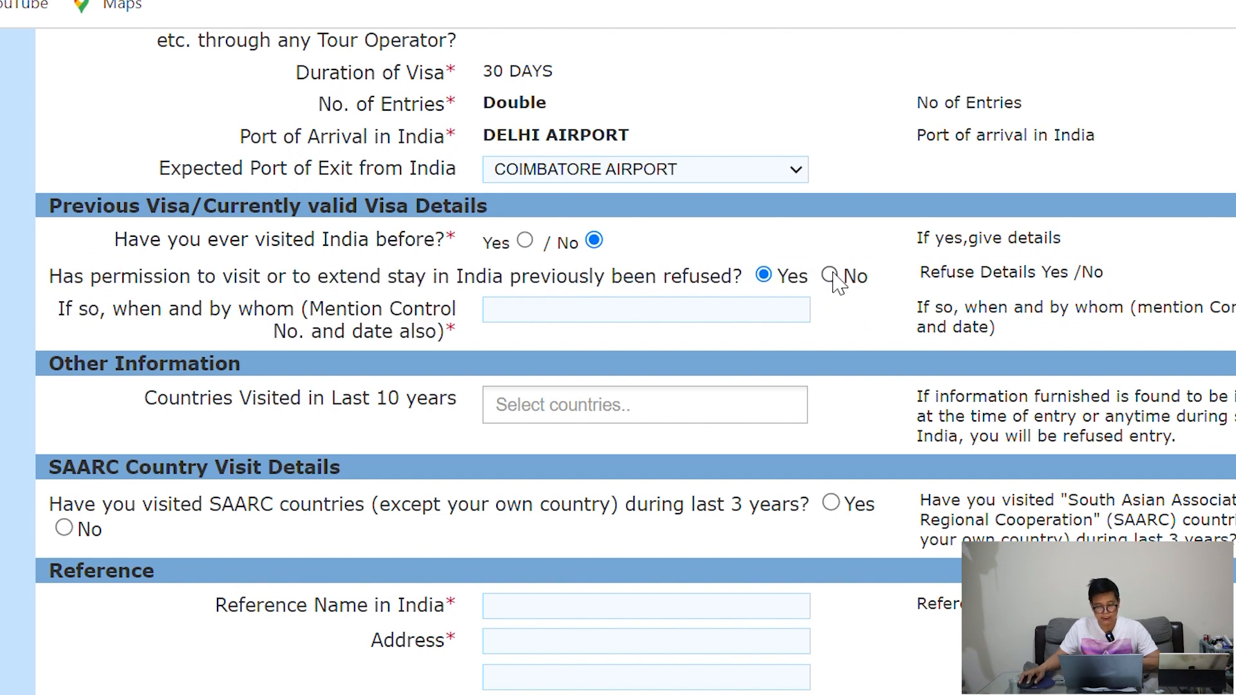
left_click(830, 276)
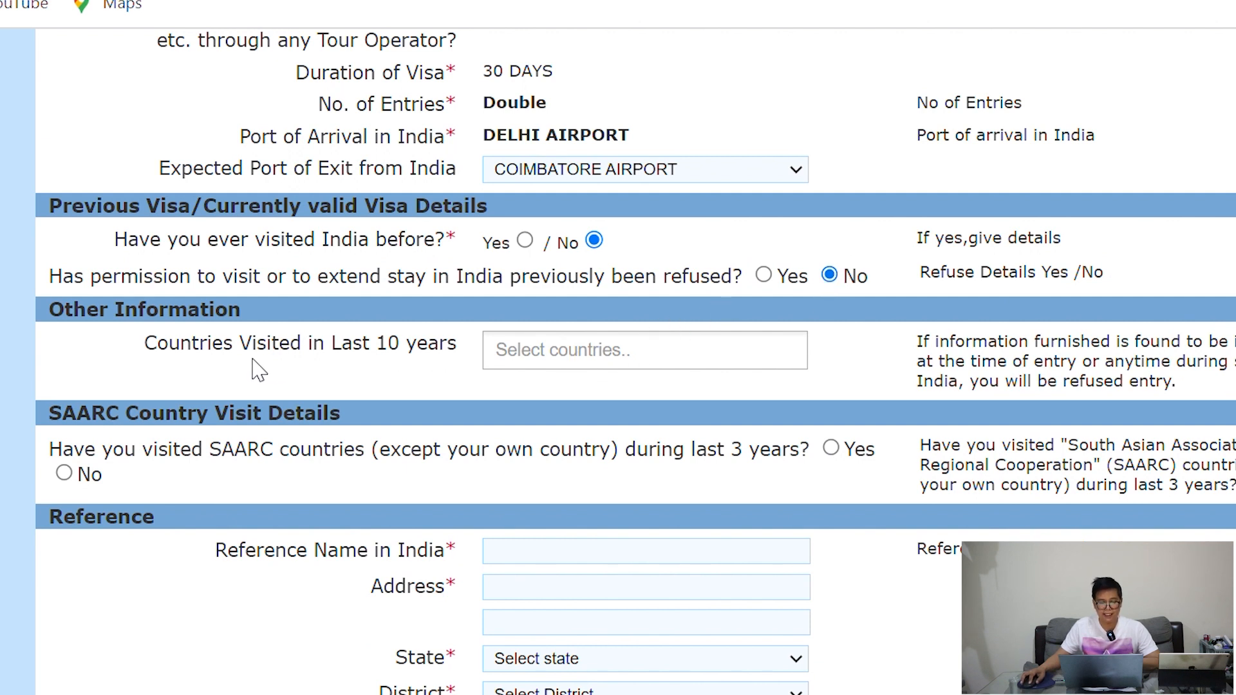
Add ANDORRA, CAMBODIA and COLOMBIA as countries visited in the last 10 years
left_click(527, 366)
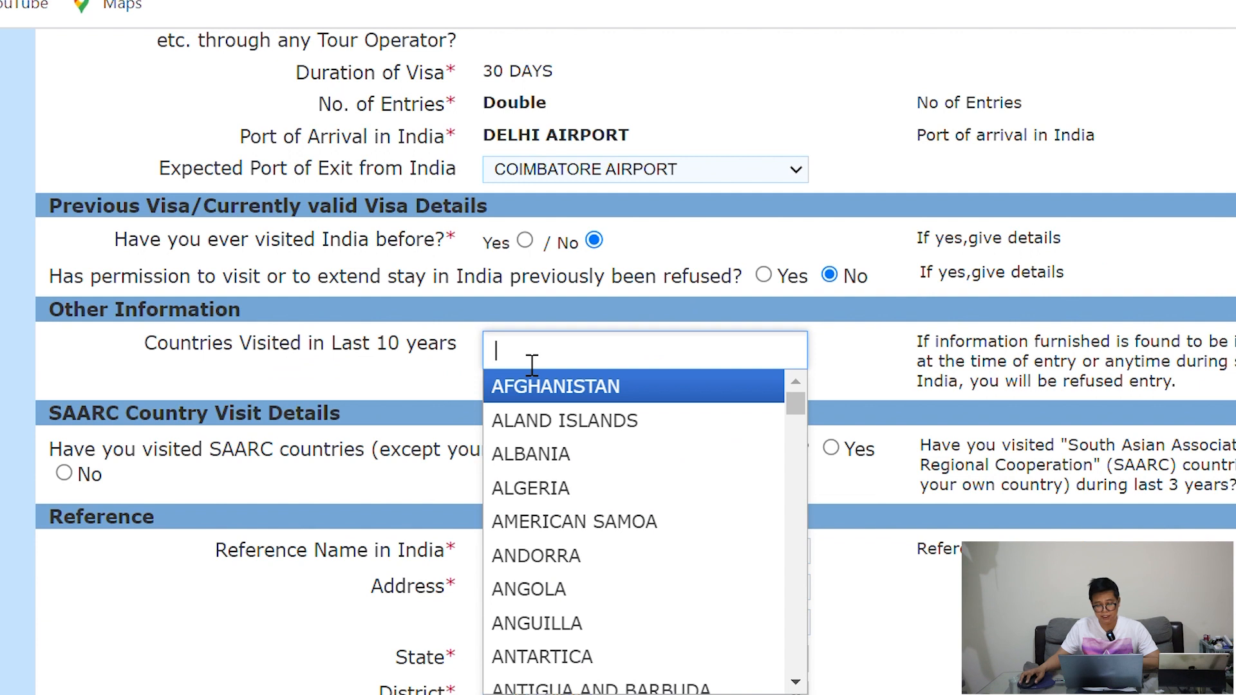
left_click(570, 555)
scroll(616, 381, "down", 3)
left_click(661, 172)
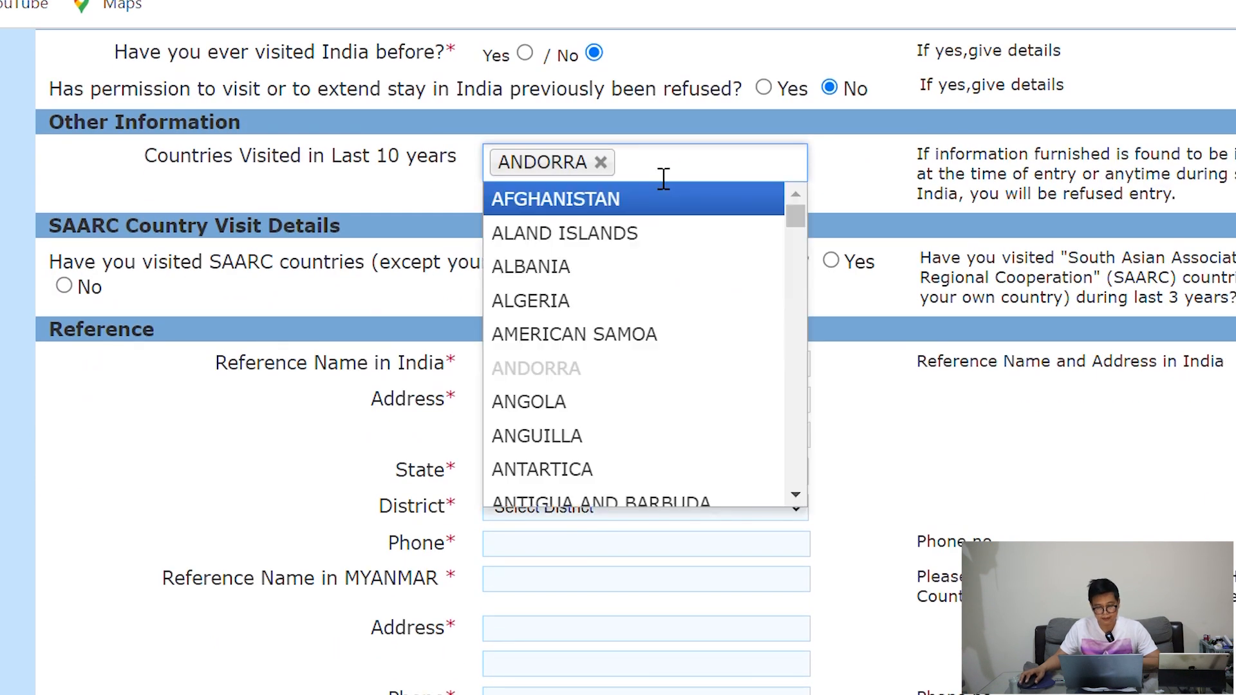
scroll(561, 428, "down", 10)
left_click(562, 428)
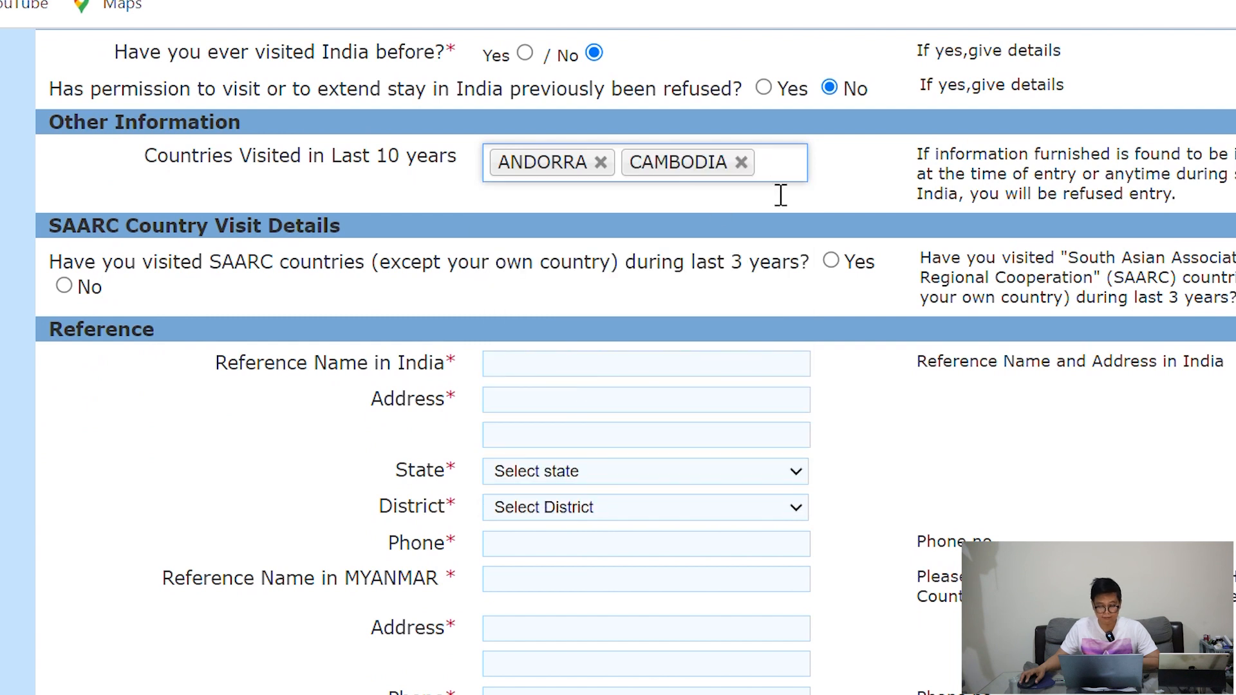
left_click(798, 174)
scroll(552, 399, "down", 12)
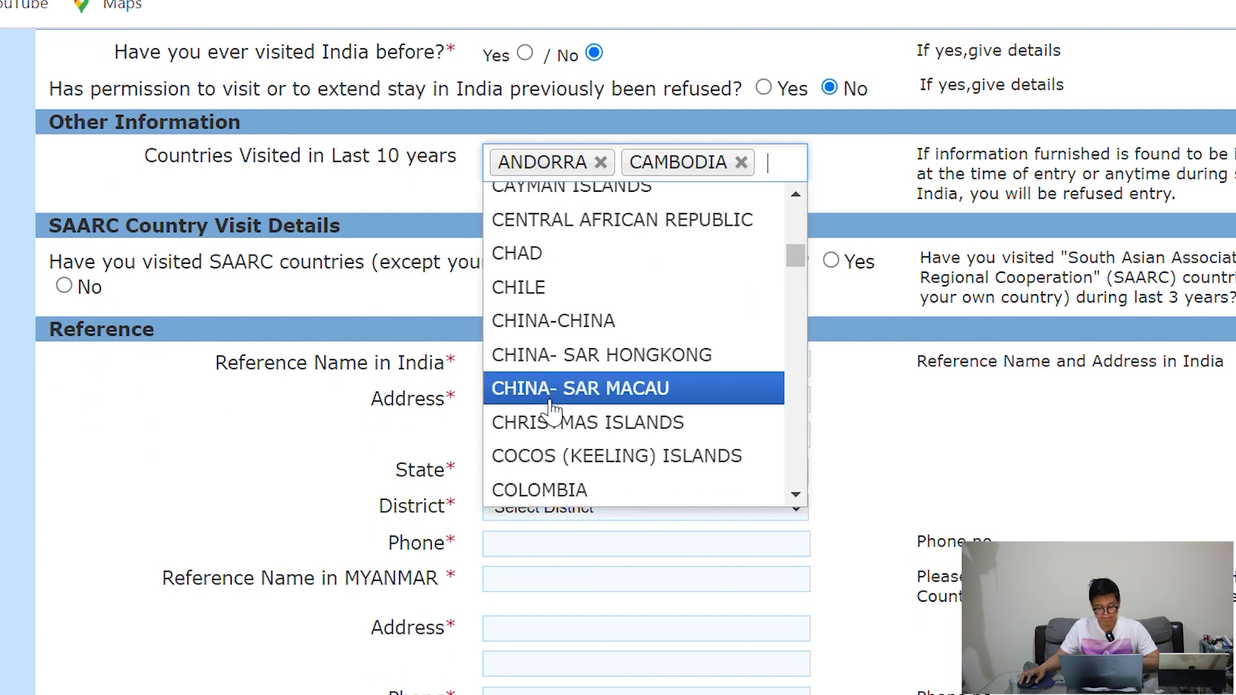
left_click(547, 499)
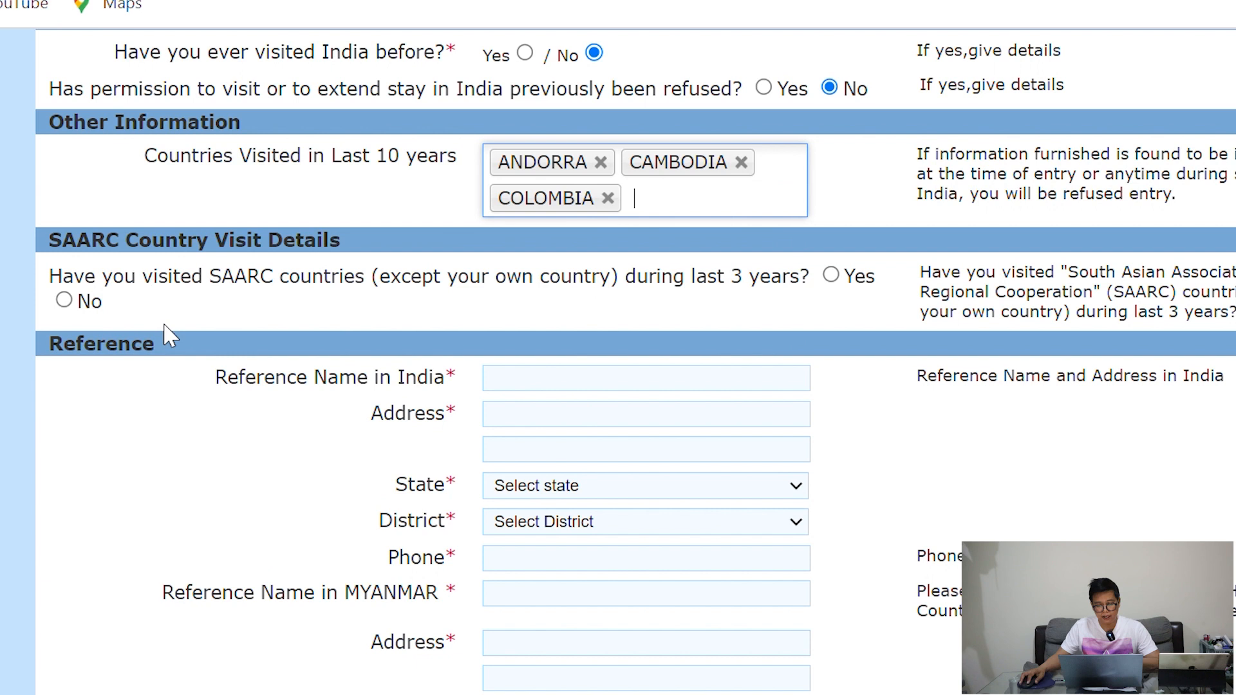
left_click(124, 307)
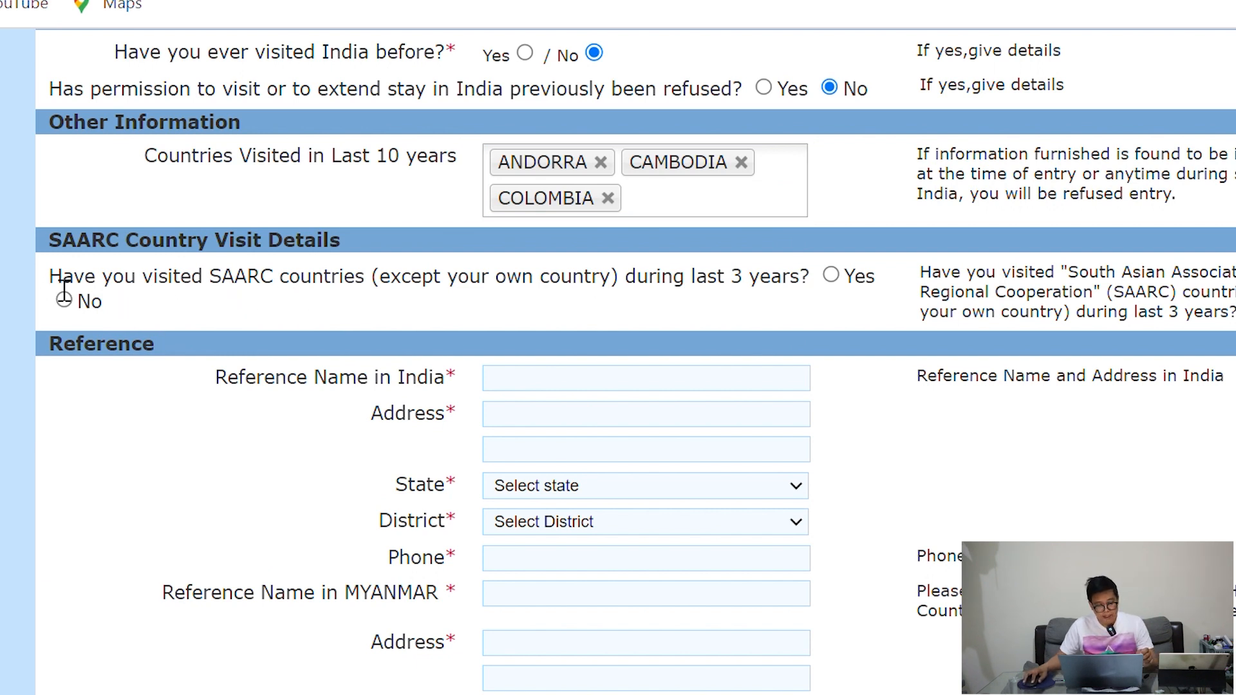
Answer No to having visited SAARC countries in the last 3 years
left_click_drag(50, 278, 220, 303)
left_click(333, 307)
left_click(64, 302)
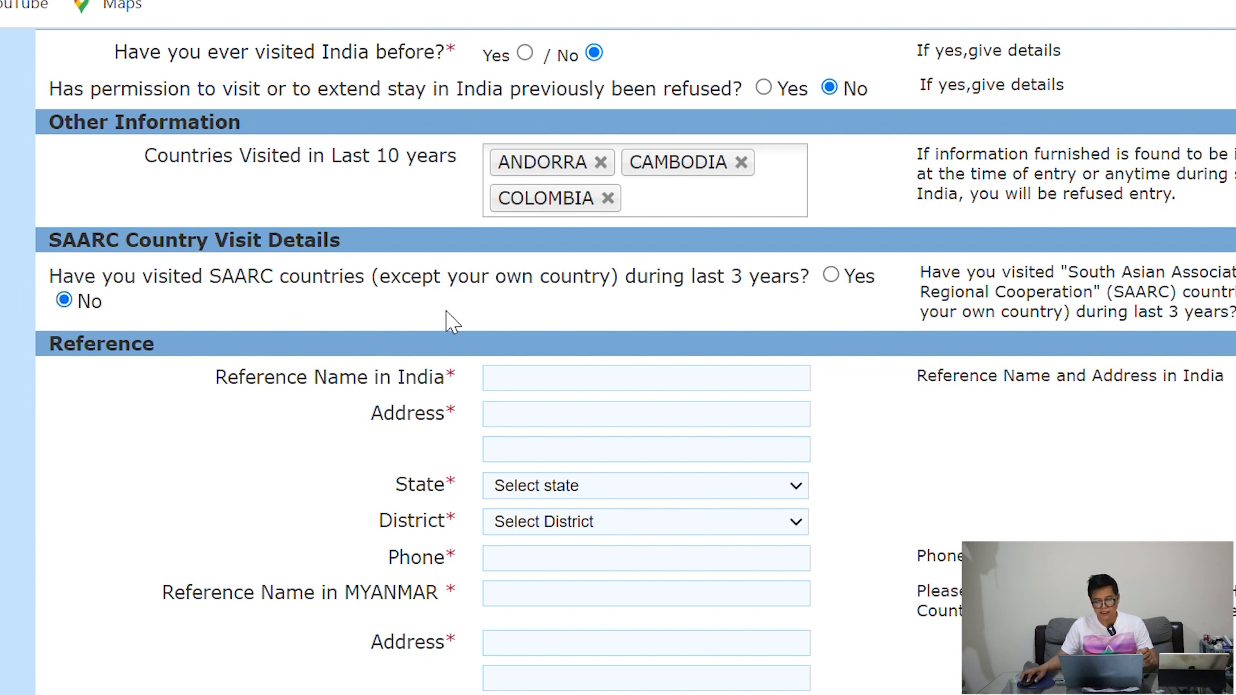
scroll(450, 323, "down", 1)
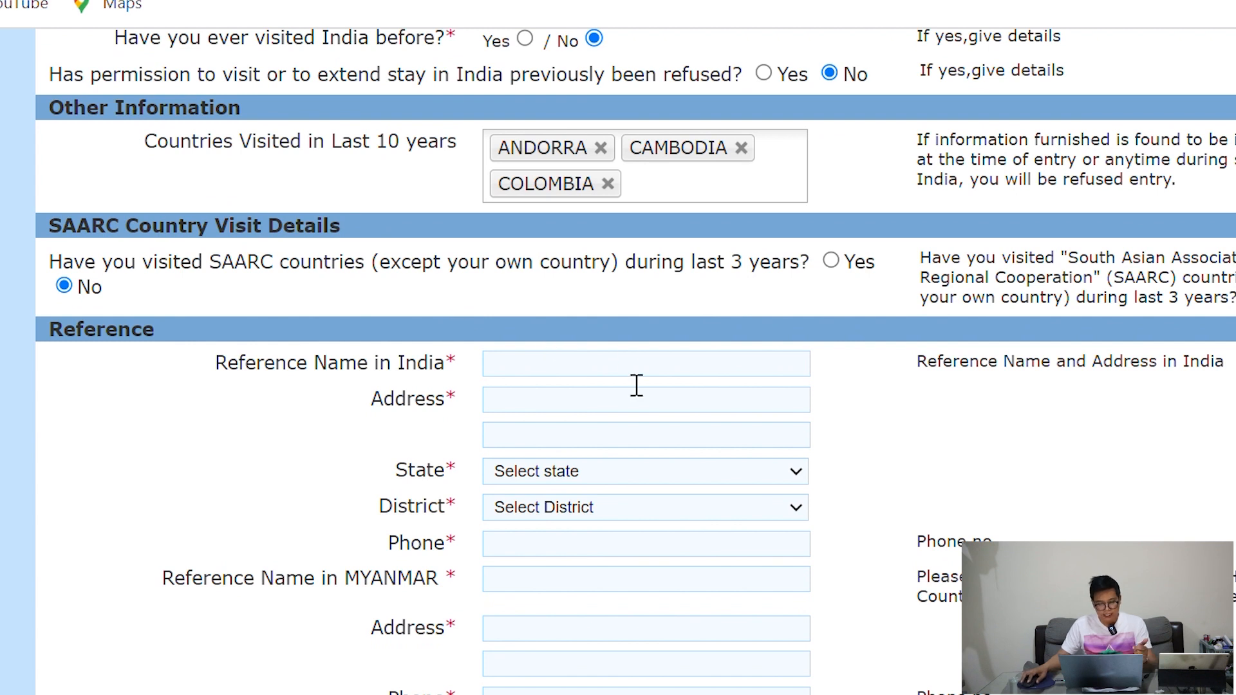
Enter the Indian reference's name, address and phone, with state DELHI and district NEW DELHI
key("Tab")
type("Kumar")
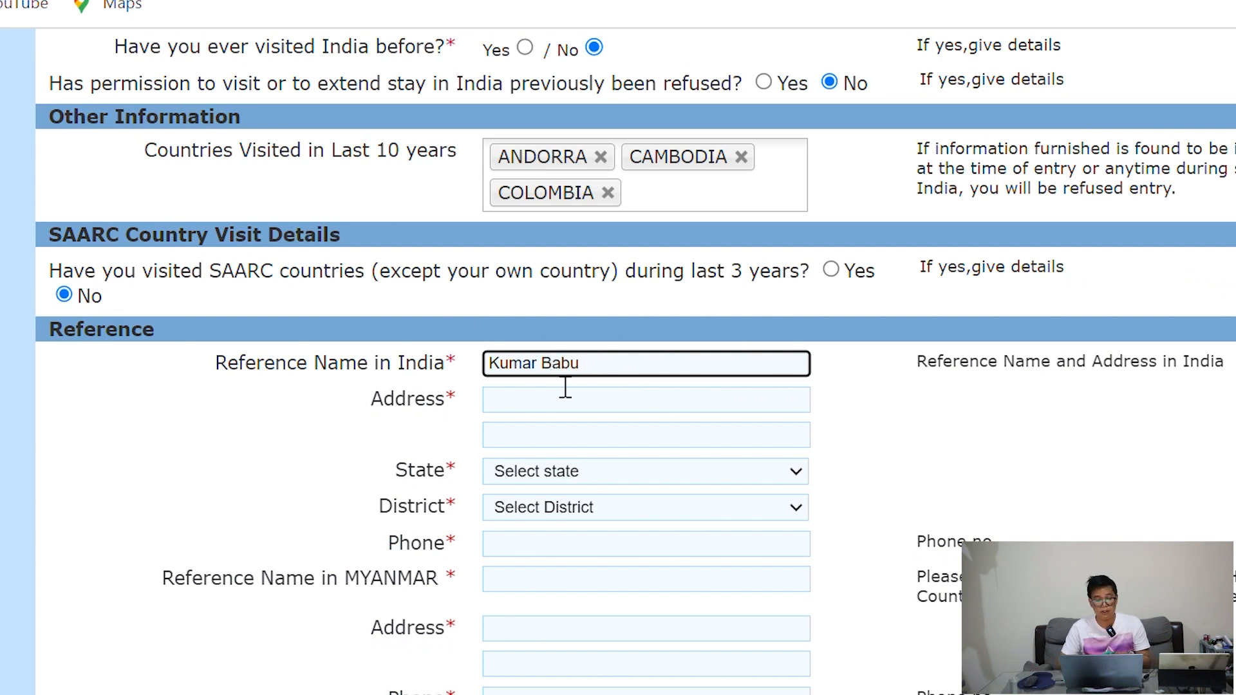
left_click(536, 410)
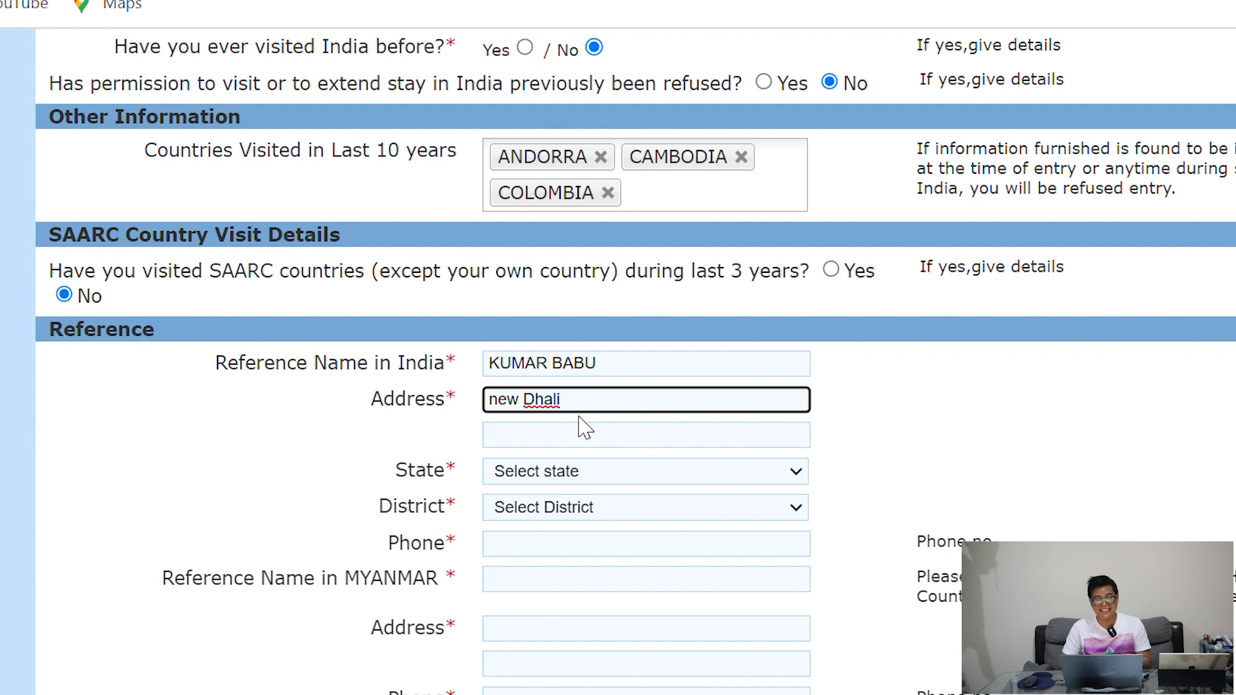
left_click(589, 471)
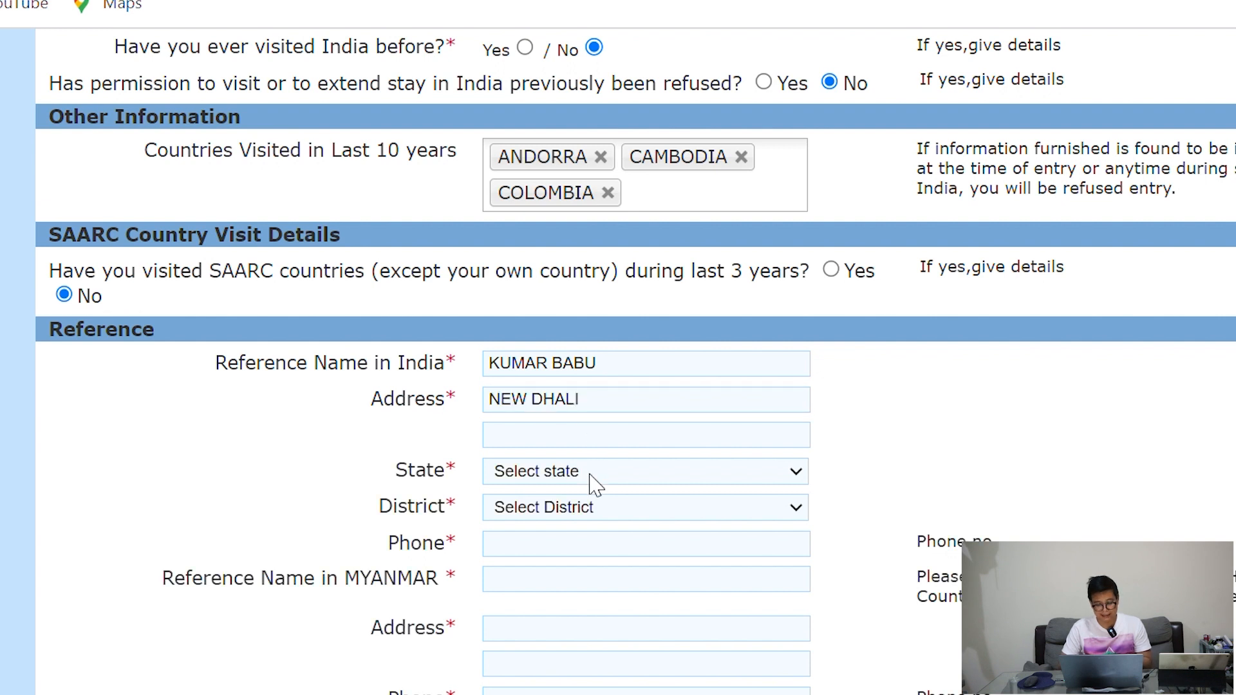
left_click(539, 240)
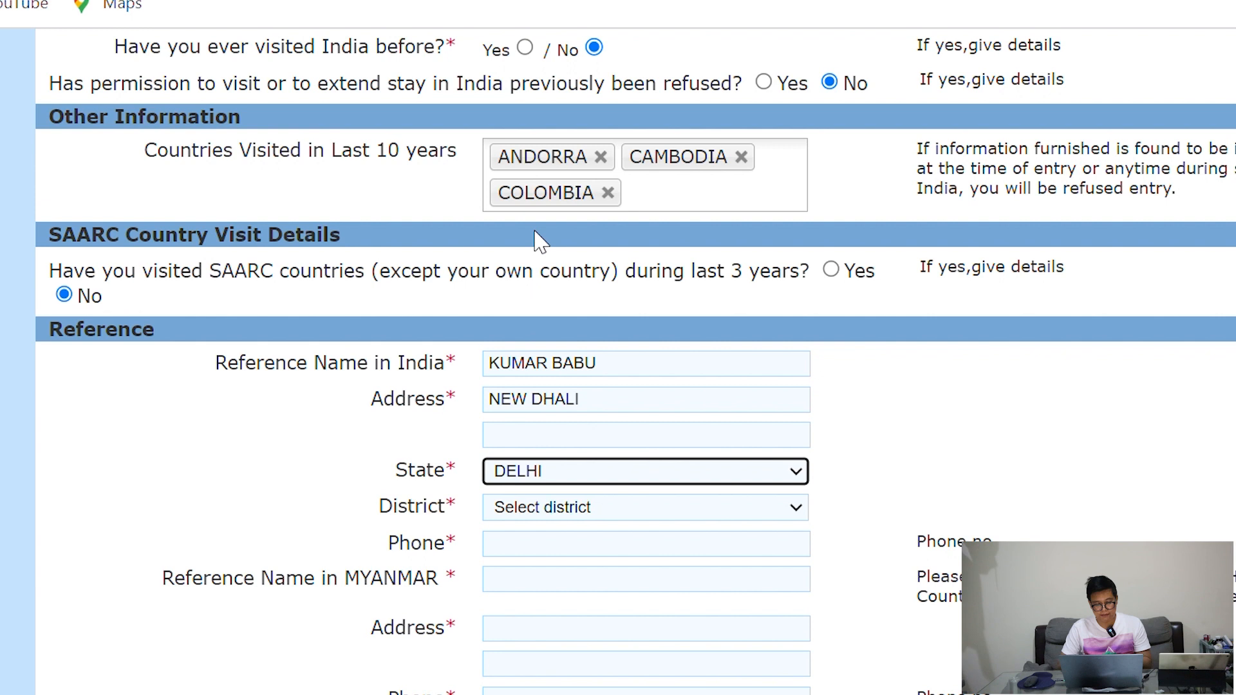
left_click(606, 413)
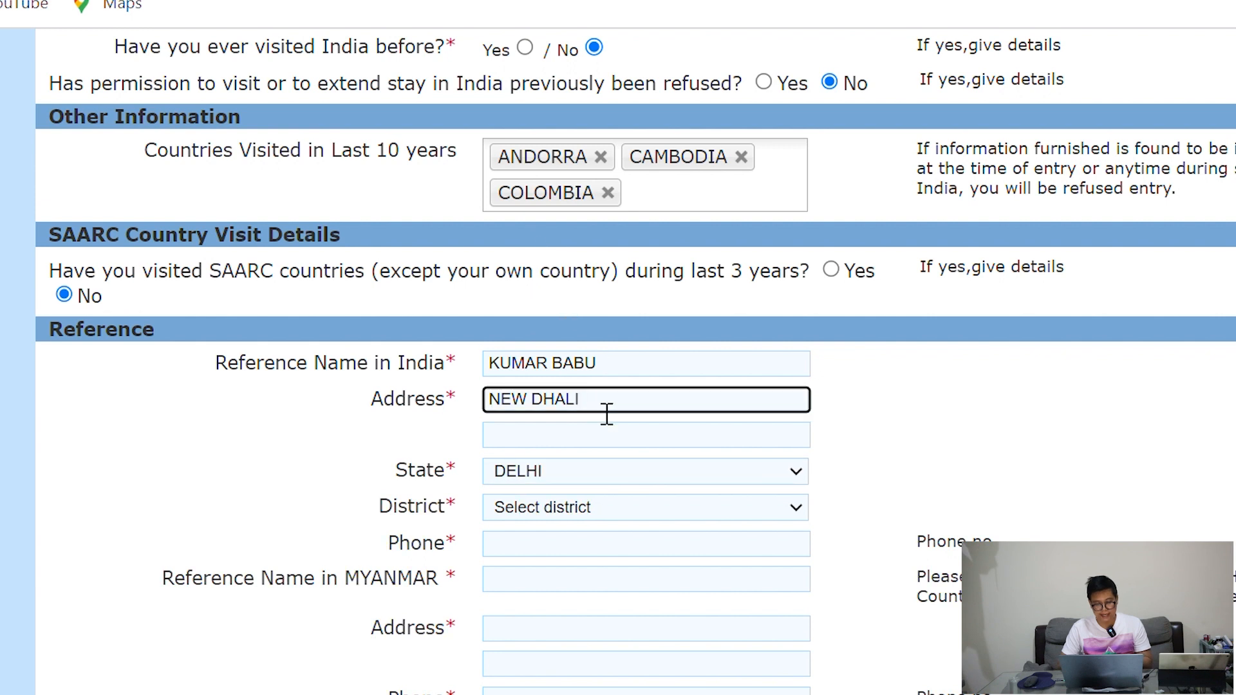
key("BackSpace")
key("BackSpace")
key("BackSpace")
key("BackSpace")
key("BackSpace")
key("BackSpace")
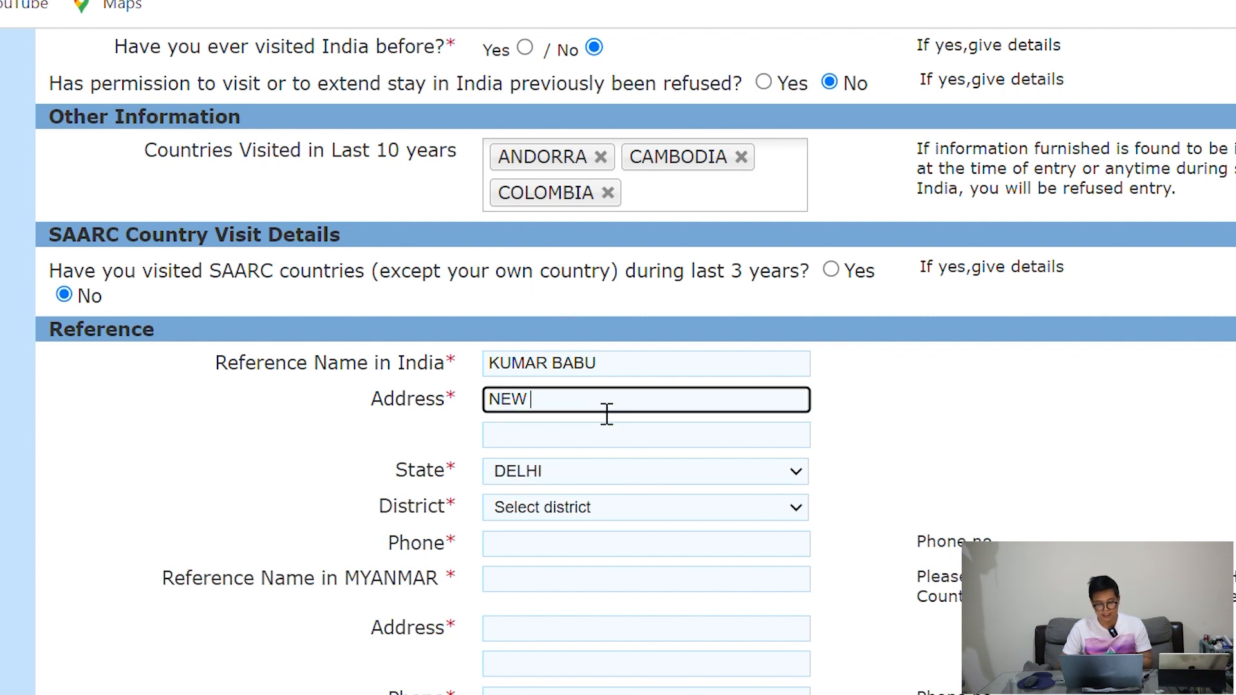
key("BackSpace")
key("BackSpace")
key("BackSpace")
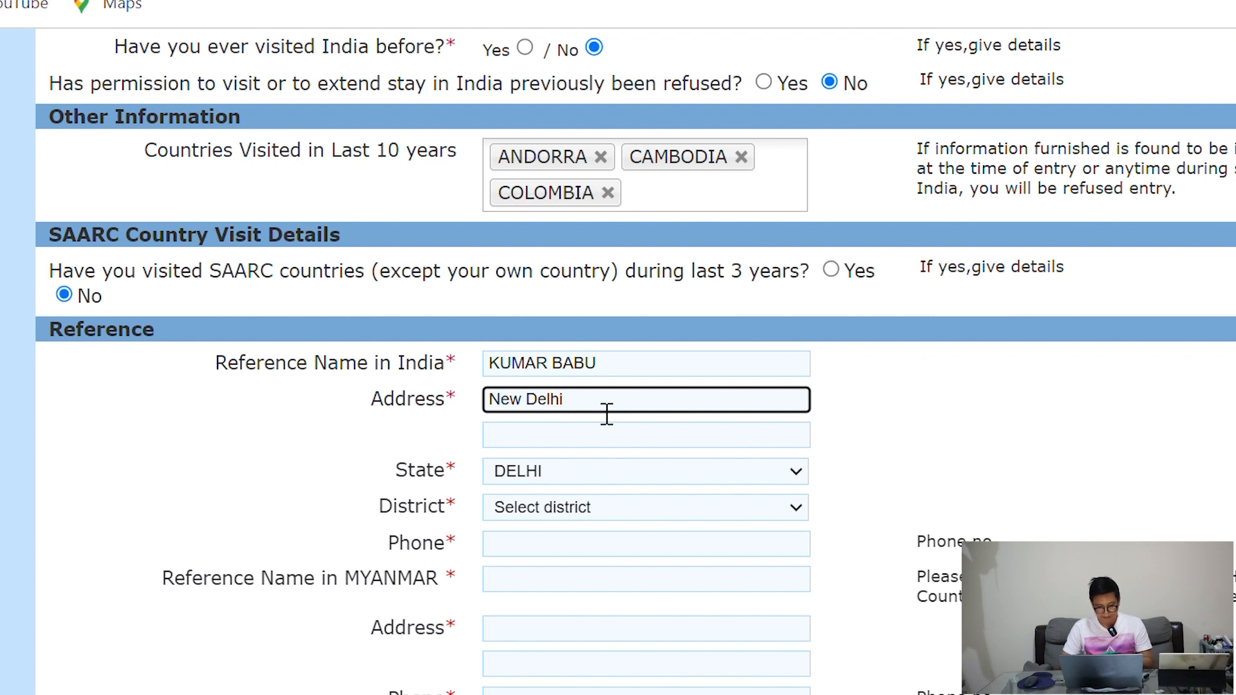
left_click(588, 505)
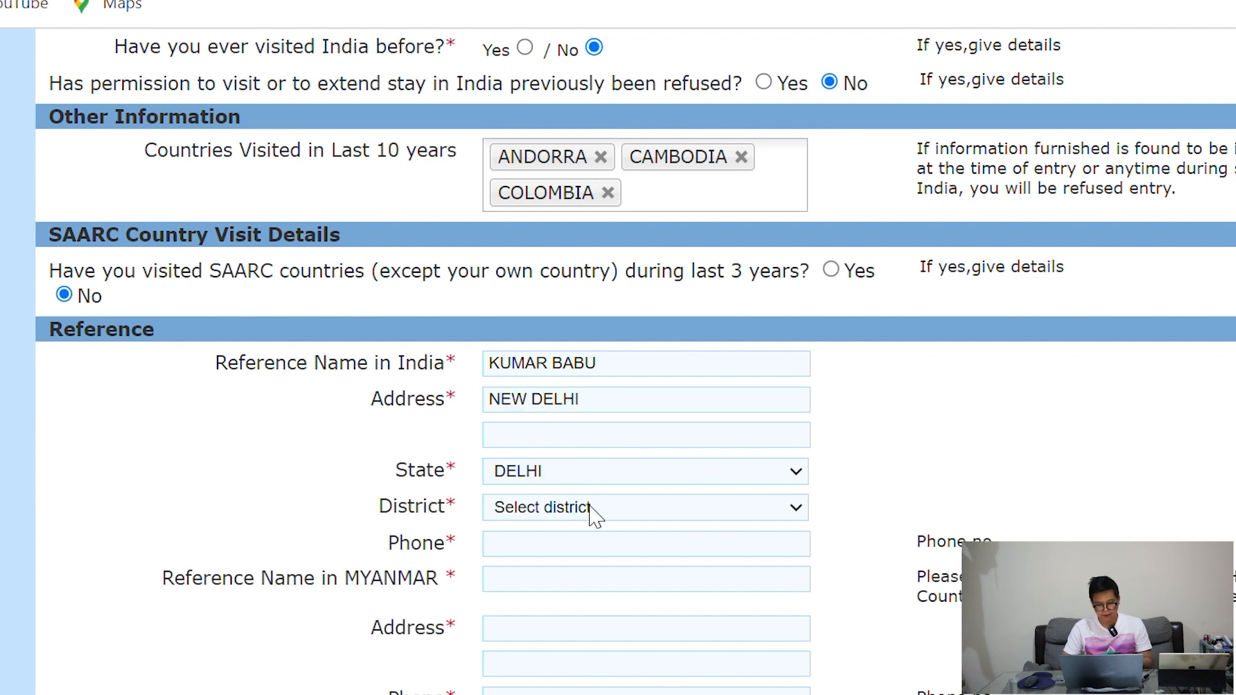
left_click(582, 582)
left_click(615, 554)
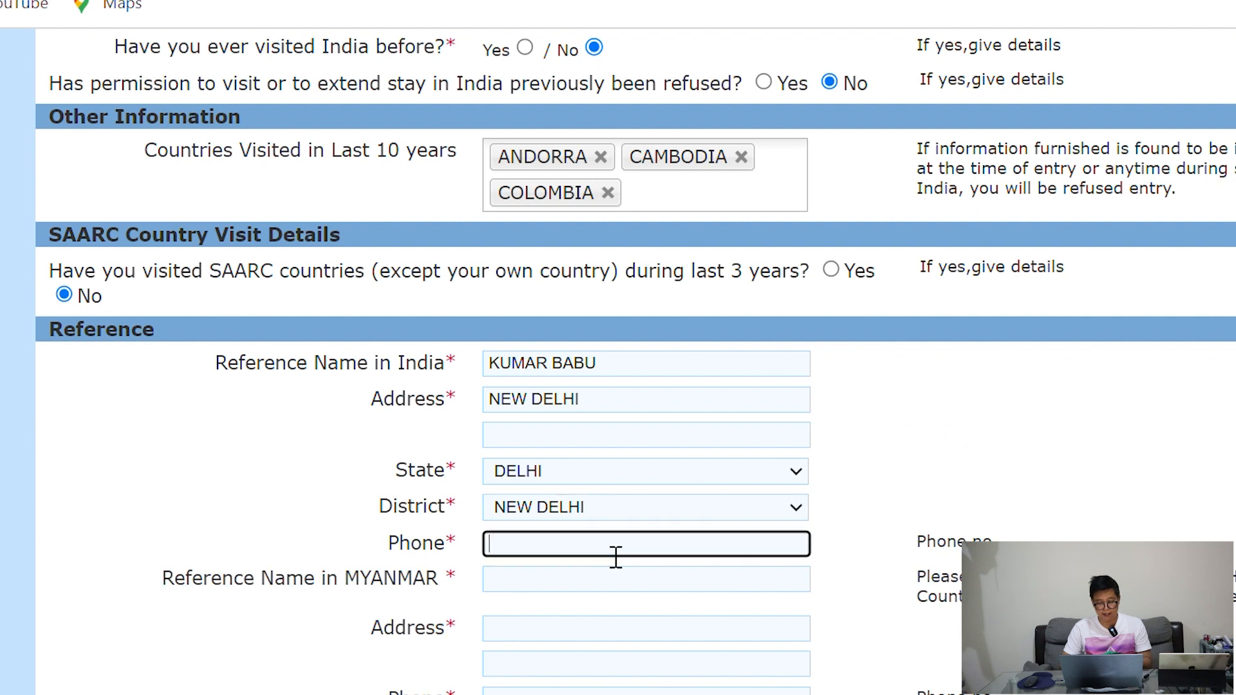
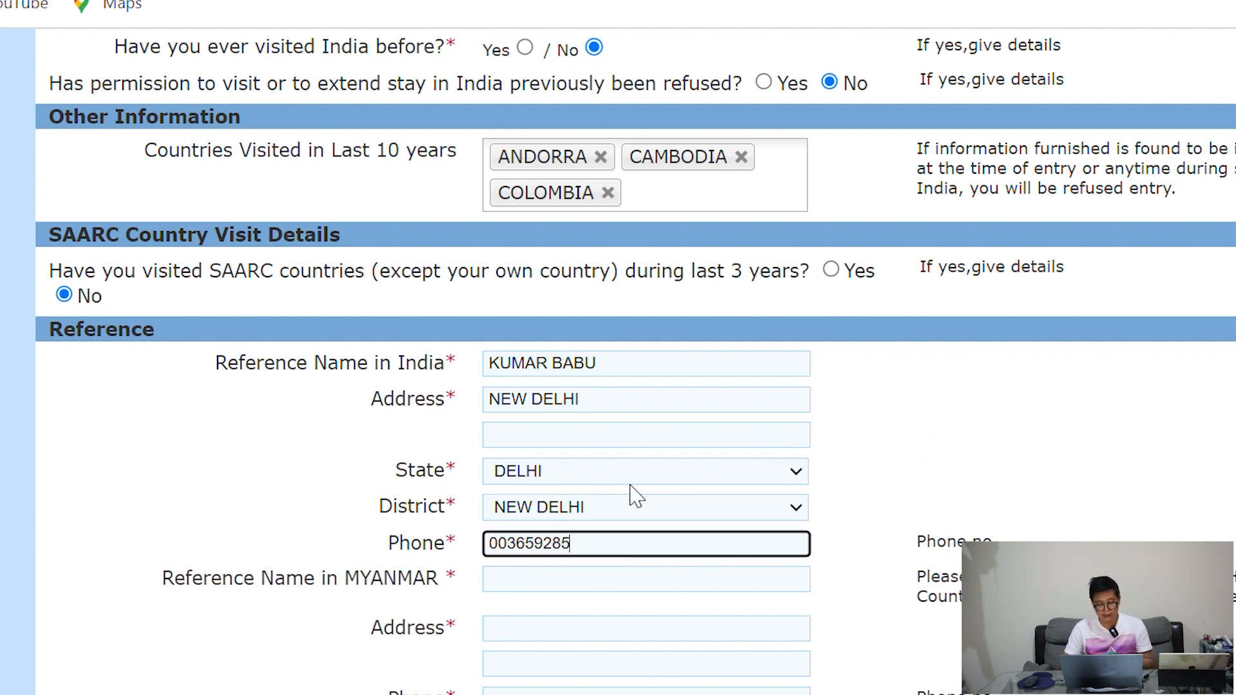
Enter the Myanmar reference's name, a Yangon address and phone number
left_click(557, 591)
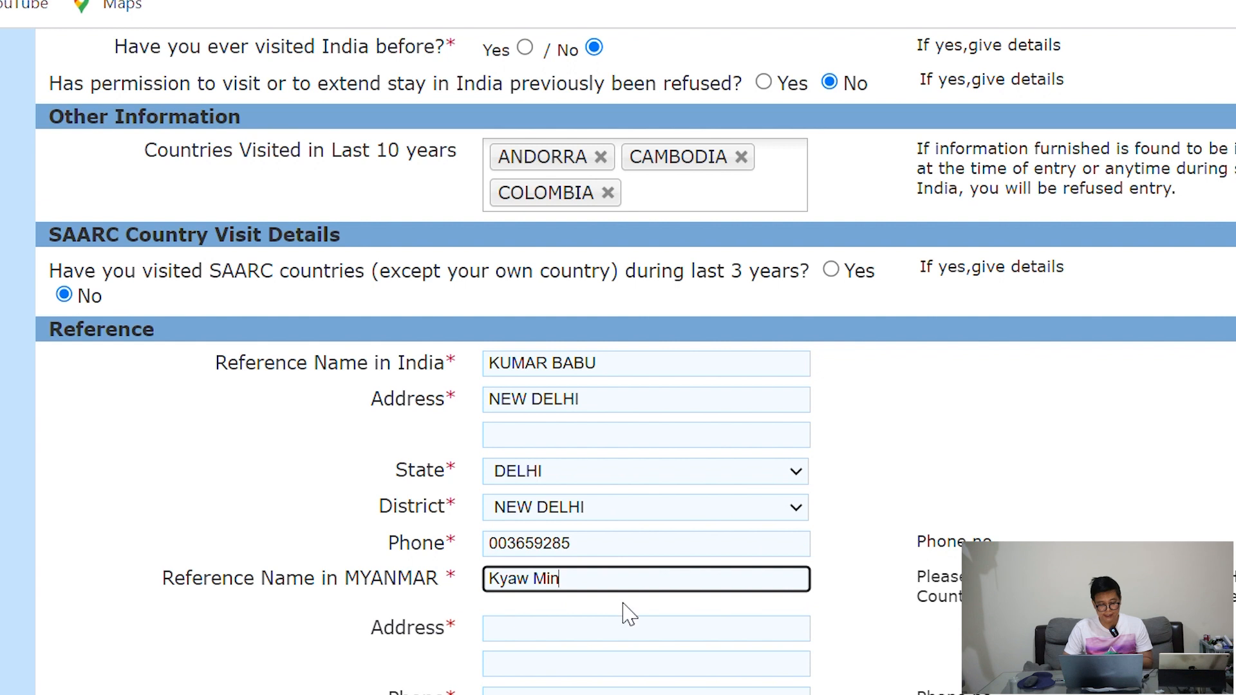
left_click(602, 629)
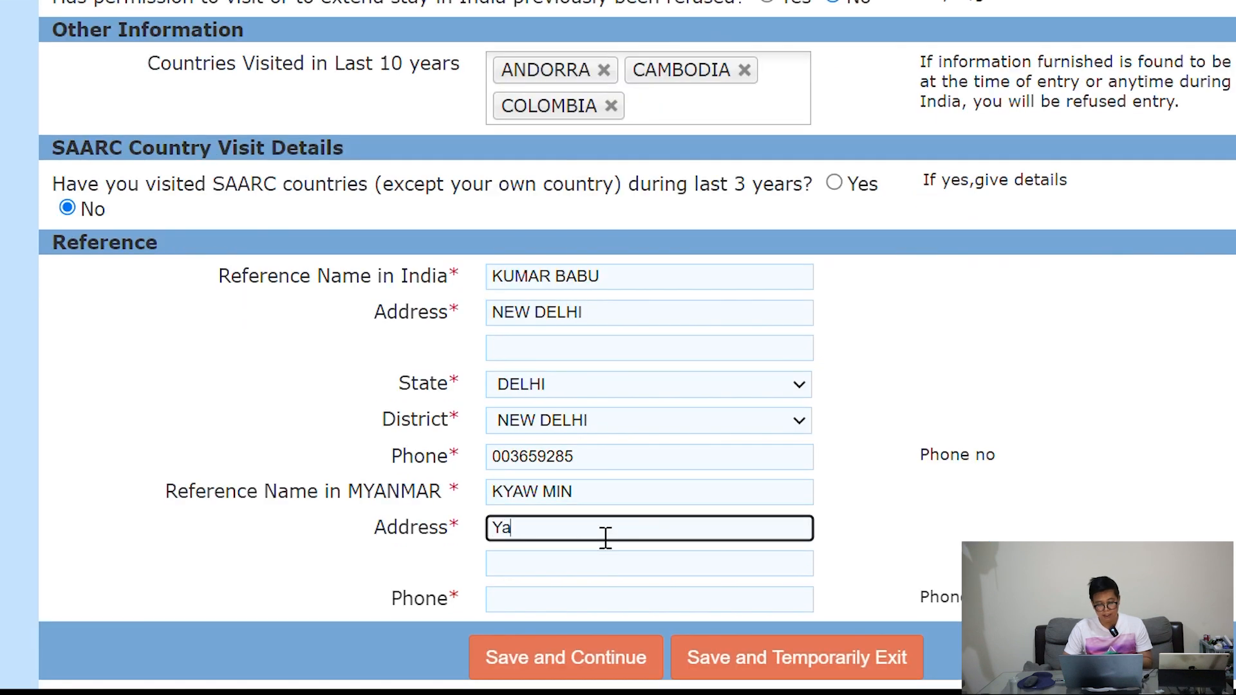
type("Yangon")
left_click(553, 605)
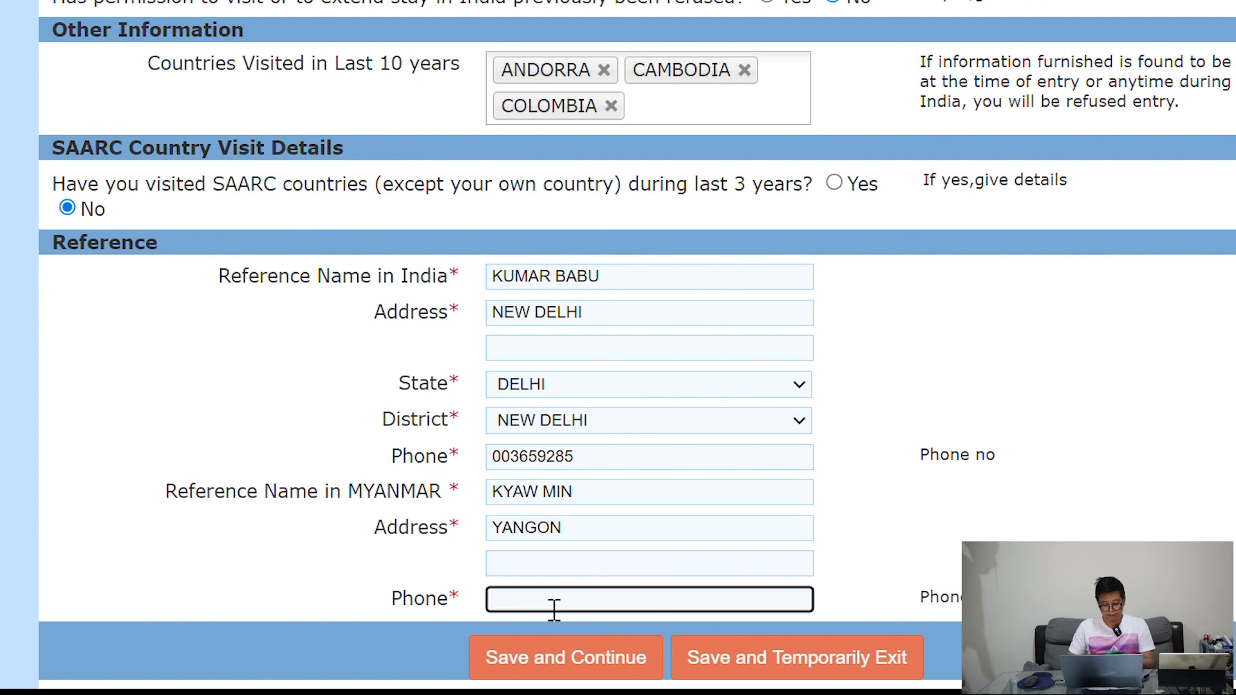
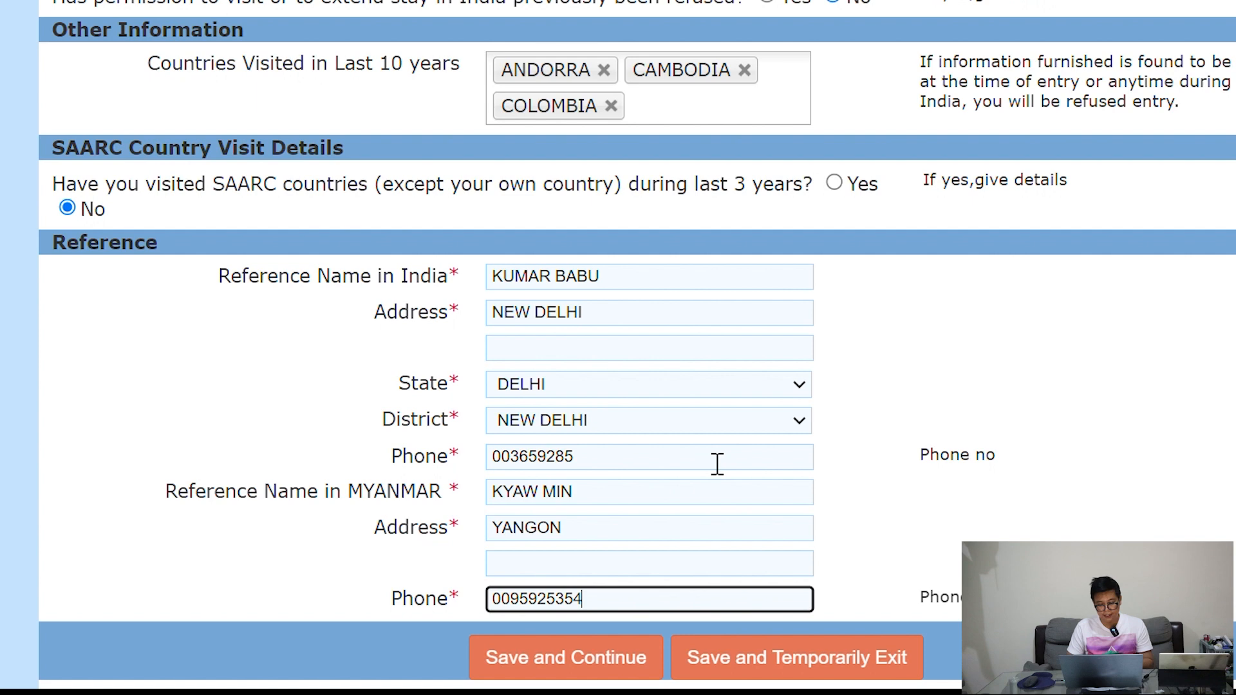
scroll(714, 463, "up", 8)
scroll(708, 459, "down", 2)
scroll(708, 459, "down", 8)
Save the reference details, then answer No to questions 1 (arrests) and 2 (refused entry)
left_click(598, 673)
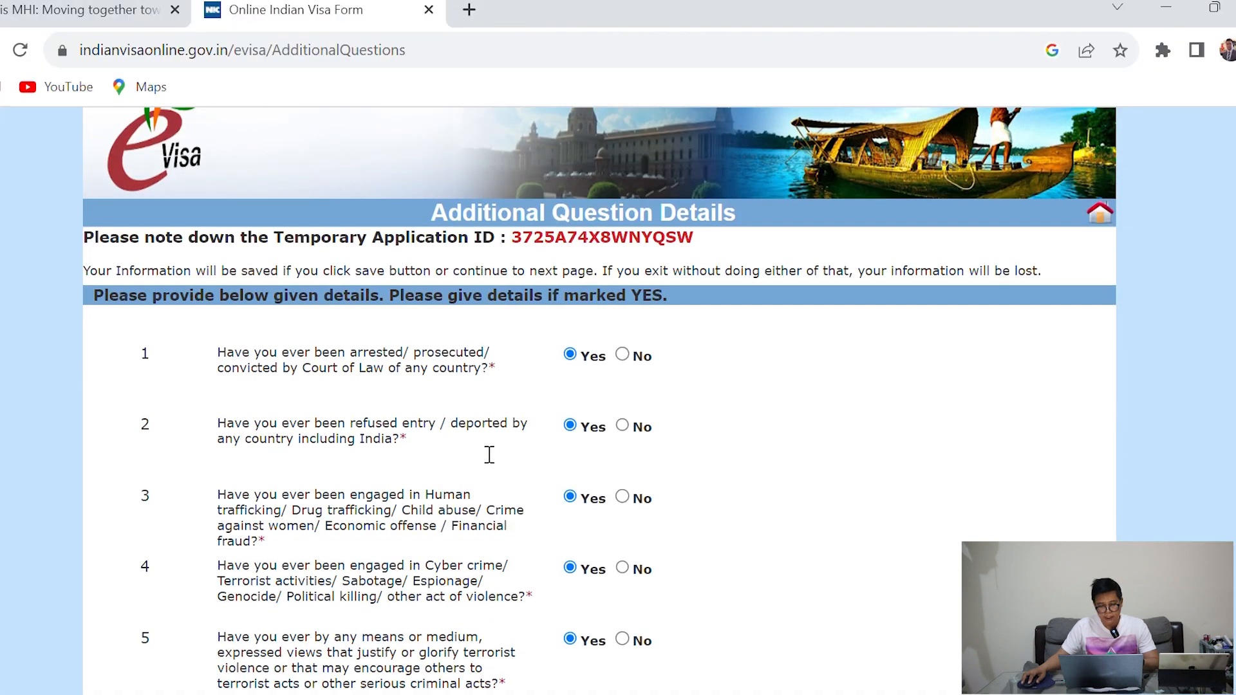
scroll(489, 454, "down", 3)
scroll(489, 454, "up", 3)
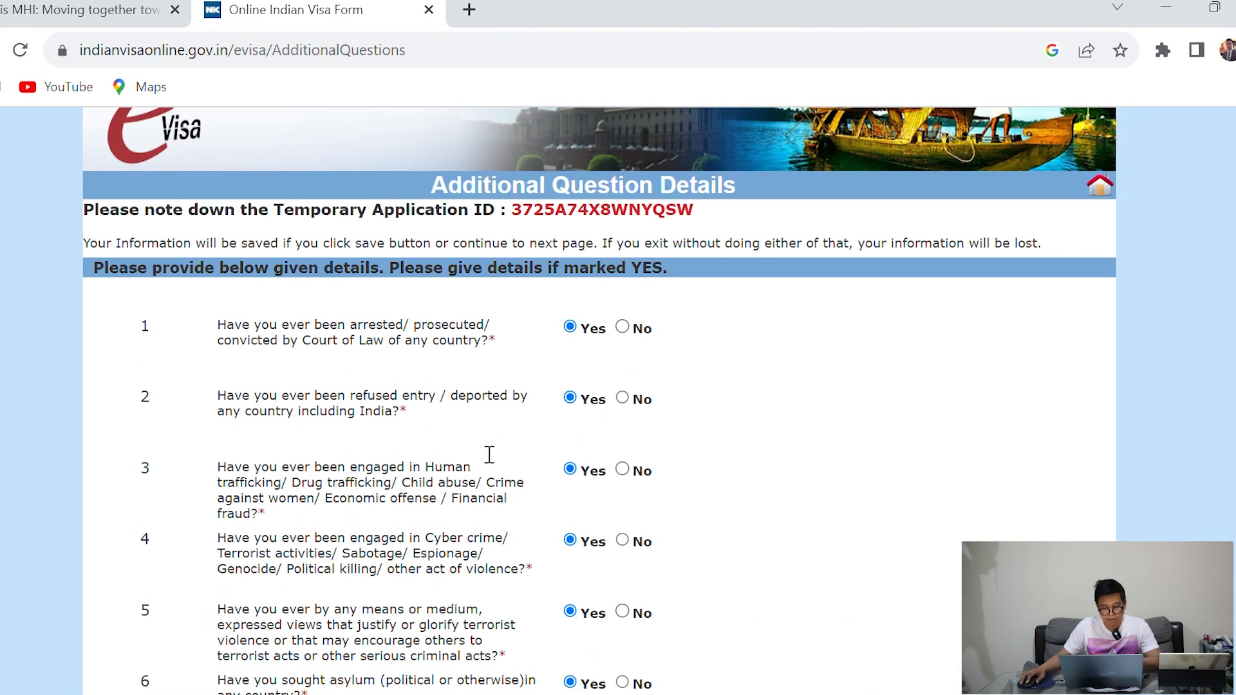
left_click_drag(216, 379, 393, 386)
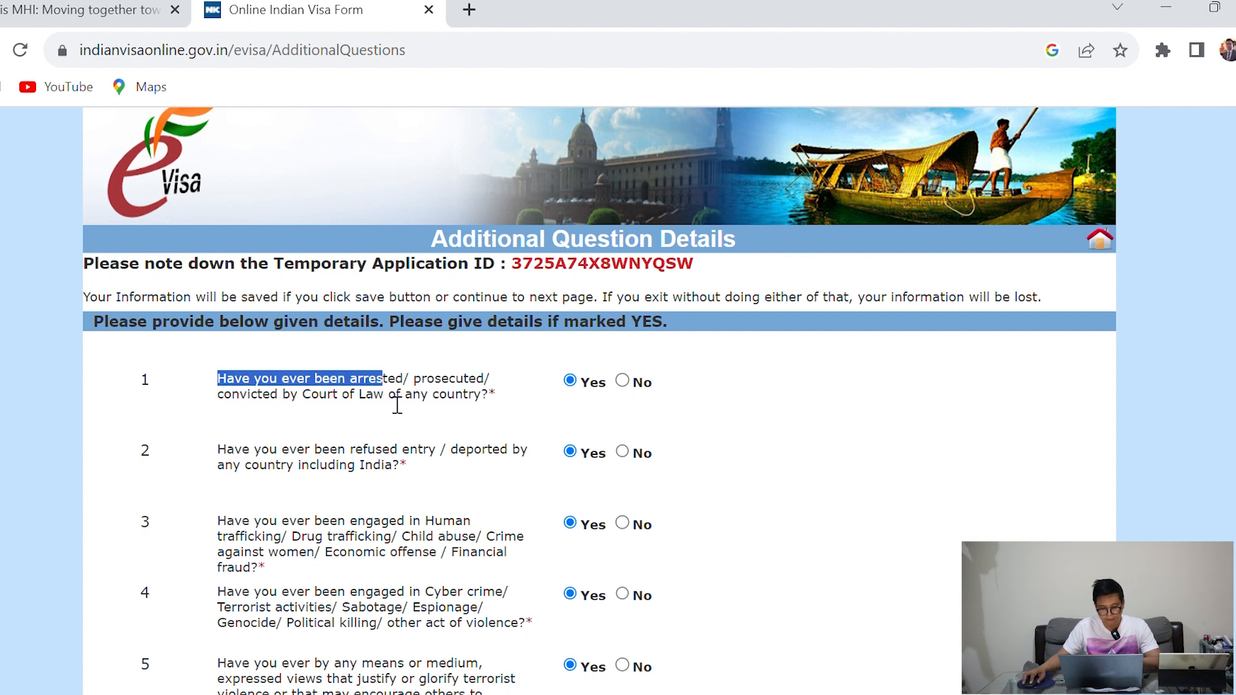
scroll(397, 406, "down", 1)
left_click(355, 398)
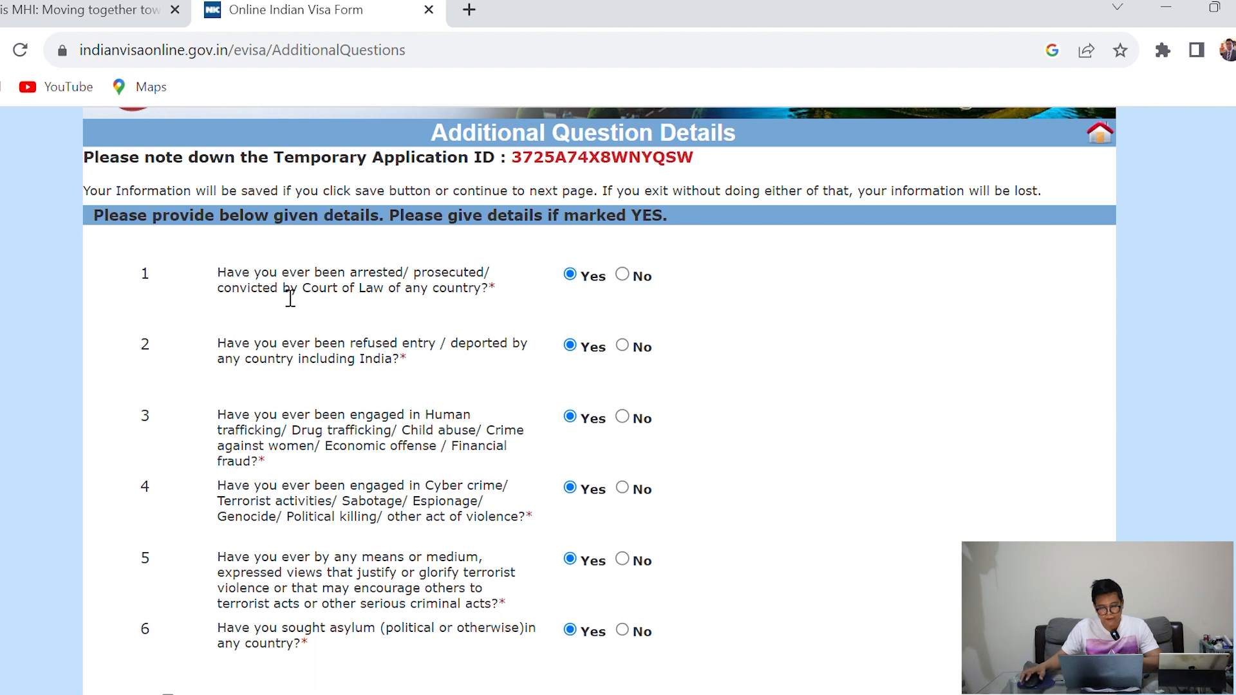
left_click_drag(206, 281, 407, 293)
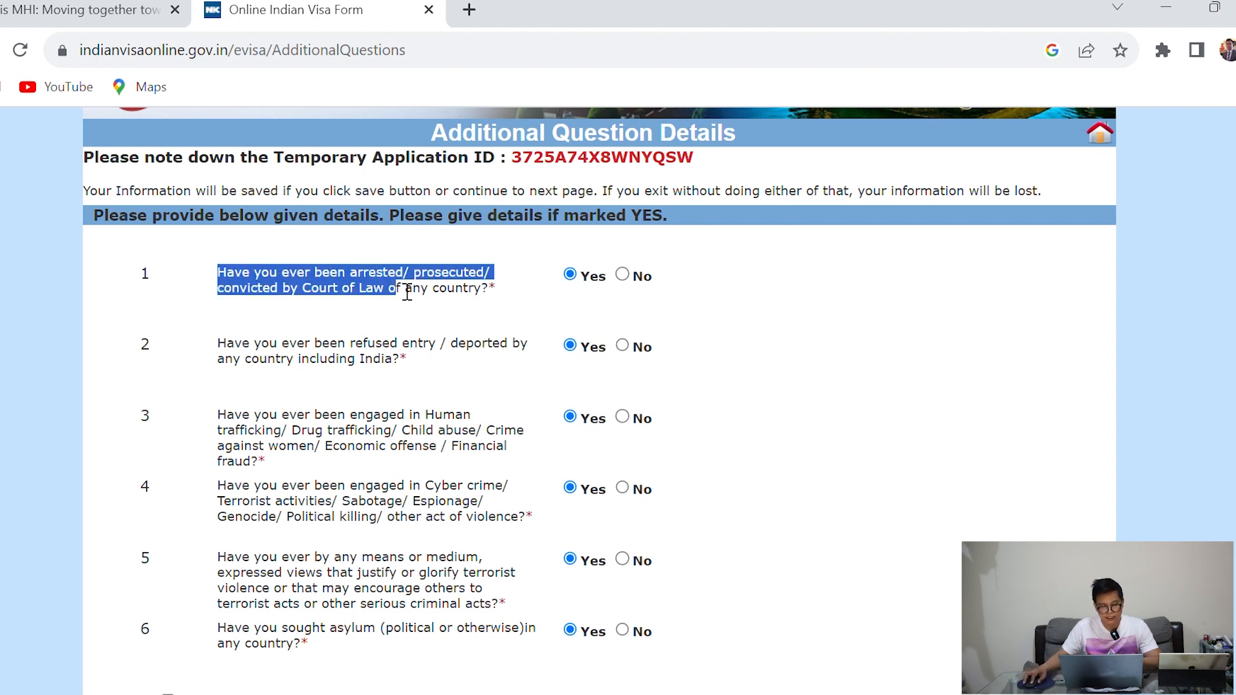
left_click(653, 290)
left_click(623, 277)
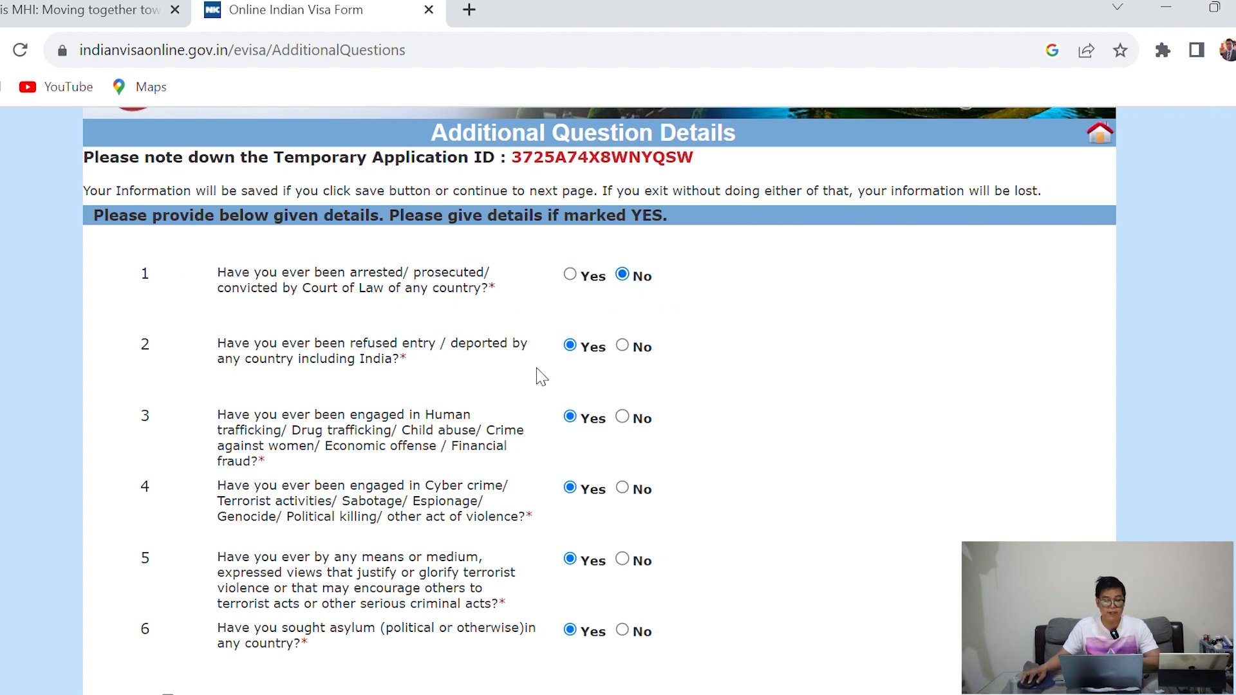
left_click(625, 347)
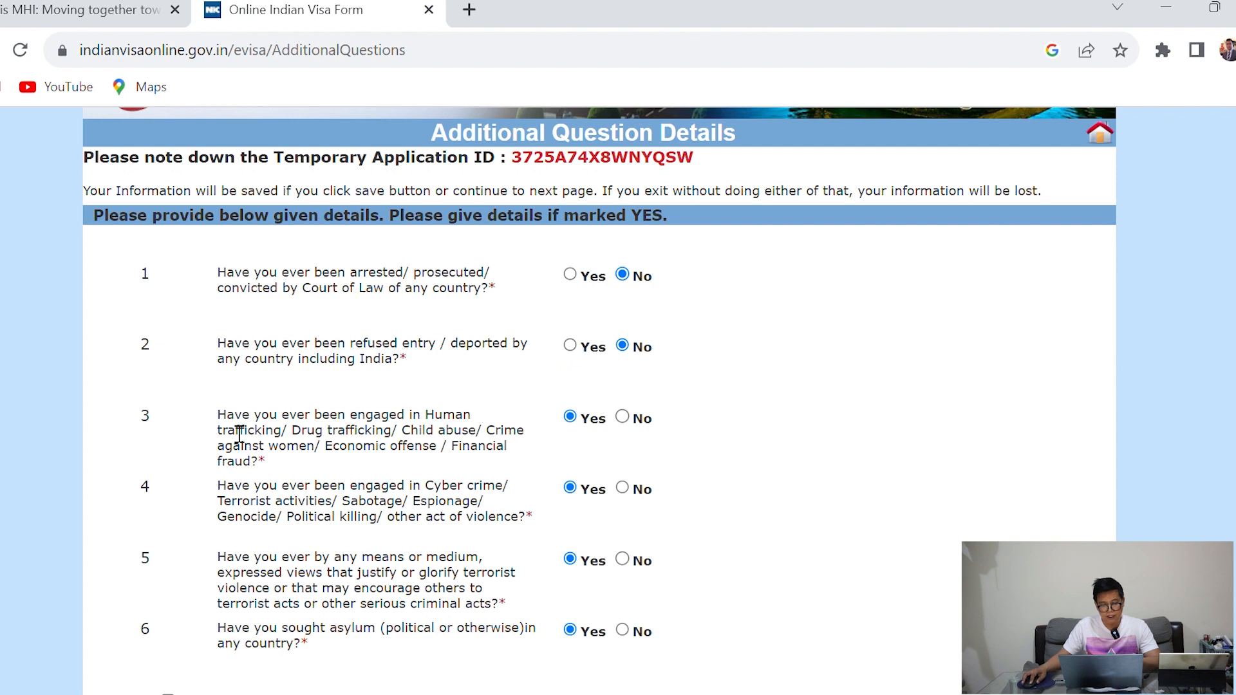
Answer No to questions 3 (trafficking), 4 (cyber crime) and 5 (glorifying terrorism)
left_click_drag(227, 422, 413, 424)
left_click_drag(279, 451, 365, 455)
left_click(621, 417)
scroll(424, 423, "down", 2)
left_click_drag(232, 402, 373, 397)
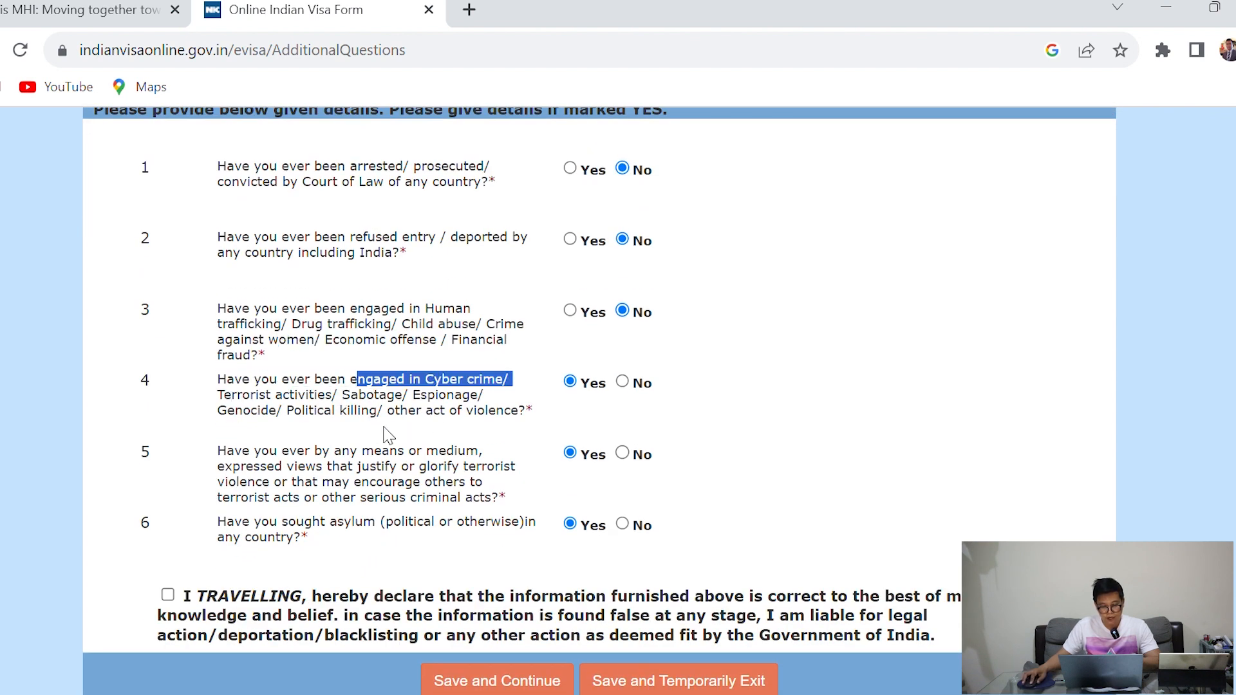
left_click(628, 389)
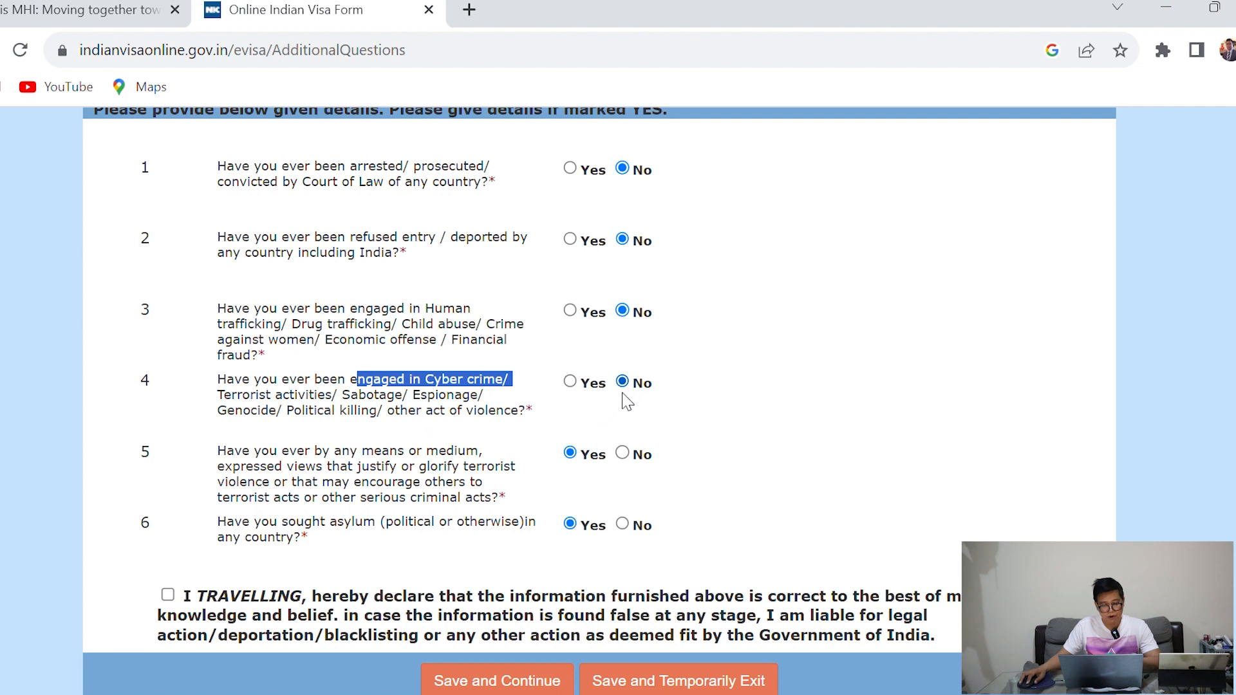
left_click_drag(234, 466, 375, 469)
left_click_drag(305, 484, 453, 489)
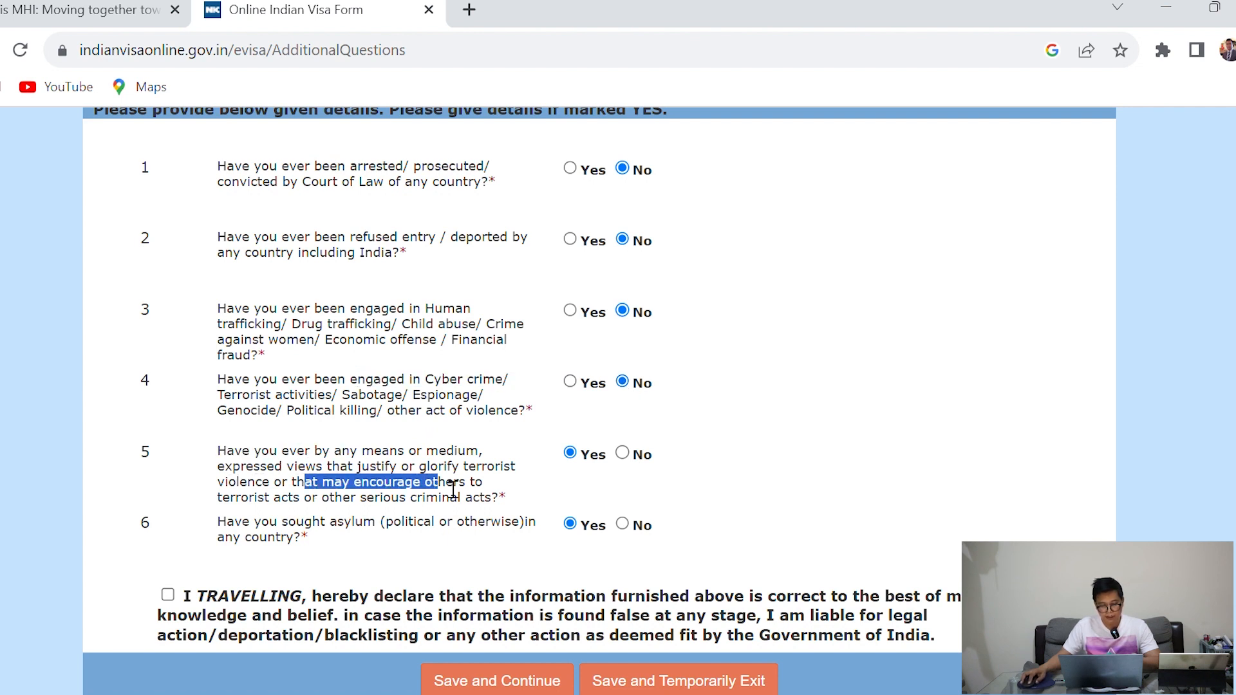
left_click_drag(236, 508, 470, 509)
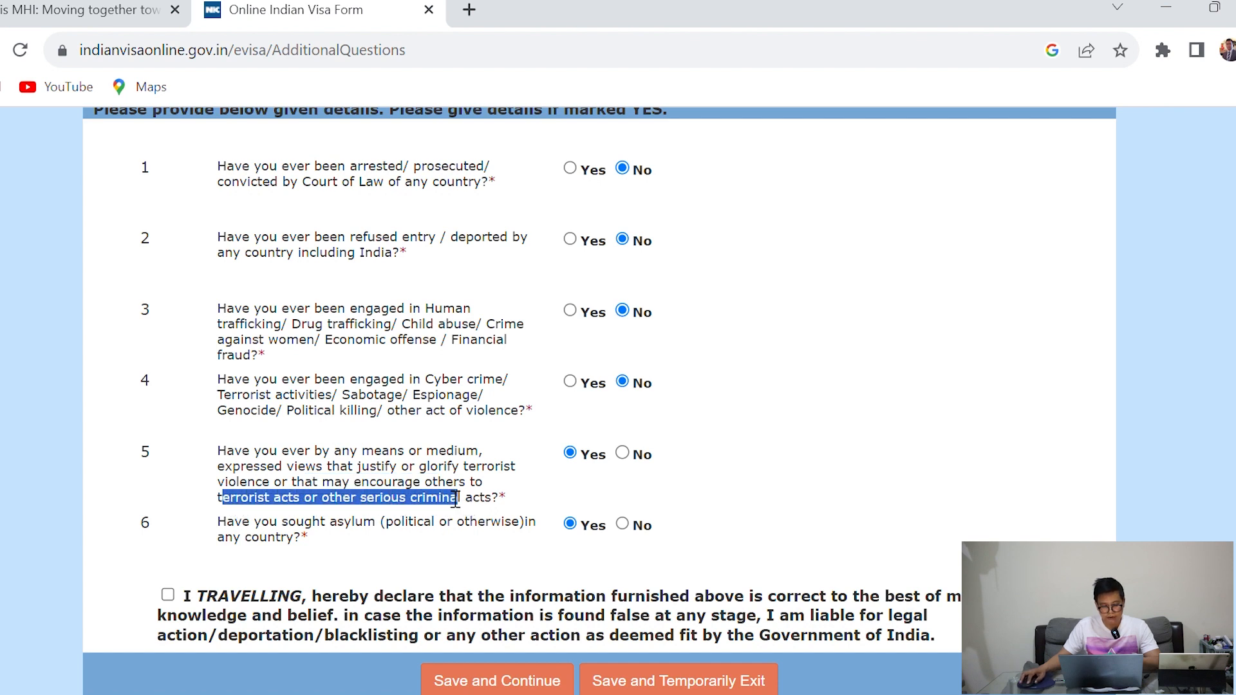
left_click(623, 453)
Answer question 6 and tick the declaration that the information is correct
left_click_drag(218, 525, 325, 523)
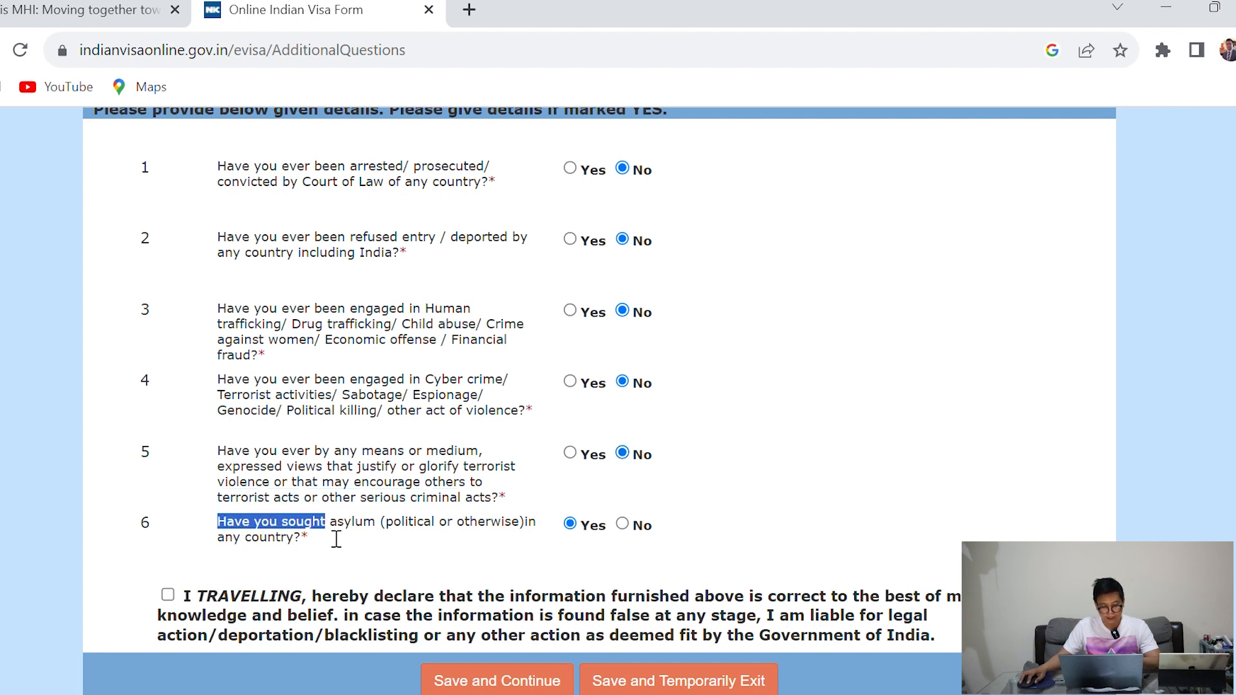
left_click(466, 538)
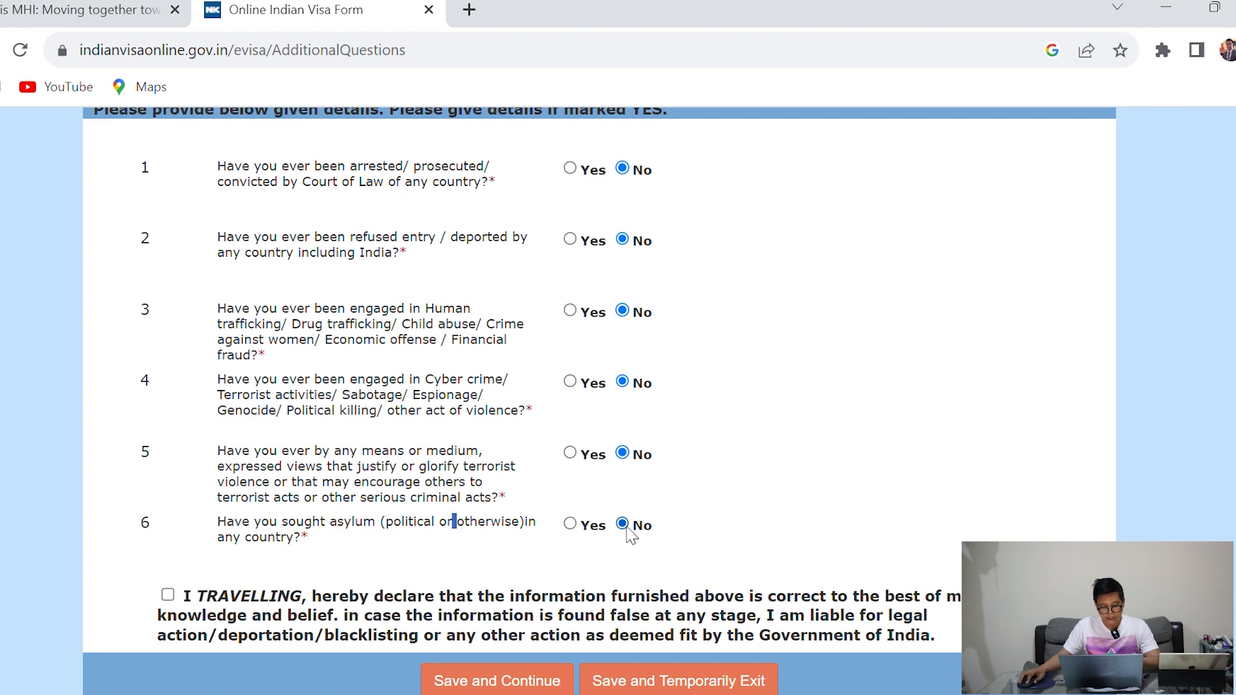
scroll(740, 463, "up", 2)
scroll(740, 463, "down", 2)
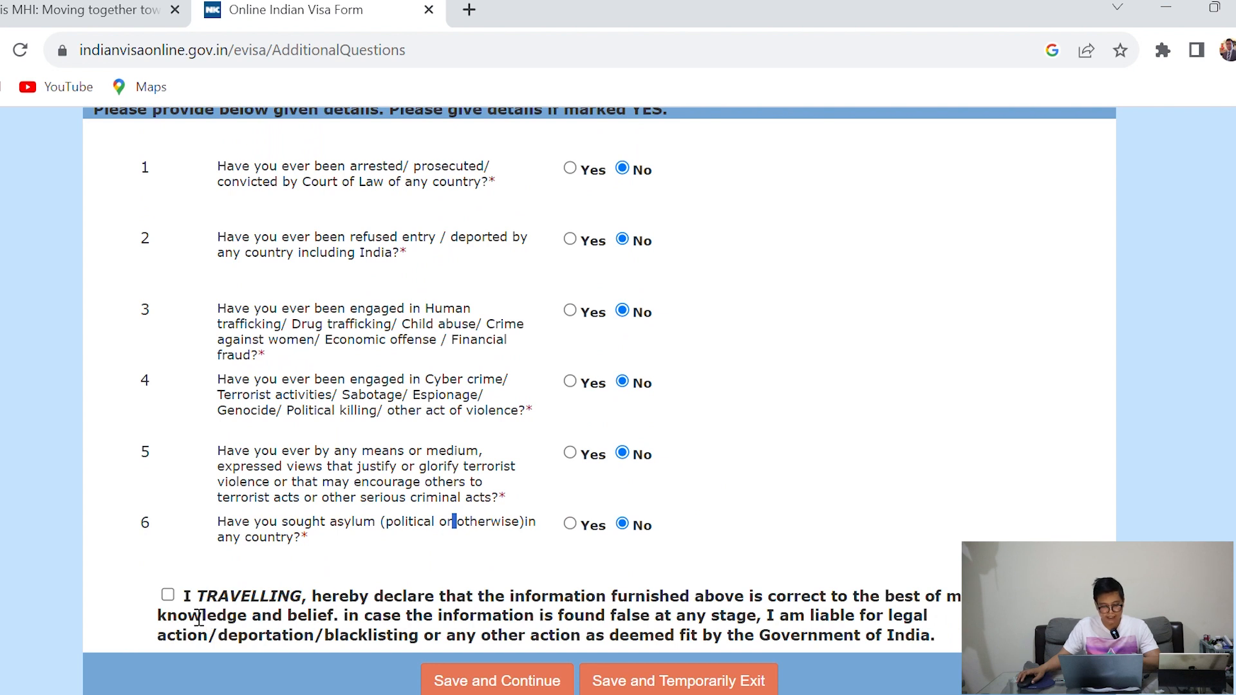
left_click(167, 595)
scroll(599, 521, "up", 1)
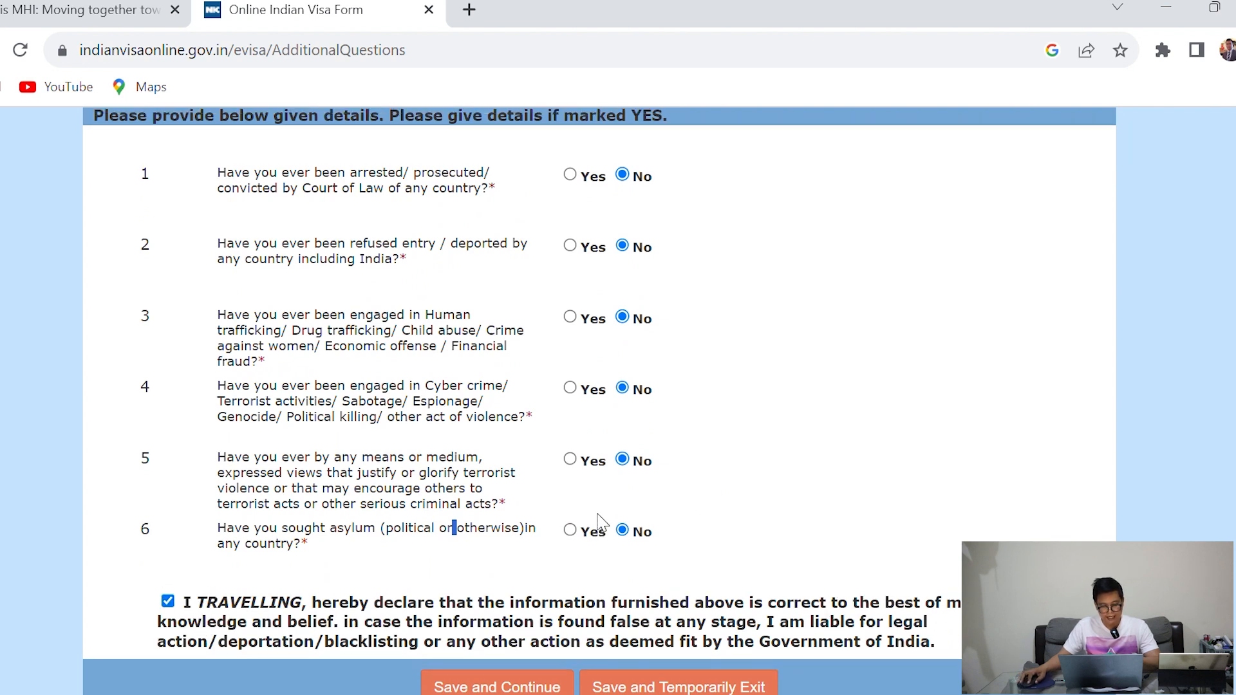
scroll(599, 521, "up", 3)
scroll(600, 521, "down", 3)
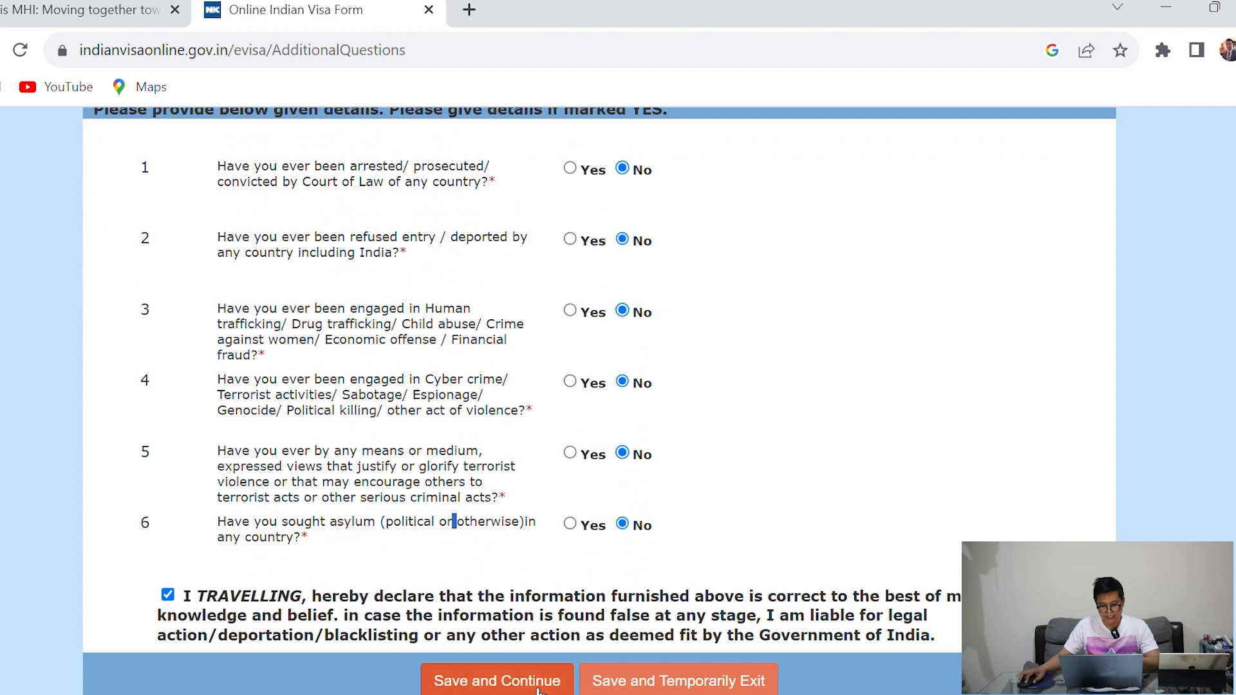
Upload the applicant's photo JPG, enlarge the crop box to include more suit, and save it
left_click(538, 686)
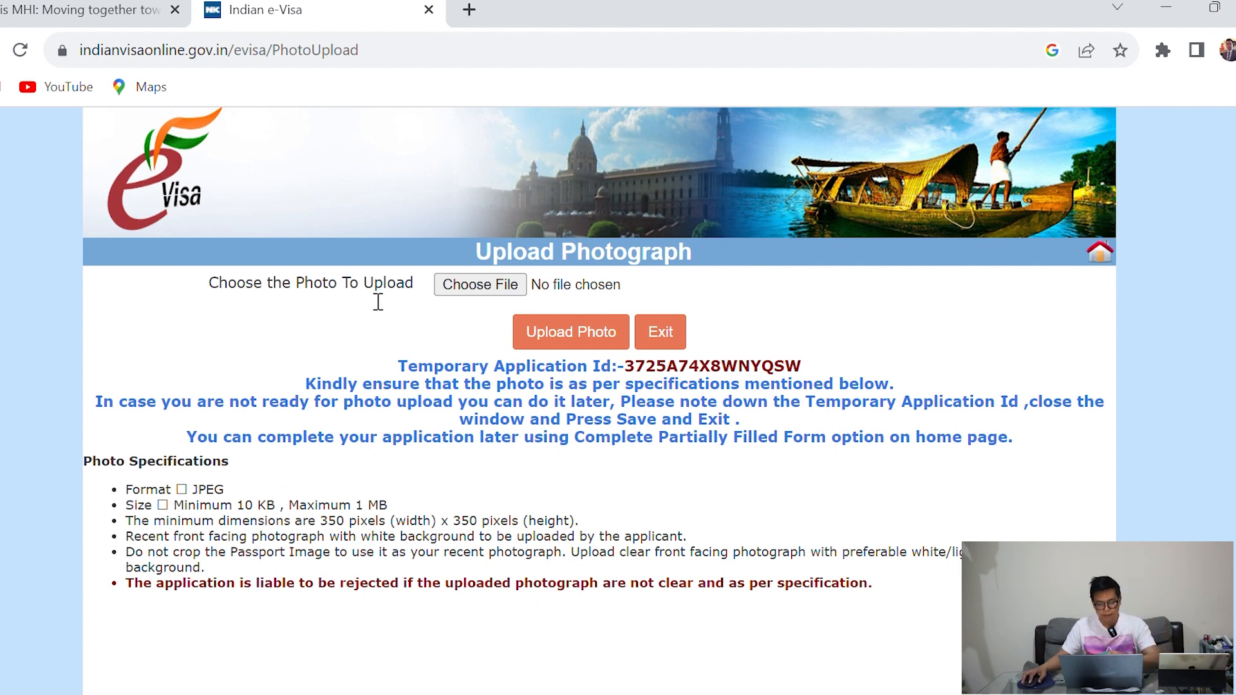
left_click(480, 291)
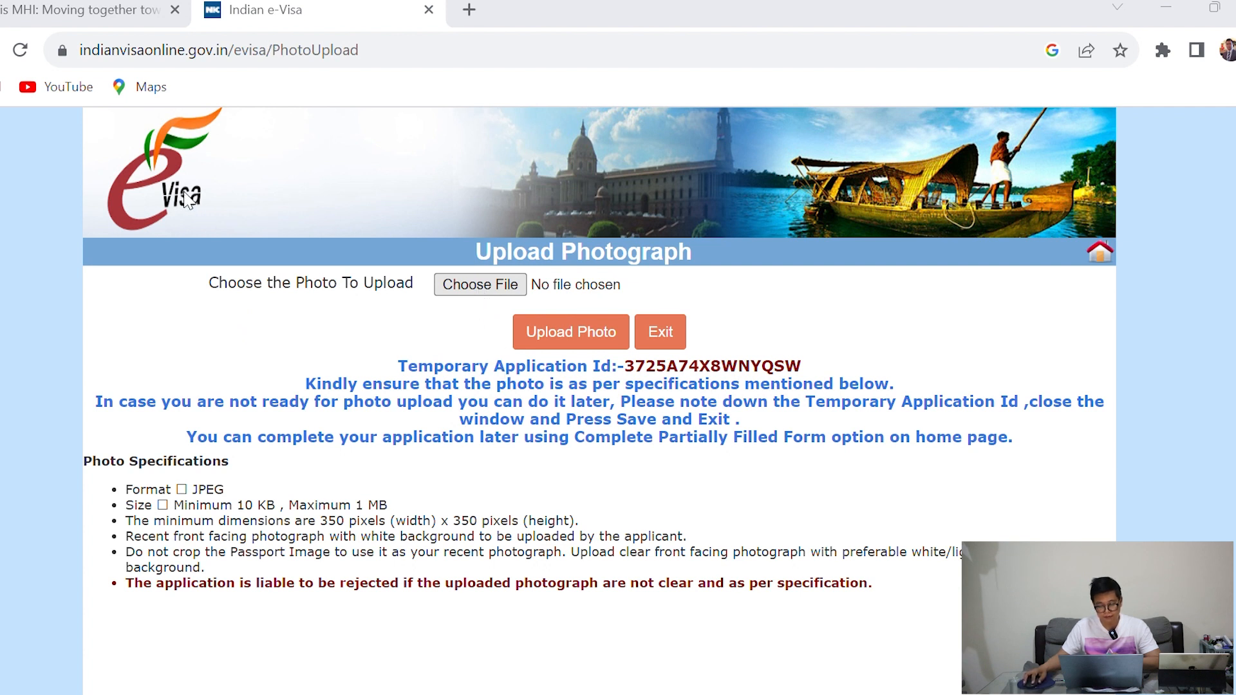
double_click(199, 188)
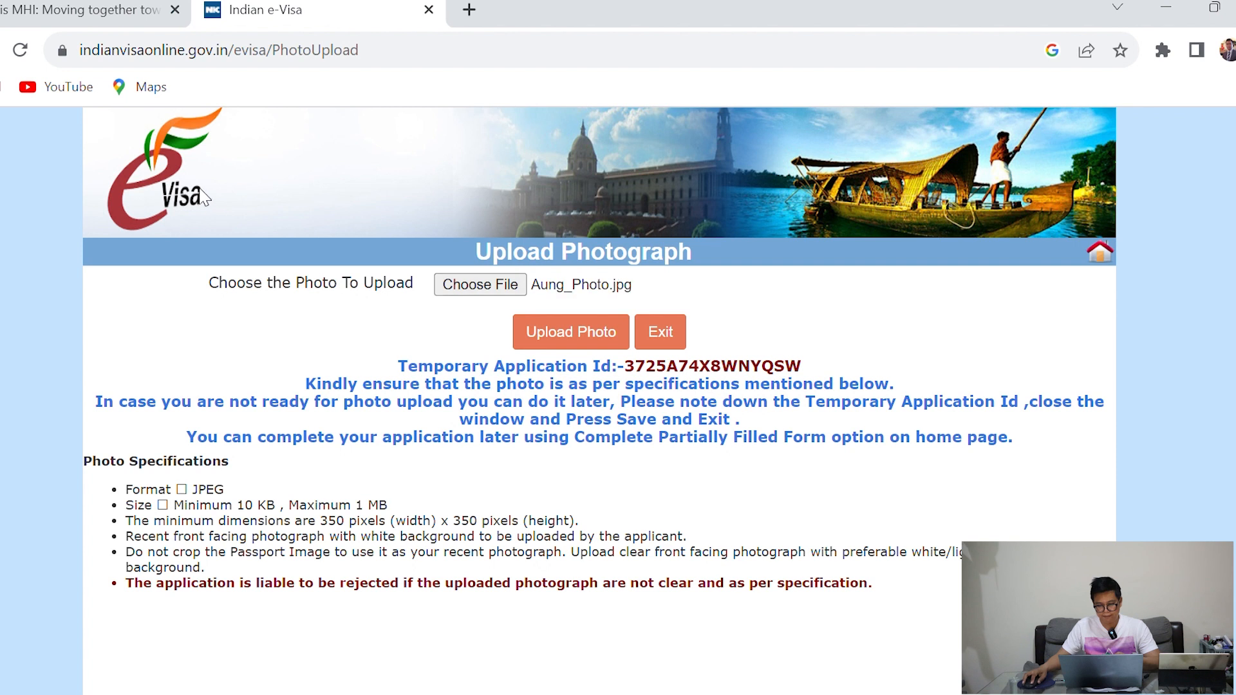
left_click(601, 338)
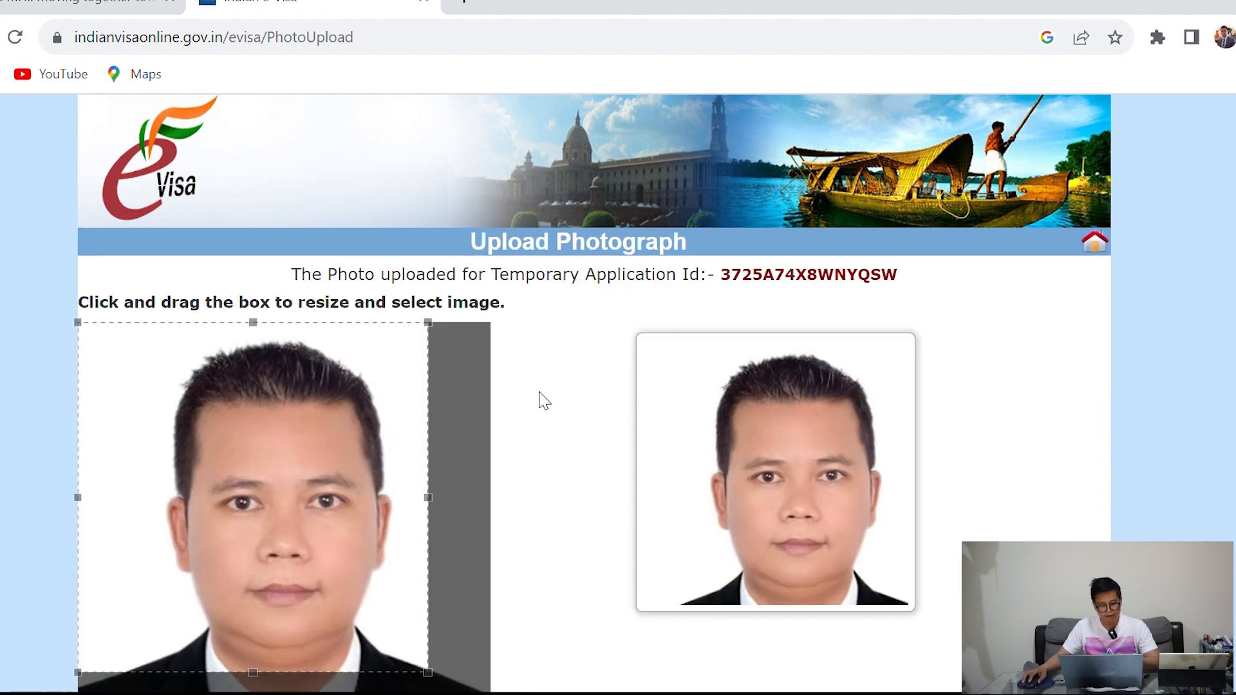
scroll(538, 400, "down", 3)
left_click_drag(438, 281, 520, 341)
left_click(616, 671)
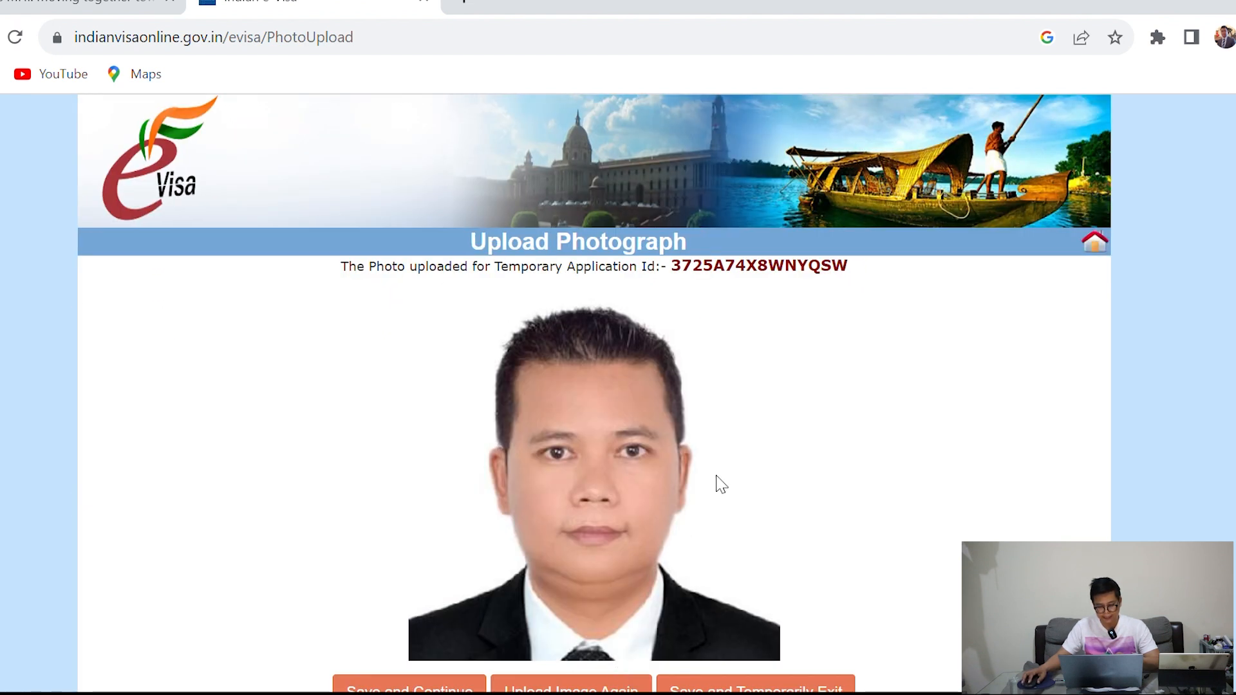
scroll(720, 485, "down", 1)
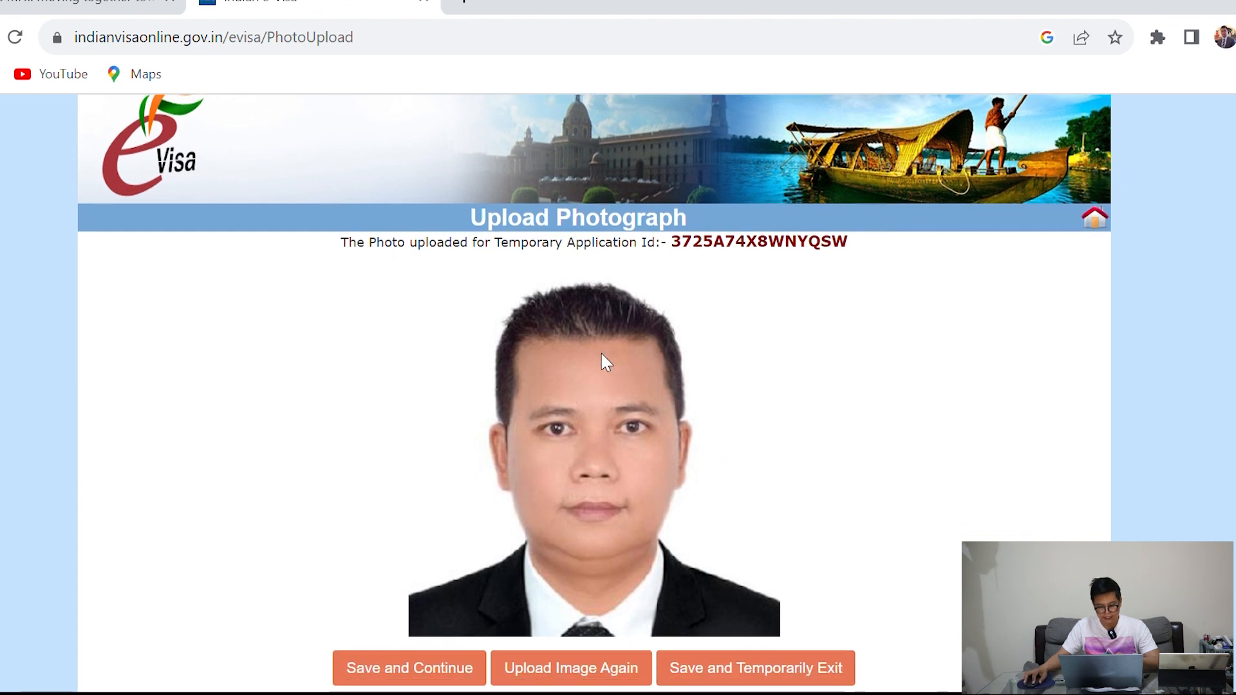
left_click(427, 677)
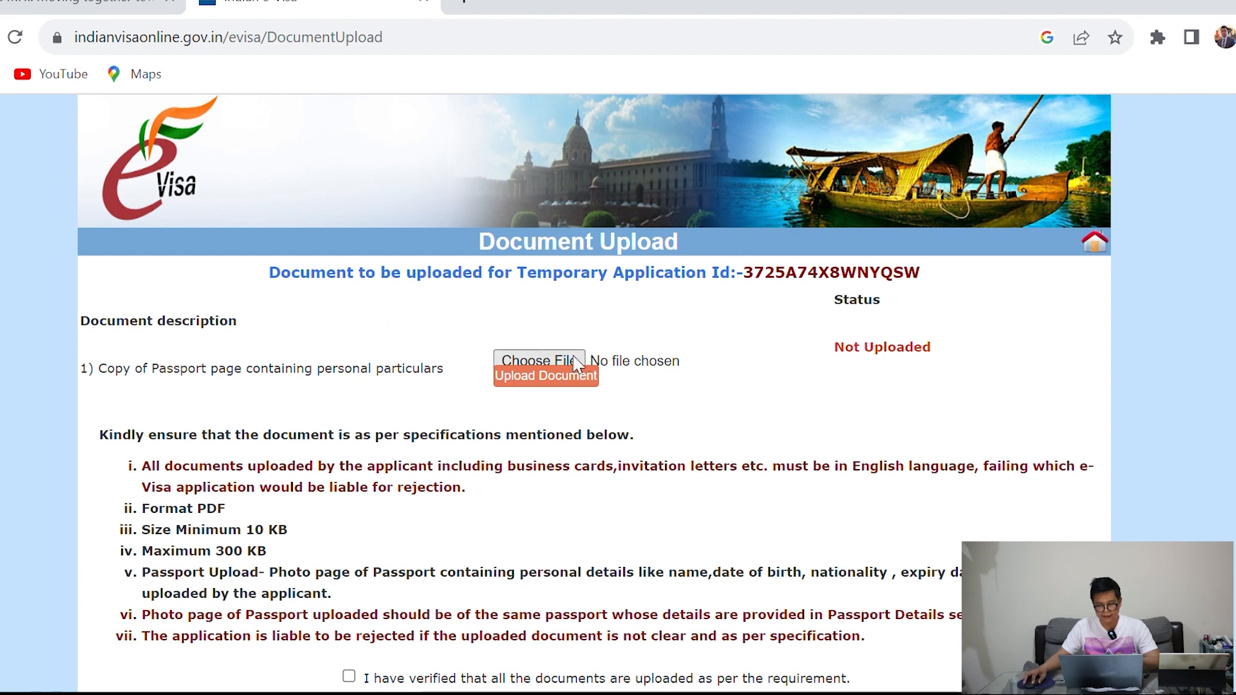
Replace the oversized Passport - Expired.pdf with a smaller passport copy, reaching status Uploaded
left_click(538, 361)
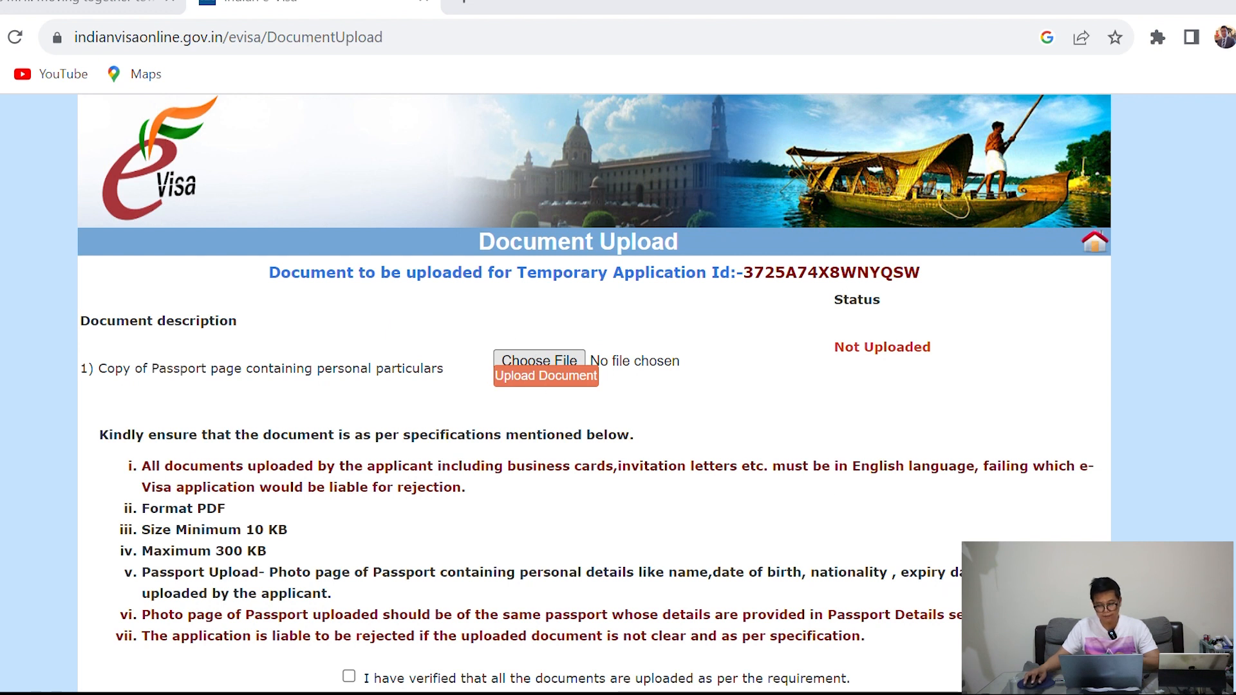
left_click(1004, 608)
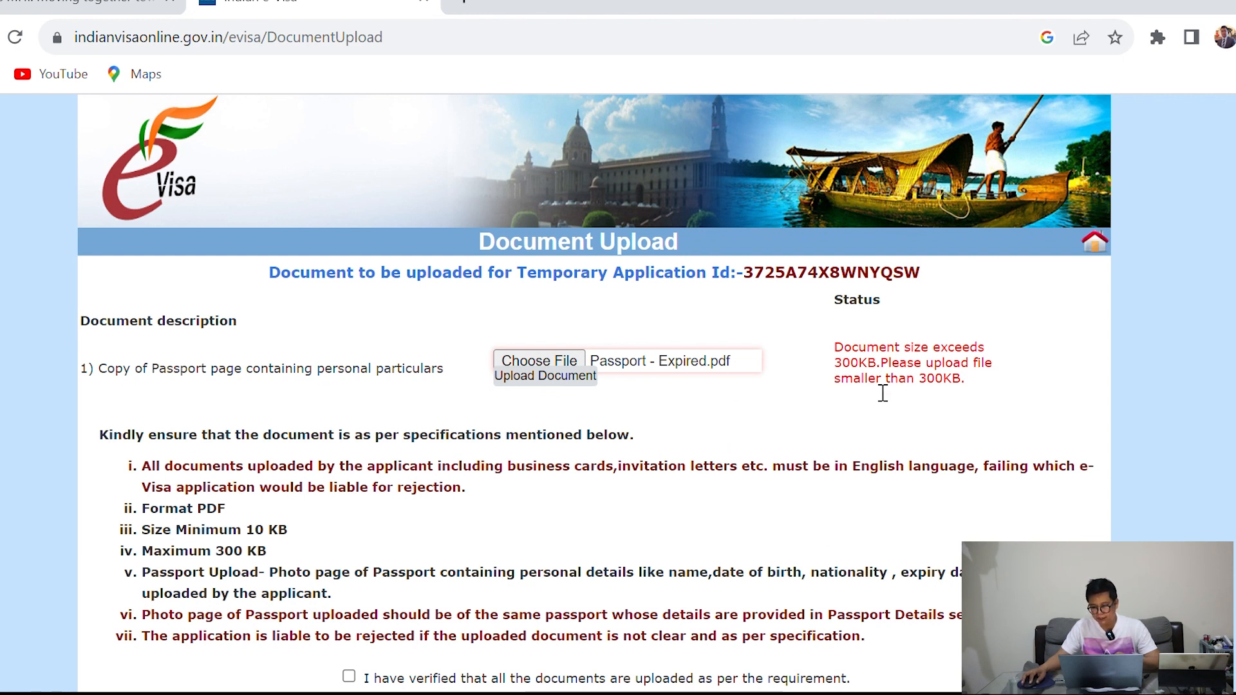
left_click_drag(835, 351, 1000, 399)
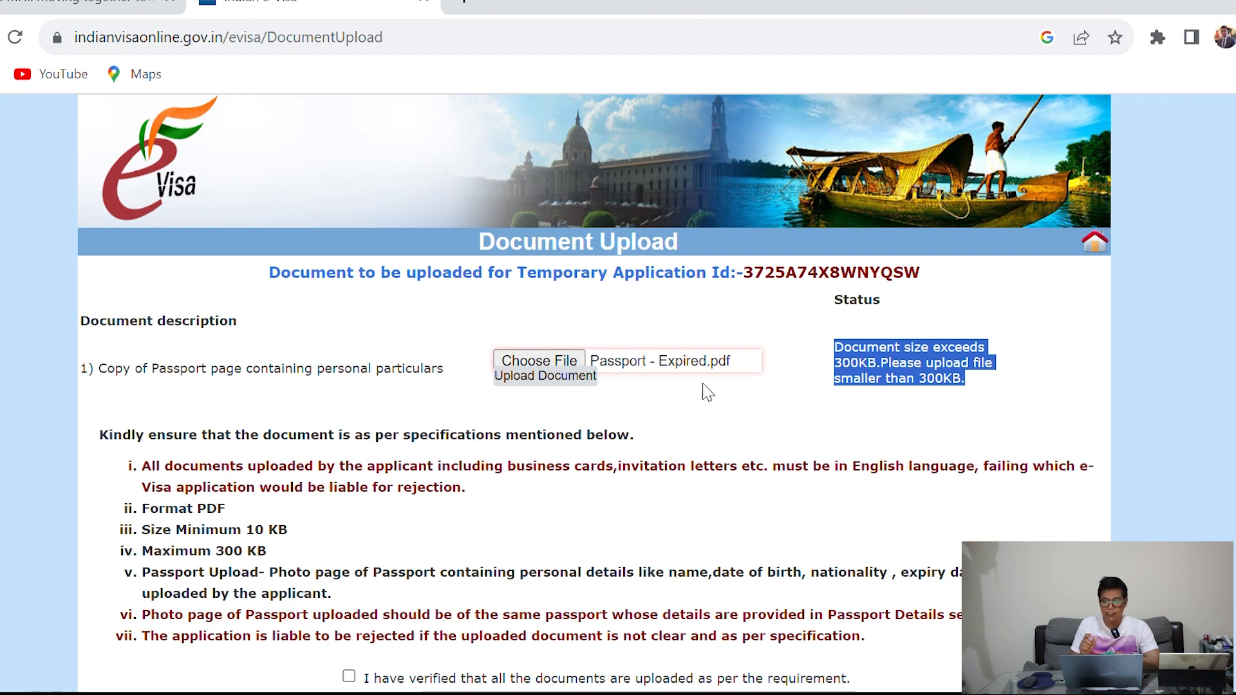
left_click(569, 367)
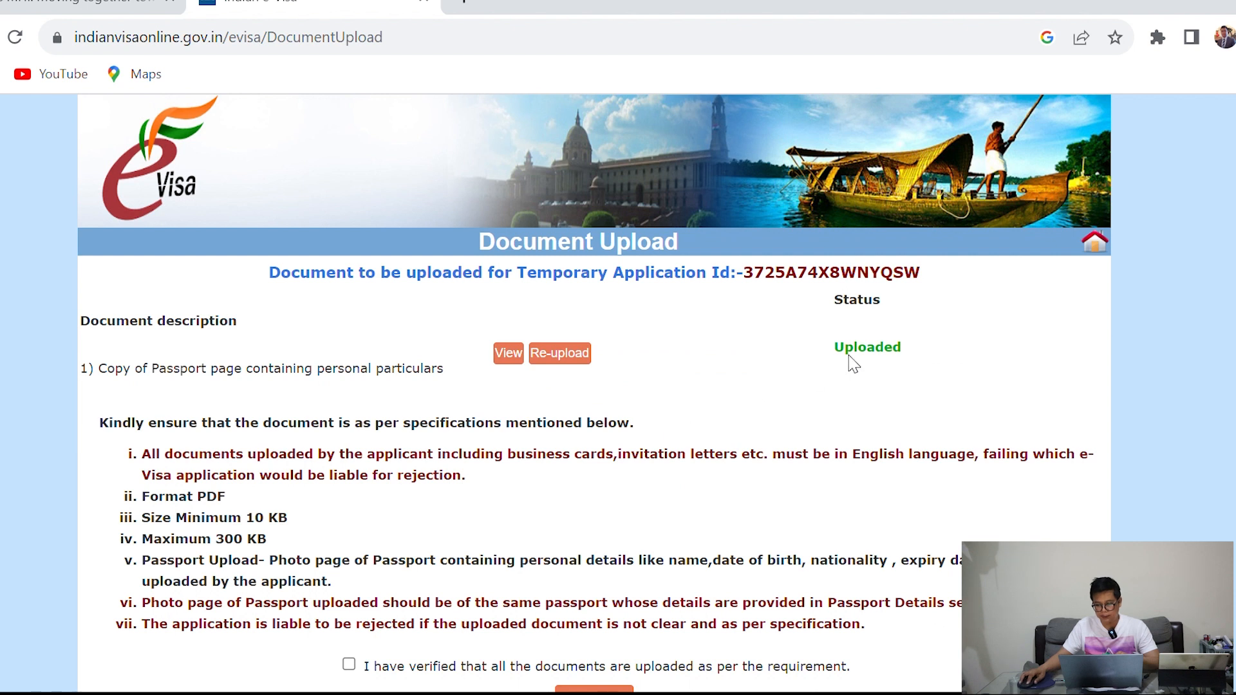
left_click_drag(834, 351, 899, 350)
left_click(721, 417)
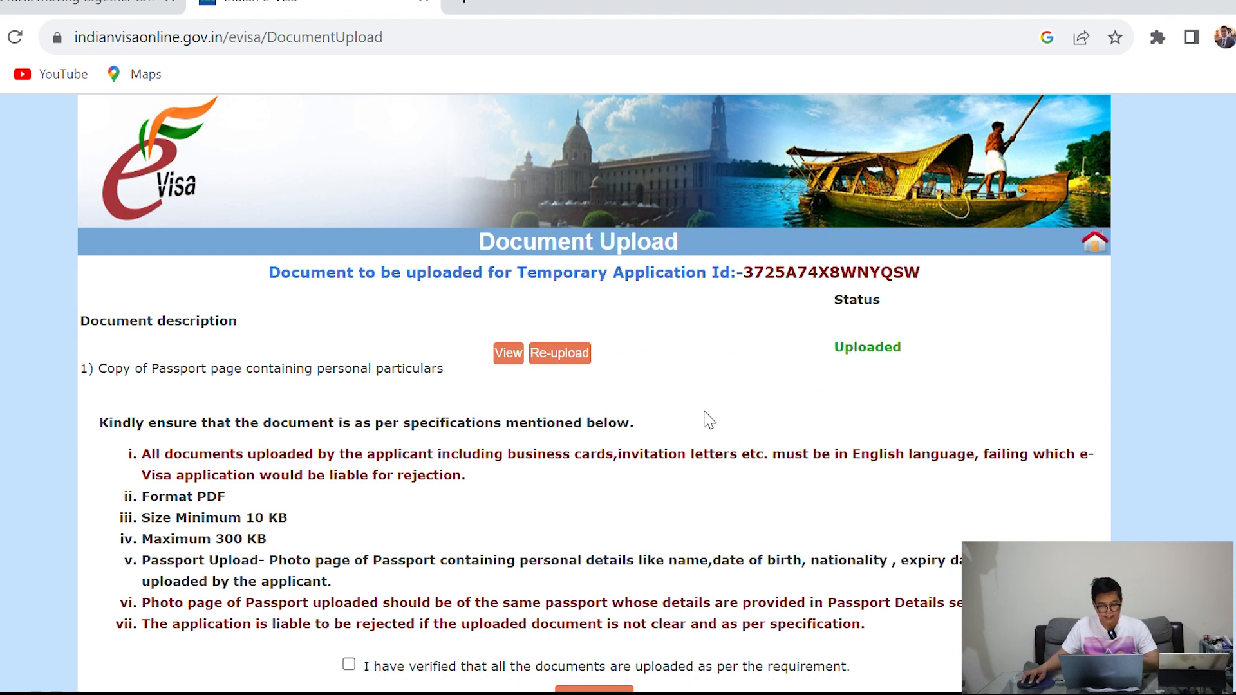
Tick the document verification statement and confirm the uploads
scroll(708, 419, "down", 1)
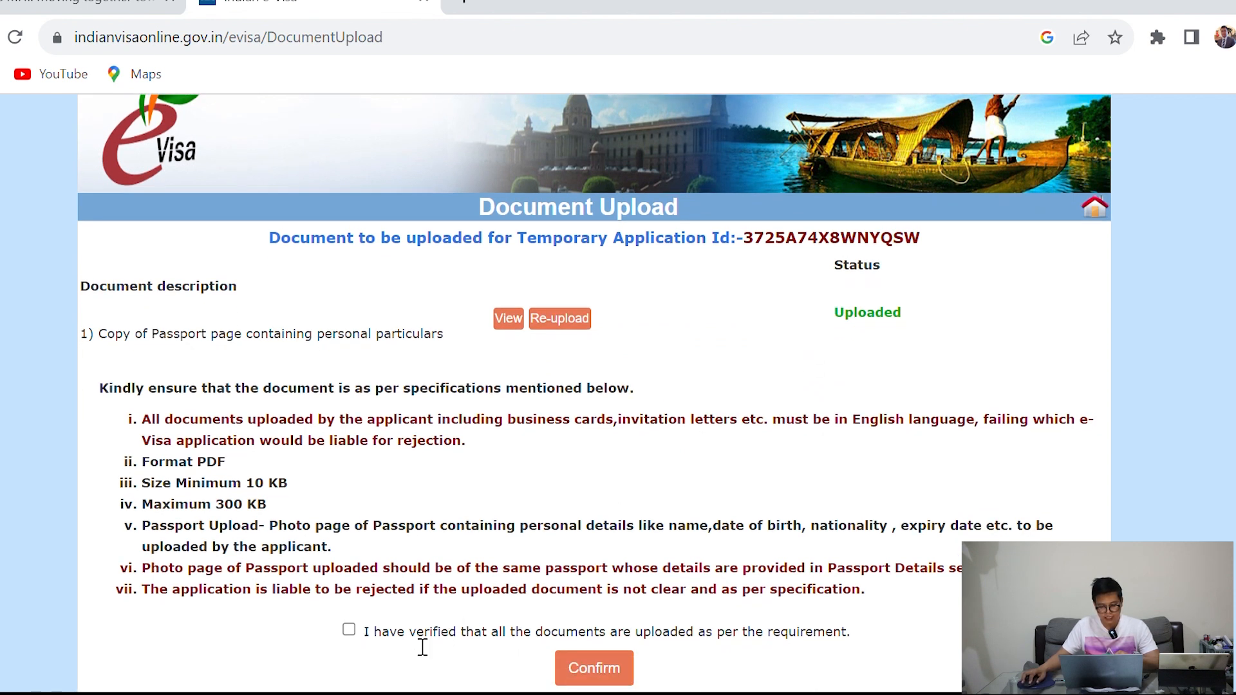
left_click(349, 629)
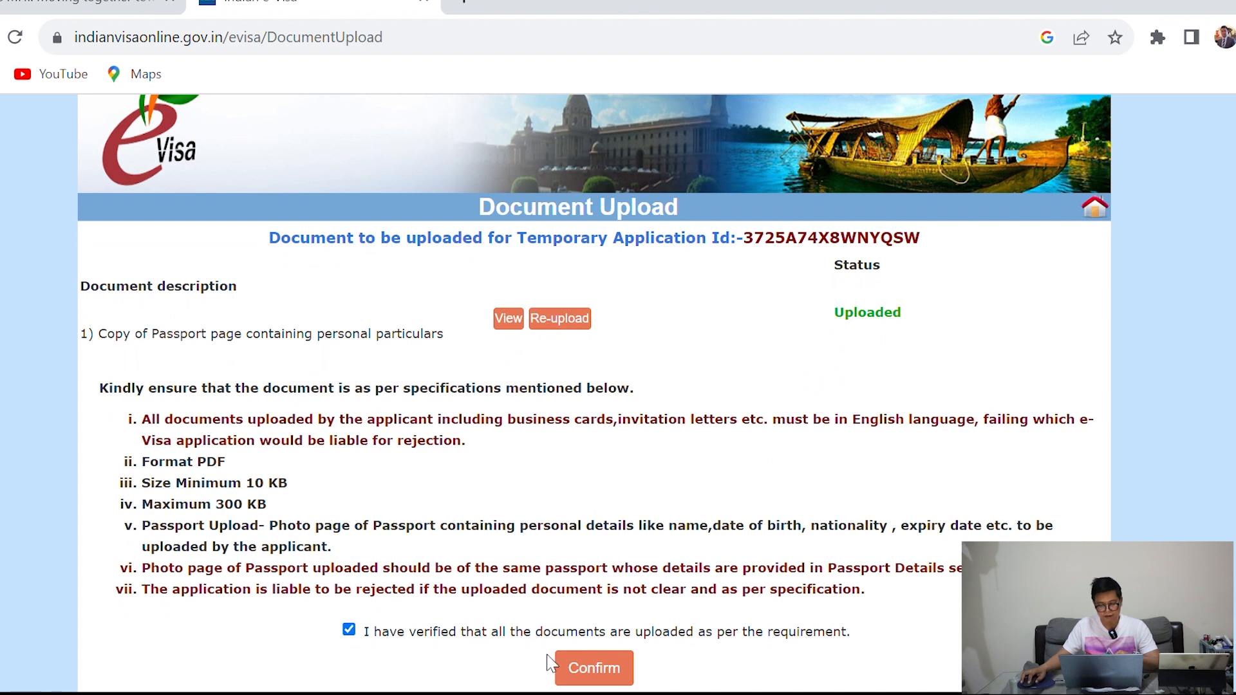
left_click(575, 664)
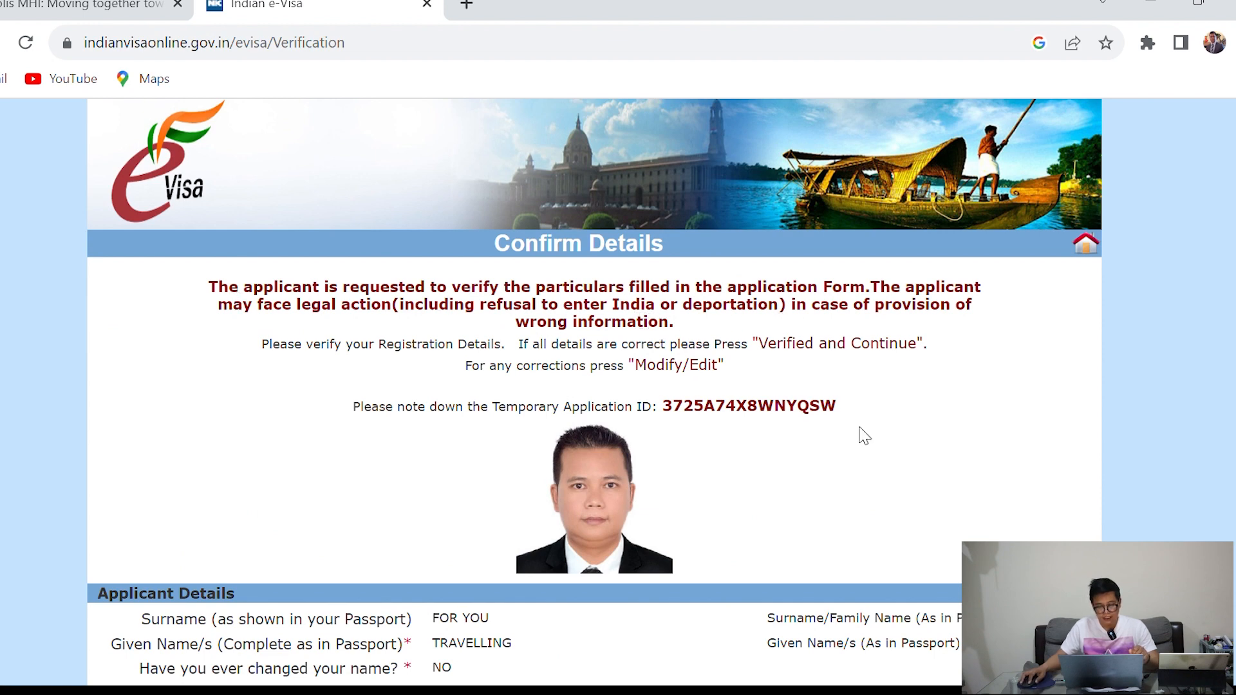
Scroll through every Confirm Details section down to the reference details, then choose Verified and Continue
scroll(863, 436, "down", 8)
scroll(863, 435, "down", 9)
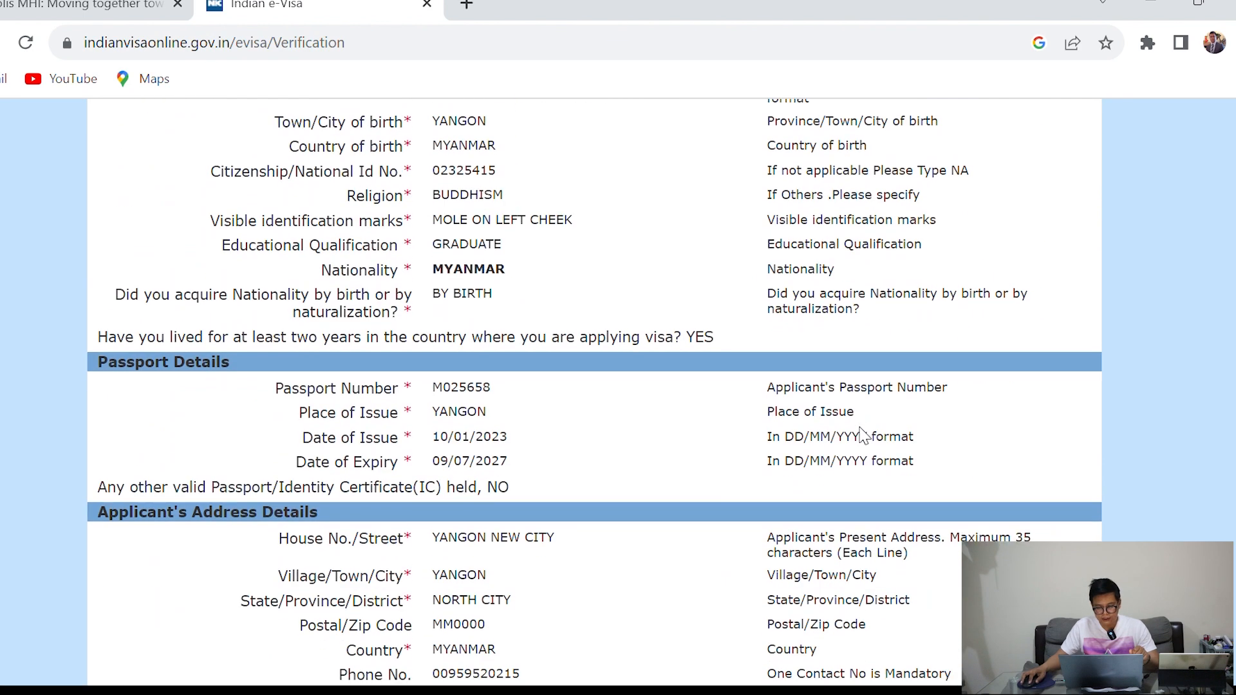
scroll(865, 436, "down", 6)
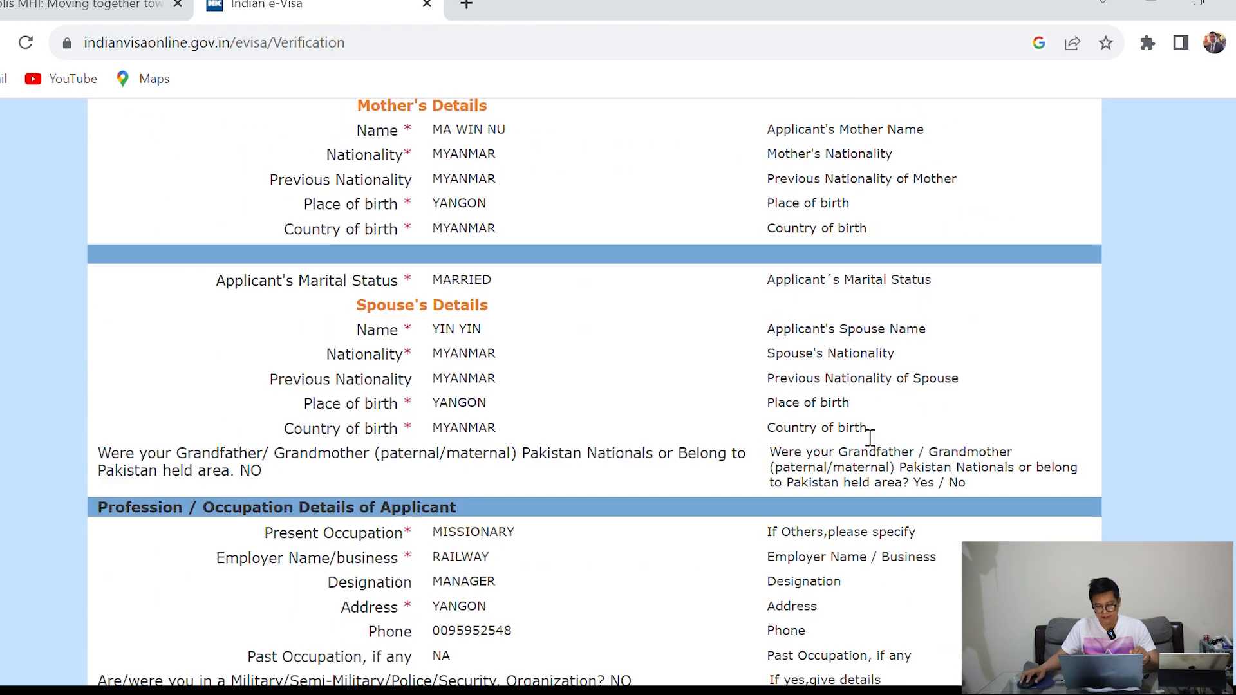
scroll(868, 437, "up", 15)
scroll(512, 366, "down", 6)
scroll(512, 365, "up", 16)
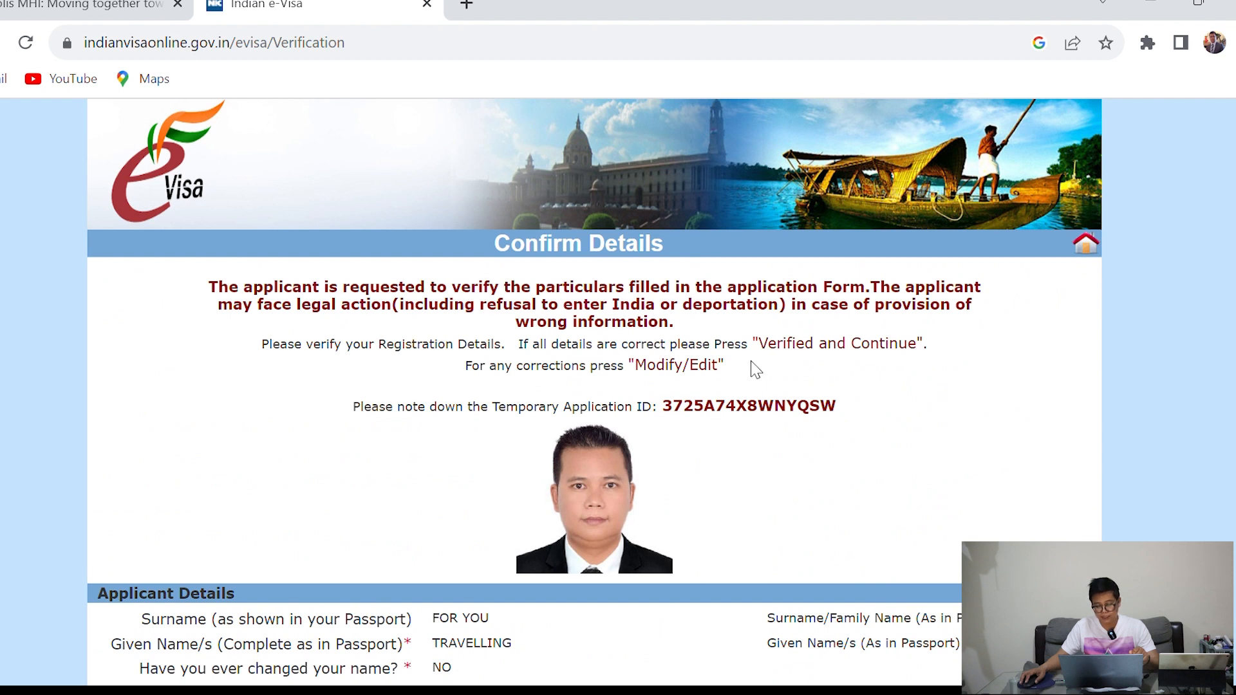
scroll(755, 369, "down", 5)
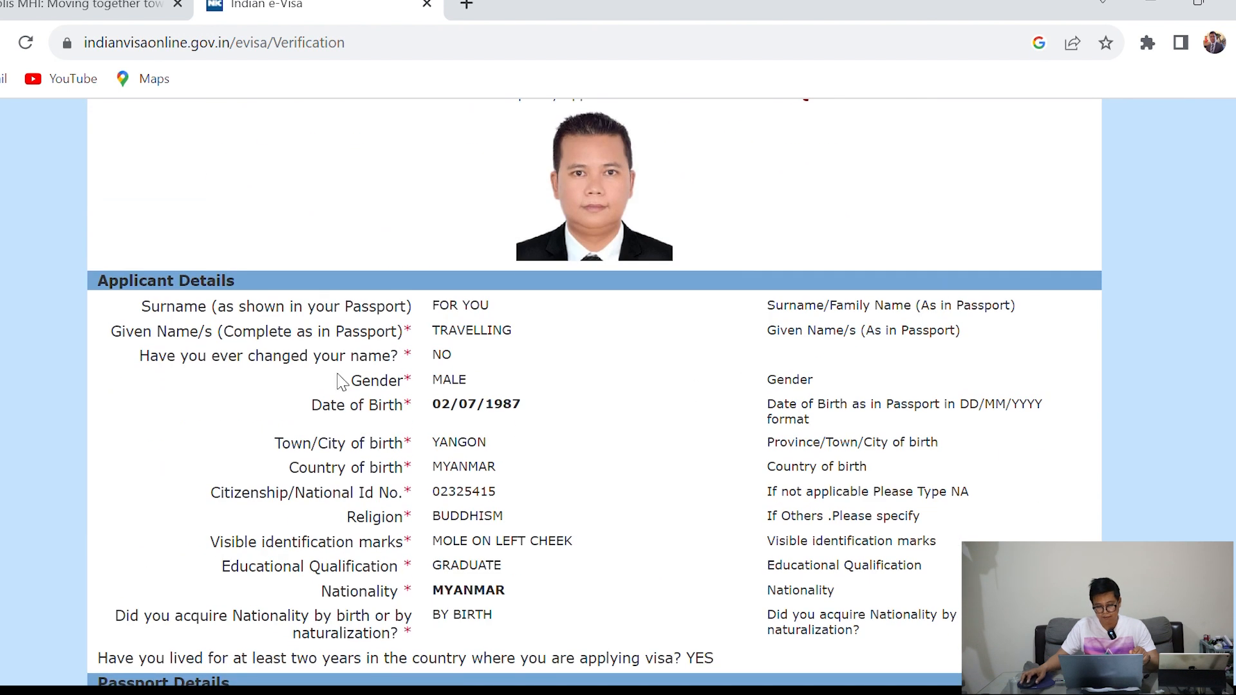
scroll(579, 416, "down", 6)
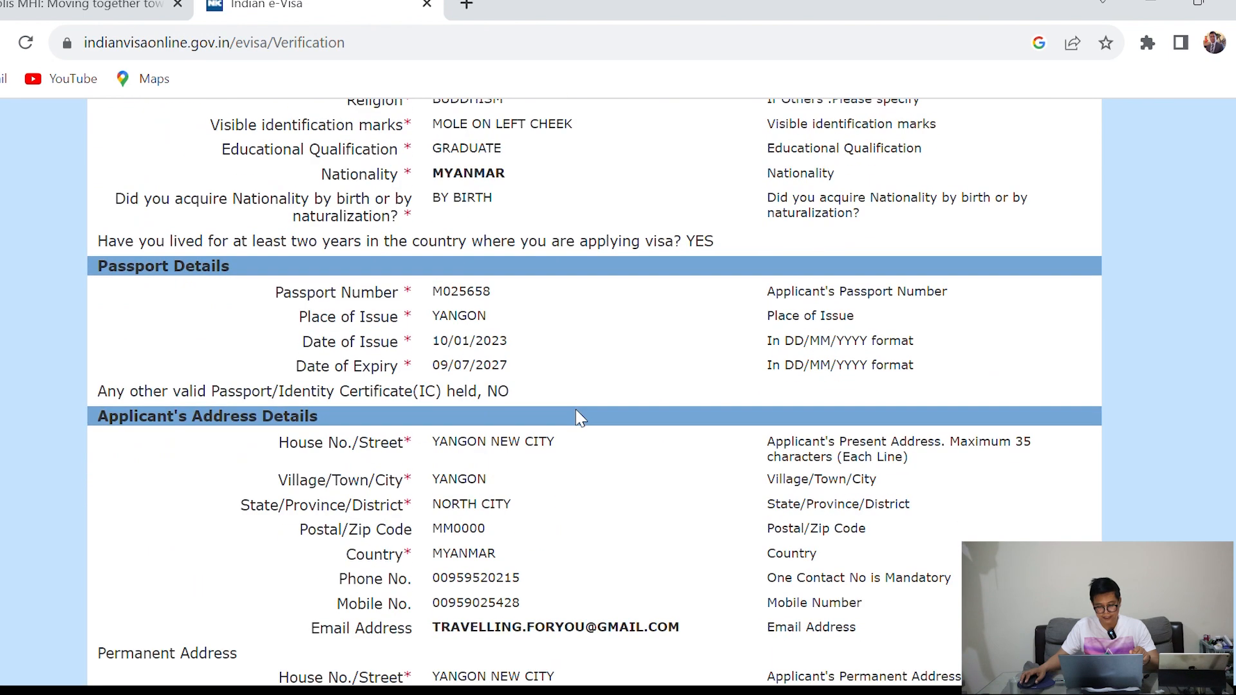
scroll(579, 417, "down", 13)
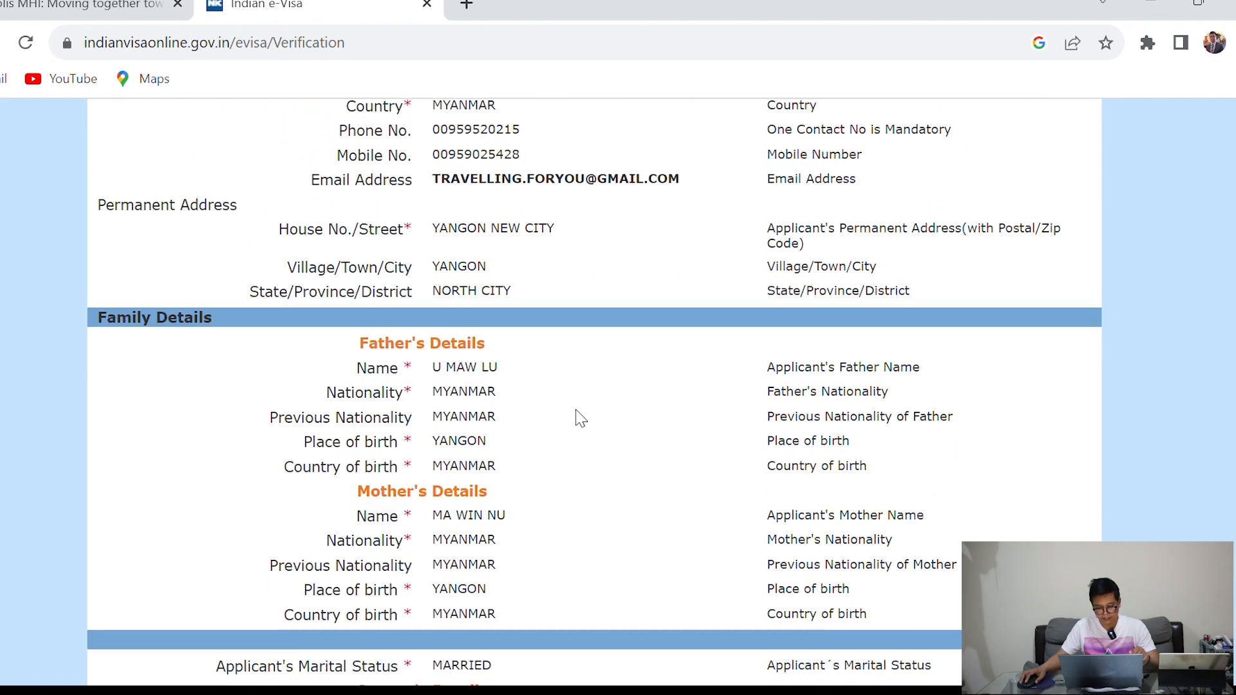
scroll(581, 419, "down", 1)
scroll(579, 417, "down", 14)
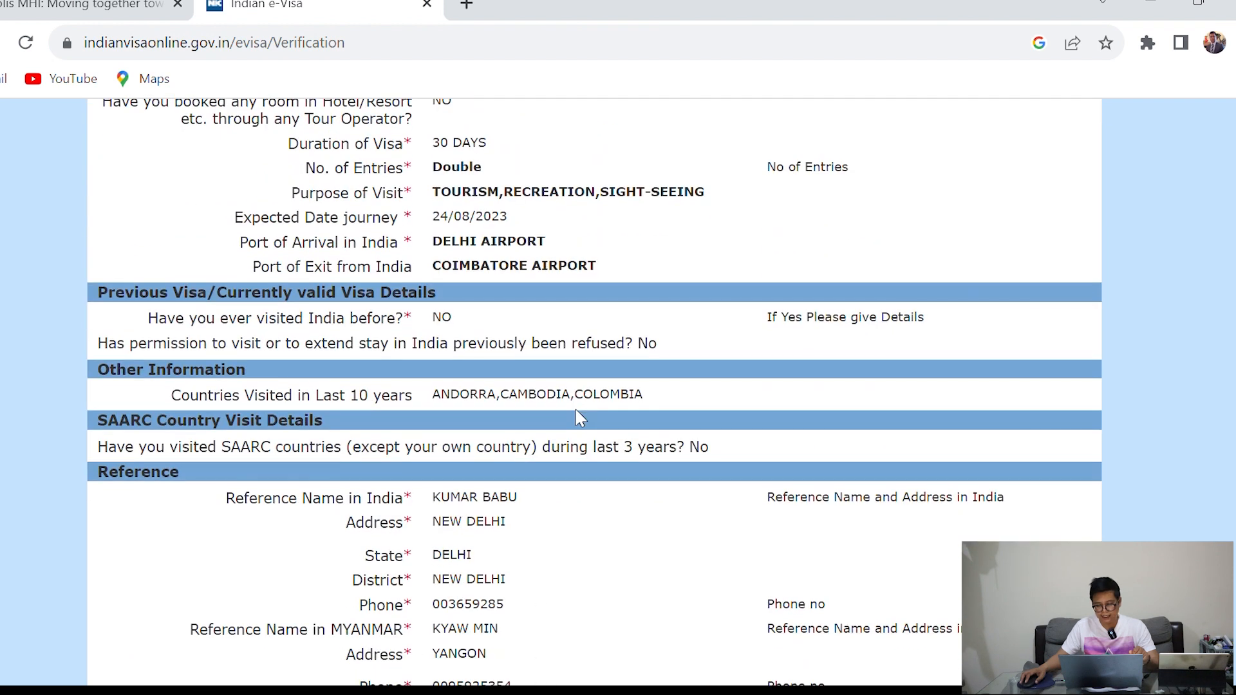
scroll(579, 417, "down", 1)
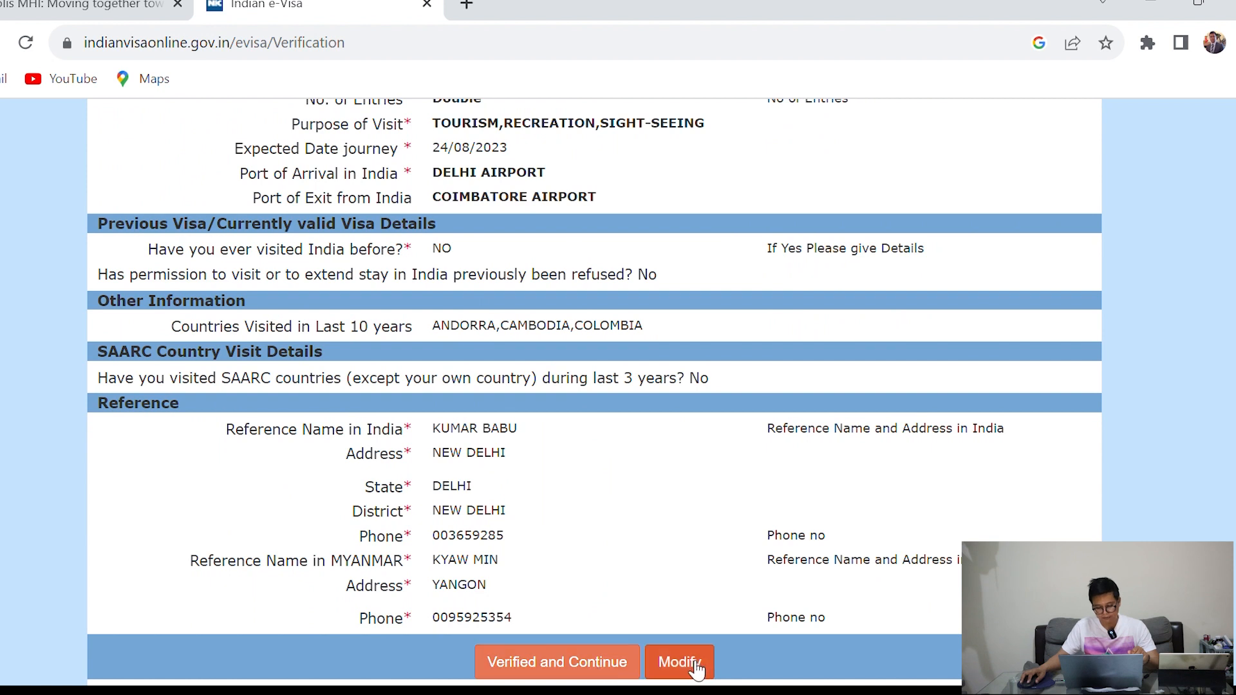
left_click(607, 668)
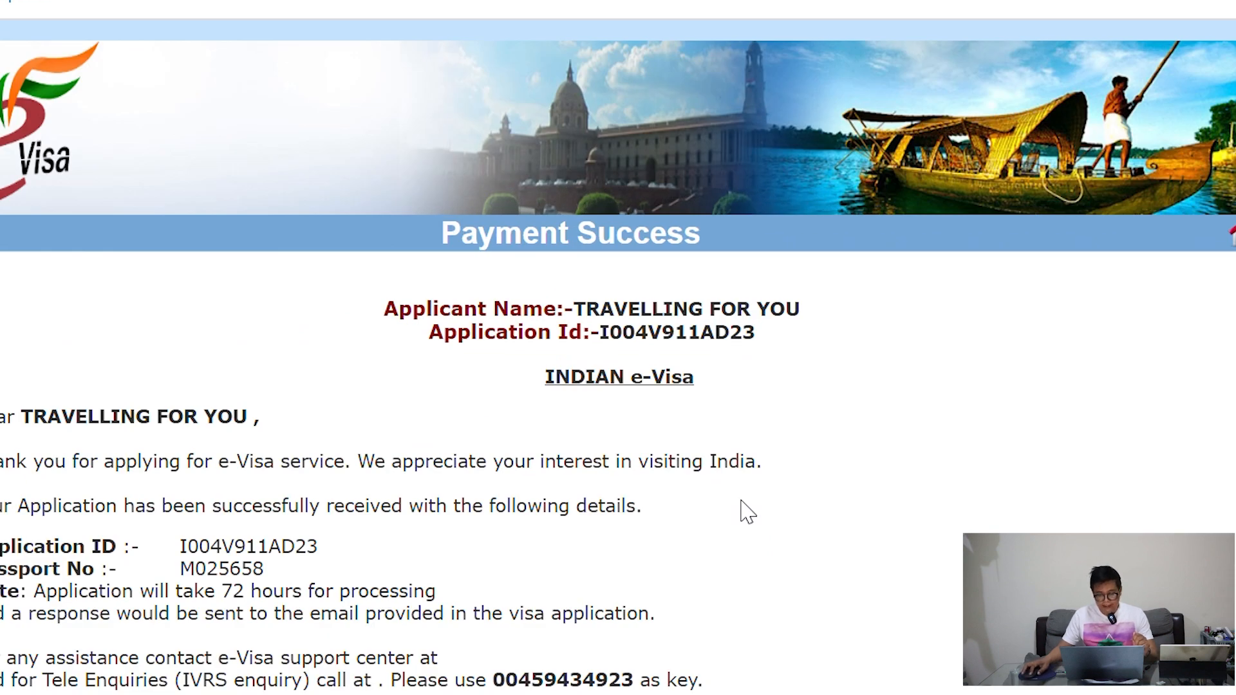
Read the Payment Success page and its email-generation note, then go back a page
scroll(711, 467, "down", 1)
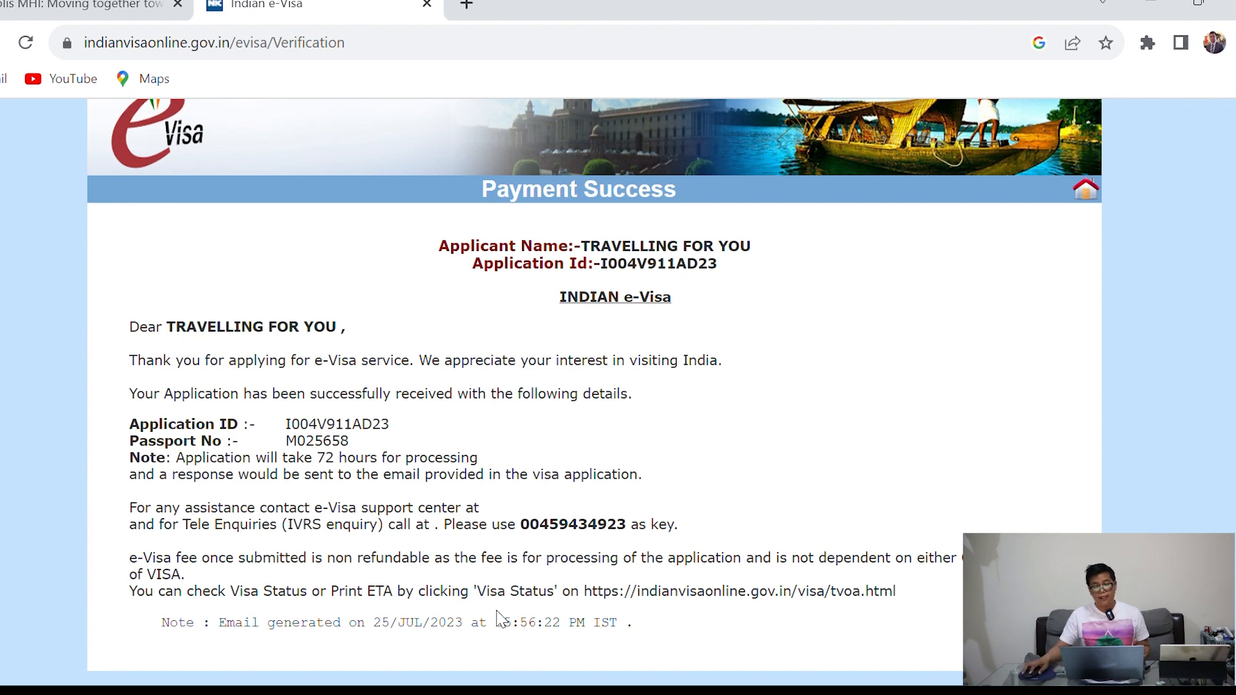
scroll(598, 553, "up", 1)
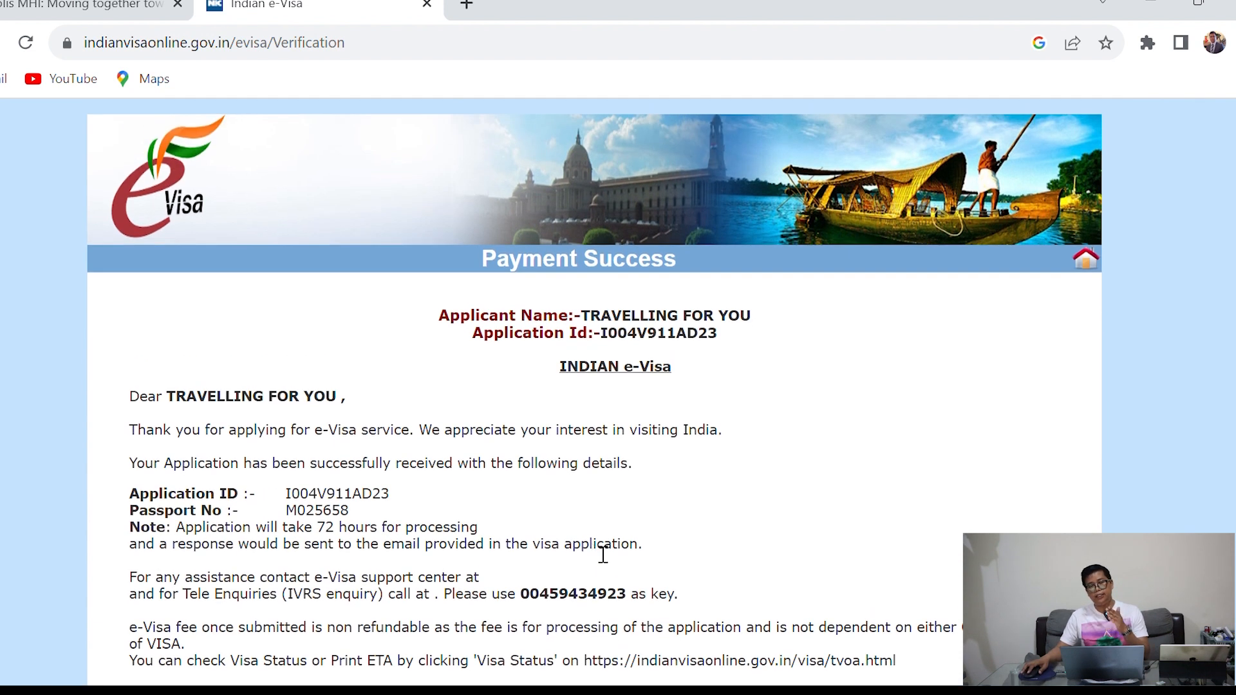
scroll(603, 554, "down", 1)
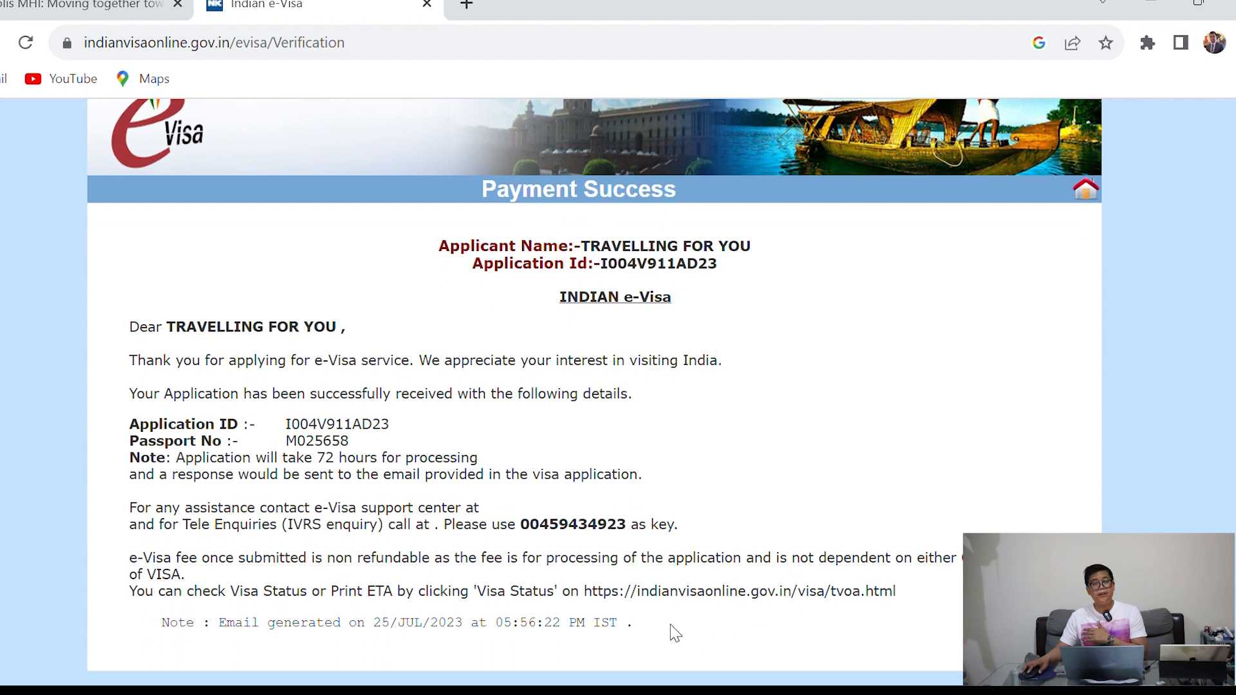
left_click_drag(633, 627, 604, 627)
left_click(697, 434)
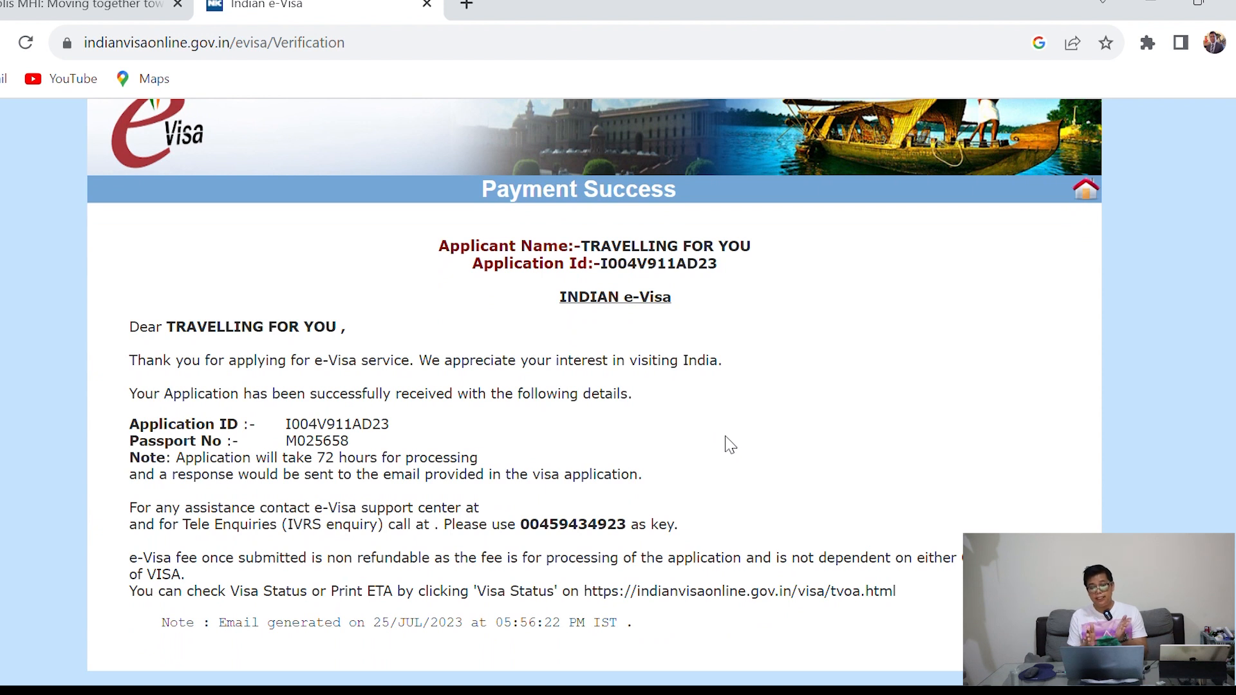
left_click(0, 43)
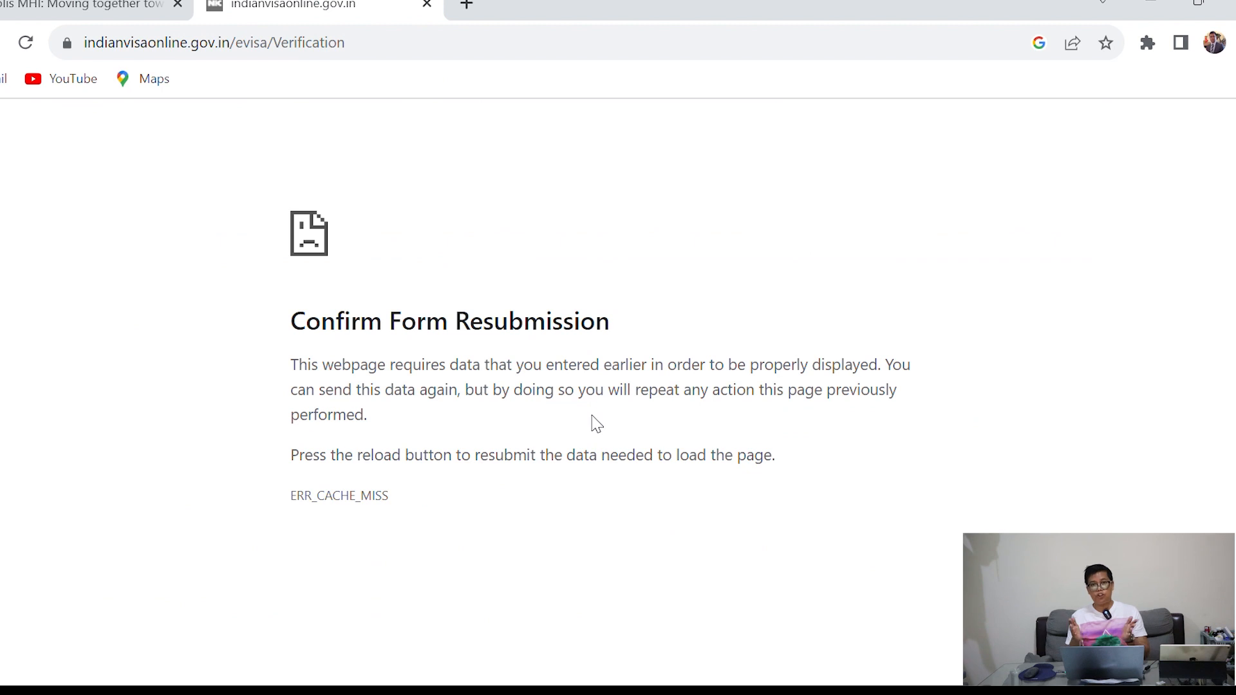